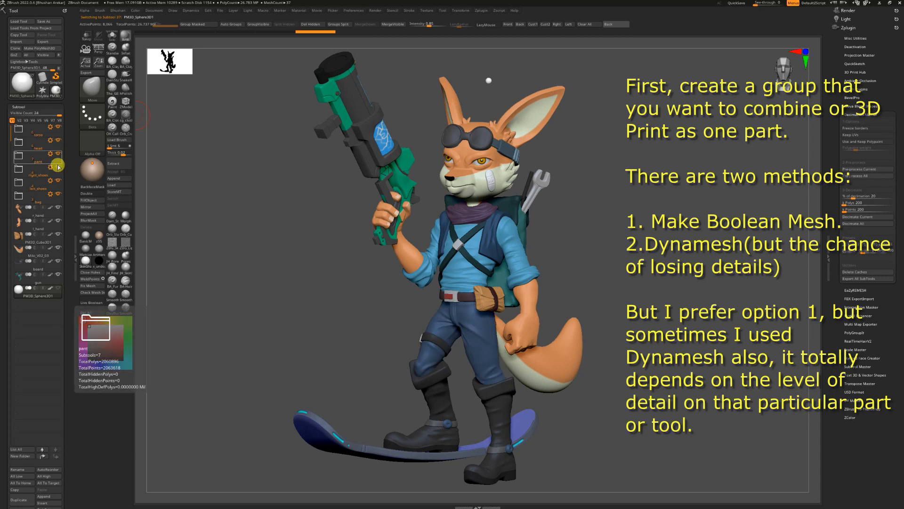
Step: Check the contents of the pant, left_shoes and bag folders by switching their visibility off and on
click(58, 168)
click(59, 168)
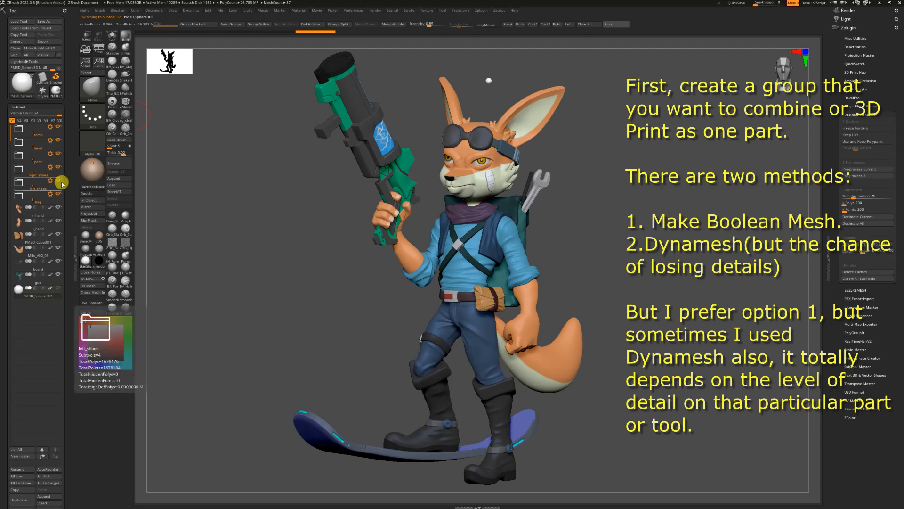
click(59, 181)
click(58, 181)
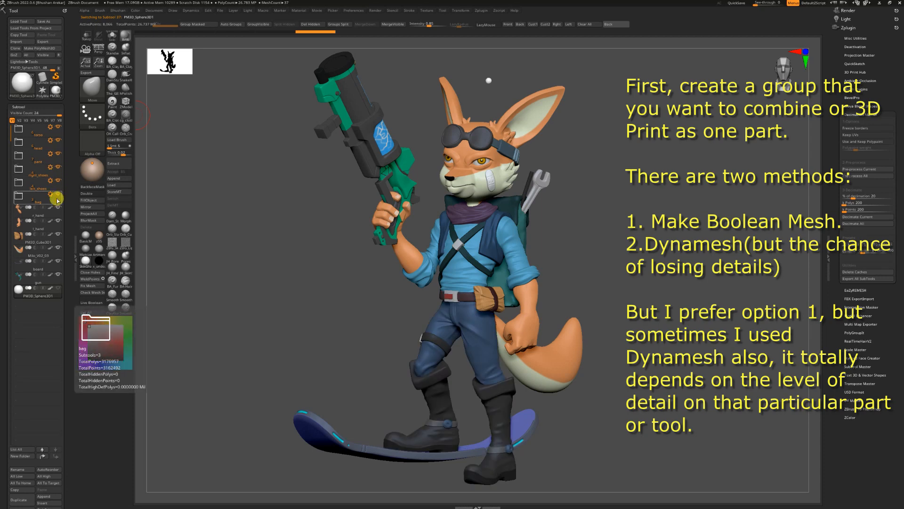
click(58, 195)
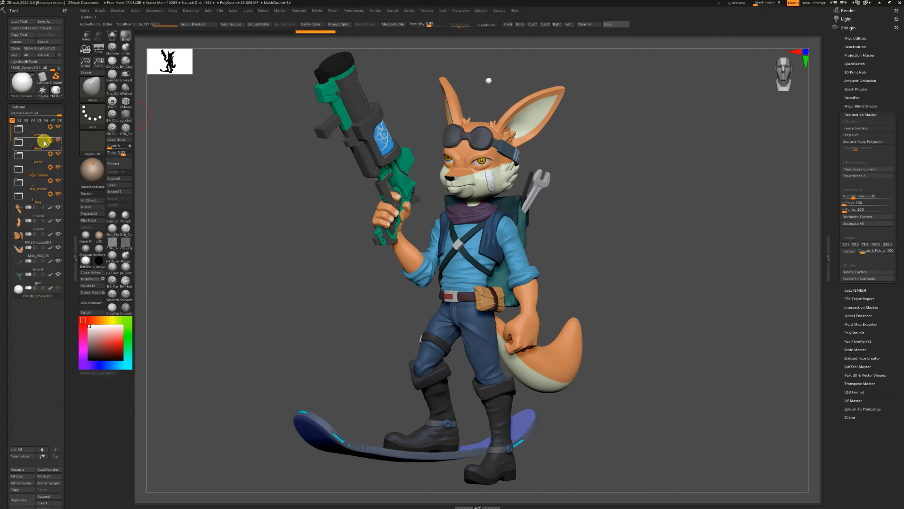
Step: Expand the torso folder, hide the other body folders, and select the shirt mesh Milo_CNC_V04
click(19, 133)
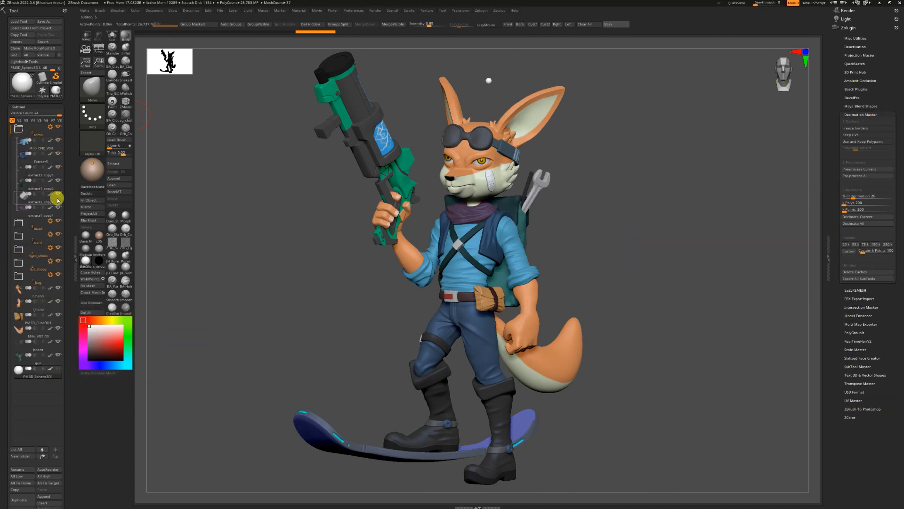
click(58, 130)
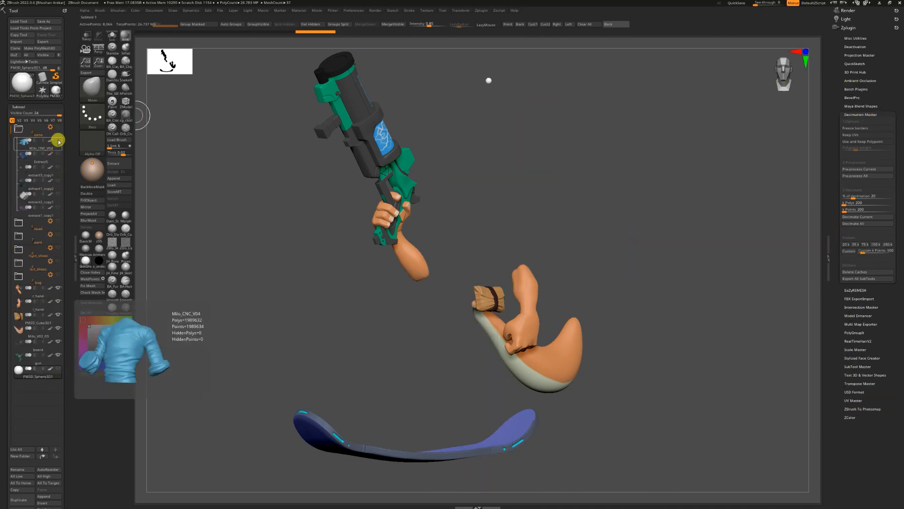
click(59, 141)
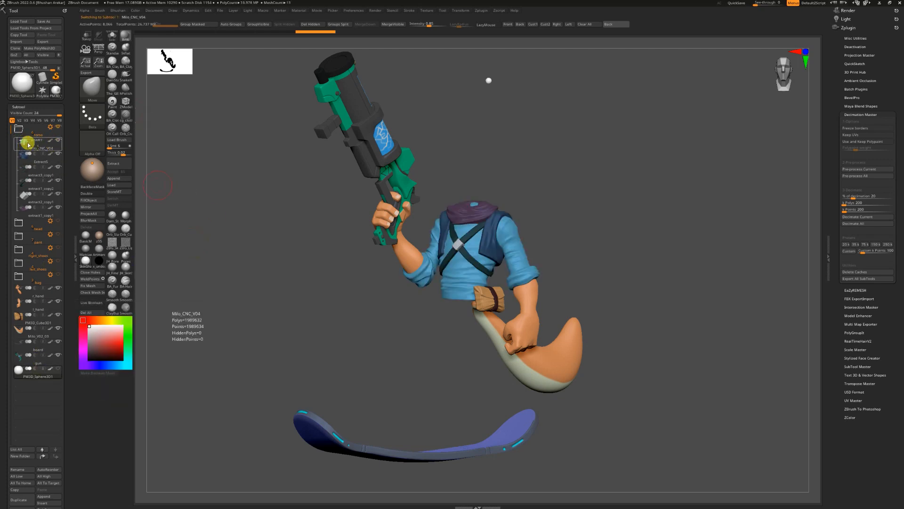
click(27, 146)
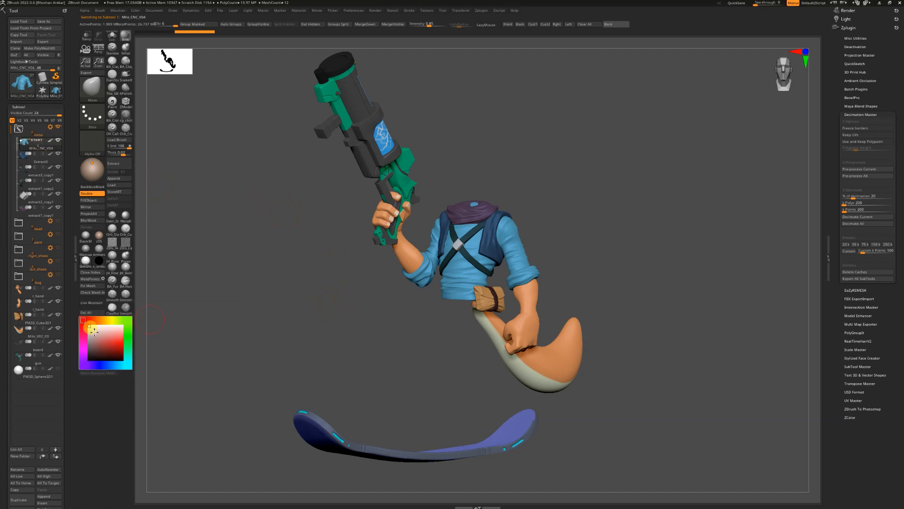
Step: Hide the hands, belt pouch, tail, board and gun so only the torso folder's parts are shown
key(ctrl+shift+s)
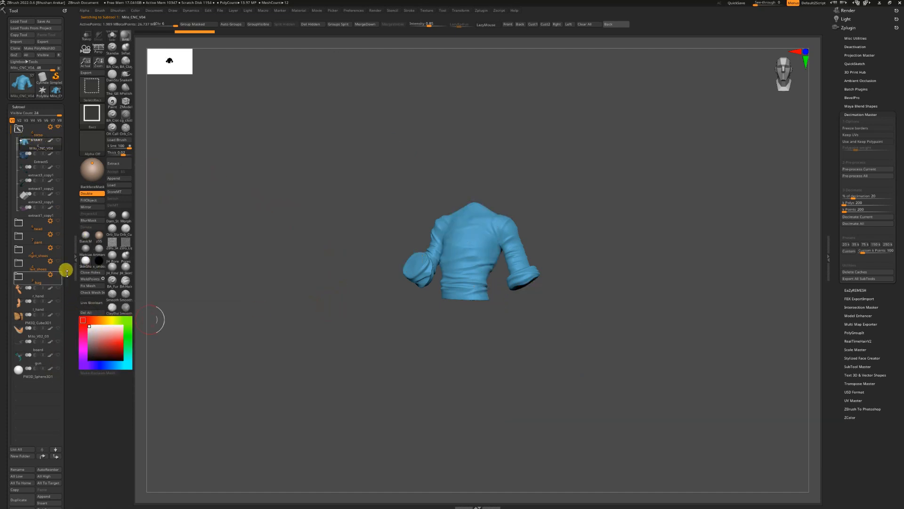
key(ctrl+shift)
ctrl+shift+click(58, 141)
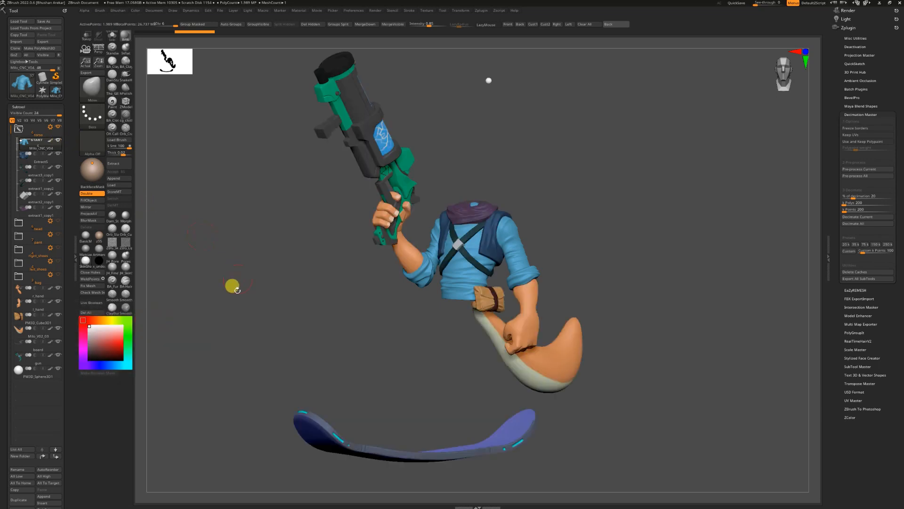
ctrl+shift+click(59, 288)
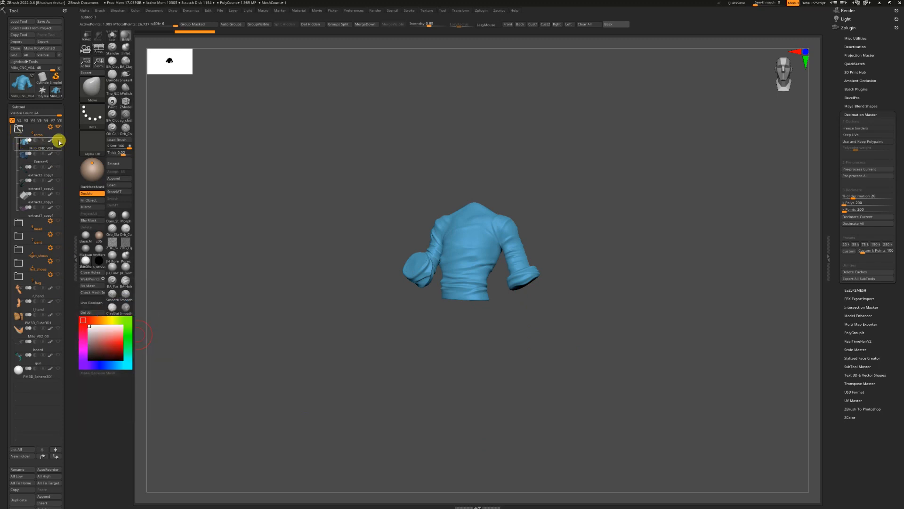
ctrl+shift+click(58, 141)
click(58, 304)
drag(57, 304, 58, 369)
click(29, 142)
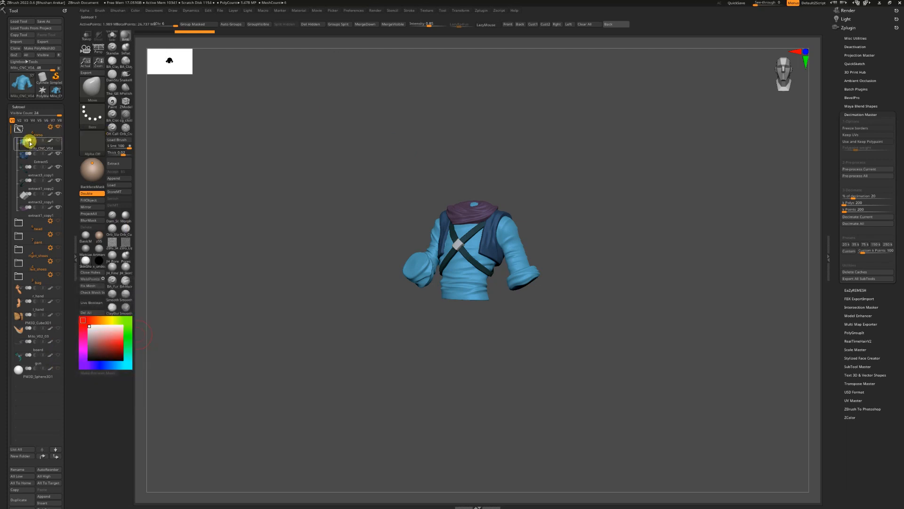
Step: Enable Live Boolean for the isolated torso parts
drag(327, 306, 262, 347)
key(space)
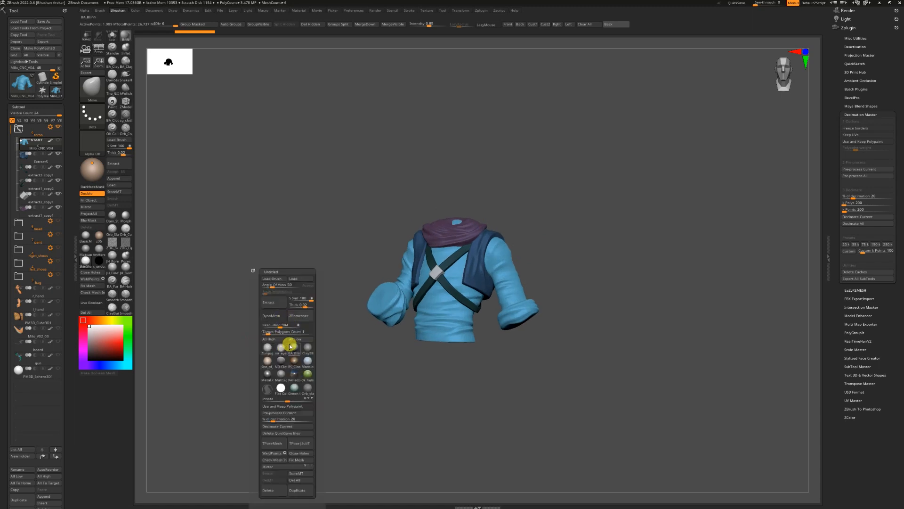
drag(250, 325, 266, 262)
key(w)
drag(466, 242, 159, 335)
key(q)
Step: Make a Boolean mesh from the visible torso parts and switch to the resulting tool
click(42, 89)
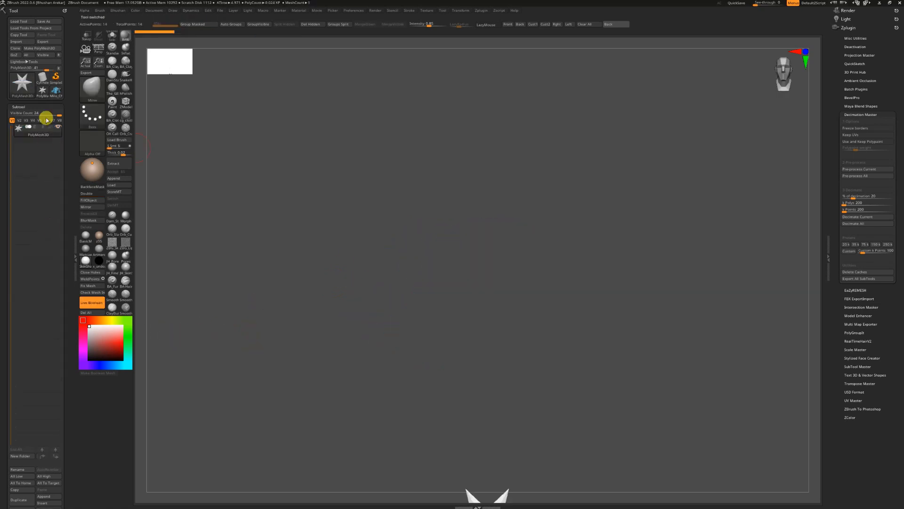
click(56, 93)
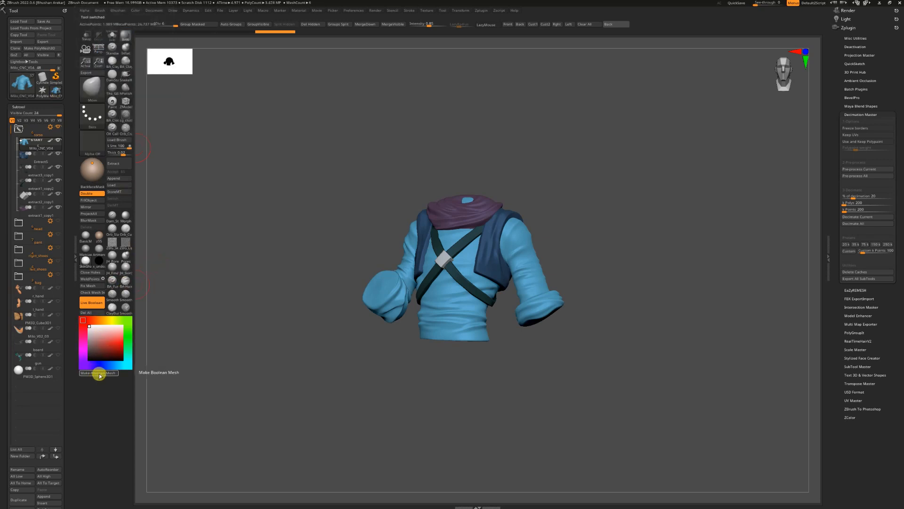
scroll(62, 406, down, 4)
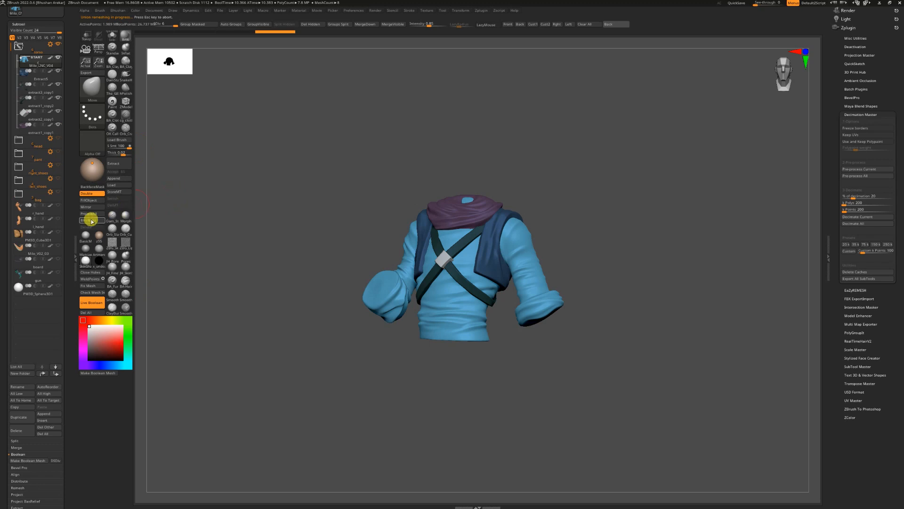
scroll(65, 283, up, 3)
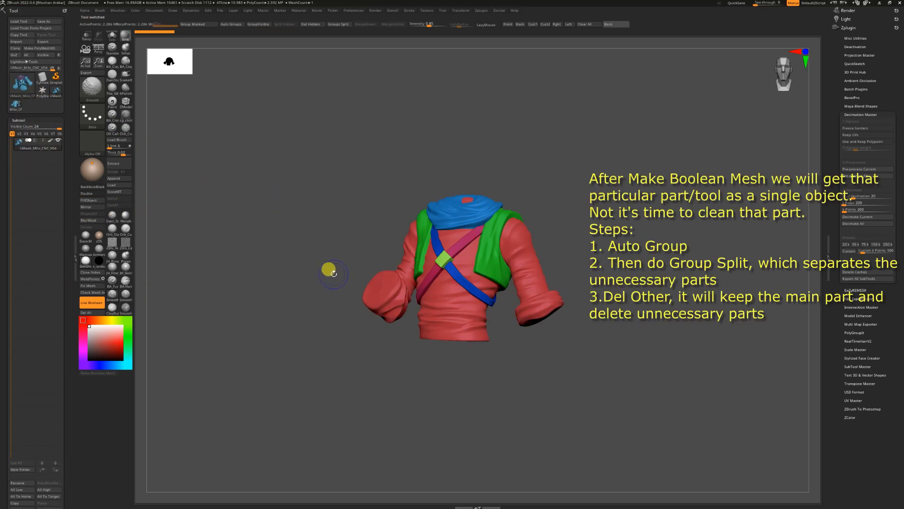
Step: Inspect the merged torso with polyframe display and turn on double-sided display for it
key(space)
click(336, 353)
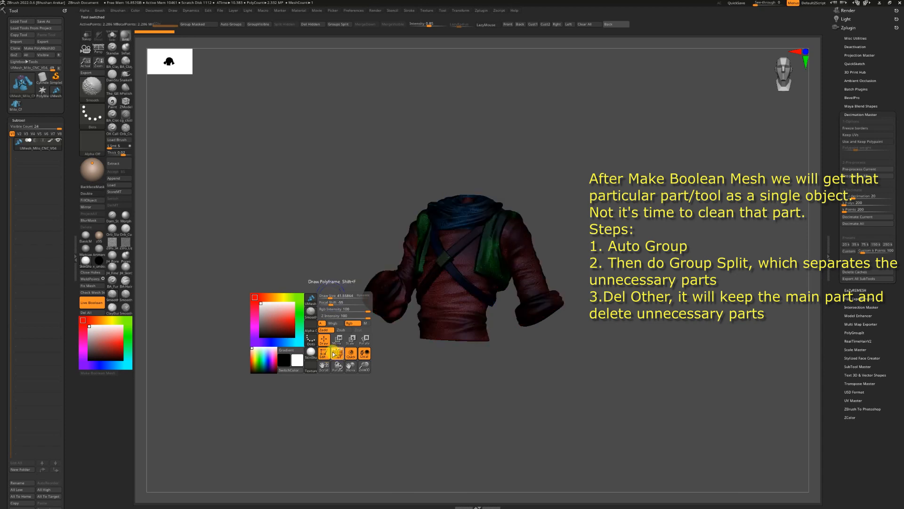
click(335, 353)
drag(226, 247, 125, 225)
click(89, 193)
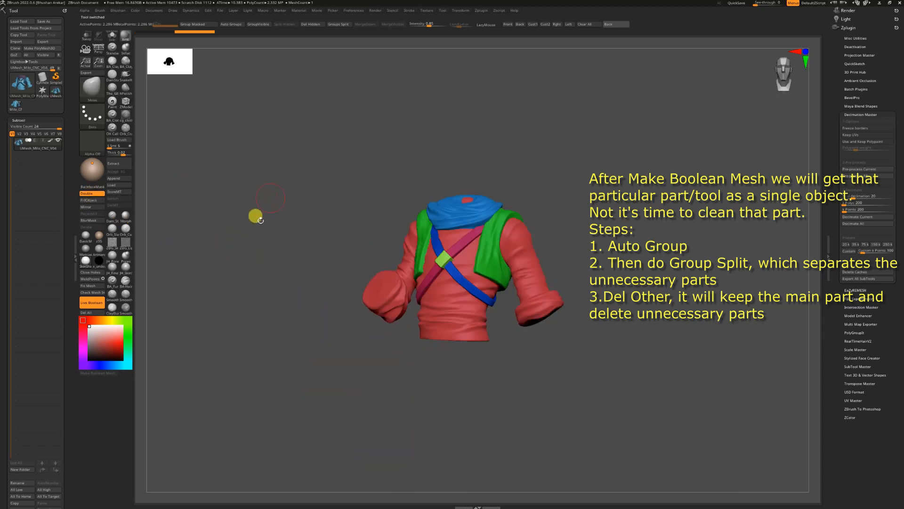
Step: Auto-group the merged torso by topology continuity and split it into subtools by polygroup
drag(263, 204, 244, 210)
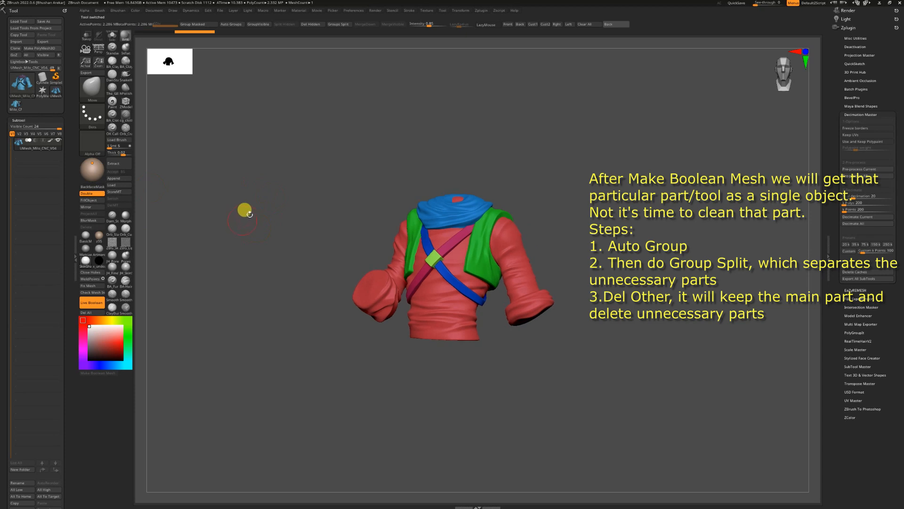
click(232, 24)
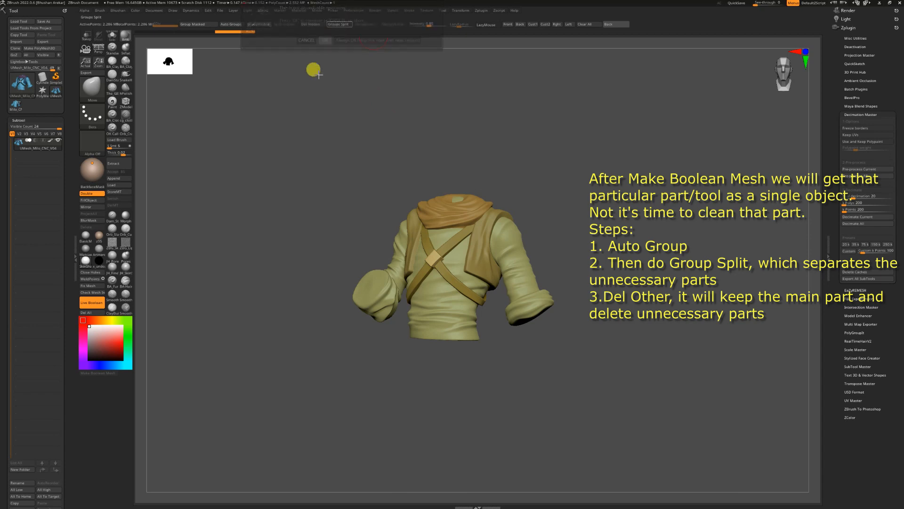
drag(179, 288, 170, 283)
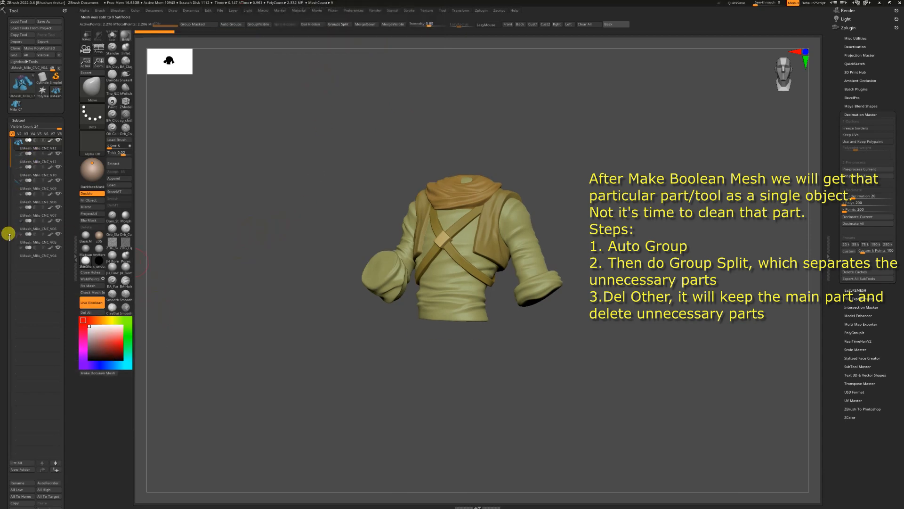
Step: Delete all other split subtools, keeping only the main torso mesh
drag(66, 400, 71, 369)
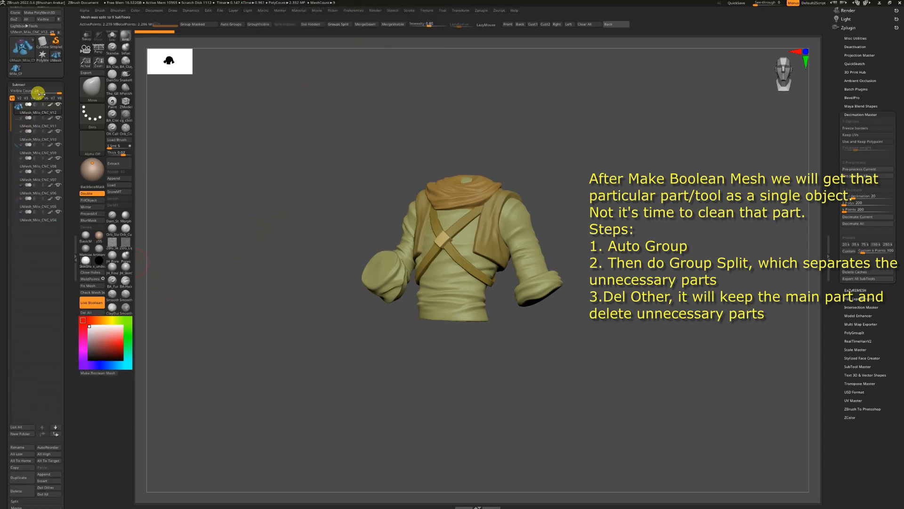
click(46, 487)
click(83, 501)
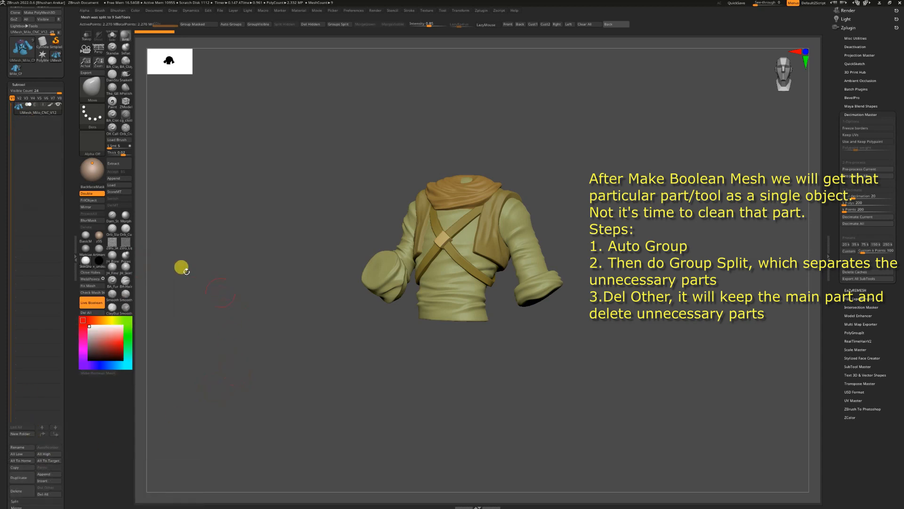
Step: Auto-group the cleaned torso mesh again and try to split it by groups
click(233, 24)
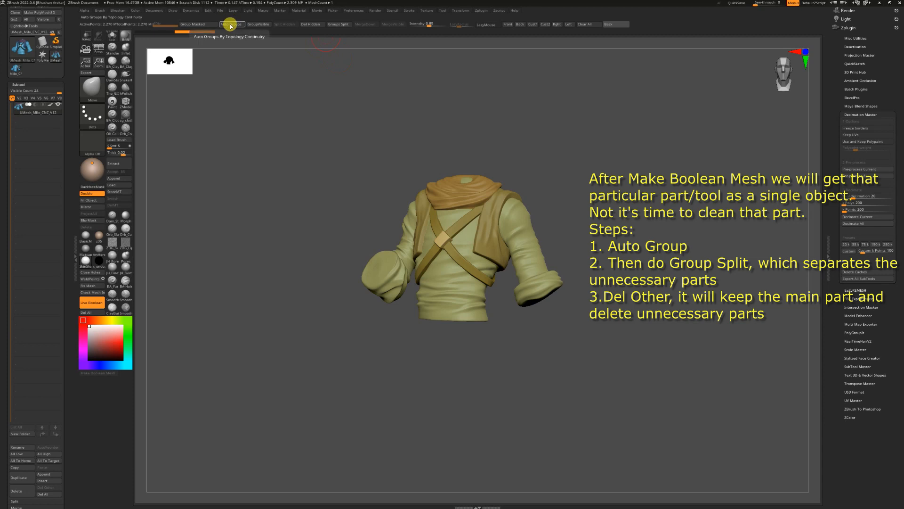
click(341, 25)
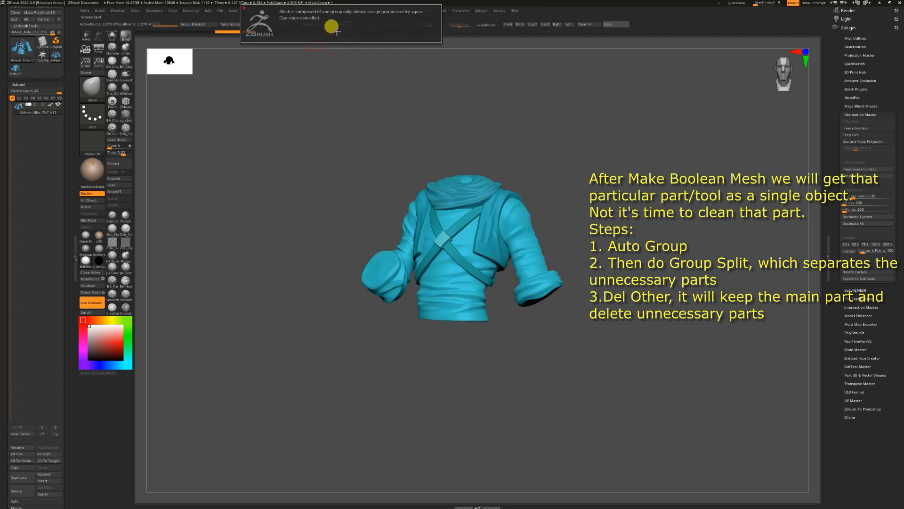
Step: Partially hide the torso mesh to inspect its interior, and restore its full visibility
key(ctrl+shift)
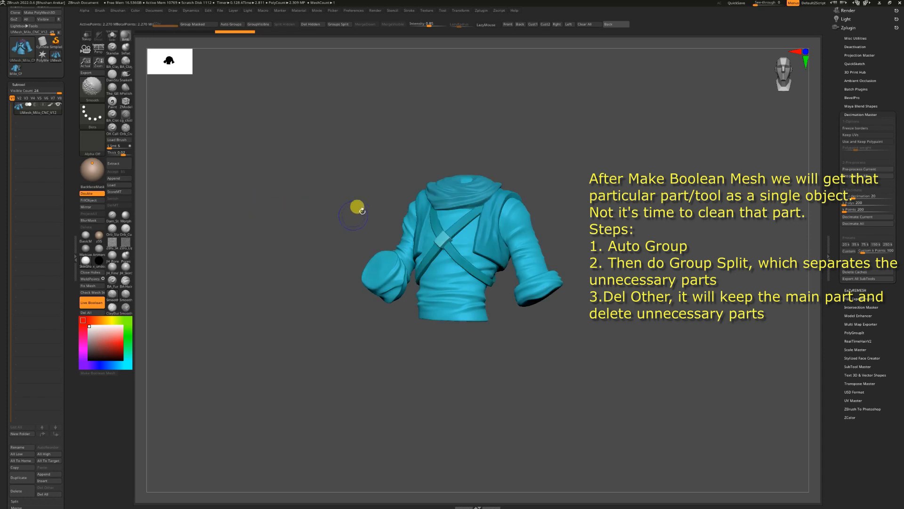
ctrl+shift+drag(361, 171, 626, 247)
mouse_move(659, 221)
mouse_down()
mouse_move(664, 160)
mouse_move(595, 244)
mouse_move(630, 258)
mouse_move(628, 234)
mouse_move(620, 240)
mouse_move(652, 227)
mouse_move(611, 285)
mouse_up()
ctrl+shift+click(661, 222)
mouse_move(538, 318)
alt+mouse_down()
mouse_move(461, 366)
mouse_move(347, 333)
alt+mouse_up()
mouse_move(201, 333)
alt+mouse_down()
mouse_move(295, 250)
mouse_move(206, 281)
mouse_move(256, 280)
mouse_move(256, 288)
mouse_move(234, 285)
mouse_move(184, 248)
alt+mouse_up()
Step: Rename the cleaned torso subtool as torso
click(29, 448)
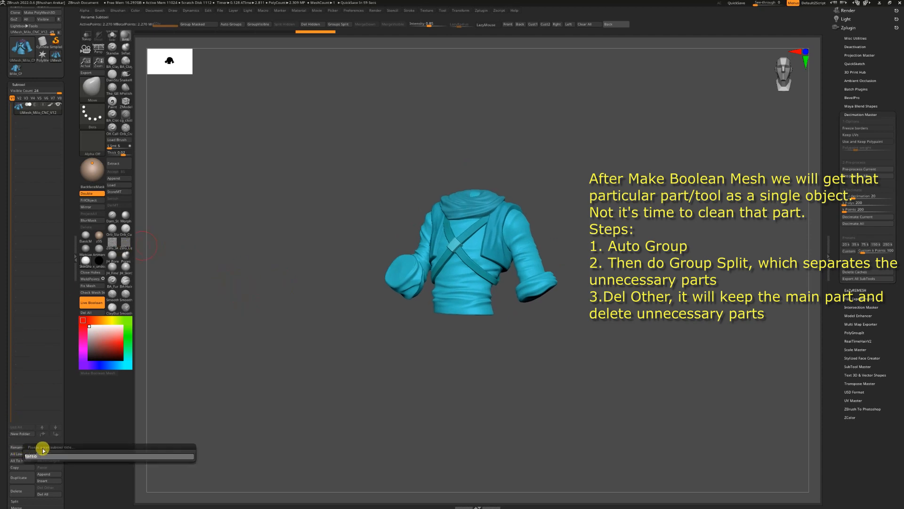
text(torso)
key(Return)
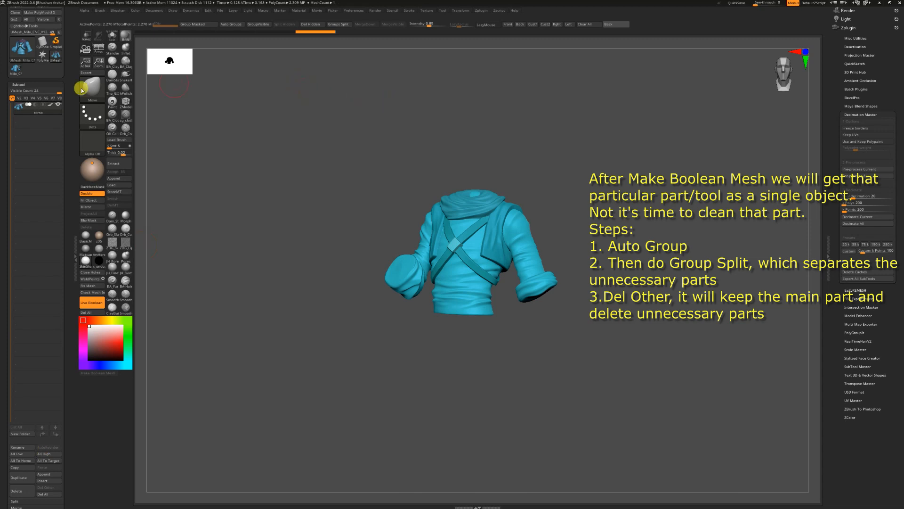
Step: Switch back to the original character tool, collapse the torso folder and expand the head folder
mouse_move(18, 72)
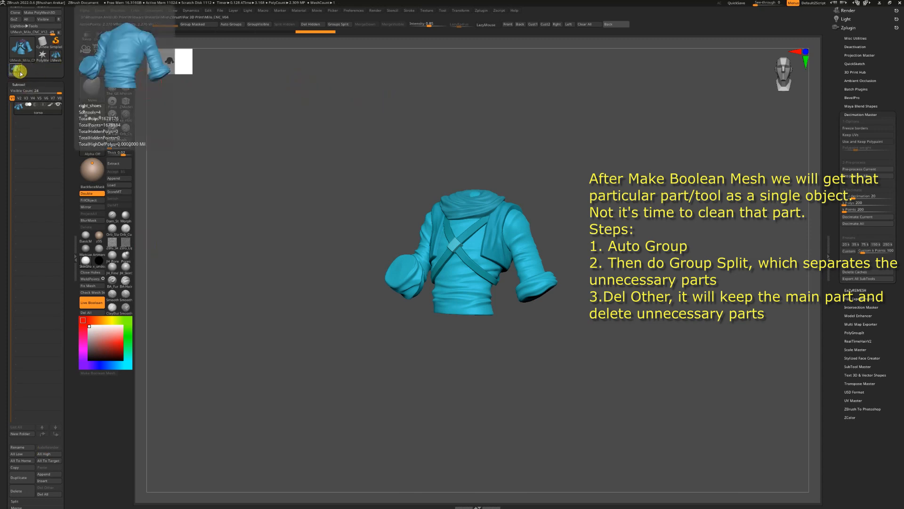
click(20, 73)
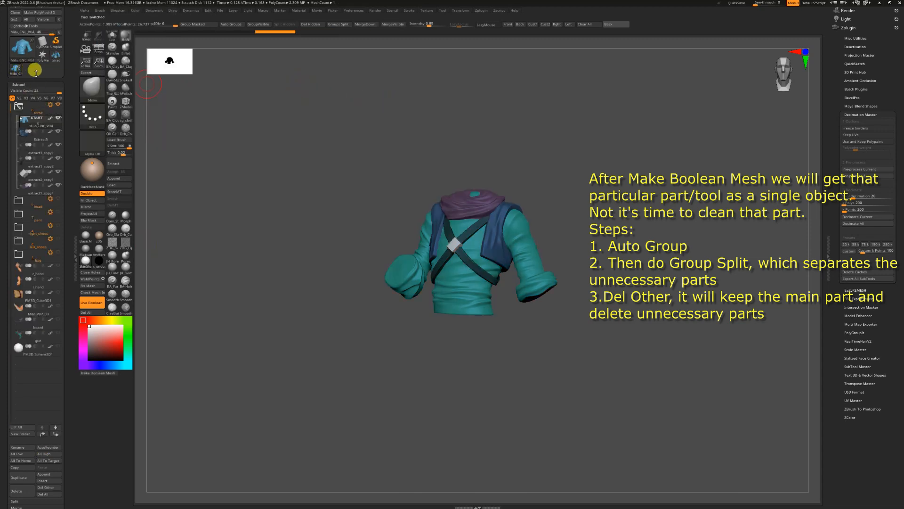
click(20, 109)
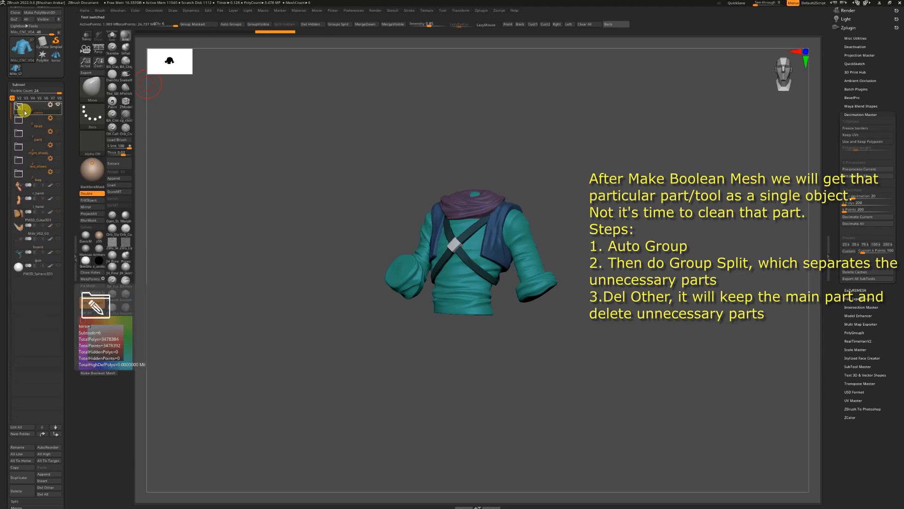
click(19, 121)
Step: Show the head folder, hide the torso folder, and select the head mesh milo_v08_copy1
click(58, 132)
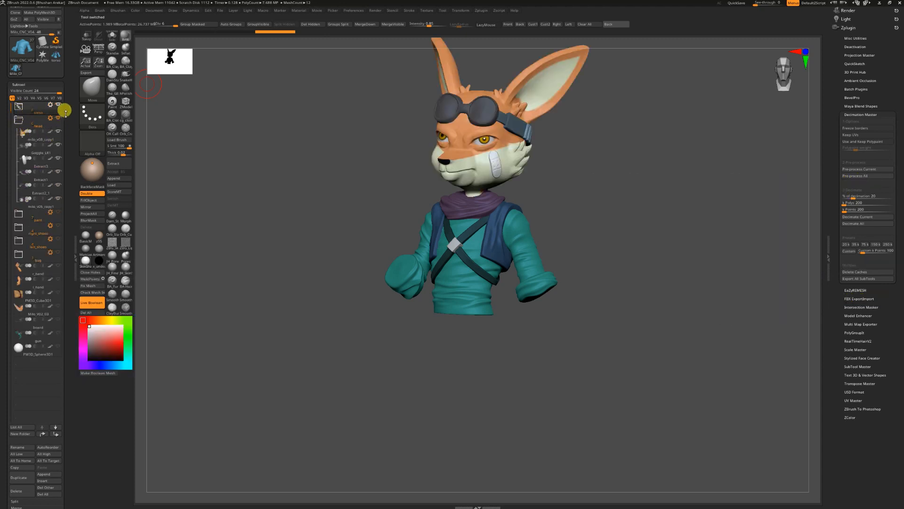
click(60, 105)
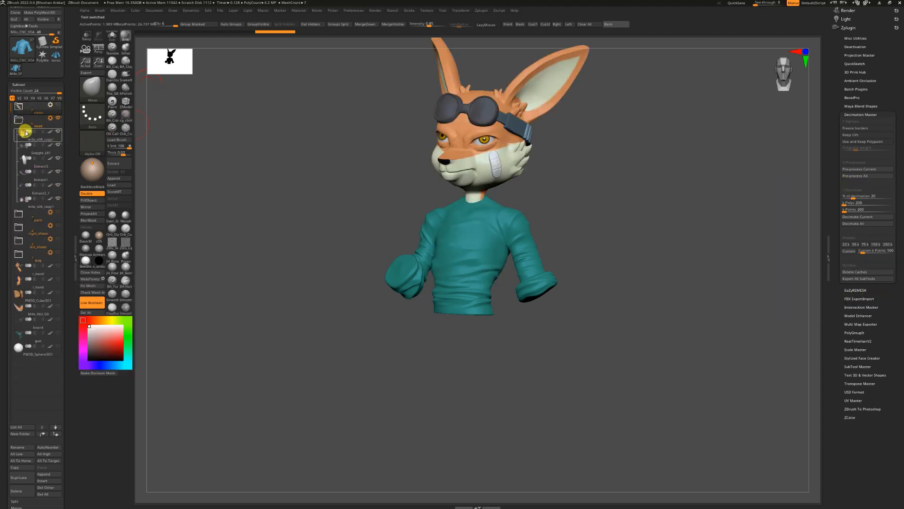
click(31, 139)
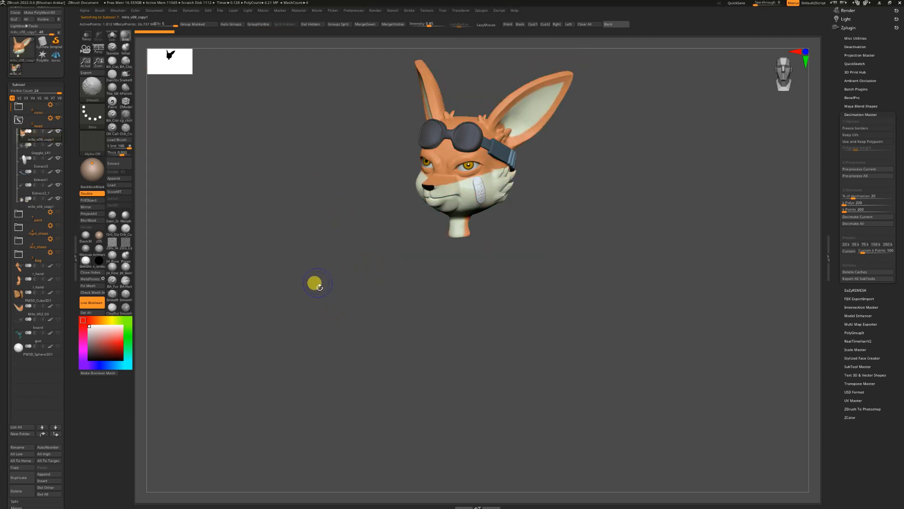
drag(319, 291, 309, 334)
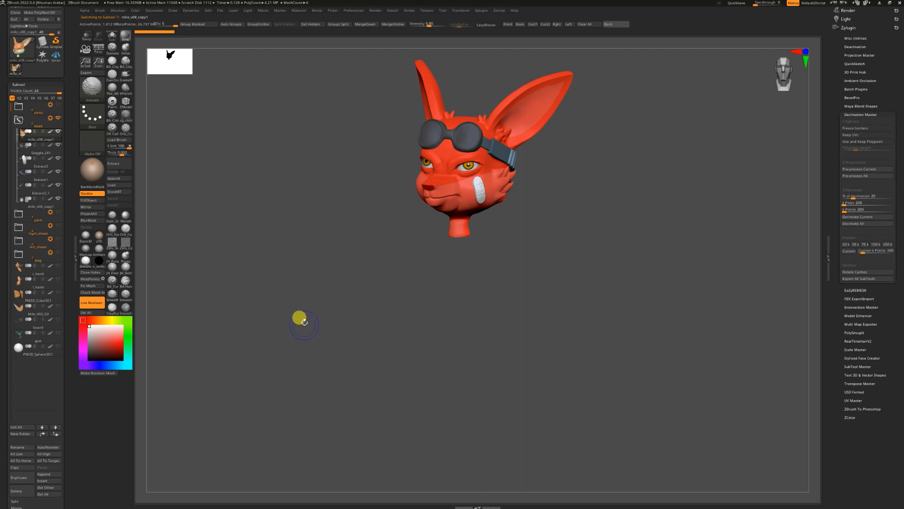
Step: Make a Boolean mesh from the visible head subtools and open the resulting UMesh_milo_v08_copy1 tool
alt+drag(289, 300, 293, 305)
mouse_move(21, 133)
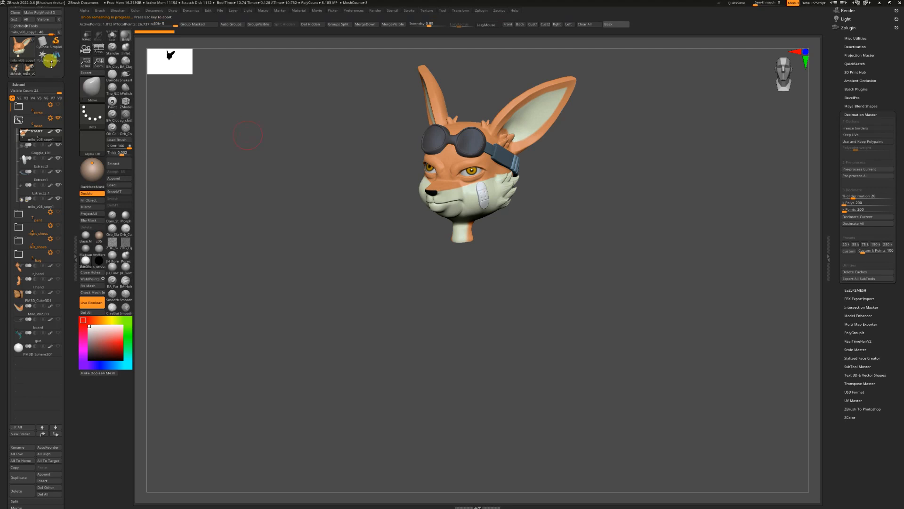
click(16, 74)
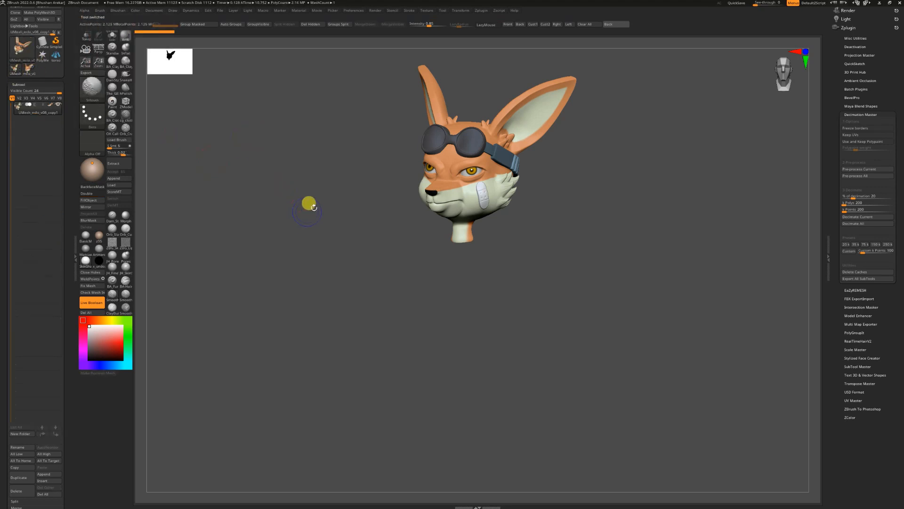
Step: Auto-group the head mesh by topology, split it into subtools by group, and delete all subtools except the main head
click(230, 24)
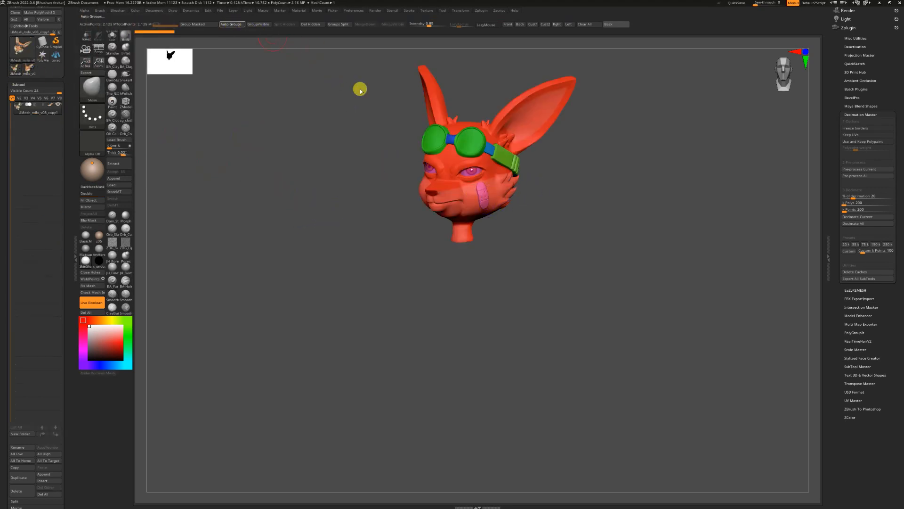
click(338, 24)
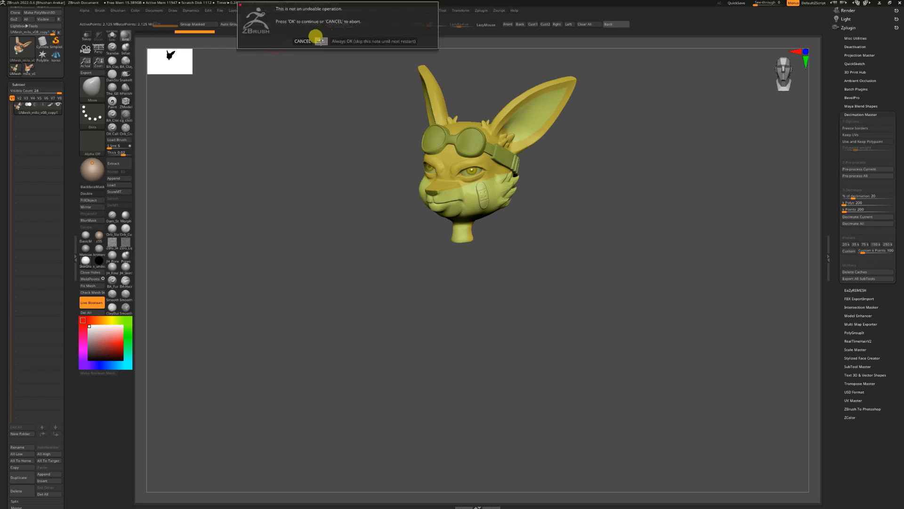
click(317, 35)
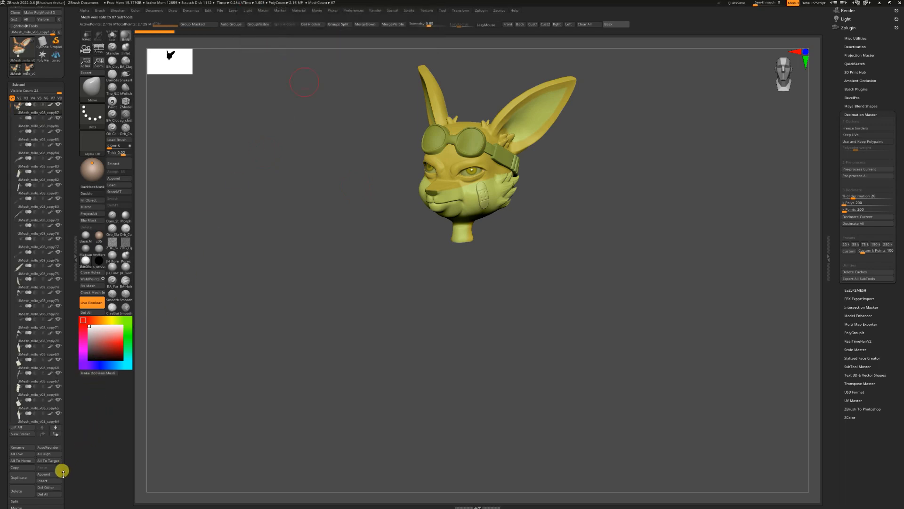
click(54, 487)
click(84, 501)
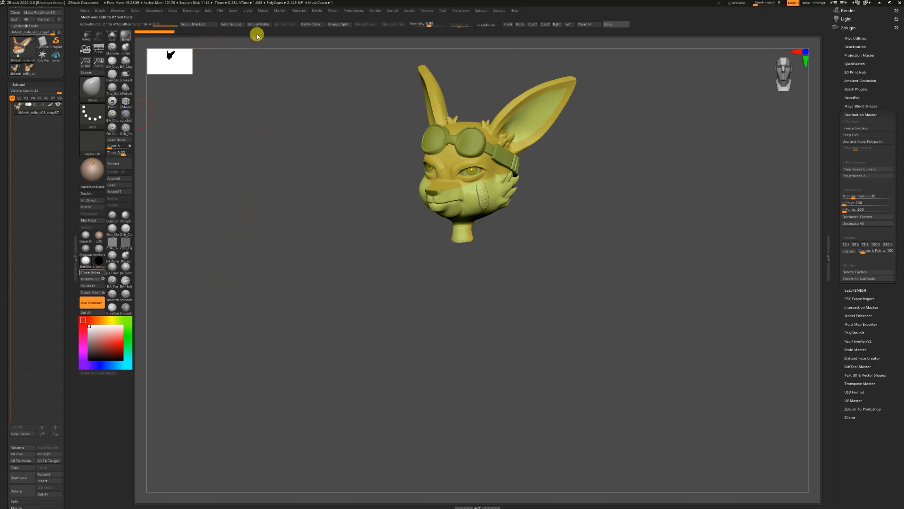
Step: Close the holes of the head mesh, and auto-group and split it again to check for stray pieces
click(237, 24)
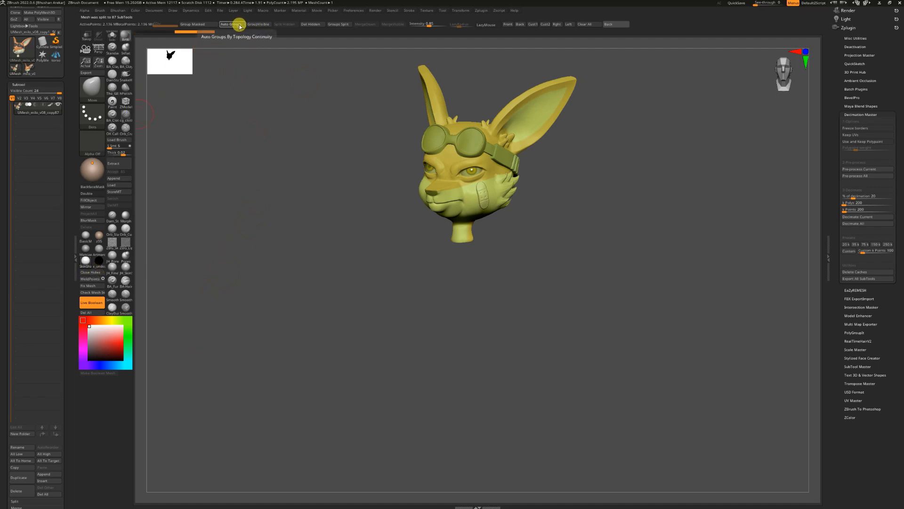
click(340, 24)
click(326, 38)
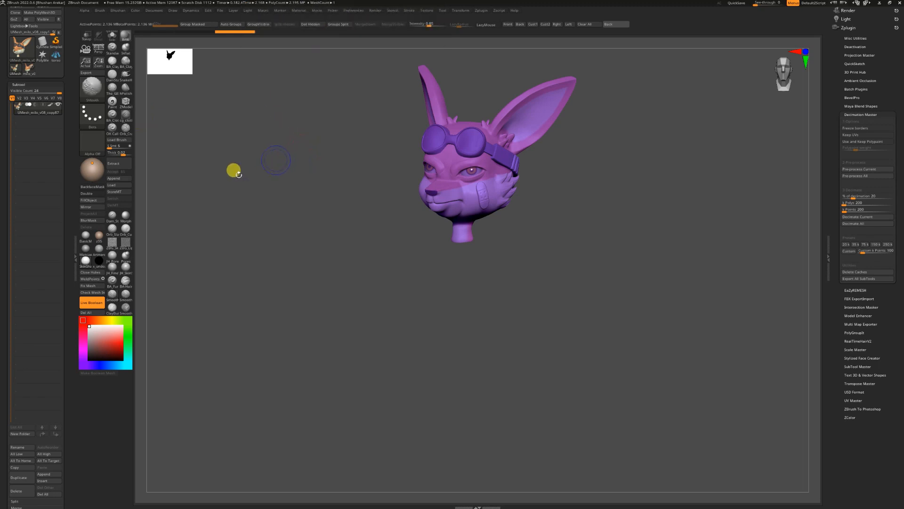
Step: Rename the cleaned head subtool as head
click(30, 449)
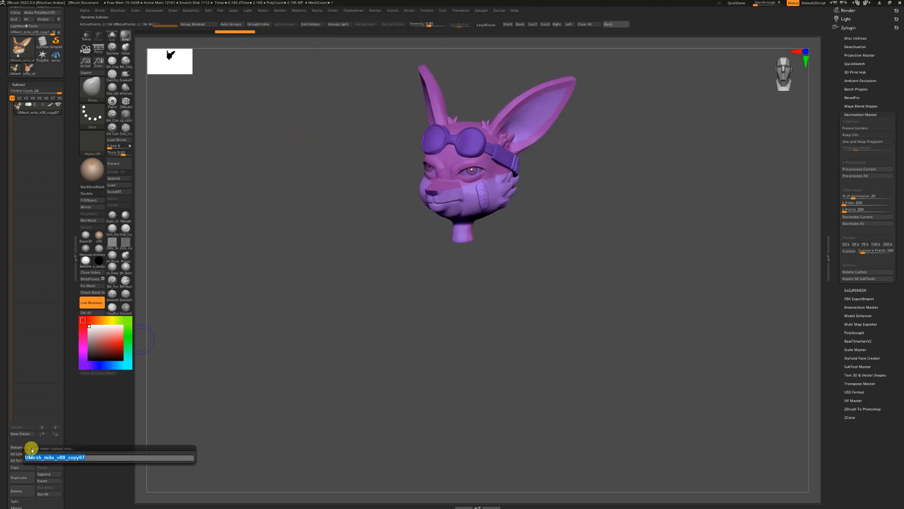
text(head)
key(Return)
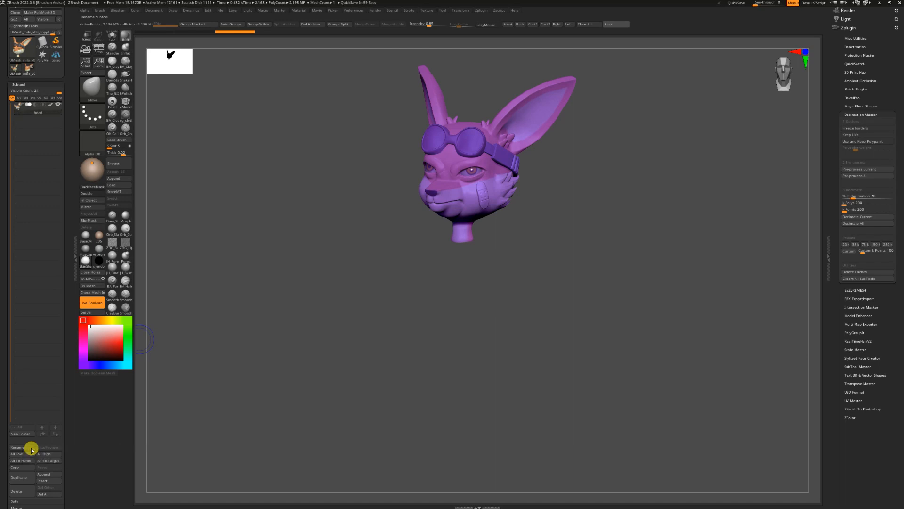
Step: Switch to the torso tool and append the cleaned head mesh to it as a subtool
click(57, 58)
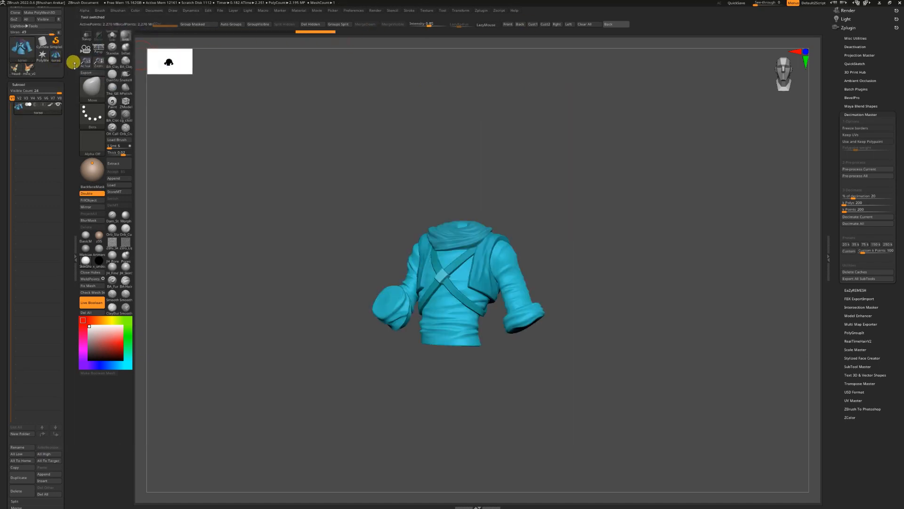
click(125, 180)
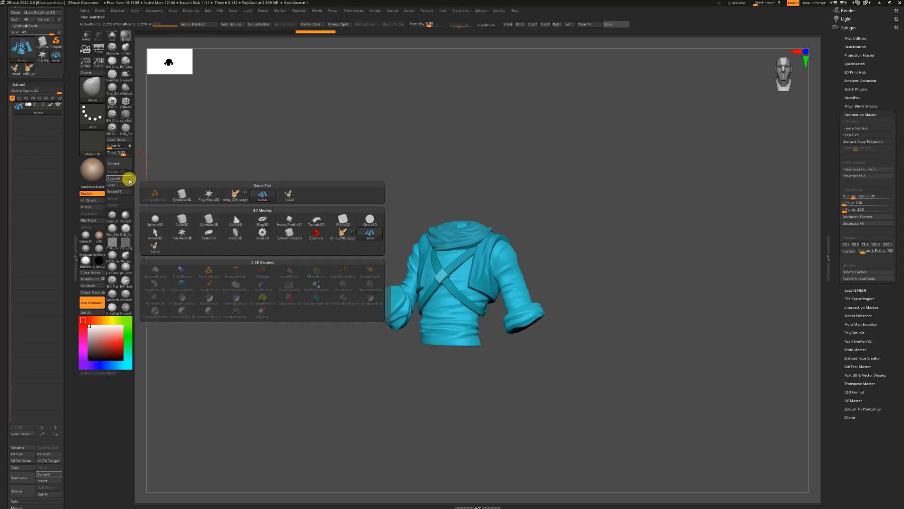
click(285, 194)
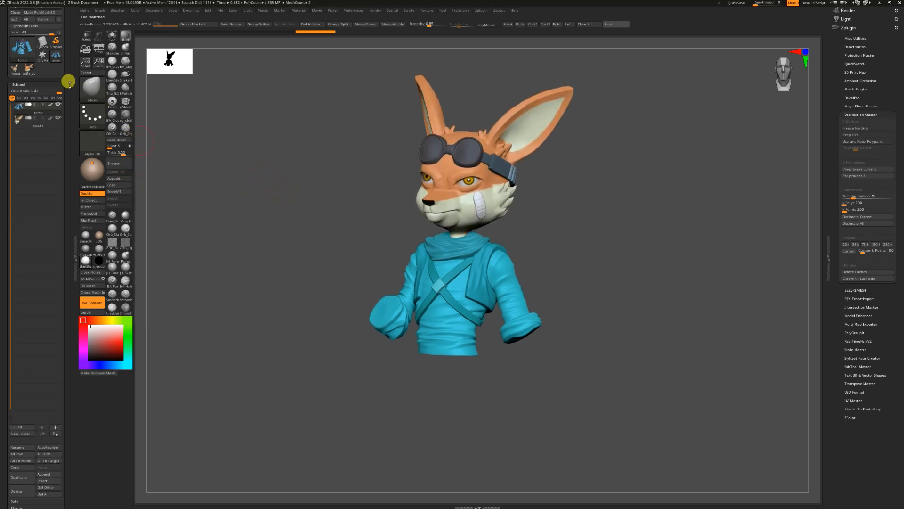
Step: Delete the standalone head tool and return to the original character tool
click(30, 71)
click(48, 493)
click(78, 470)
click(32, 67)
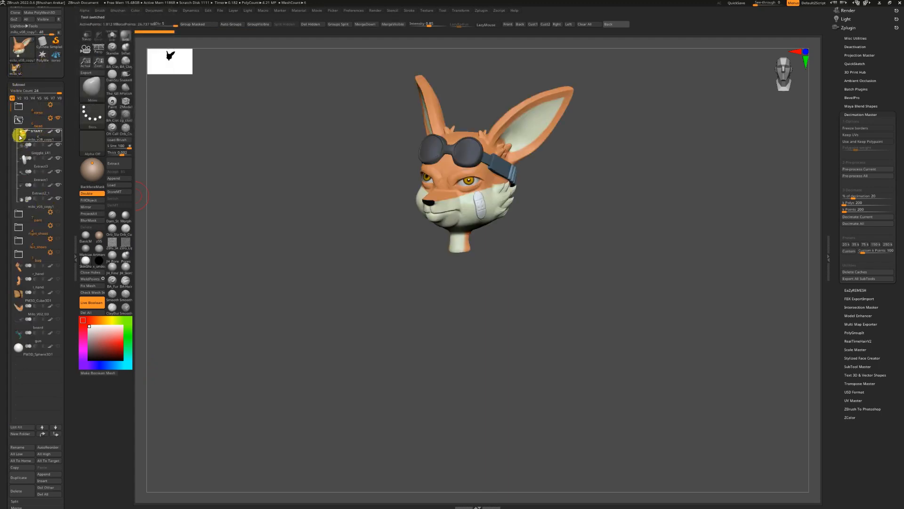
Step: Expand the pant folder, select Merged_Pinky2, hide the head folder, and show the whole pant folder
click(21, 213)
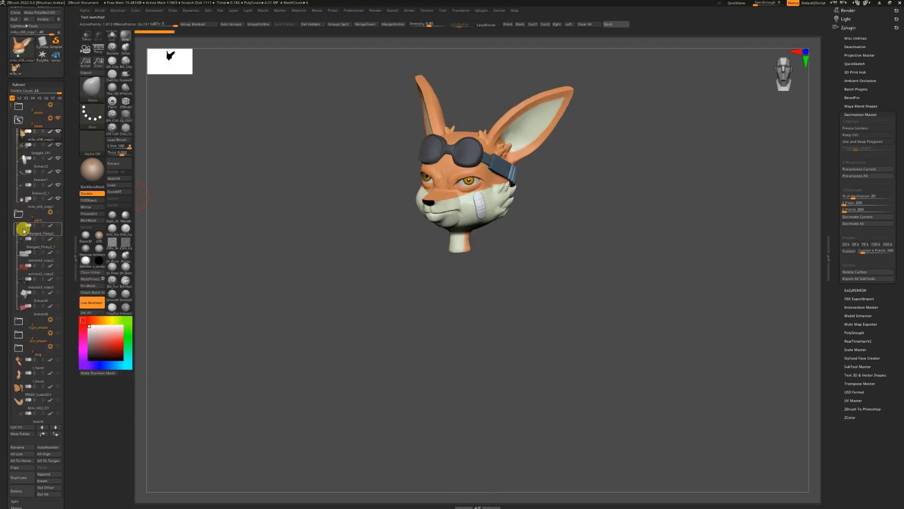
click(41, 227)
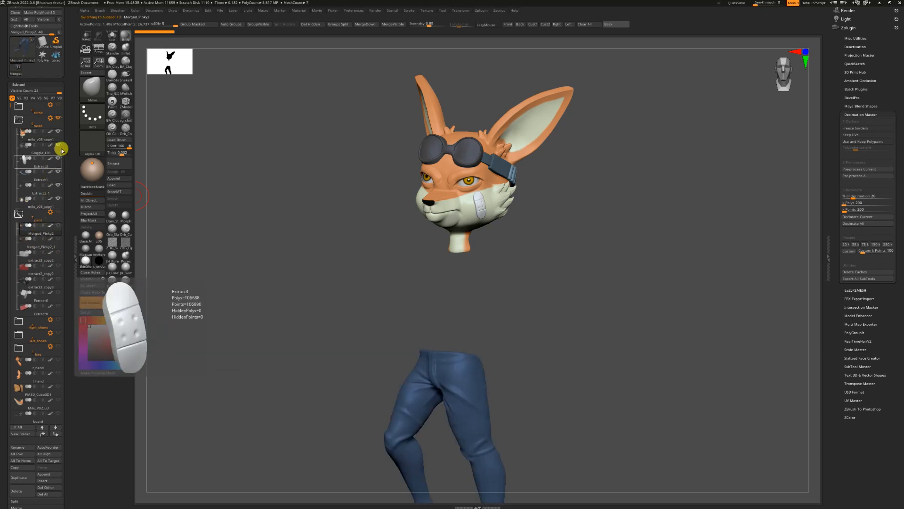
click(59, 119)
click(62, 226)
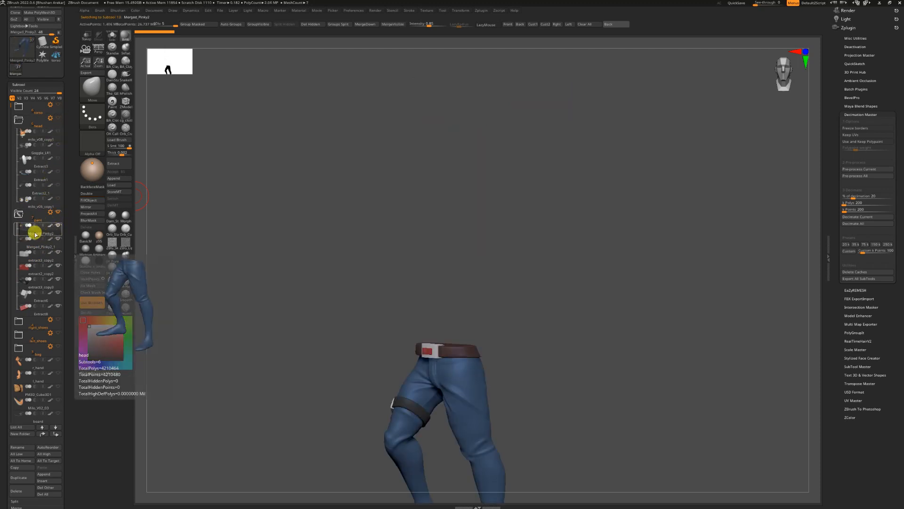
Step: Make a Boolean mesh from the visible pant subtools and open the resulting UMesh_Merged_Pinky2 tool
alt+drag(304, 355, 314, 197)
mouse_move(281, 245)
mouse_down()
mouse_move(282, 254)
mouse_move(254, 268)
mouse_move(264, 276)
mouse_move(304, 265)
mouse_move(287, 262)
mouse_up()
click(98, 373)
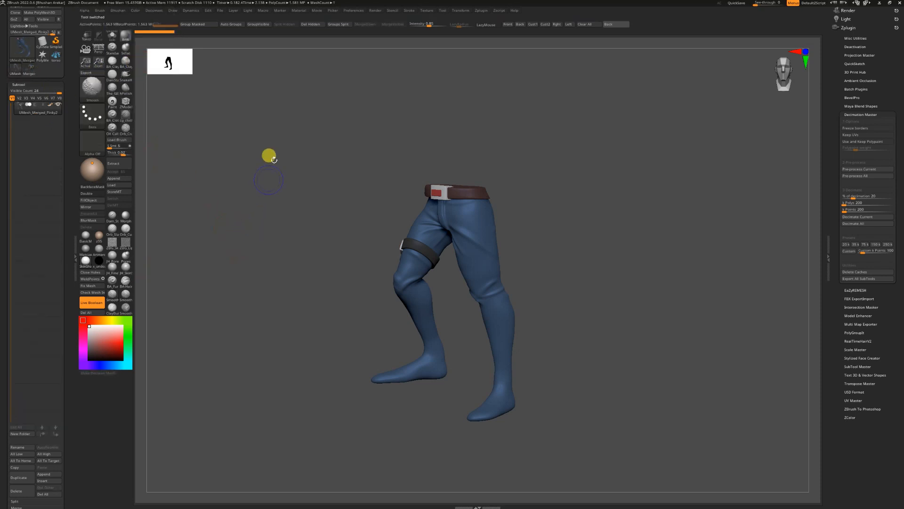
Step: Display polygroups, auto-group the pants mesh, split it by group, and delete all subtools except the main pants
key(shift+f)
click(231, 24)
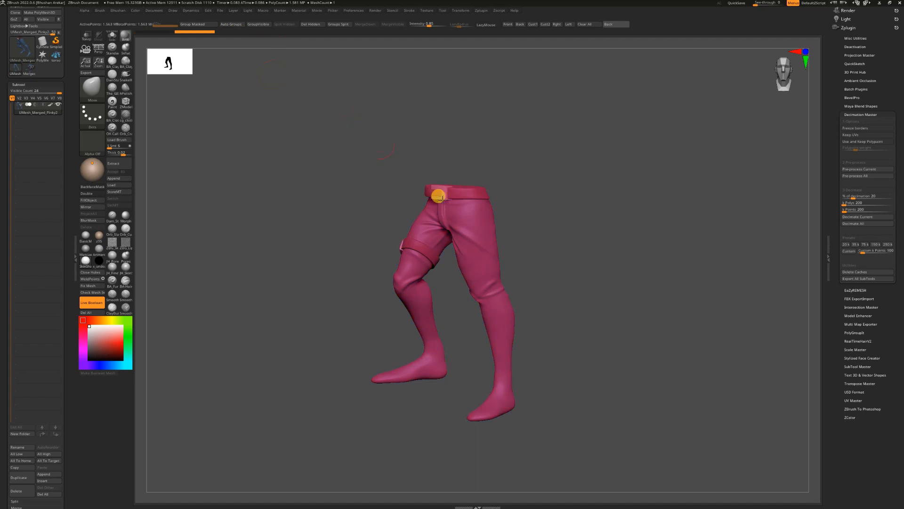
click(346, 24)
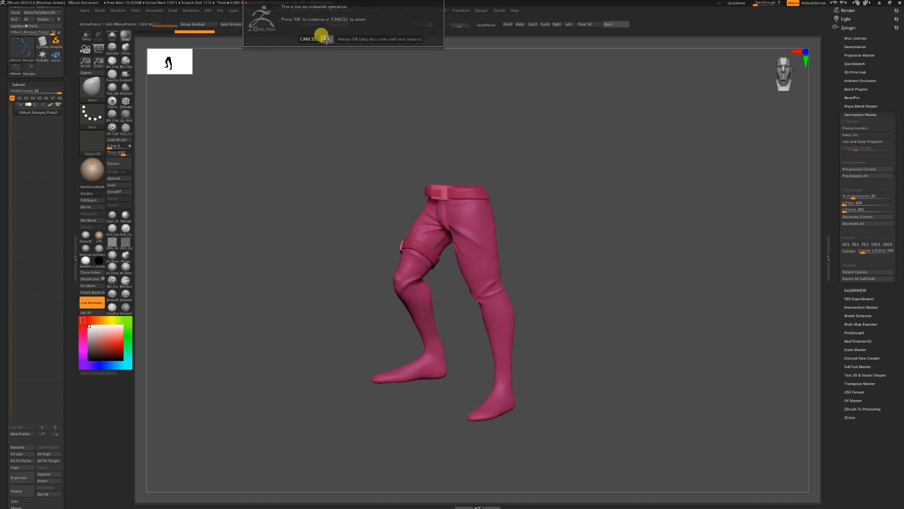
click(323, 33)
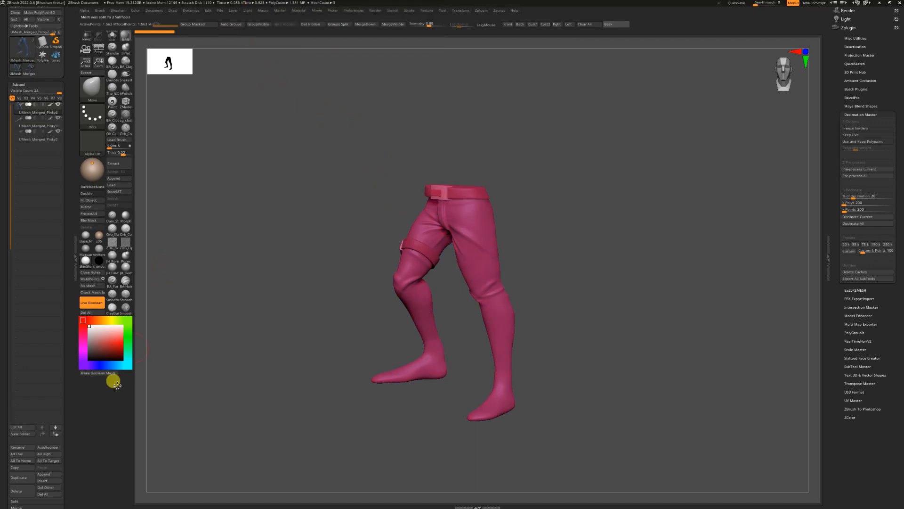
click(50, 487)
click(78, 493)
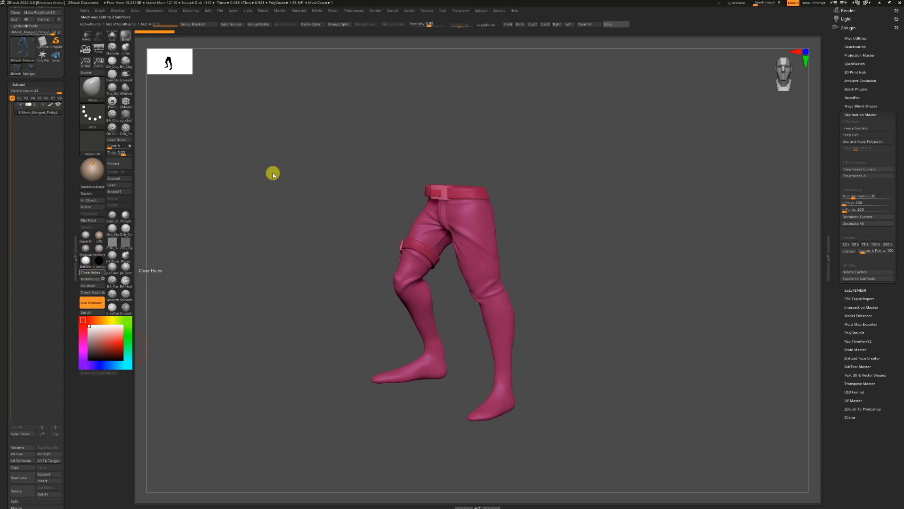
Step: Split the pants mesh by group again, delete the leftover piece, close the holes, and recheck with Auto Groups and Groups Split
click(340, 25)
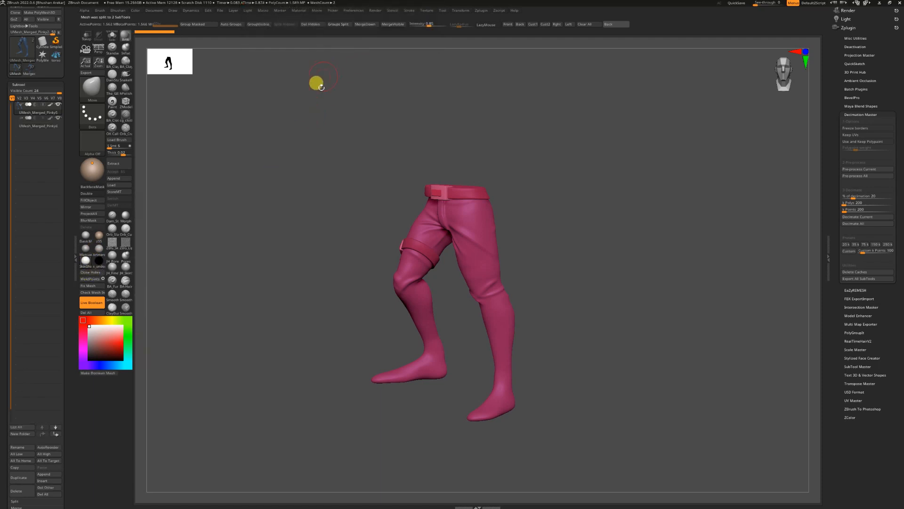
click(53, 487)
click(84, 501)
click(91, 273)
click(238, 25)
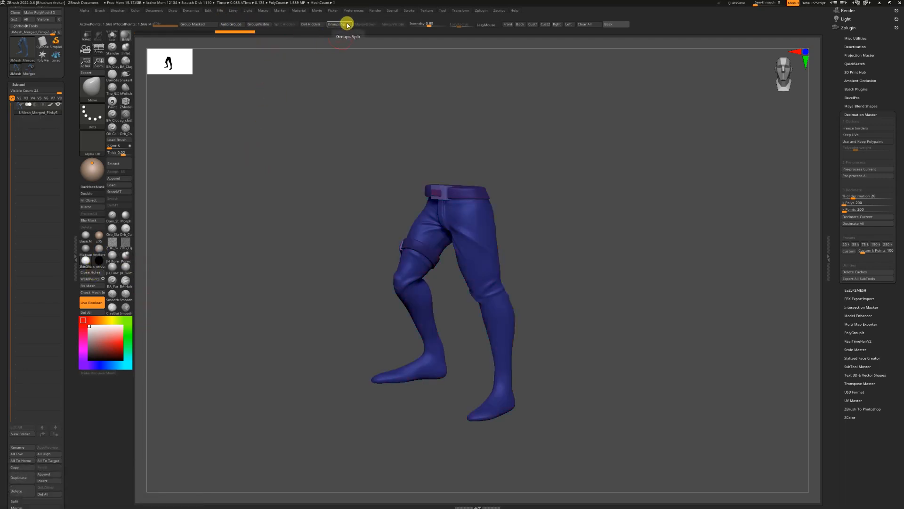
click(345, 24)
click(328, 39)
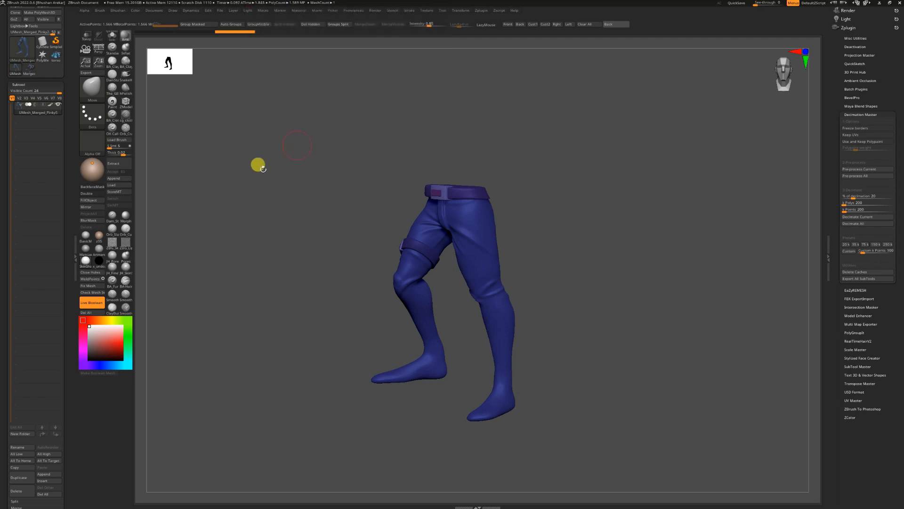
Step: Rename the cleaned pants subtool as pant
click(26, 447)
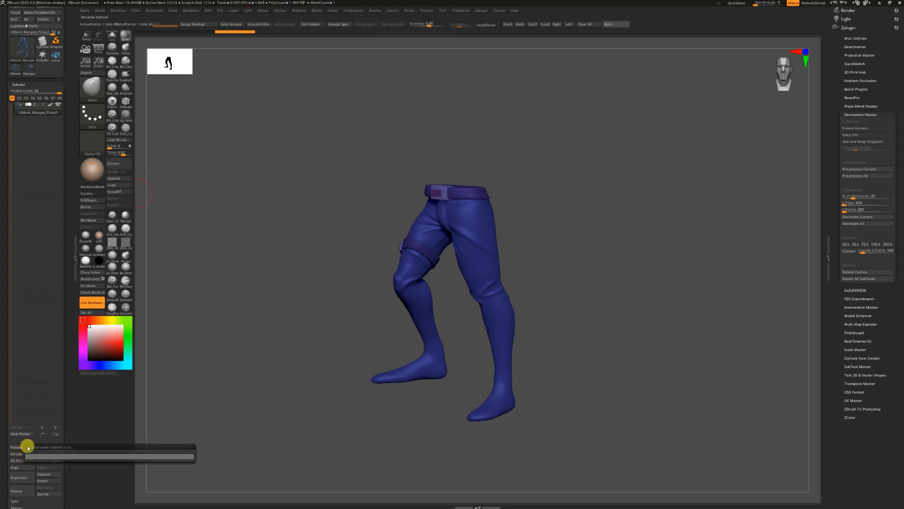
text(pant)
key(Return)
Step: Switch to the torso tool and append the cleaned pant mesh to it as a subtool
click(56, 59)
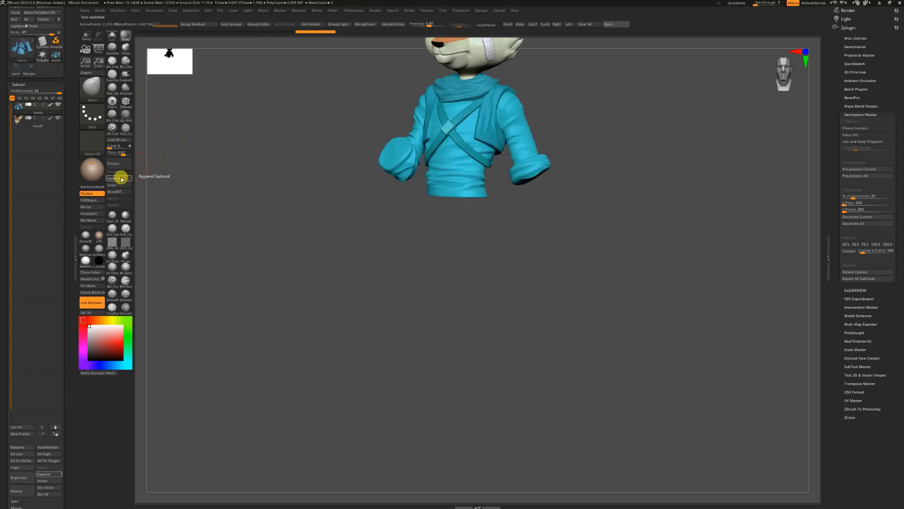
click(121, 179)
click(286, 196)
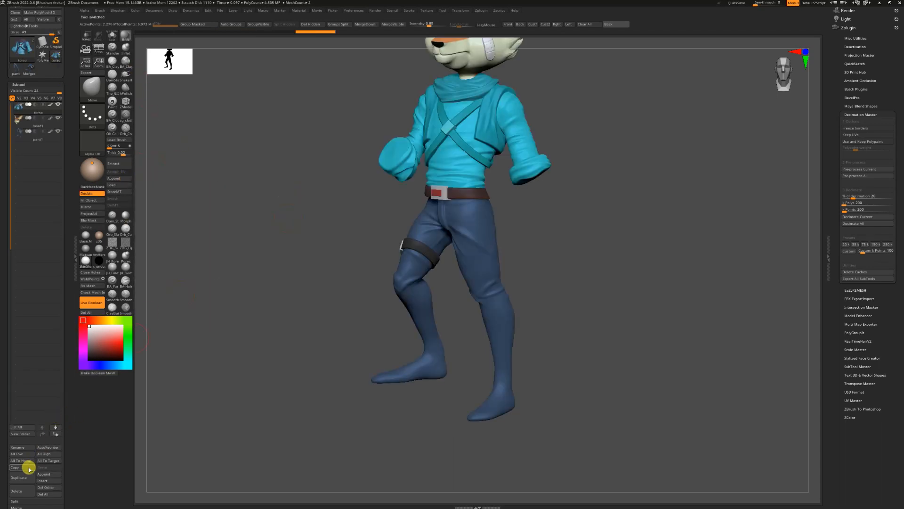
Step: Delete the standalone pant tool and return to the original character tool
click(20, 75)
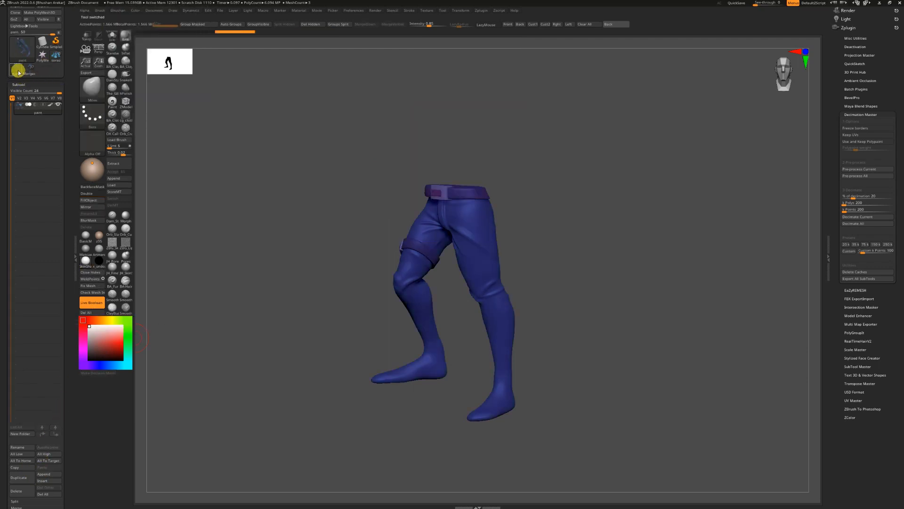
click(52, 493)
click(83, 501)
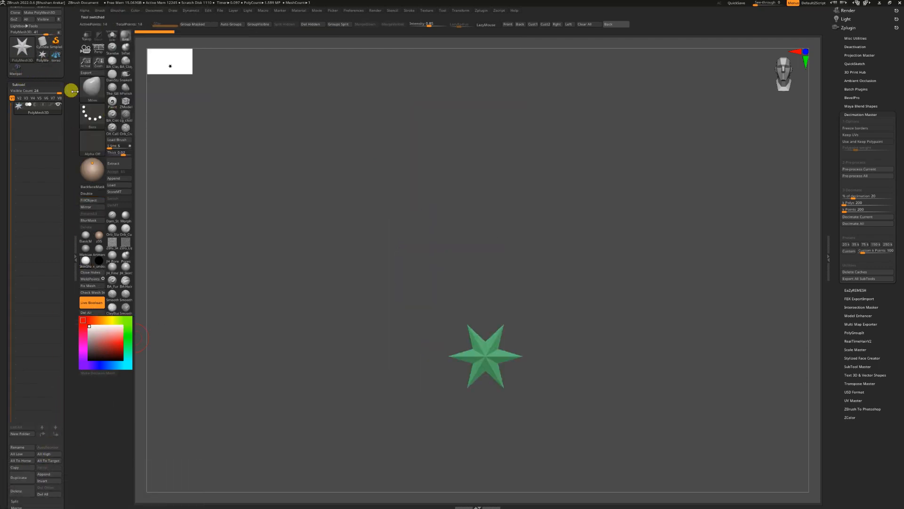
click(25, 71)
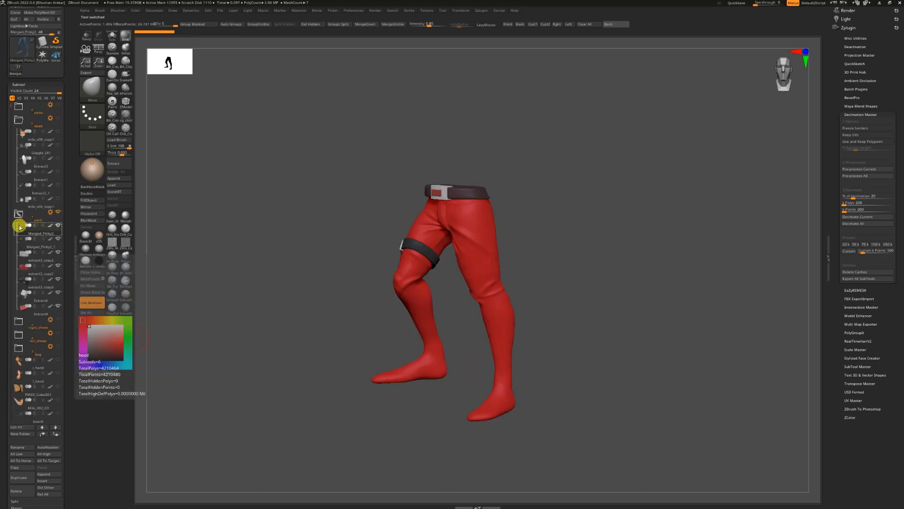
Step: Collapse the pant folder, expand and show the right_shoes folder, and select boots3 so that only the right shoe's parts are displayed
click(17, 215)
click(21, 231)
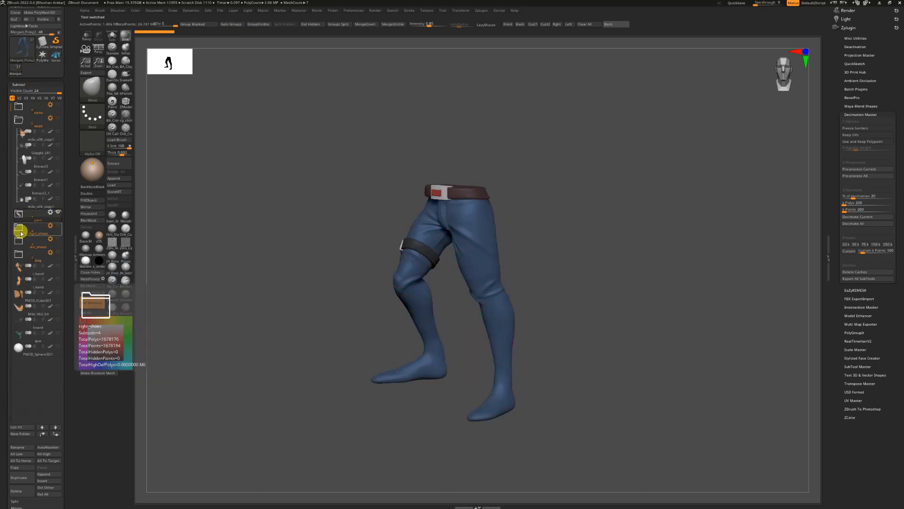
click(58, 225)
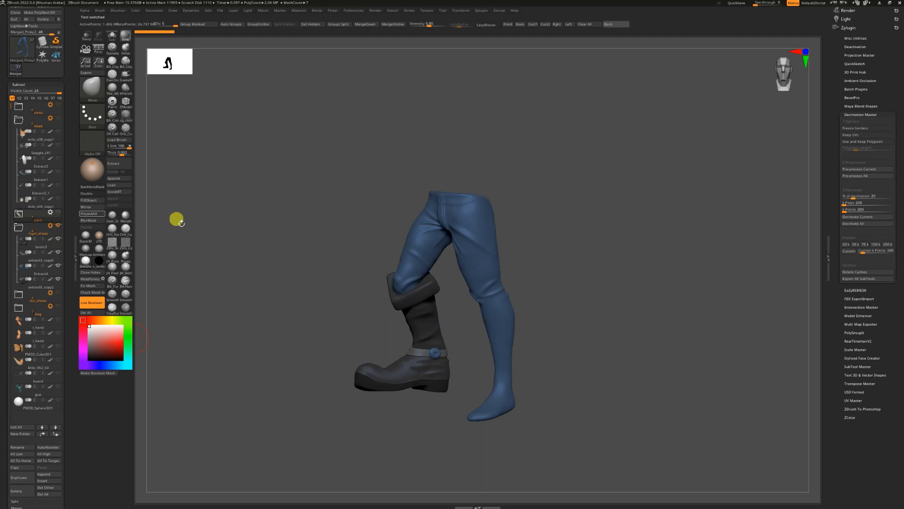
click(29, 246)
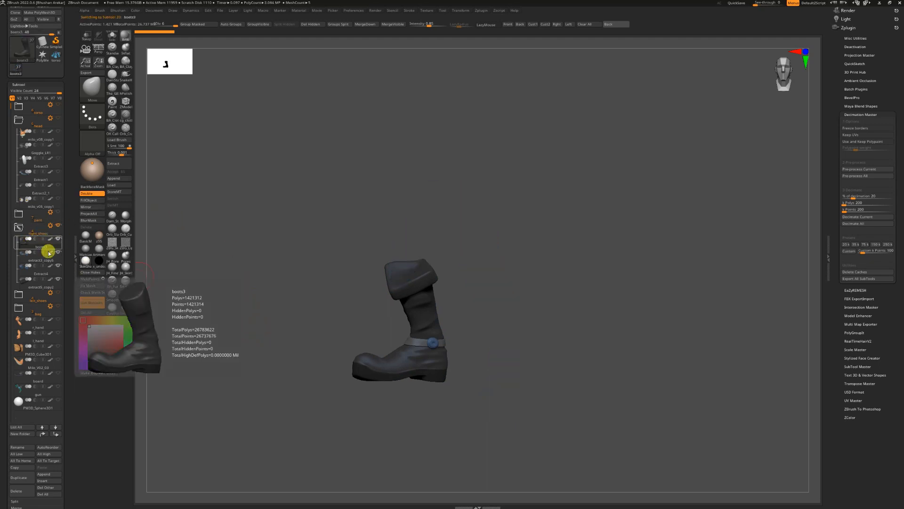
key(shift)
shift+drag(248, 290, 246, 270)
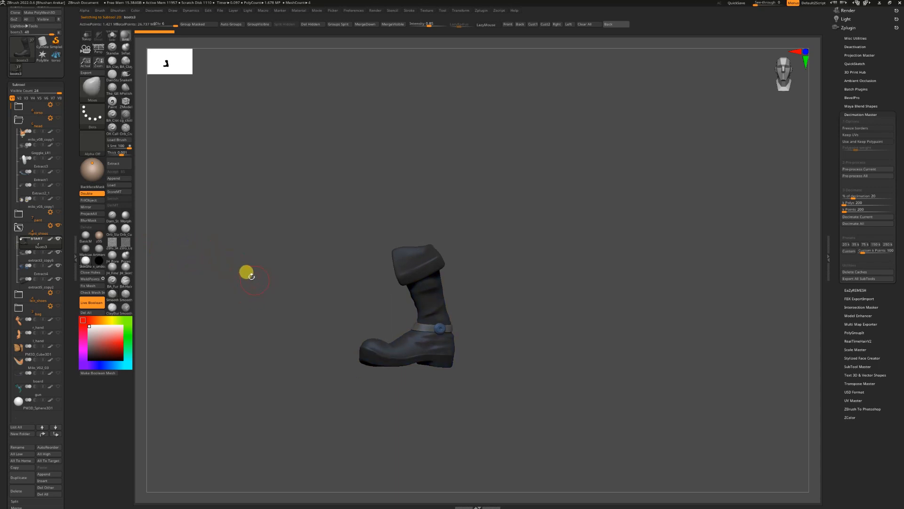
Step: Make a boolean mesh from the right shoe's visible parts and switch to the resulting boots3 mesh tool
click(107, 371)
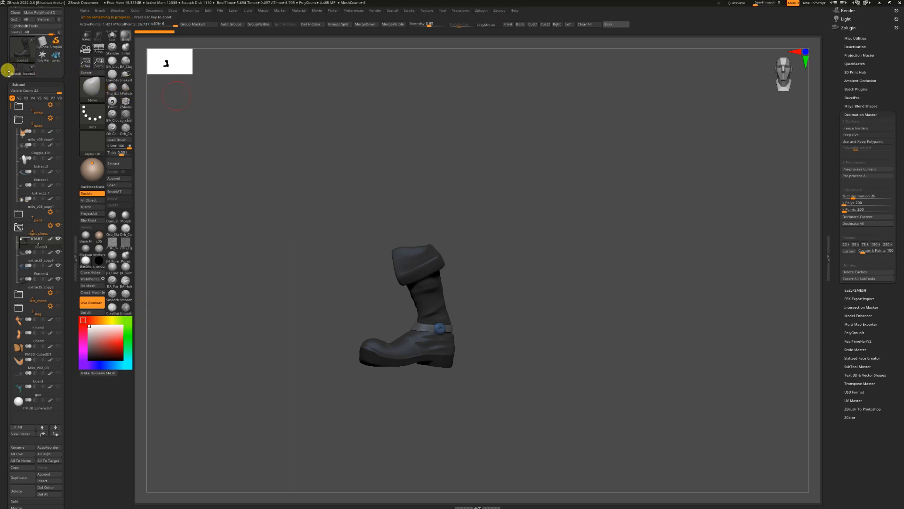
click(9, 70)
mouse_move(285, 190)
mouse_down()
mouse_move(331, 196)
mouse_move(282, 198)
mouse_up()
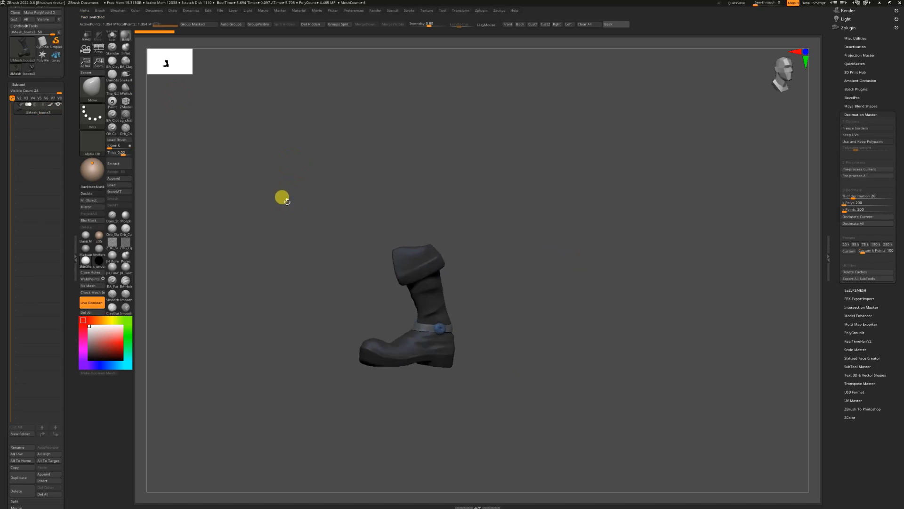
Step: Apply Auto Groups to the merged right shoe and try Groups Split to check for loose pieces
click(235, 25)
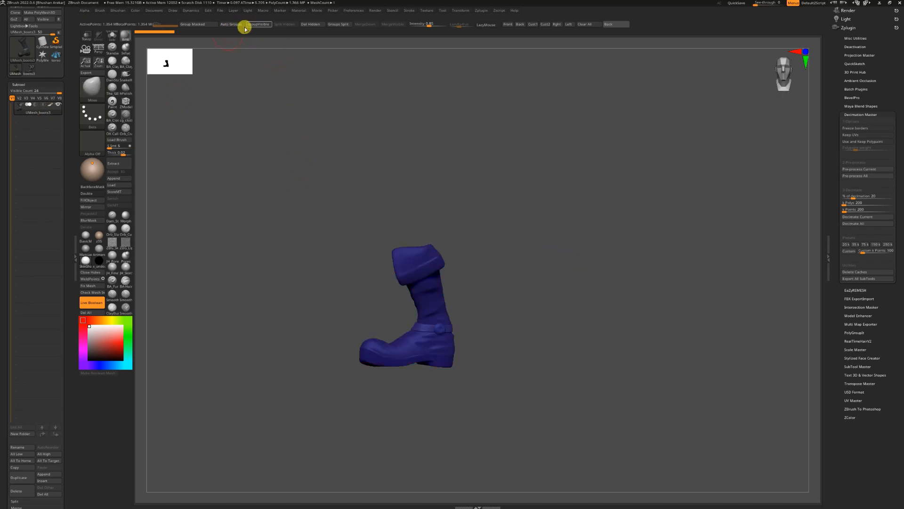
click(338, 24)
click(324, 41)
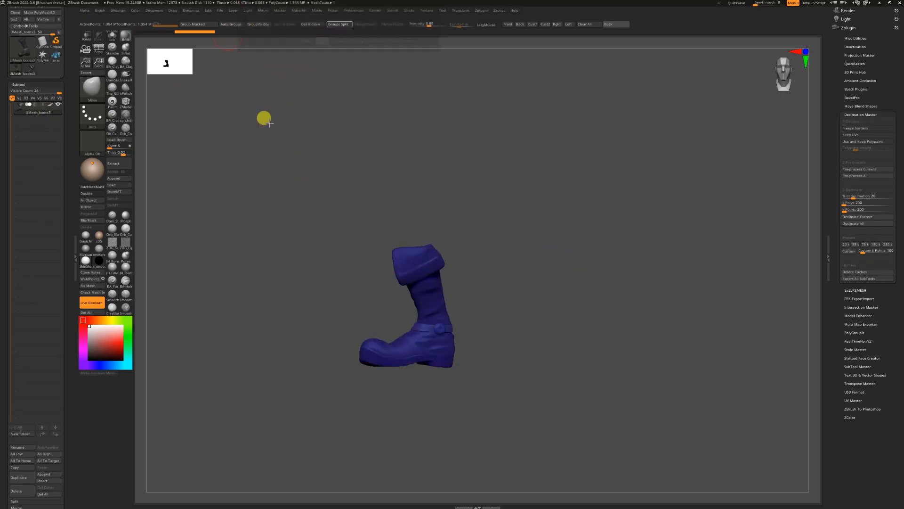
click(307, 313)
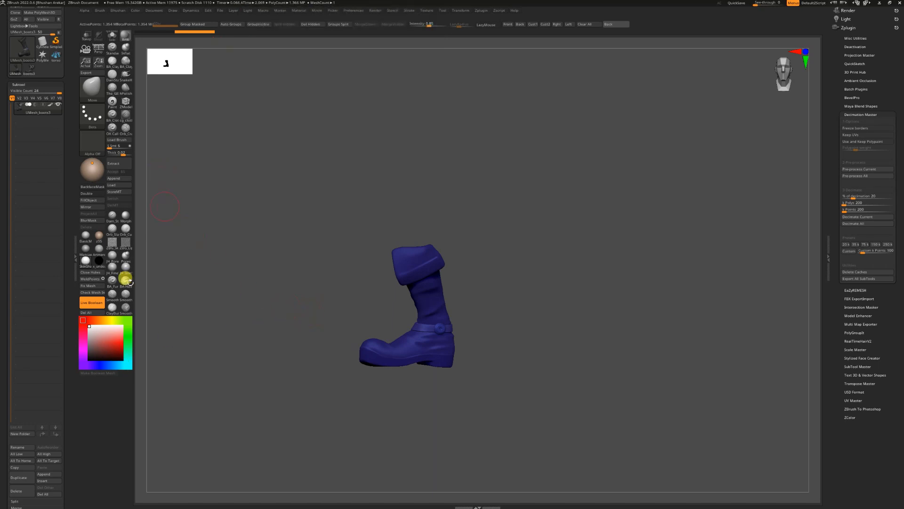
Step: Rename the merged right shoe subtool as right_shoes
click(29, 447)
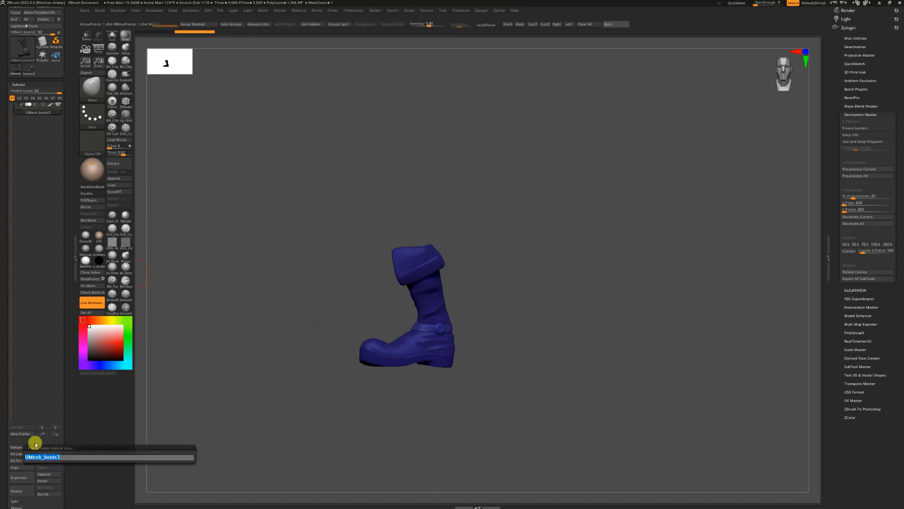
text(right)
key(Return)
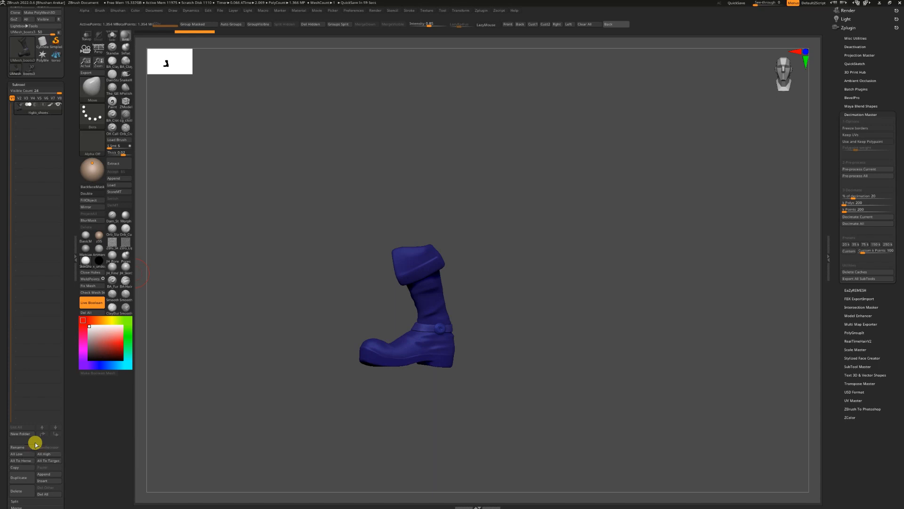
Step: Switch to the torso tool and append the right_shoes mesh to it as a subtool
click(58, 61)
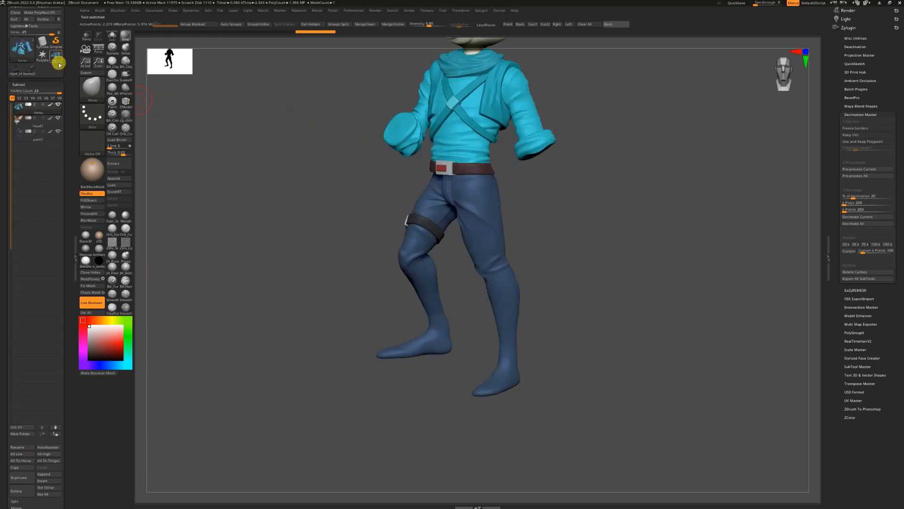
click(55, 476)
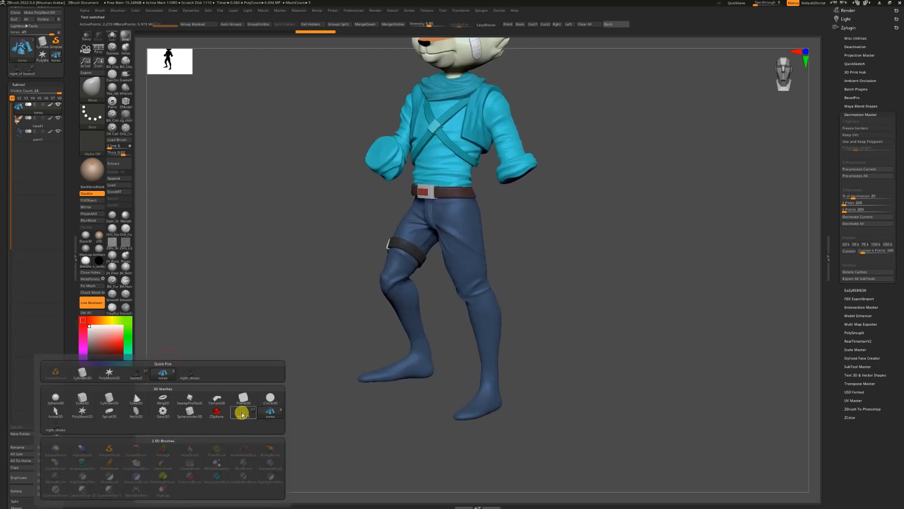
click(60, 426)
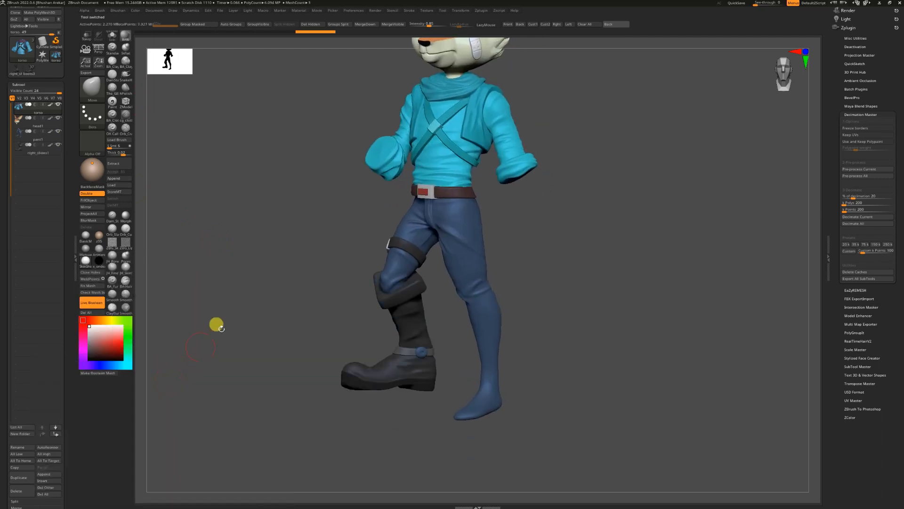
Step: Delete the standalone right_shoes tool and return to the original character tool with a shorter visible subtool list
click(17, 69)
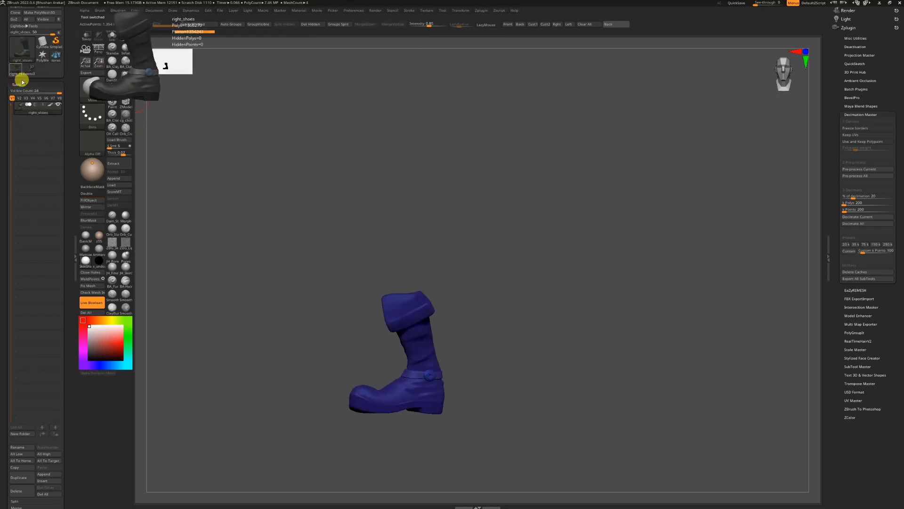
click(56, 493)
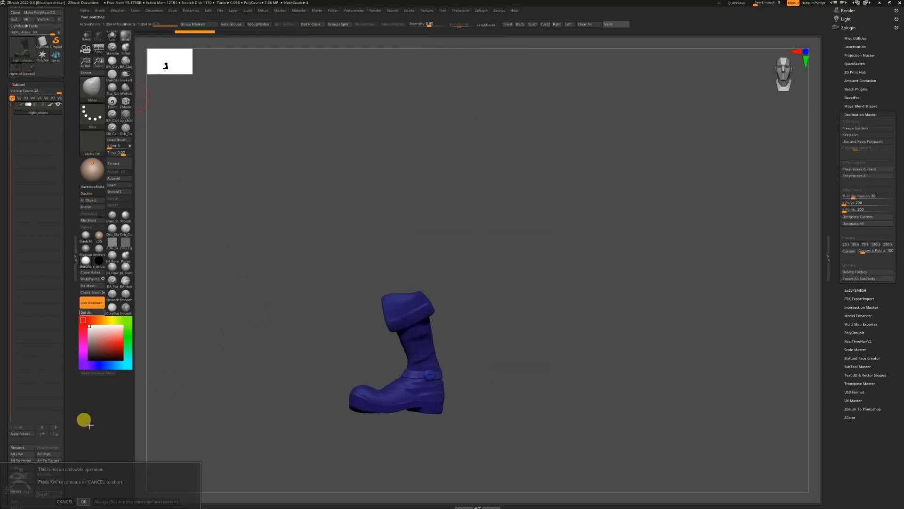
drag(59, 93, 50, 92)
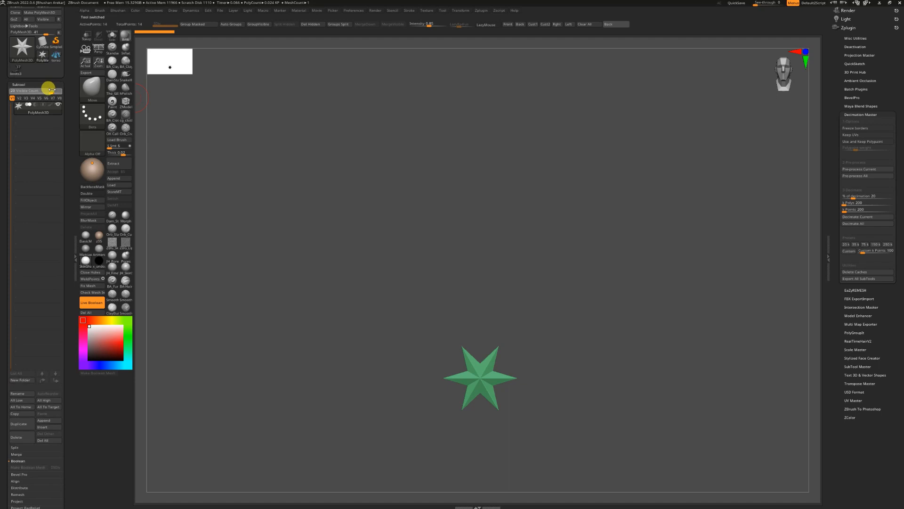
click(19, 71)
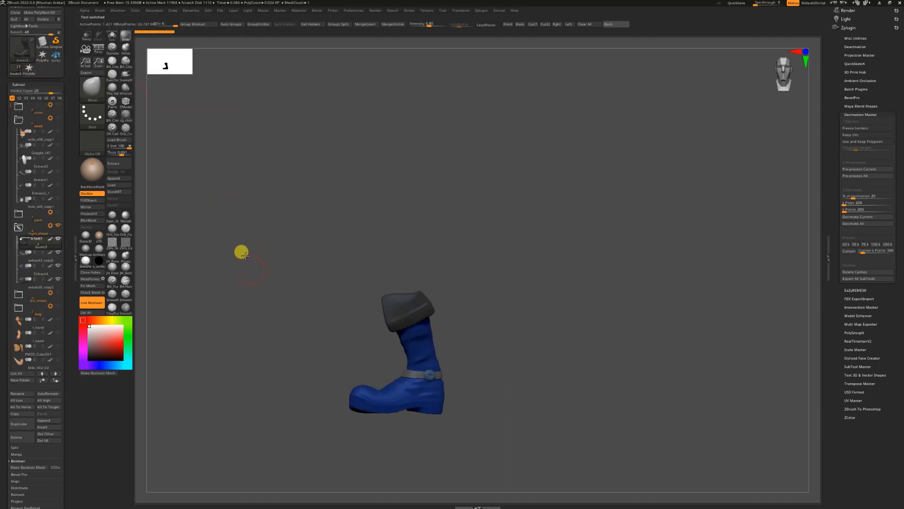
Step: Expand the left_shoes folder, select boots2 and isolate the folder so that only the left shoe's parts are displayed
click(19, 294)
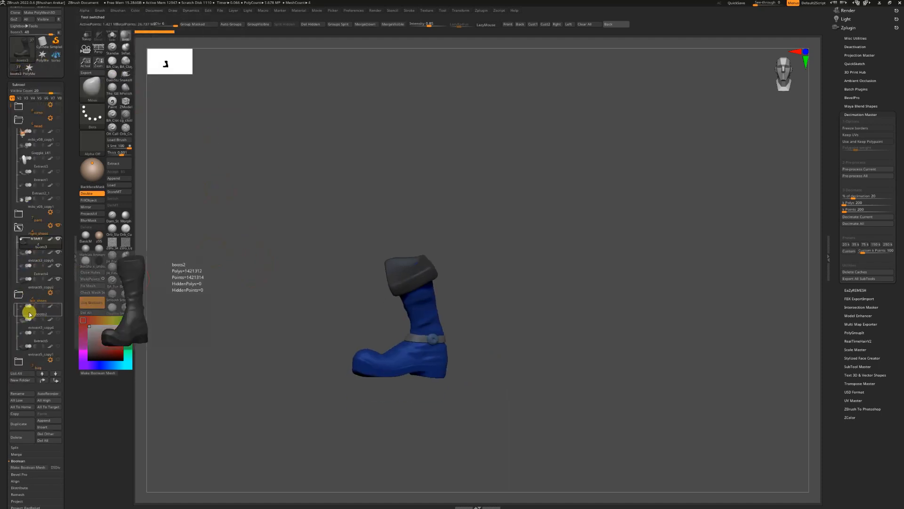
click(29, 314)
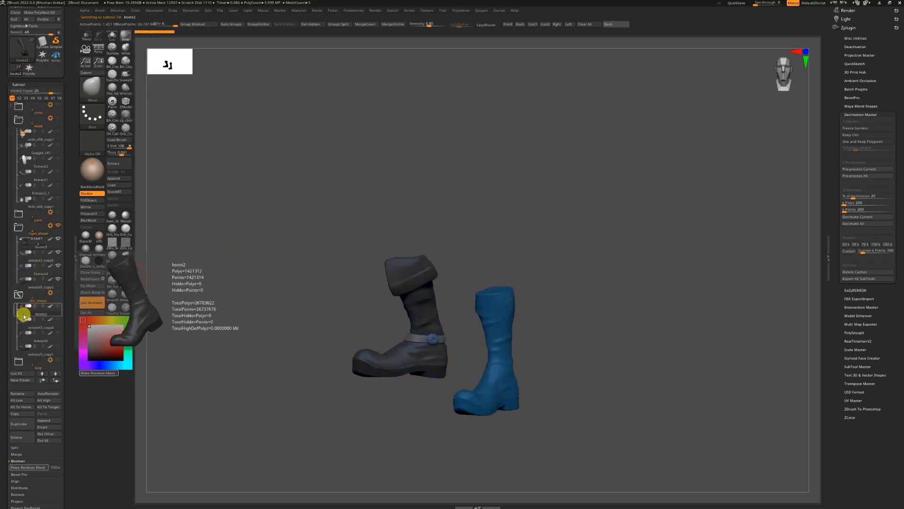
click(55, 231)
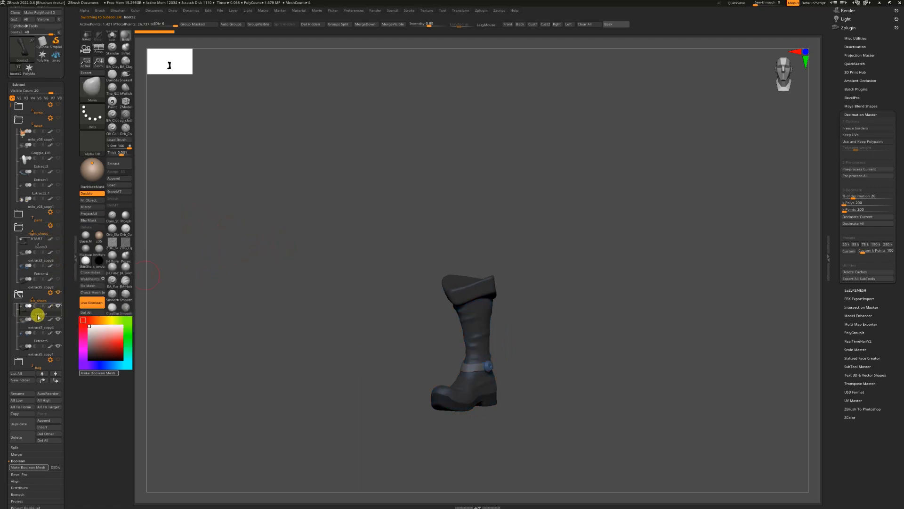
Step: Make a boolean mesh from the left shoe's parts and check the resulting tool for loose pieces with Auto Groups and Groups Split
click(103, 373)
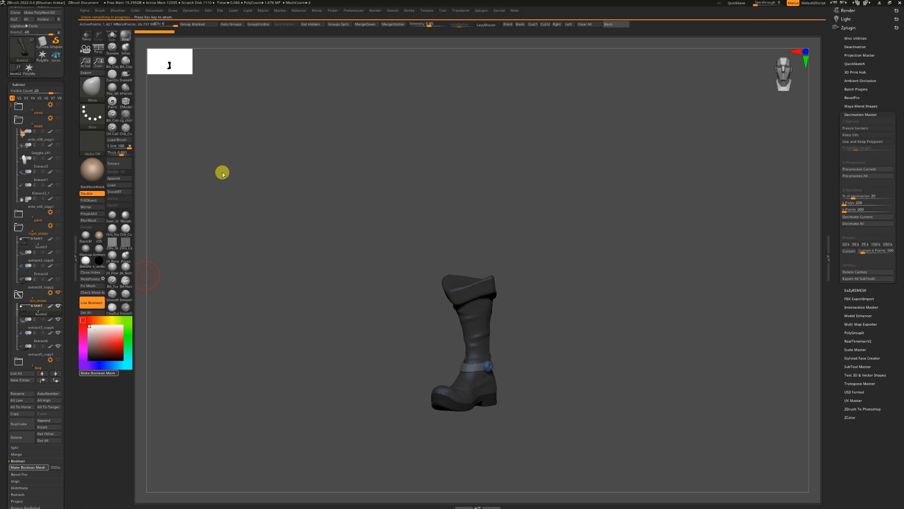
mouse_move(39, 75)
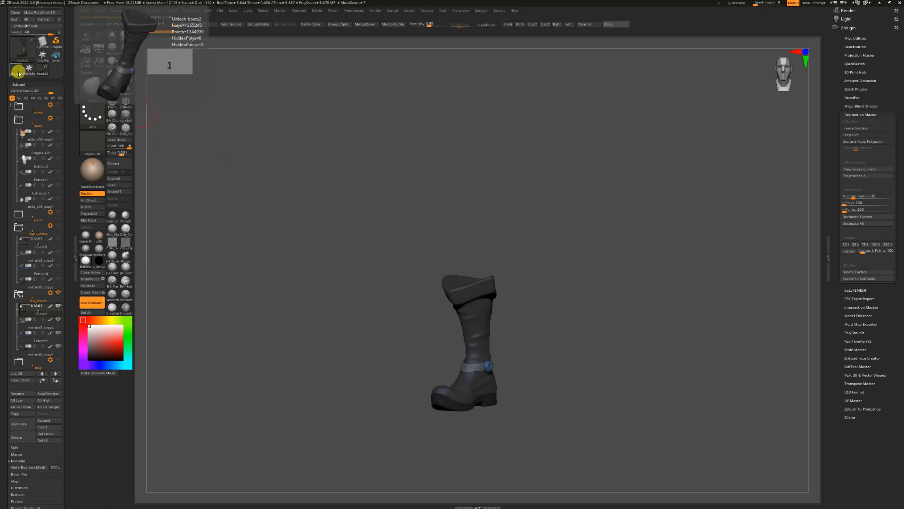
click(15, 70)
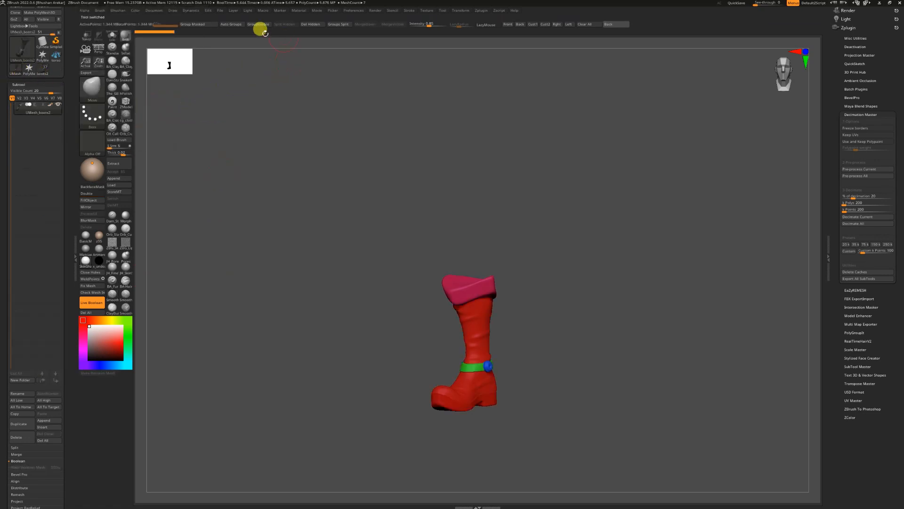
click(338, 24)
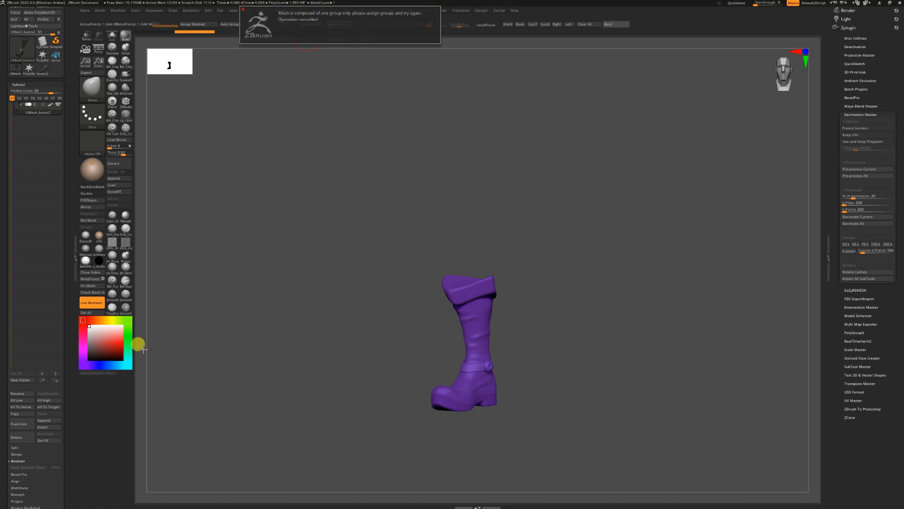
alt+drag(346, 308, 350, 282)
Step: Rename the merged left shoe subtool as left_shoes
click(28, 394)
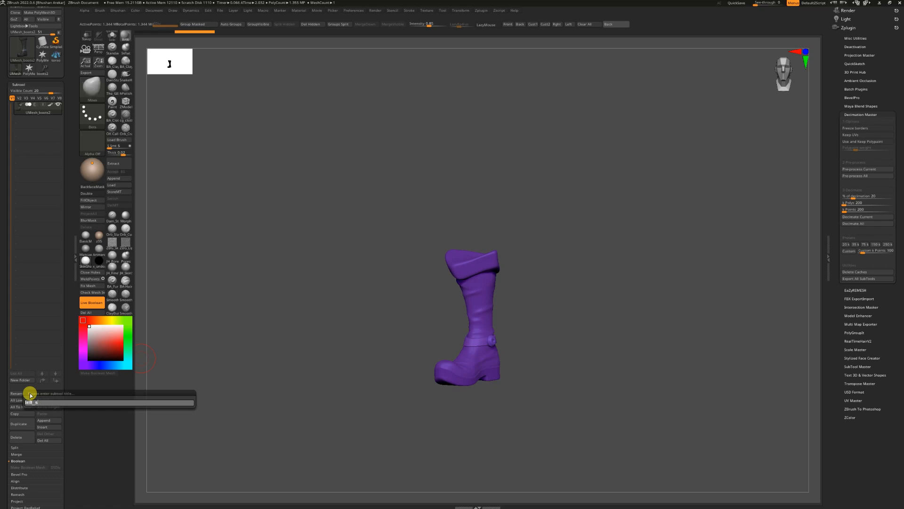
text(left_shoes)
key(Return)
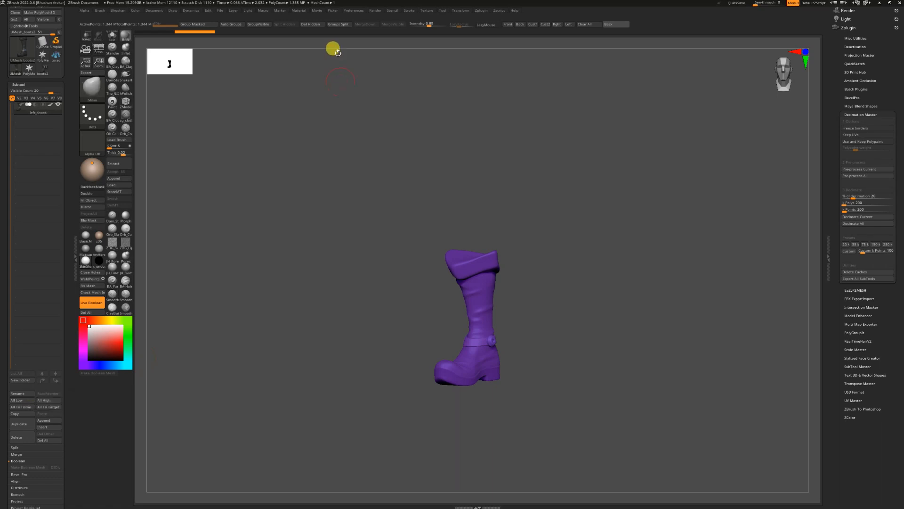
Step: Switch to the torso tool and append the left_shoes mesh to it as a subtool
click(58, 64)
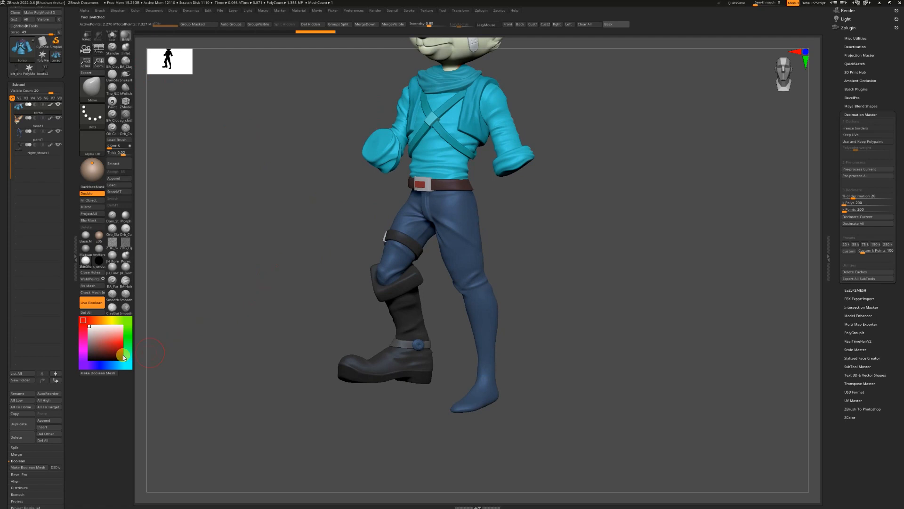
click(46, 427)
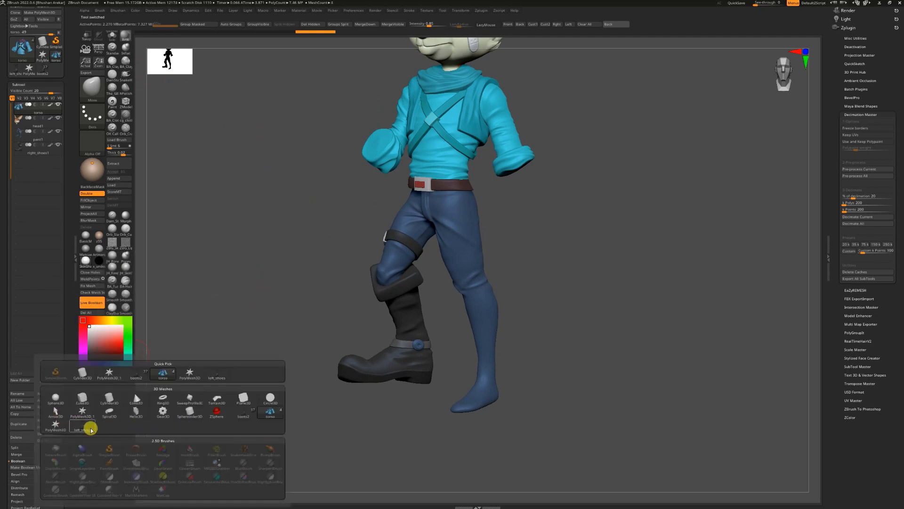
click(97, 416)
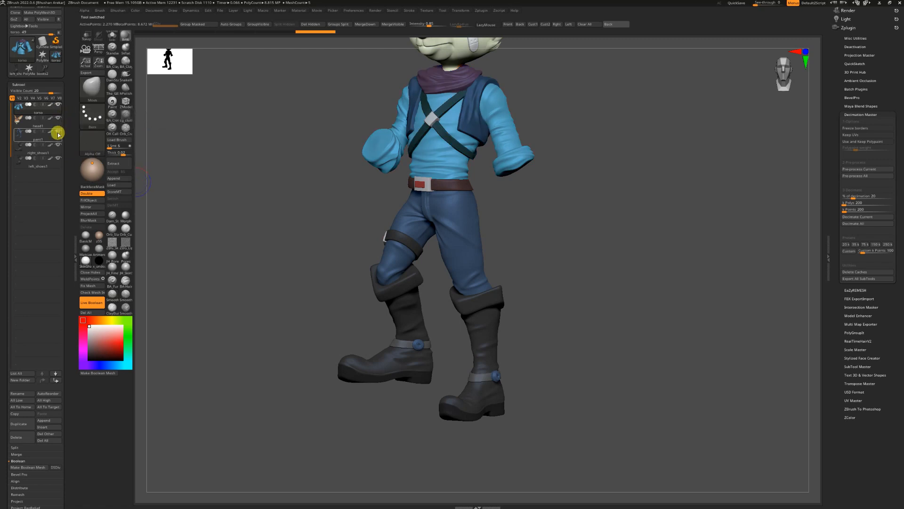
Step: Delete the standalone left_shoes tool and return to the original character tool
click(17, 71)
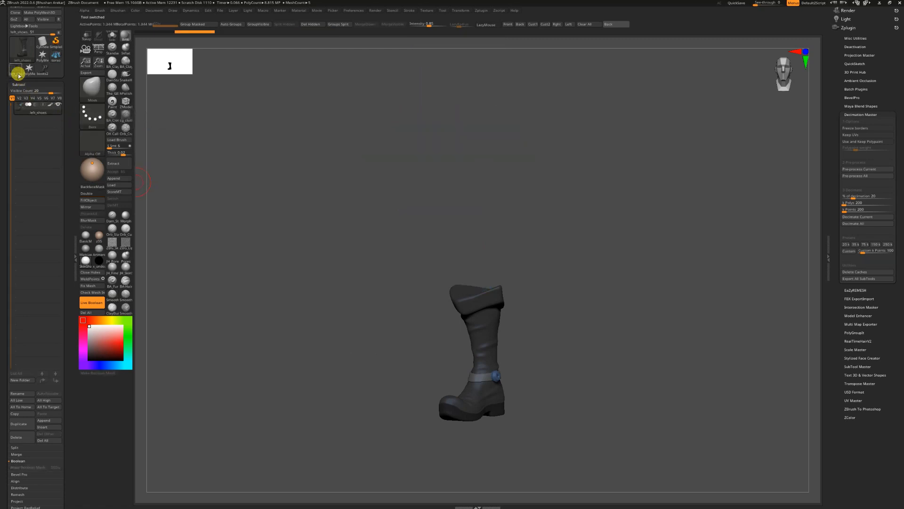
click(50, 445)
click(77, 438)
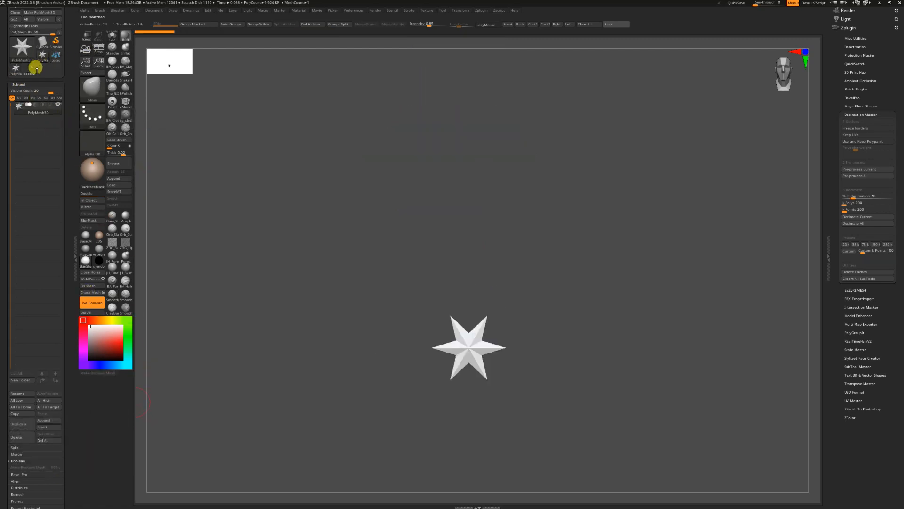
click(36, 69)
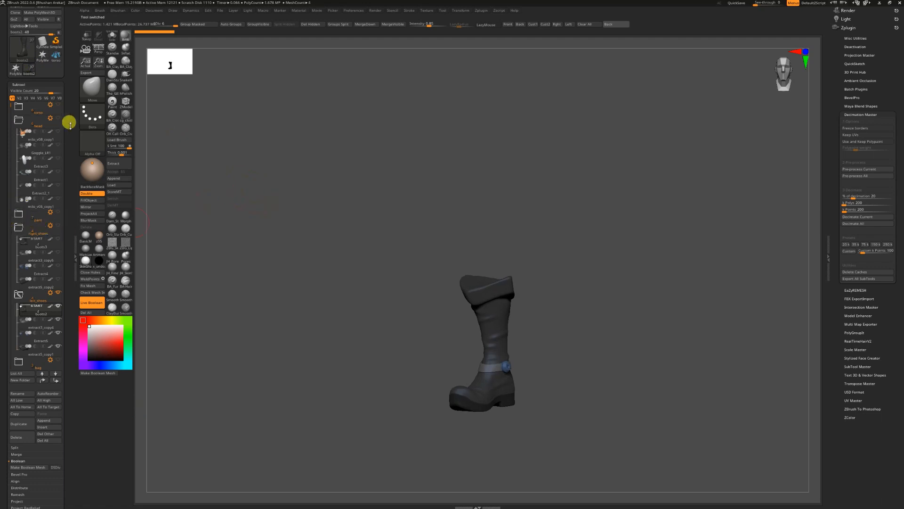
Step: Collapse the head and right_shoes folders and expand the bag folder in the subtool list
click(19, 120)
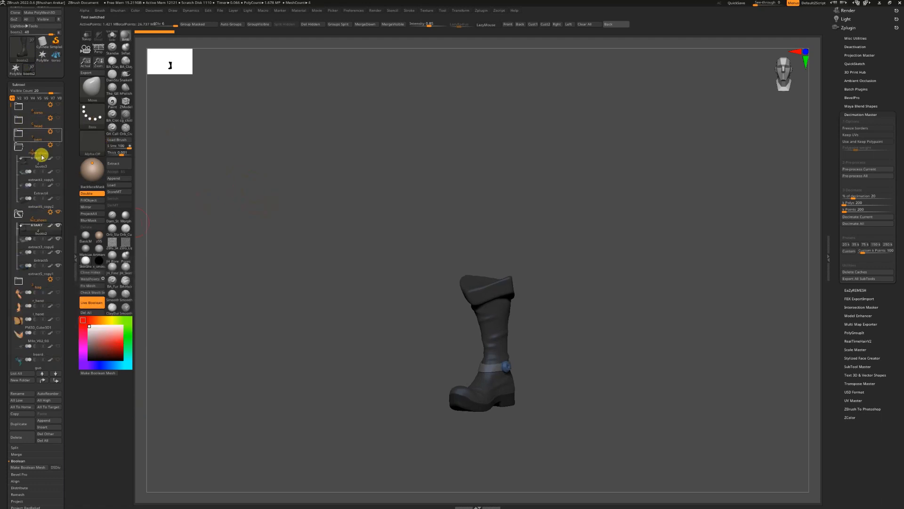
click(20, 147)
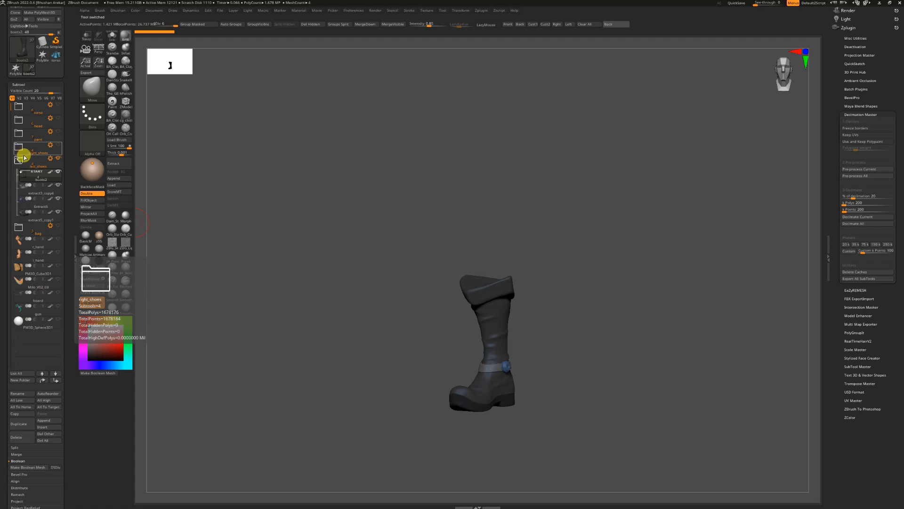
click(20, 230)
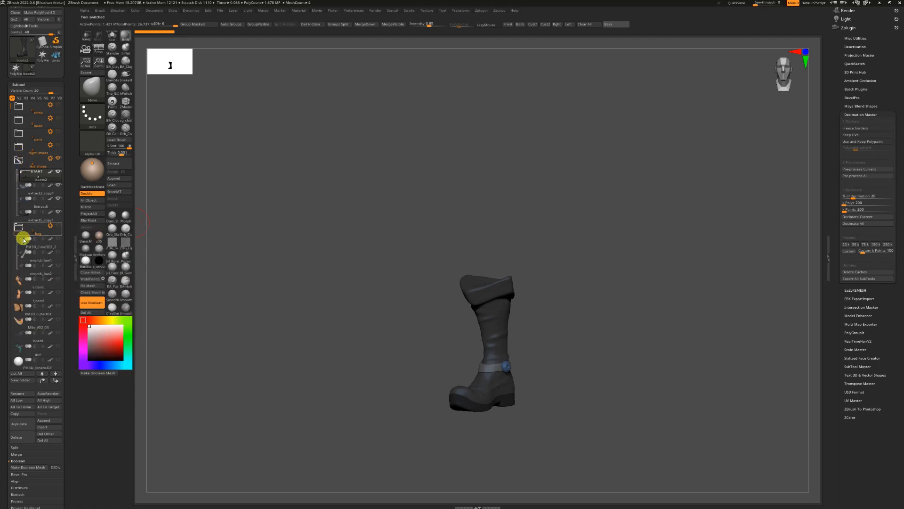
Step: Select the backpack subtool, hide and collapse the left_shoes folder, and show all parts of the bag folder
click(22, 238)
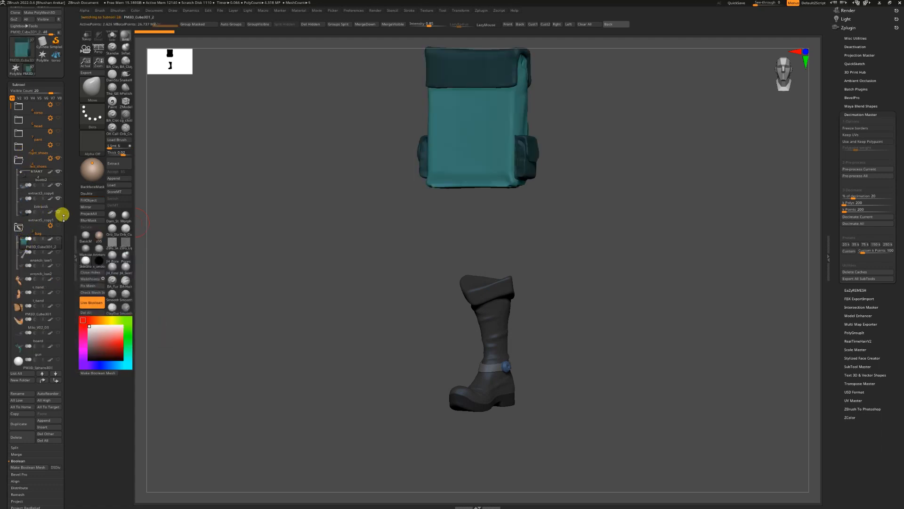
click(57, 161)
click(19, 160)
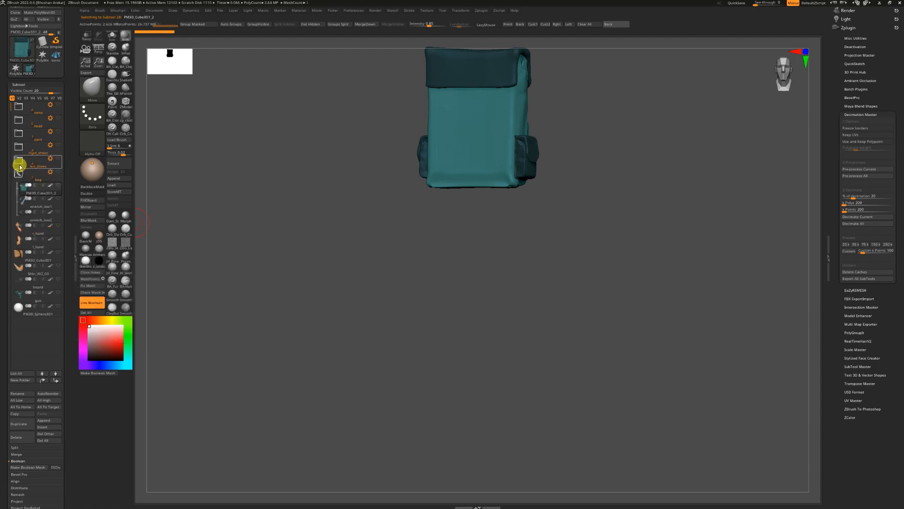
click(58, 184)
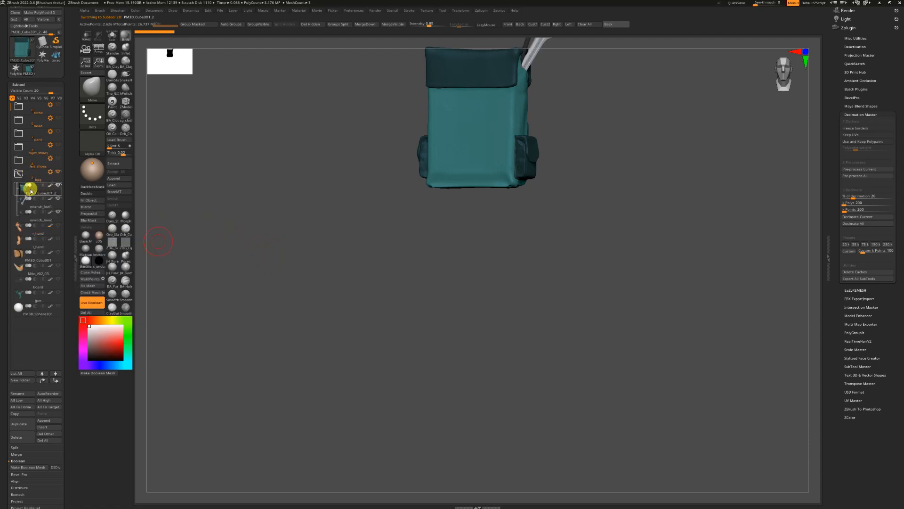
Step: Create a Boolean mesh from the visible bag folder parts and rename the resulting subtool as bag
drag(311, 218, 185, 317)
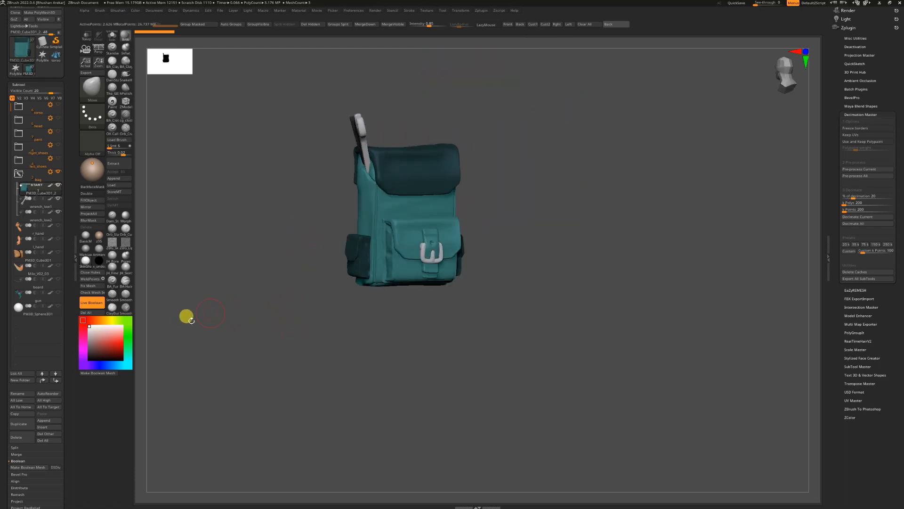
click(101, 373)
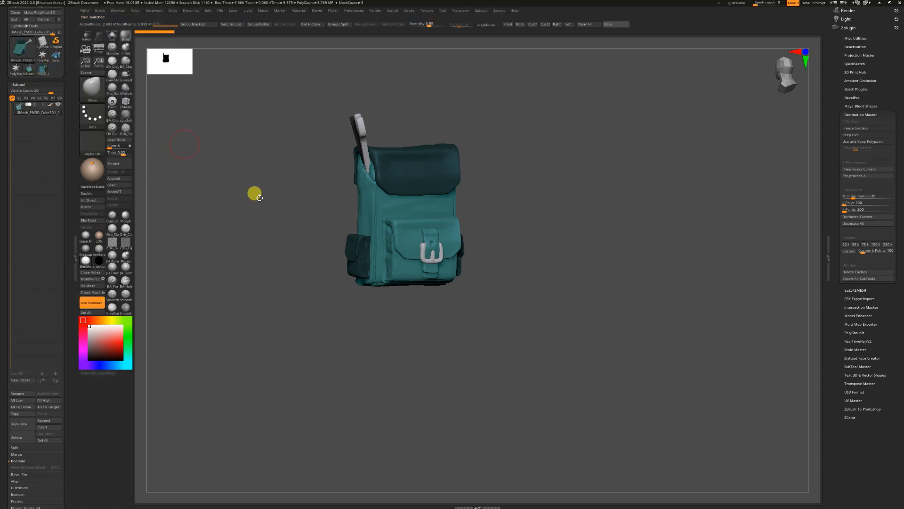
click(35, 395)
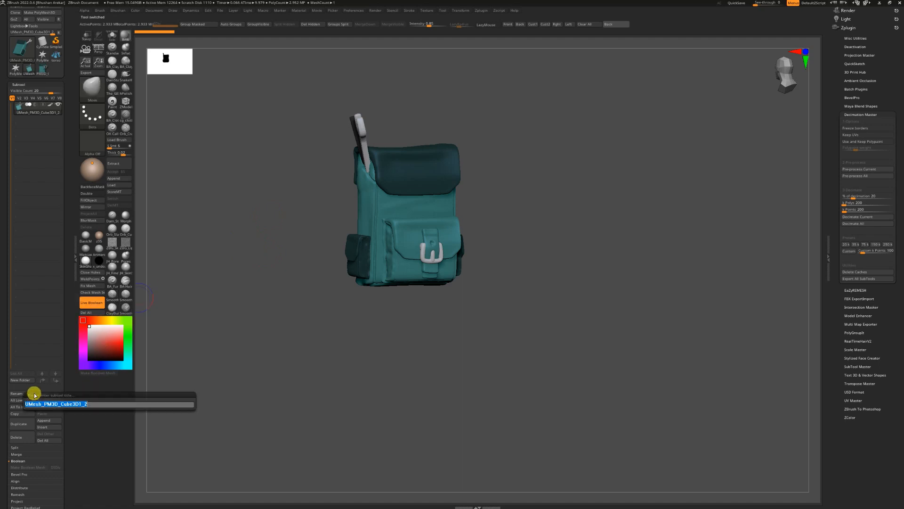
text(bag)
key(Return)
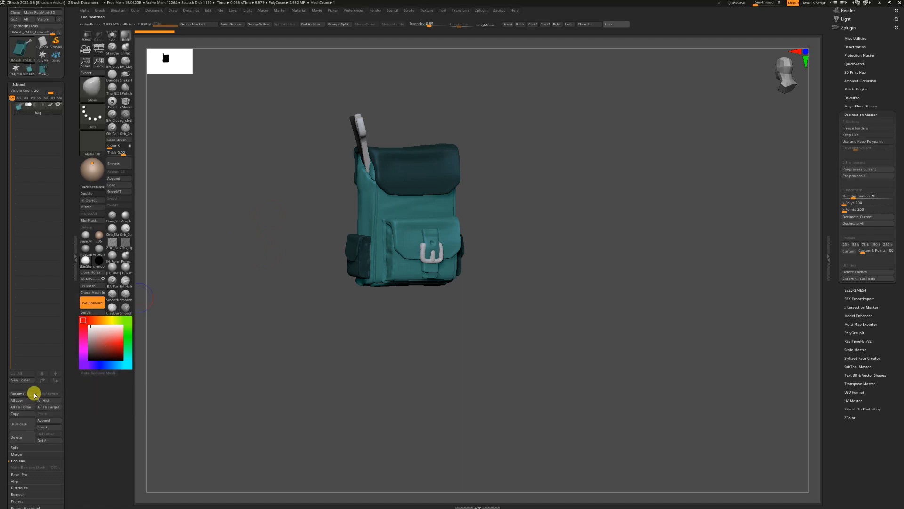
Step: Display the bag mesh's polygroups and group its visible polygons into a single polygroup
key(shift+f)
click(258, 25)
click(340, 27)
click(305, 39)
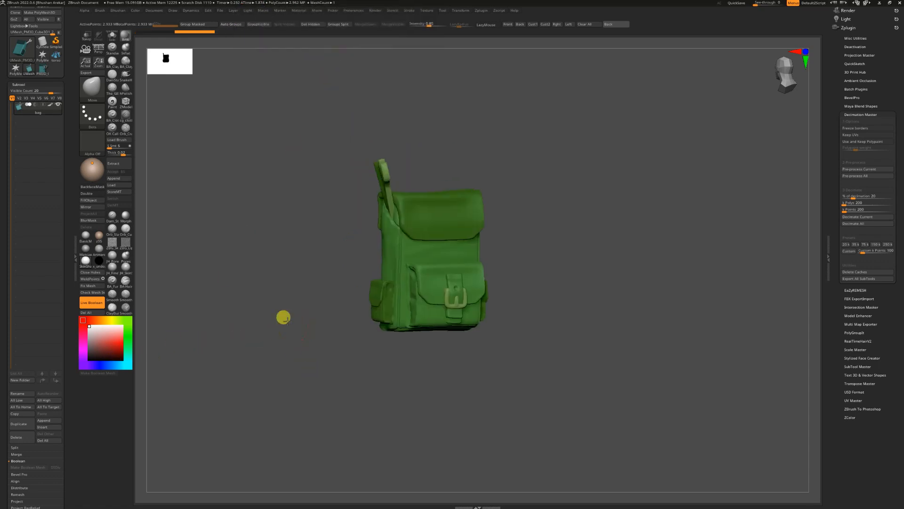
Step: Switch to the torso tool and append the bag mesh to it as a subtool
click(56, 56)
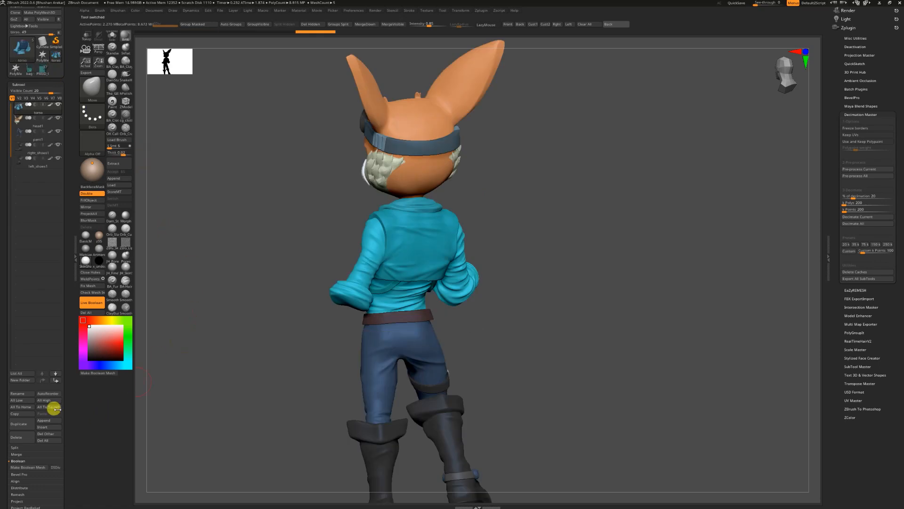
click(46, 420)
click(85, 428)
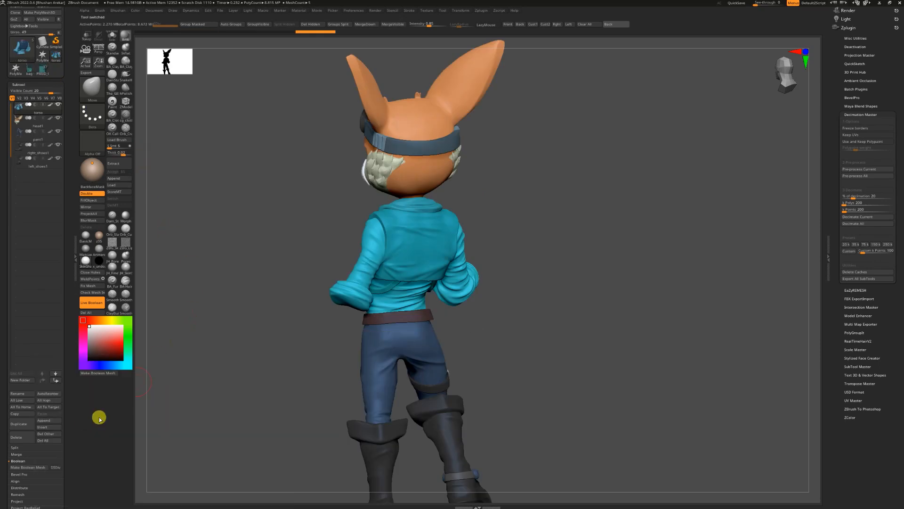
Step: Delete the standalone bag tool and return to the original character tool
click(29, 73)
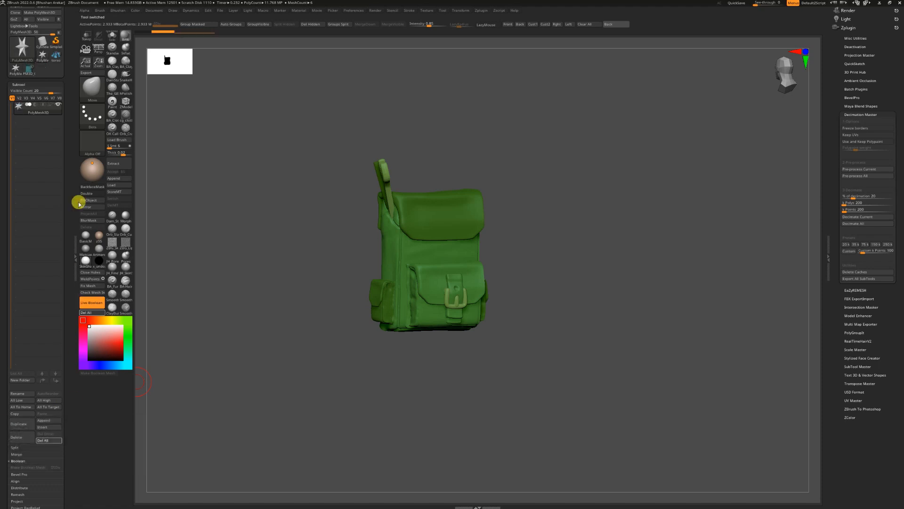
click(29, 73)
click(29, 72)
drag(294, 344, 54, 263)
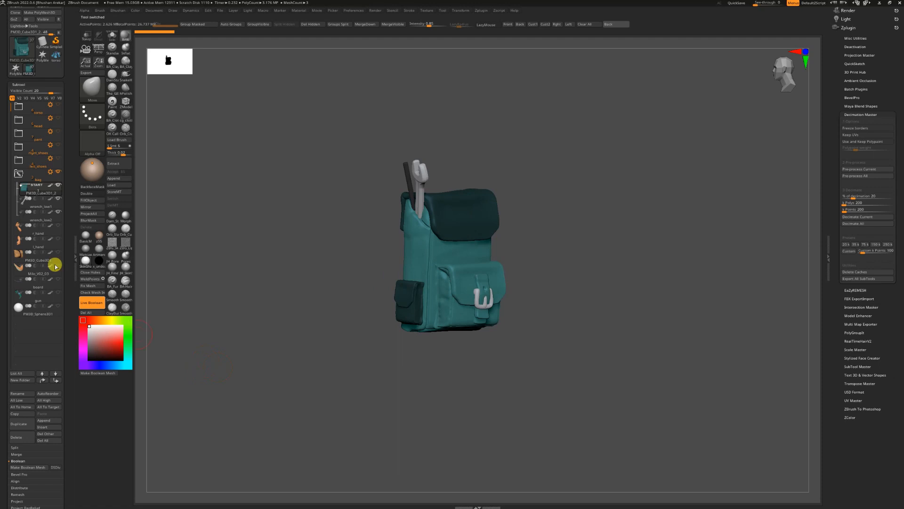
Step: Select the r_hand subtool and hide the bag folder
click(19, 227)
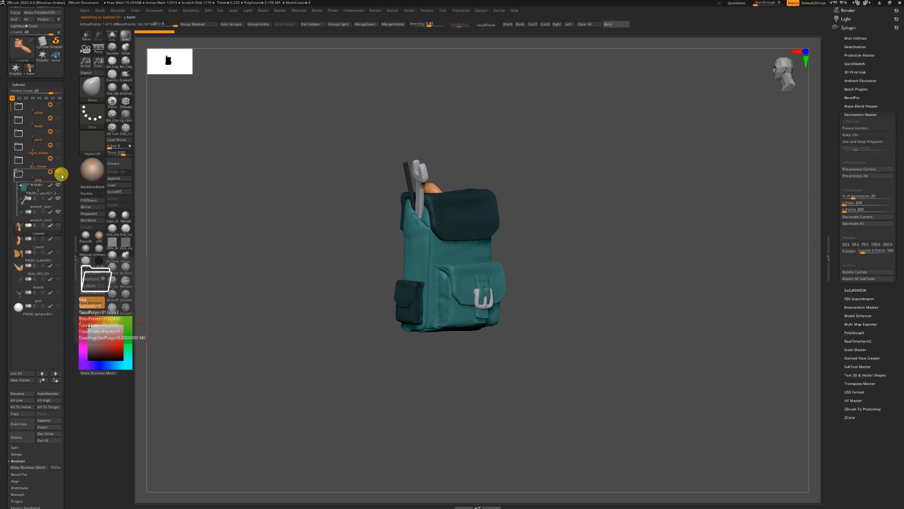
click(58, 172)
drag(262, 263, 163, 258)
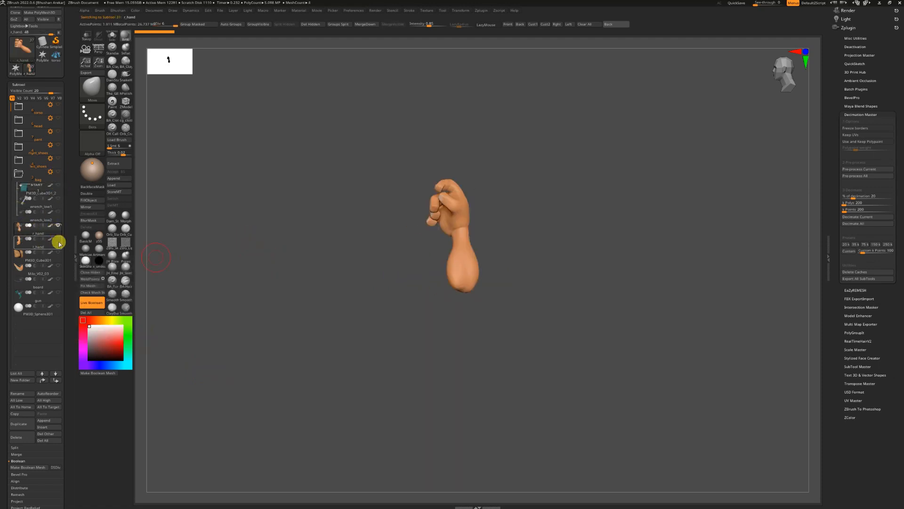
Step: Show the l_hand, PM3D_Cube3D1 pouch, tail, board and gun subtools alongside the visible hand
click(58, 239)
click(58, 252)
click(59, 265)
click(58, 279)
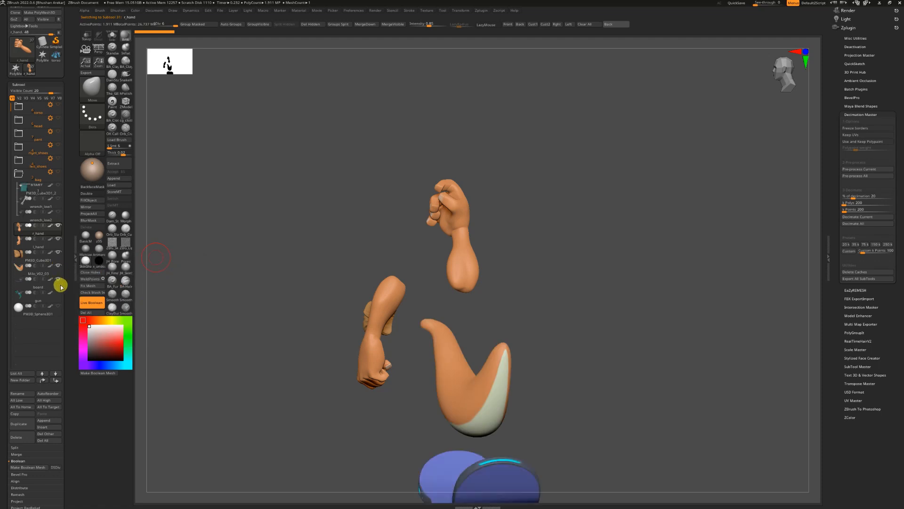
click(58, 291)
mouse_move(235, 299)
mouse_down()
mouse_move(262, 307)
mouse_move(216, 296)
mouse_move(273, 292)
mouse_up()
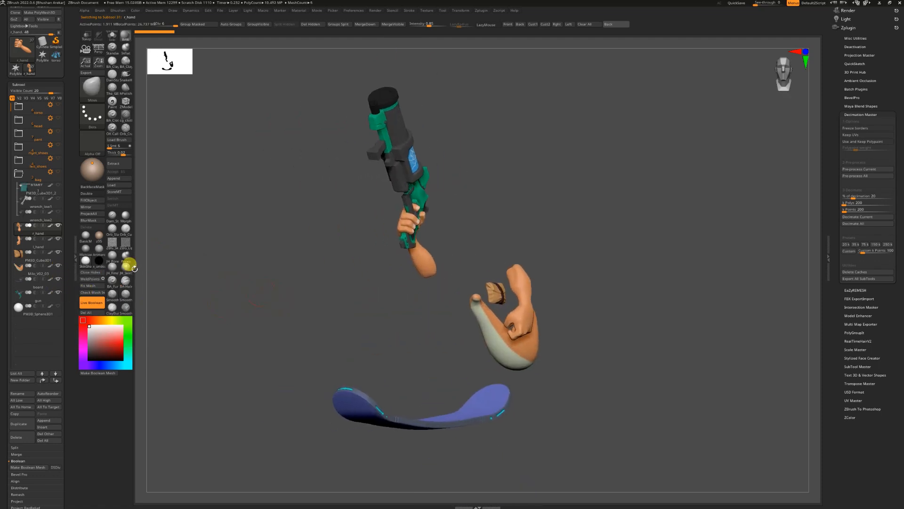
Step: Switch to the torso tool and append the r_hand mesh to it as a subtool
click(49, 65)
click(50, 421)
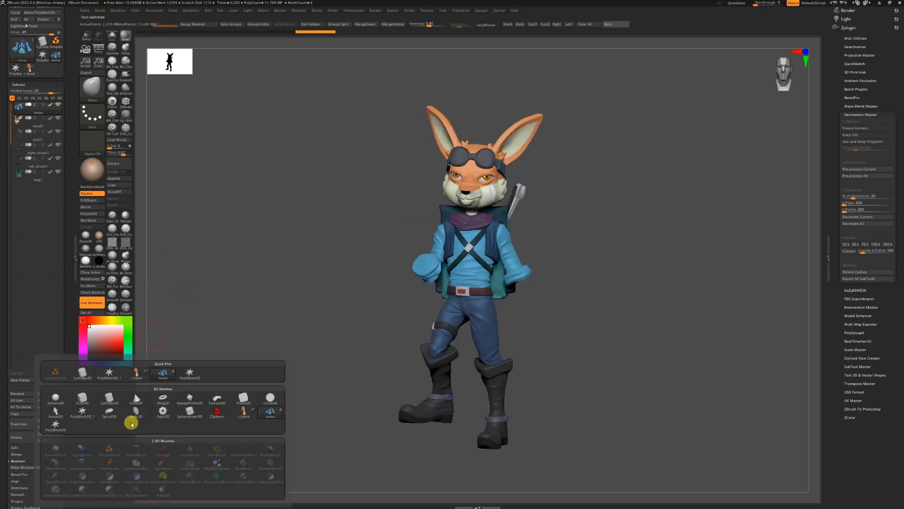
click(244, 407)
Step: Select l_hand in the original character tool and append it to the torso tool
click(19, 73)
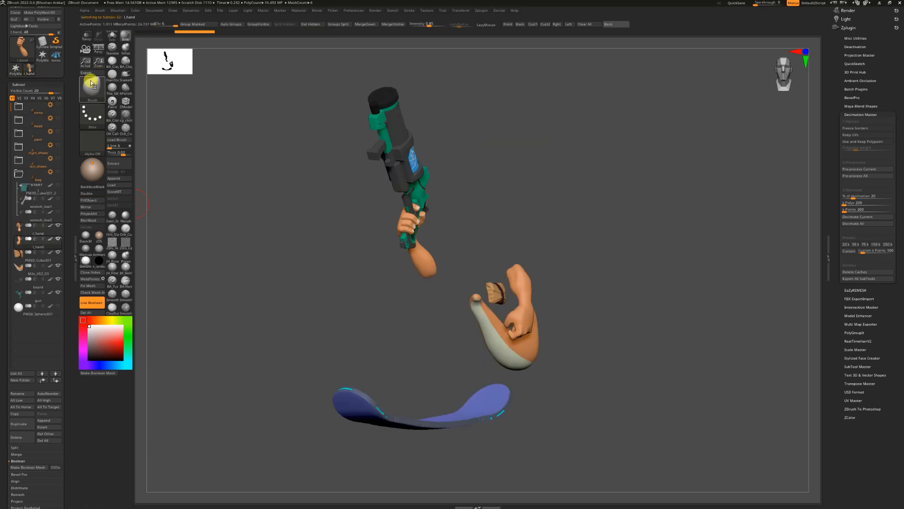
click(62, 57)
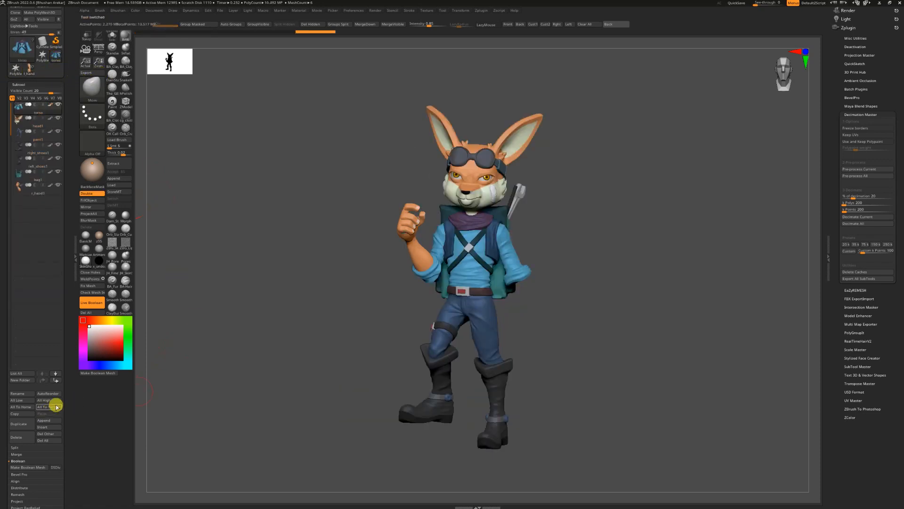
click(125, 179)
click(346, 235)
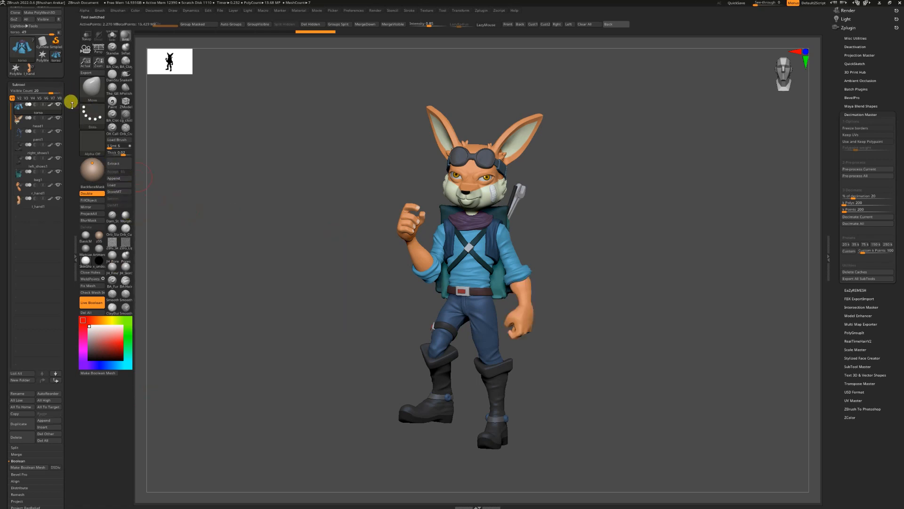
Step: Select the PM3D_Cube3D1 pouch in the original character tool and append it to the torso tool
click(31, 70)
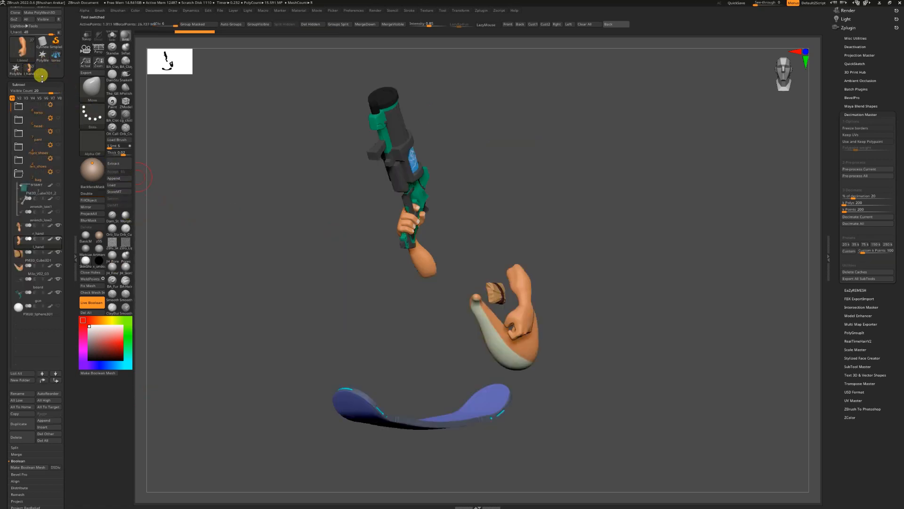
click(57, 57)
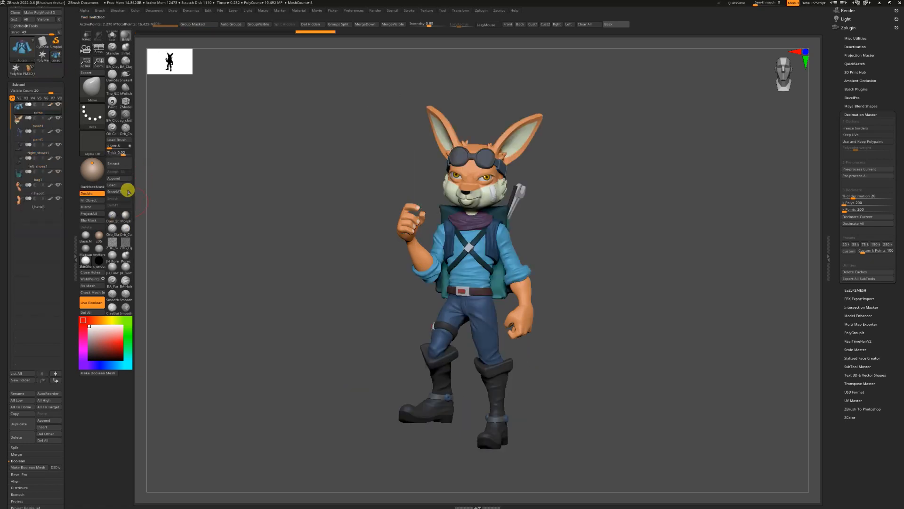
click(126, 180)
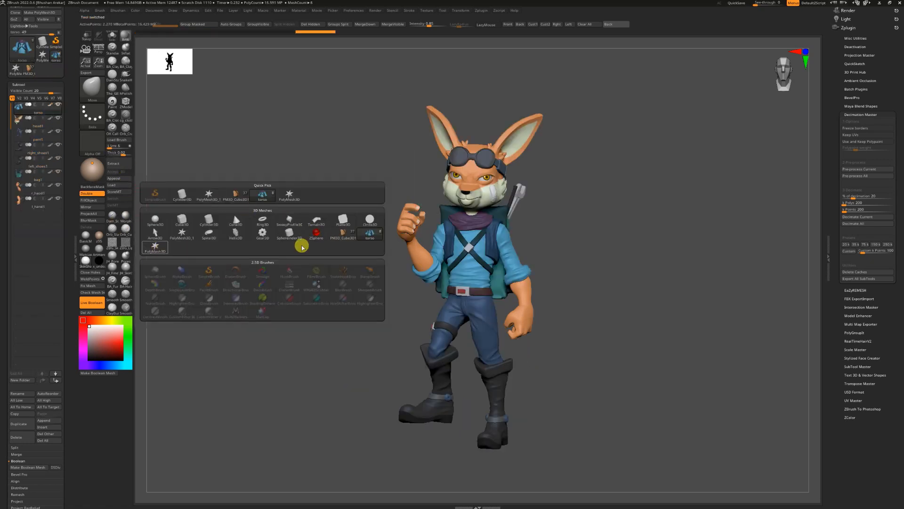
click(352, 238)
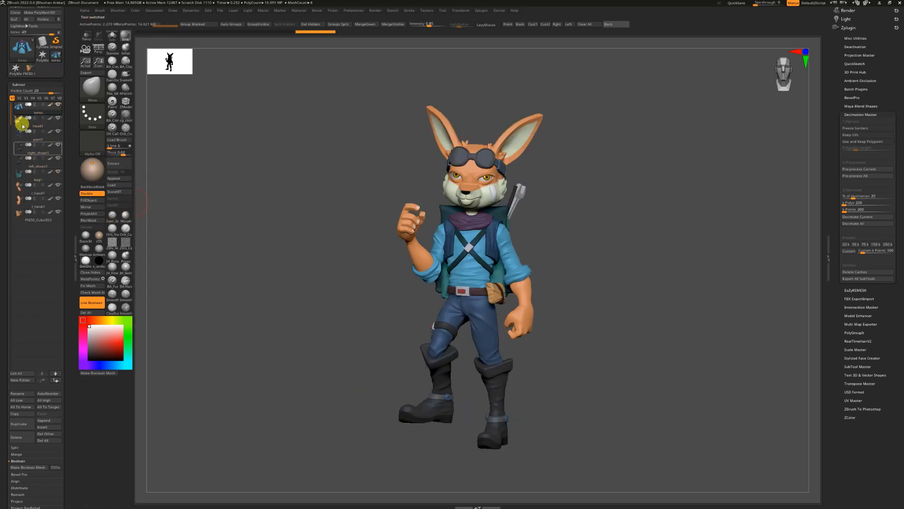
Step: Select the Mito_V02_03 tail in the original character tool and append it to the torso tool
click(36, 71)
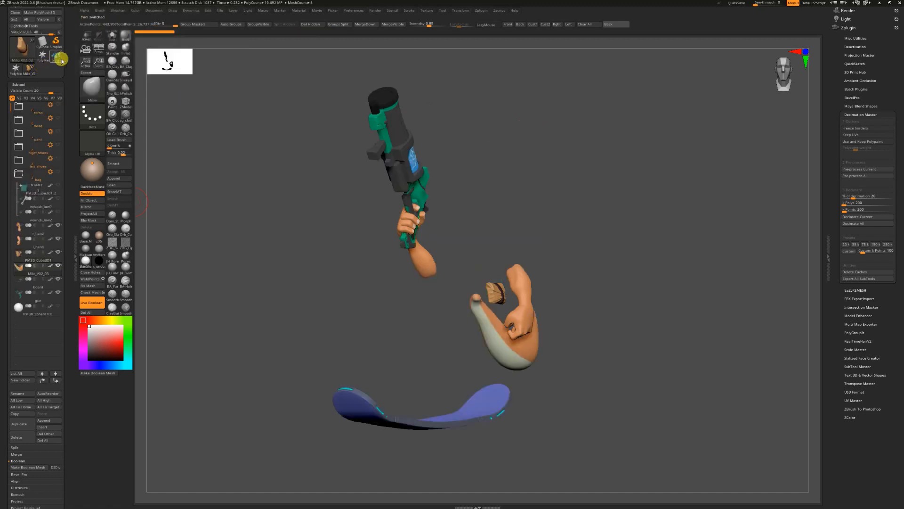
click(61, 60)
click(117, 179)
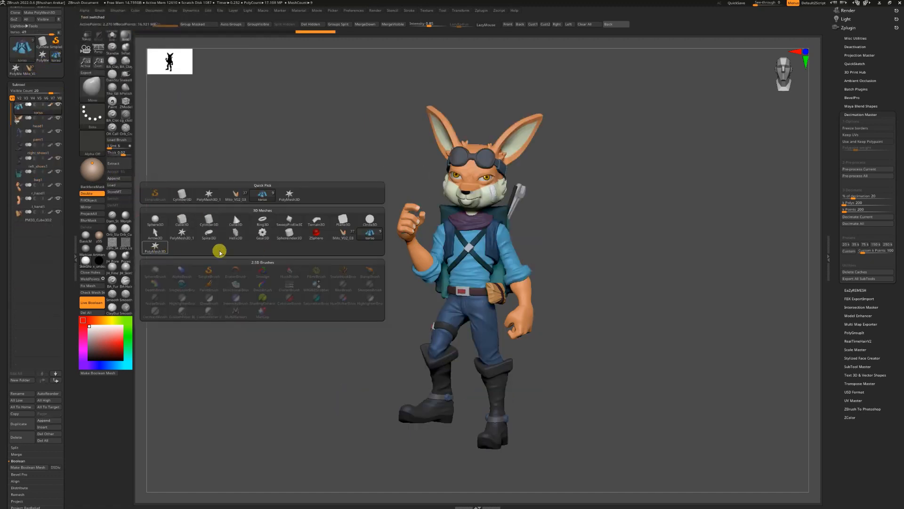
click(343, 233)
Step: Select the board in the original character tool and append it to the torso tool
click(36, 74)
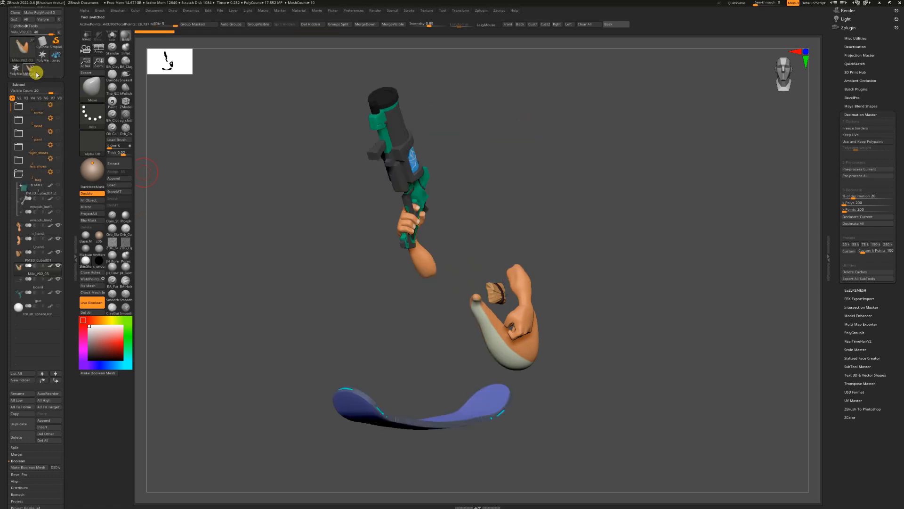
click(56, 58)
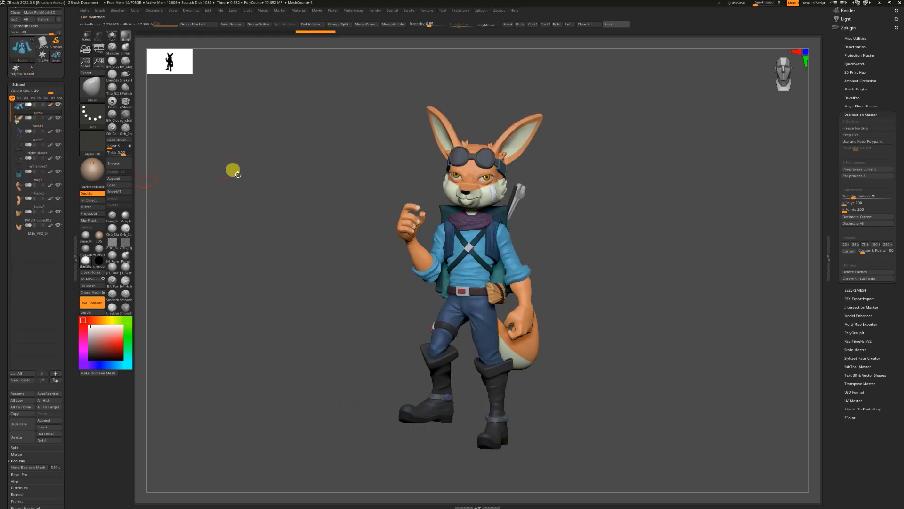
click(126, 180)
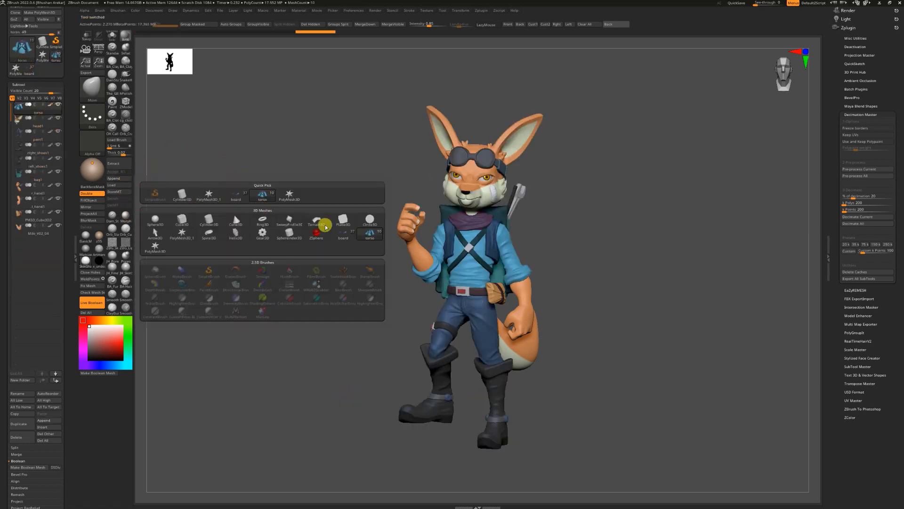
click(346, 237)
Step: Select the gun in the original character tool and append it to the torso tool
click(41, 71)
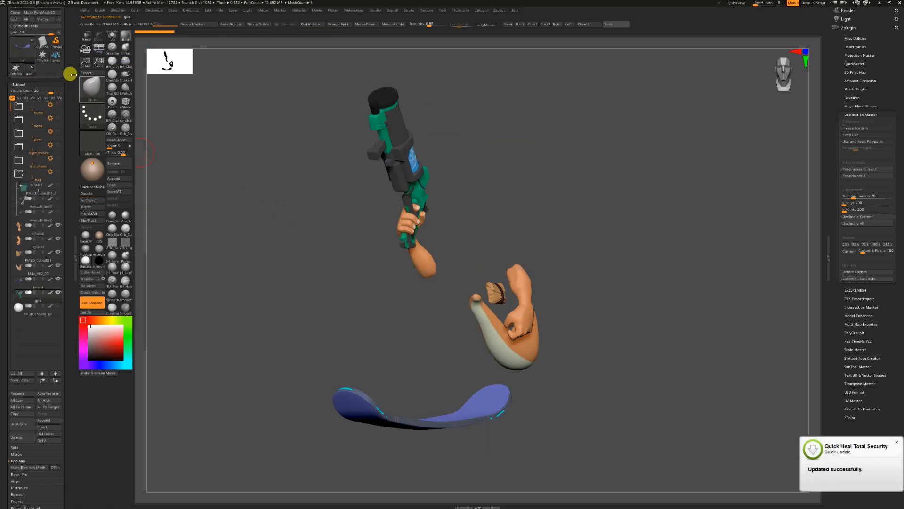
click(54, 59)
click(155, 107)
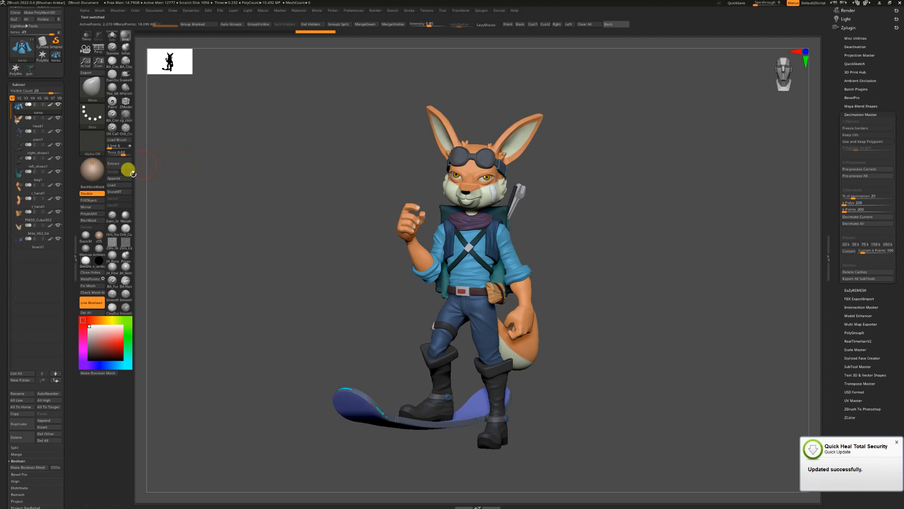
click(120, 178)
click(341, 238)
drag(223, 228, 69, 132)
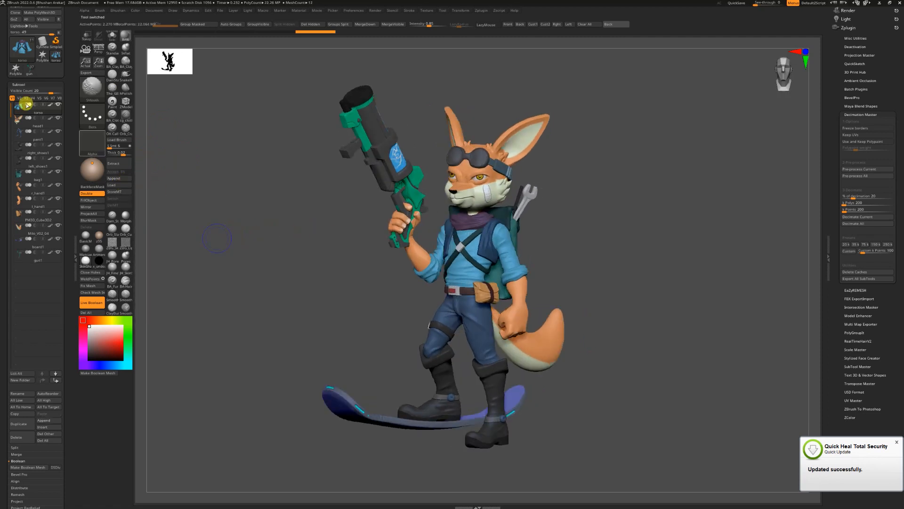
Step: Check the assembled character in the torso tool and hide its gun1, board1 and tail subtools
click(30, 76)
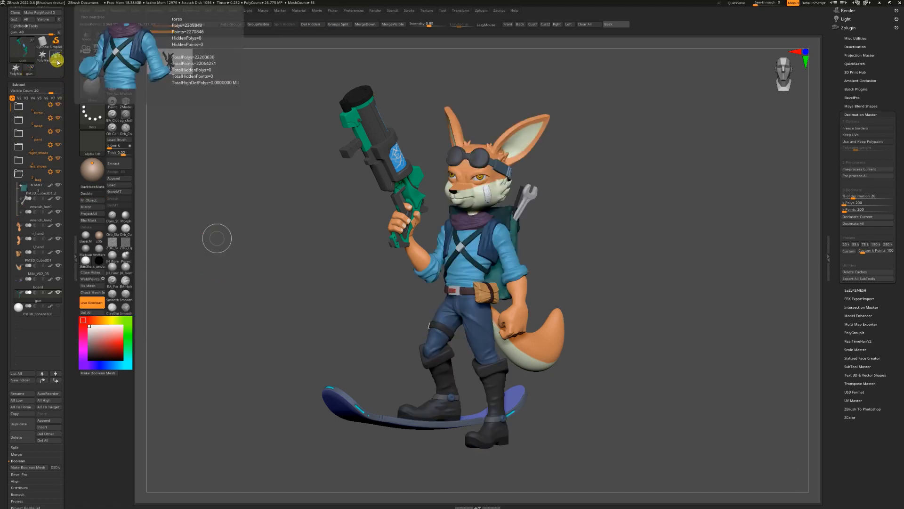
drag(218, 273, 240, 311)
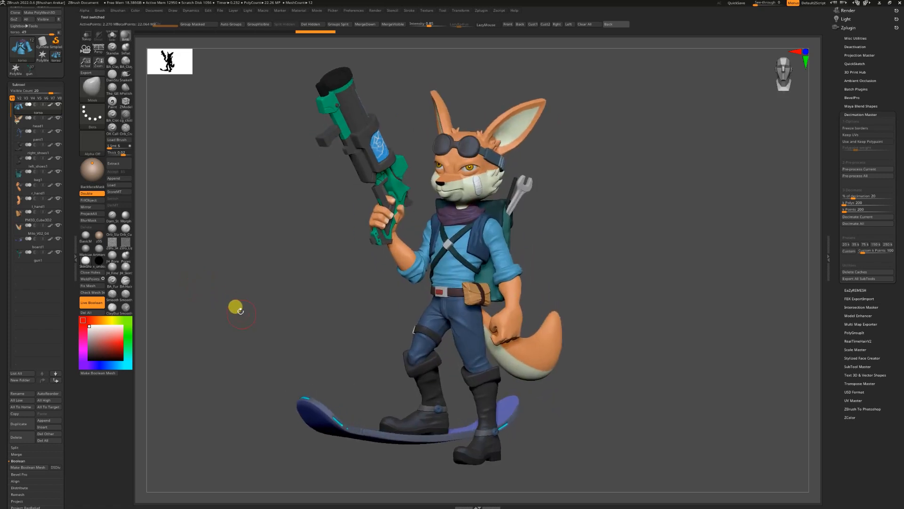
click(509, 25)
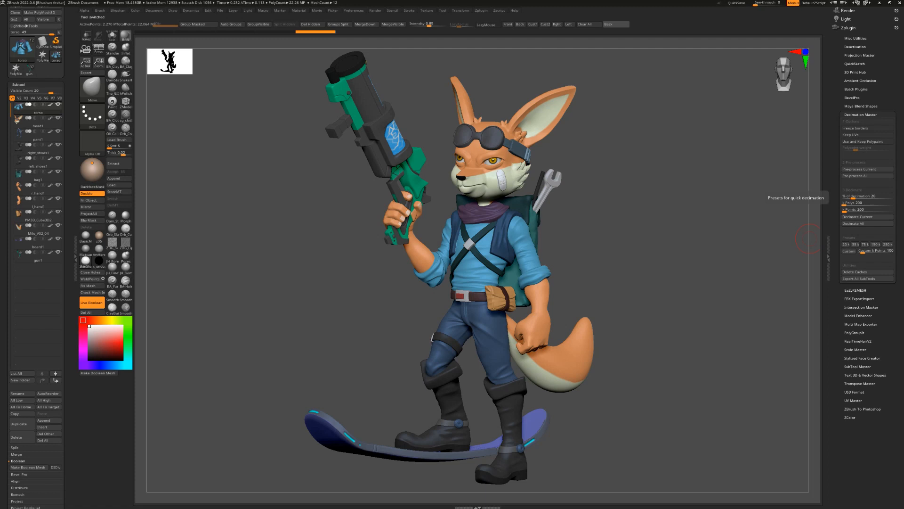
drag(649, 226, 633, 228)
click(54, 255)
click(58, 239)
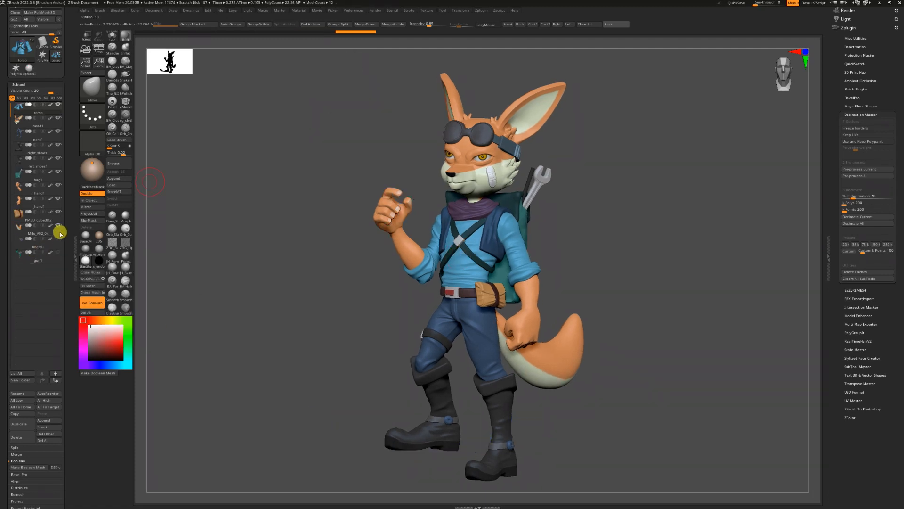
click(58, 227)
Step: Move bag1 down the subtool list beside board1, and return to the torso subtool with the bag and pouch hidden
click(52, 172)
click(56, 380)
click(56, 380)
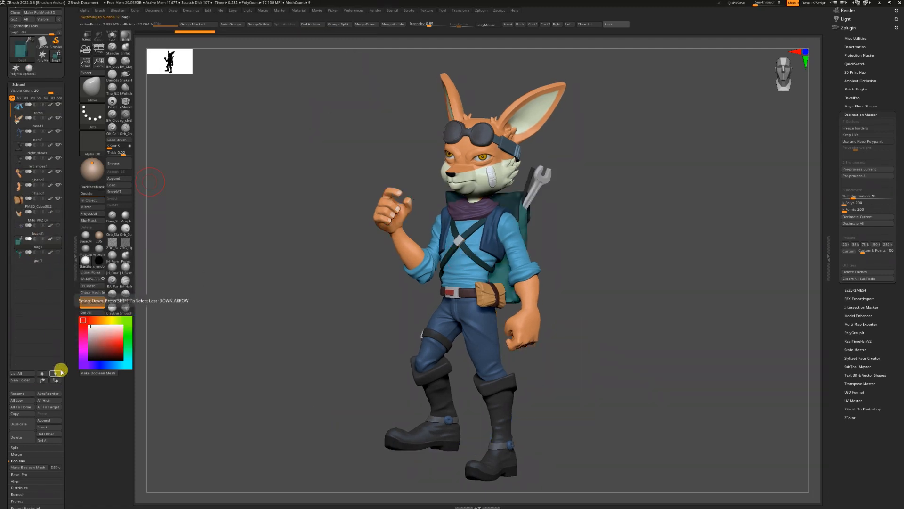
key(shift+Up)
drag(244, 278, 256, 266)
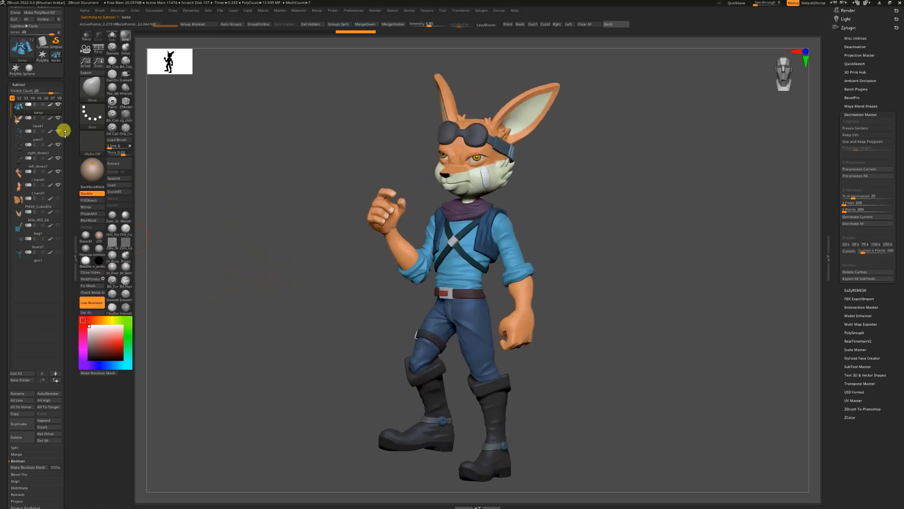
Step: Set the head, pants, shoes and hands to subtract and compare the assembled character with Live Boolean on and off
drag(260, 278, 263, 281)
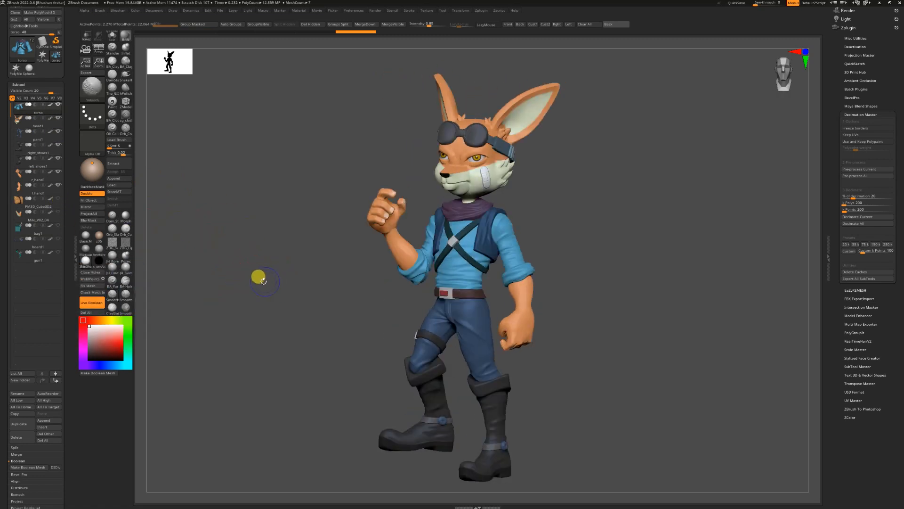
click(97, 302)
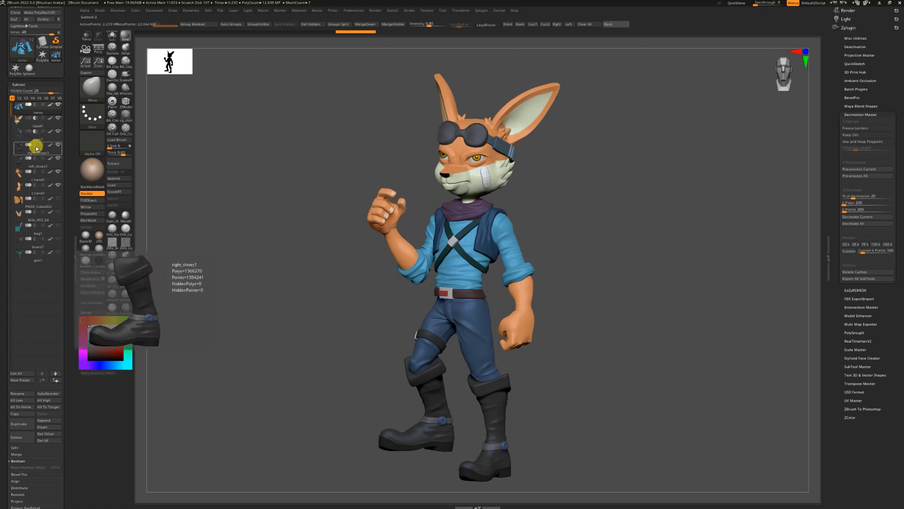
click(94, 304)
mouse_move(255, 302)
mouse_down()
mouse_move(274, 343)
mouse_move(288, 197)
mouse_move(694, 280)
mouse_move(776, 226)
mouse_move(763, 299)
mouse_up()
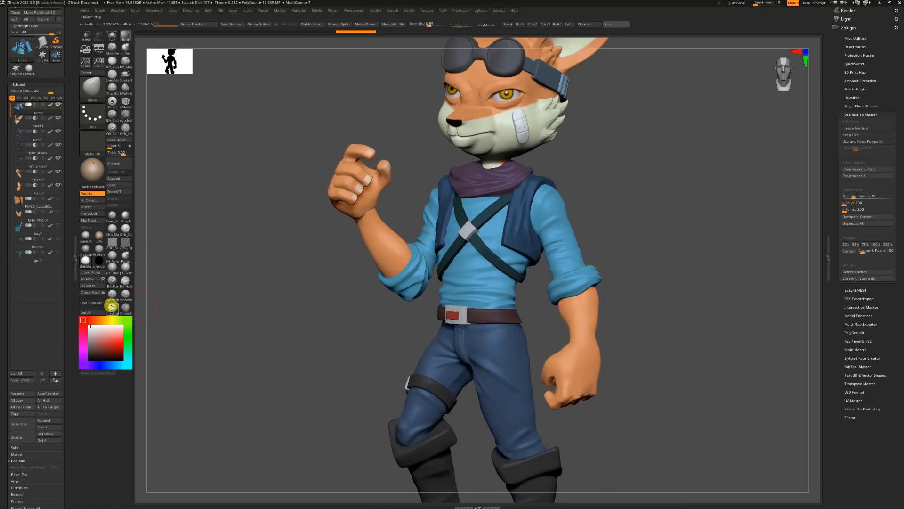
click(100, 303)
drag(257, 319, 272, 299)
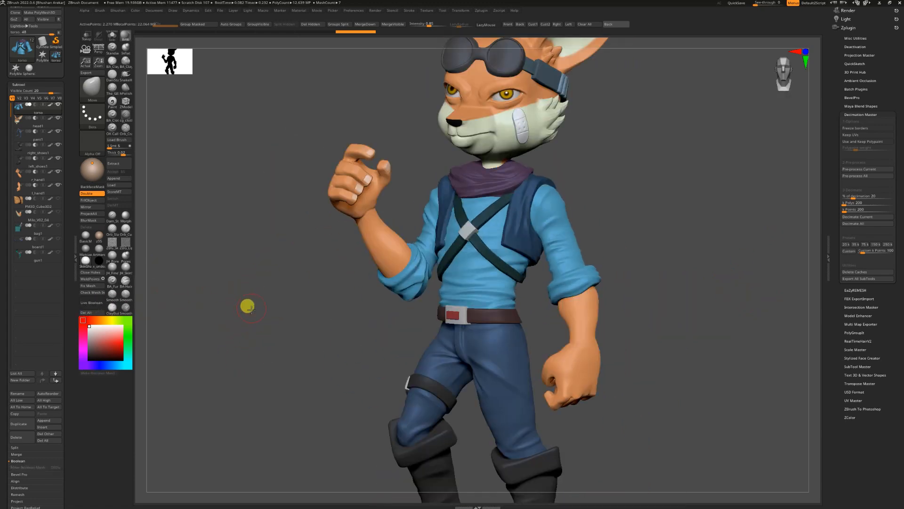
drag(246, 305, 253, 258)
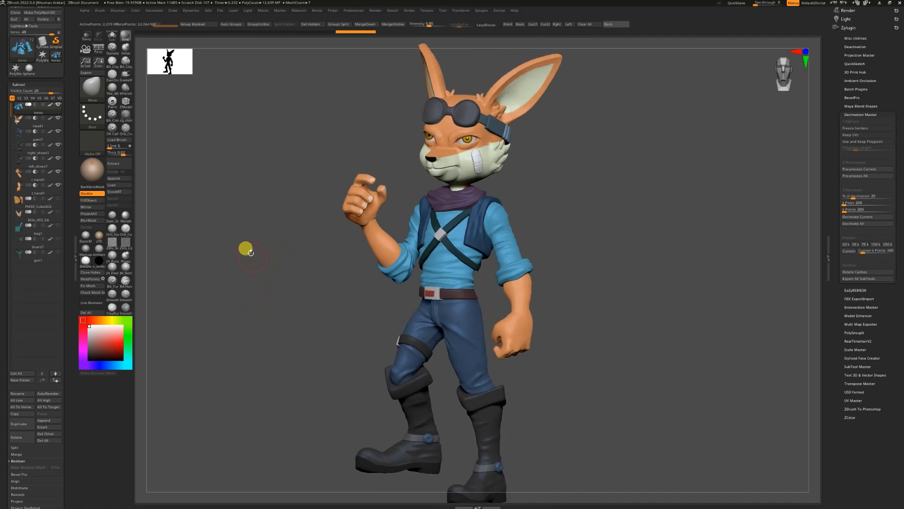
Step: Leave only the head and torso visible, and place the head above the torso in the subtool order
drag(58, 131, 58, 252)
drag(209, 248, 214, 253)
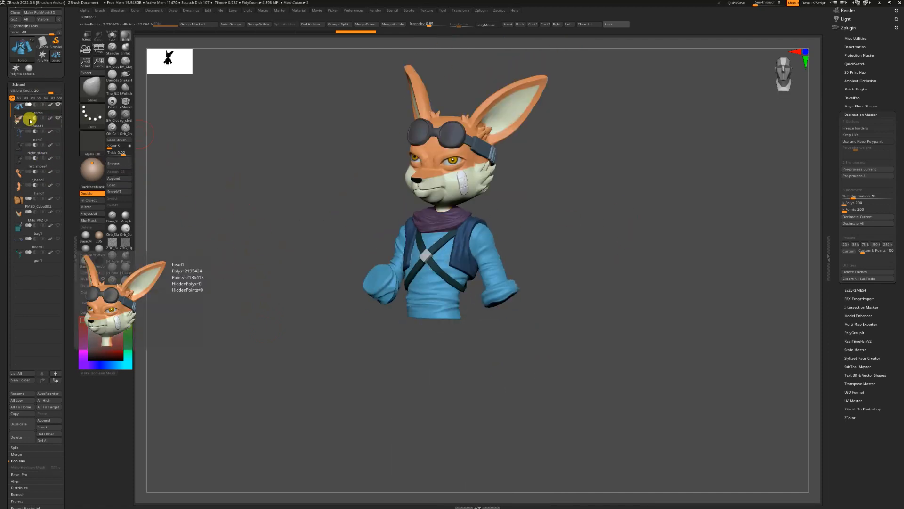
click(21, 122)
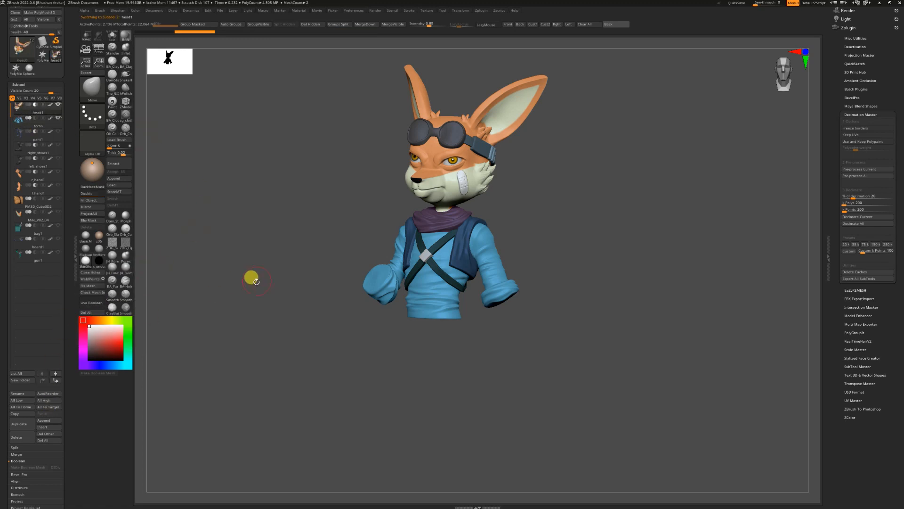
drag(259, 280, 97, 250)
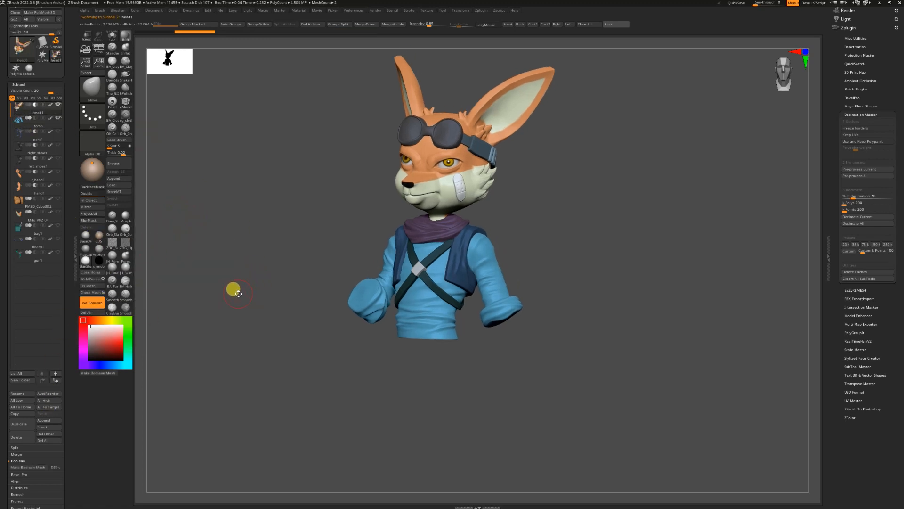
Step: Set the torso to subtract from the head and compare the neck cut with Live Boolean on and off
click(21, 108)
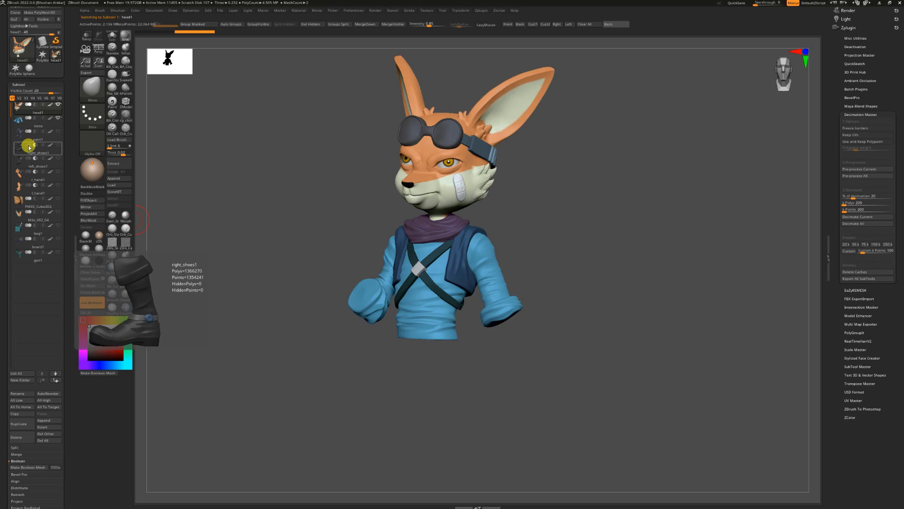
drag(198, 226, 236, 290)
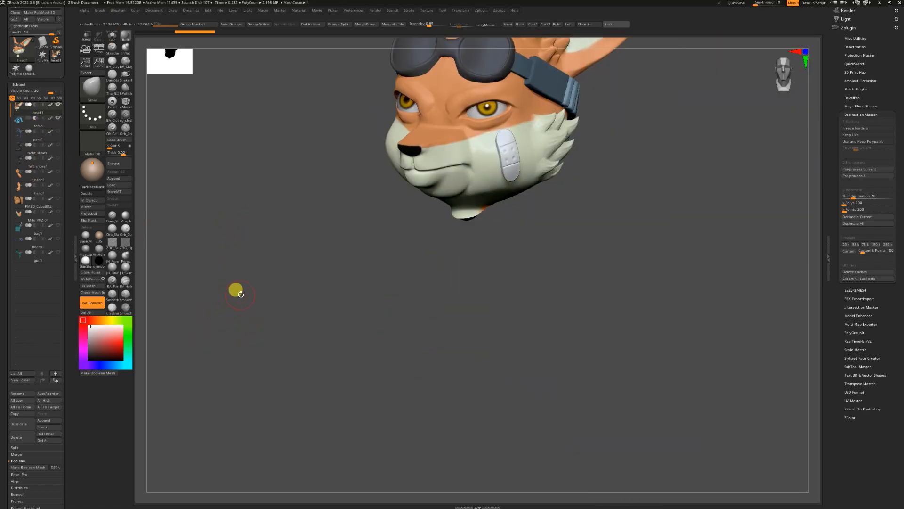
drag(89, 179, 240, 283)
click(94, 306)
drag(156, 292, 106, 303)
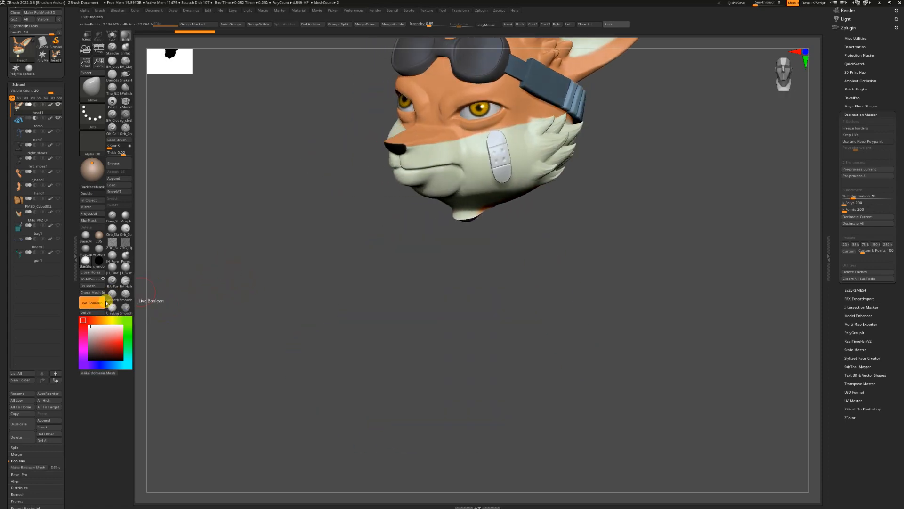
drag(200, 239, 114, 295)
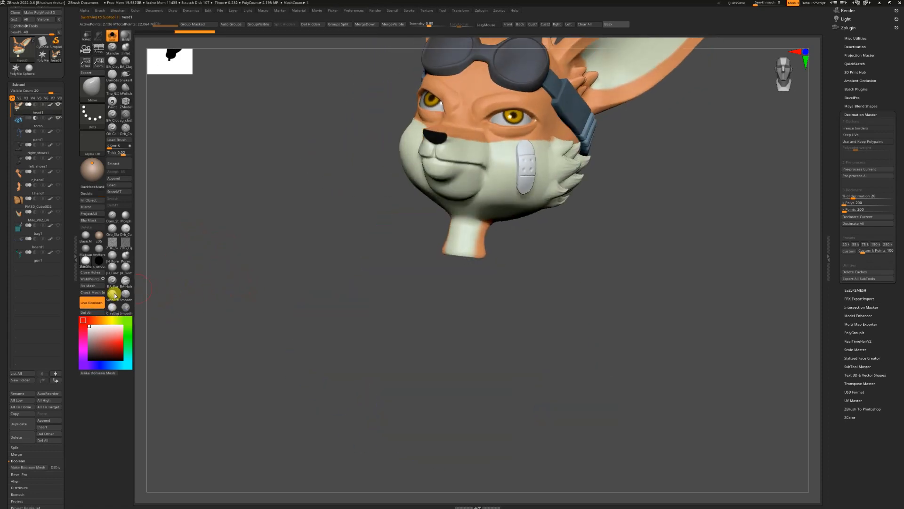
key(Down)
drag(234, 281, 209, 227)
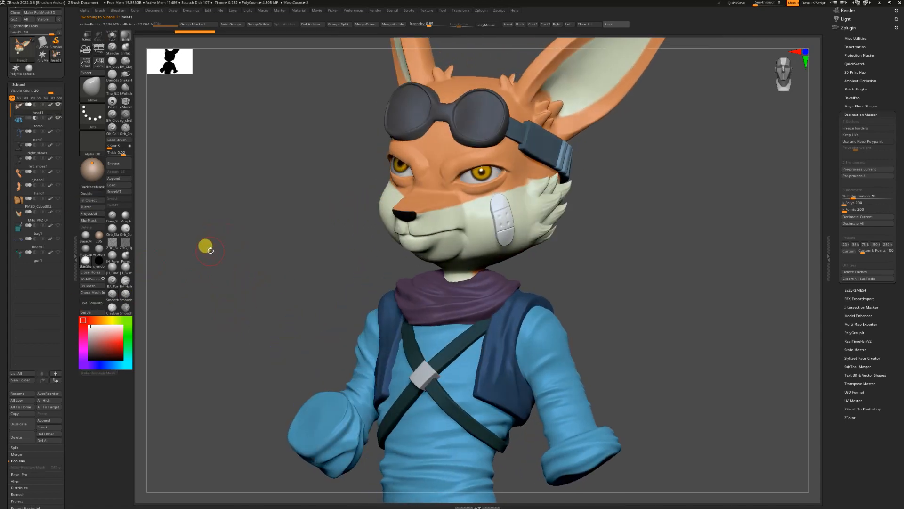
Step: Make a Boolean mesh of the head with the torso subtracted and open the resulting head tool
key(Down)
drag(244, 297, 230, 249)
key(f)
key(Up)
click(90, 302)
drag(271, 297, 165, 223)
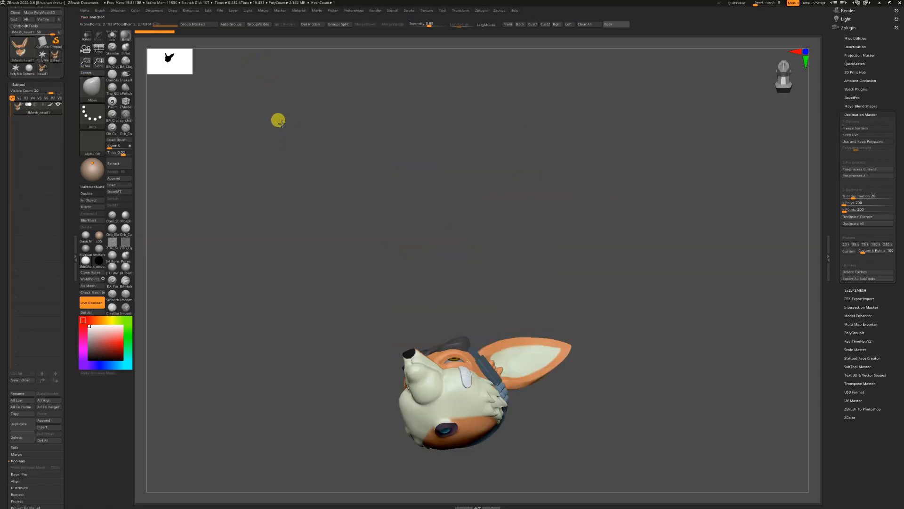
Step: Auto-group the Boolean head mesh, split it by groups, and delete every piece except the main head
click(237, 30)
click(335, 24)
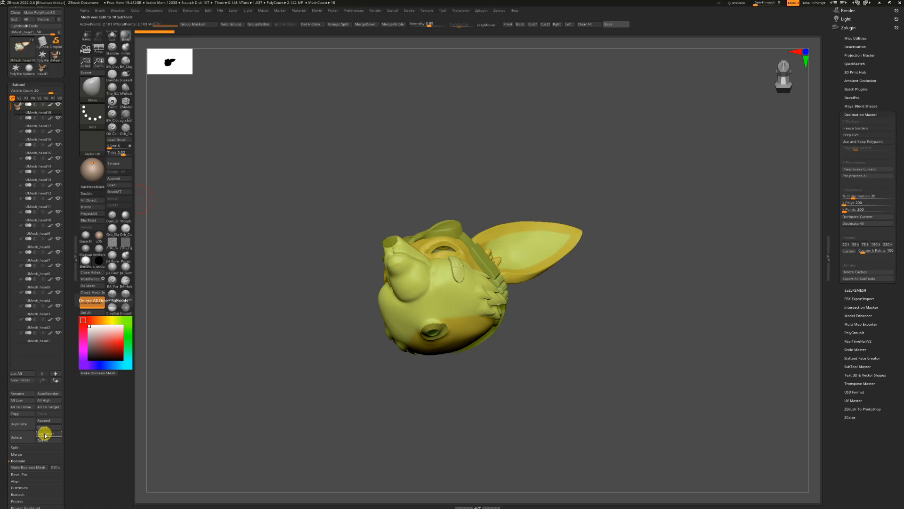
click(232, 25)
click(338, 25)
click(316, 38)
drag(287, 104, 287, 273)
Step: Rename the cleaned head subtool as head1
click(24, 394)
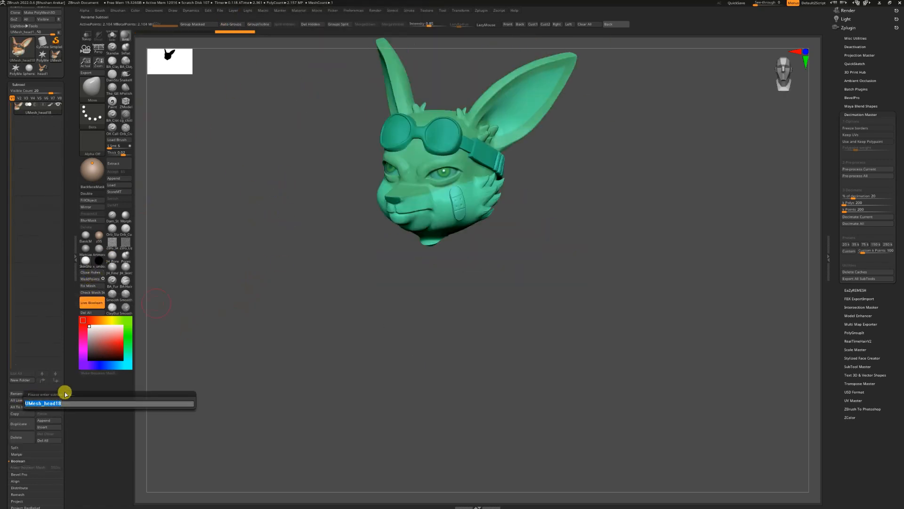
text(hea)
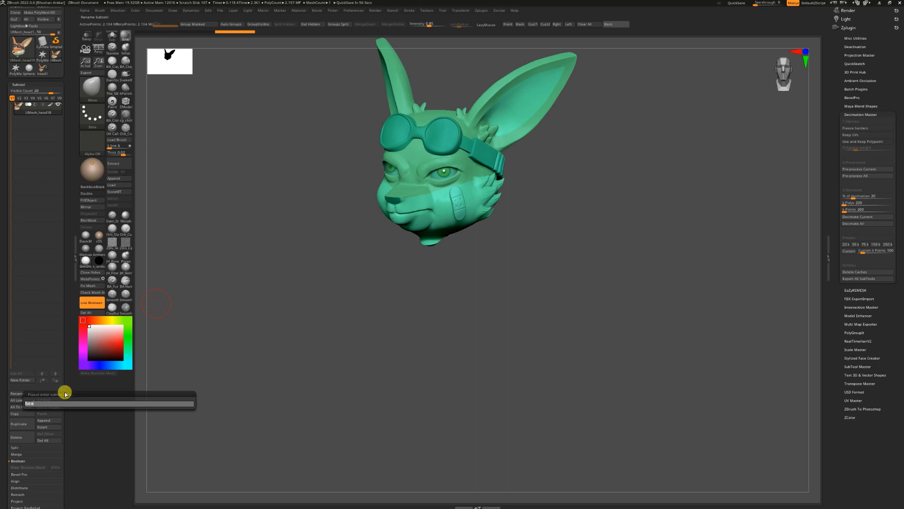
text(d1)
key(Return)
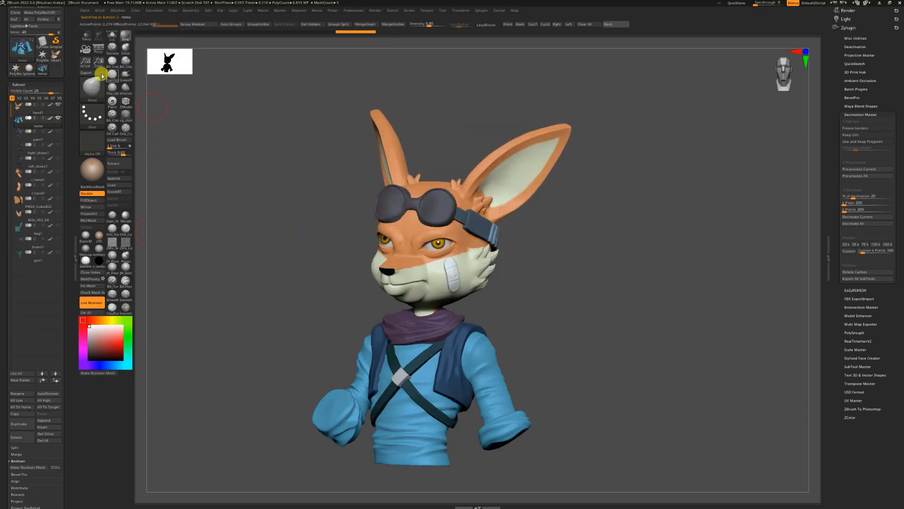
Step: Append the torso to the new head tool
click(55, 56)
click(47, 420)
click(243, 414)
Step: Try moving a part with the Move gizmo to check the neck joint, undo it, and return to the original torso tool
mouse_move(293, 325)
alt+mouse_down()
mouse_move(186, 315)
mouse_move(287, 320)
alt+mouse_up()
drag(619, 271, 618, 336)
key(w)
alt+click(569, 262)
alt+drag(569, 262, 557, 233)
drag(529, 131, 571, 106)
mouse_move(565, 273)
mouse_down()
mouse_move(650, 288)
mouse_move(587, 280)
mouse_move(627, 288)
mouse_move(623, 310)
mouse_up()
key(ctrl+z)
key(q)
click(46, 70)
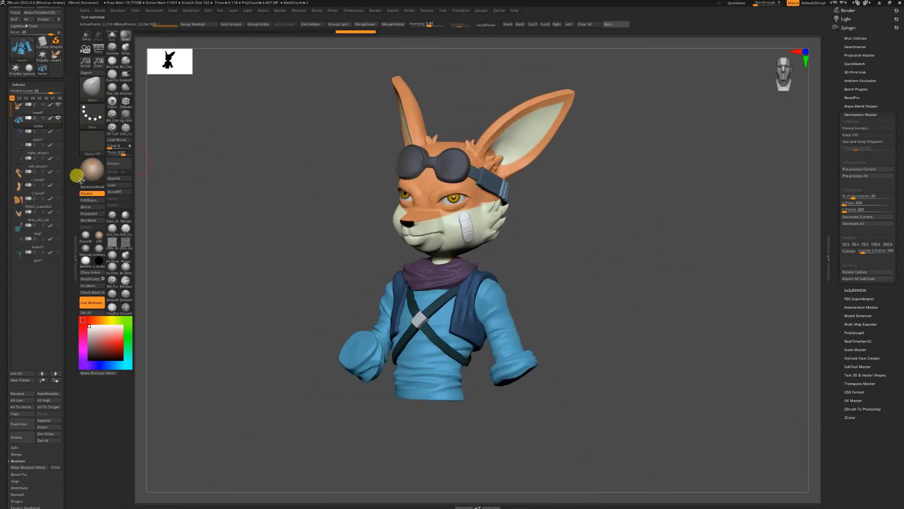
Step: Move the torso below the left hand in the subtool order, hide the head, and select the pants
double_click(55, 380)
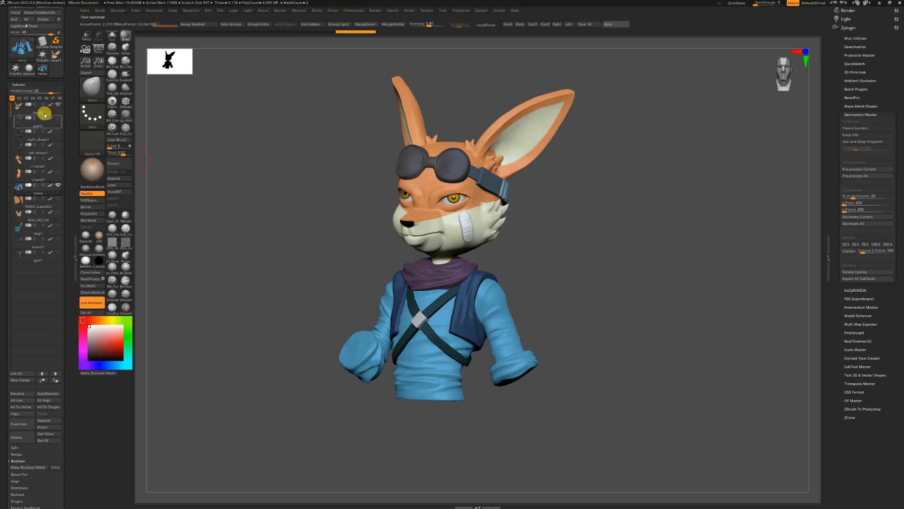
click(58, 105)
click(27, 125)
alt+drag(252, 298, 269, 238)
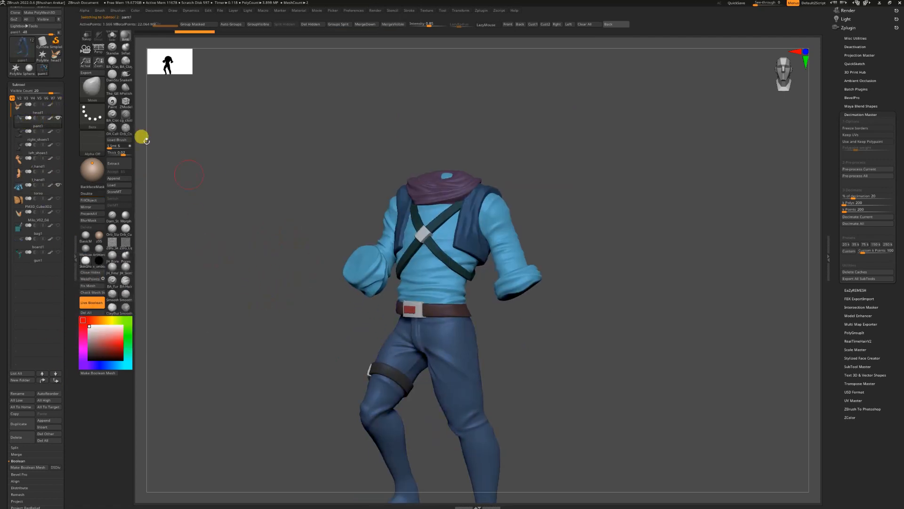
click(58, 185)
Step: Set the torso to subtract from the pants and examine the waist with Live Boolean on and off
drag(269, 295, 53, 151)
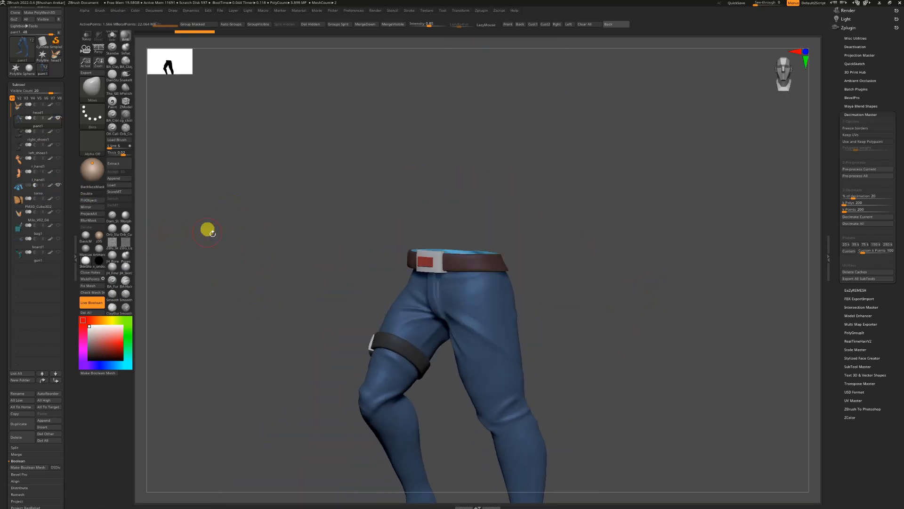
drag(171, 214, 163, 225)
click(93, 305)
drag(275, 292, 270, 289)
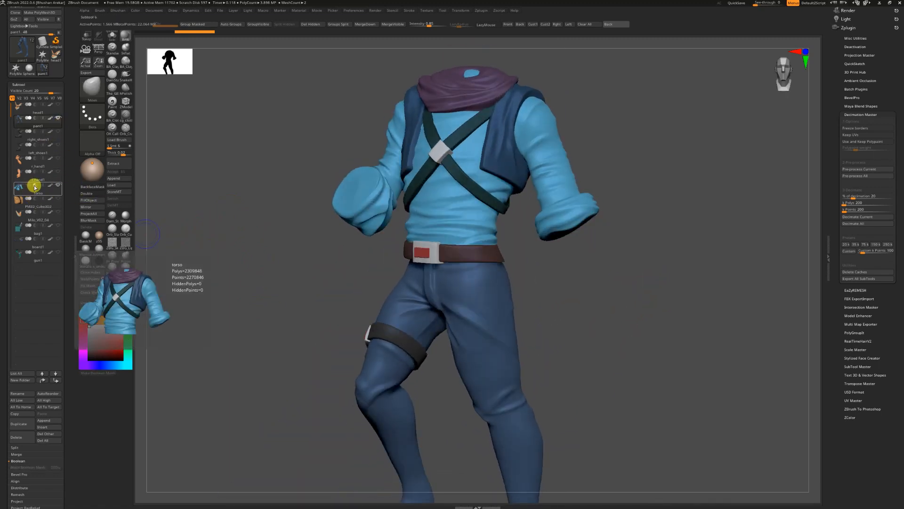
Step: Set the pants to subtract from the torso instead and examine the waist joint with Live Boolean
click(35, 118)
drag(165, 225, 152, 249)
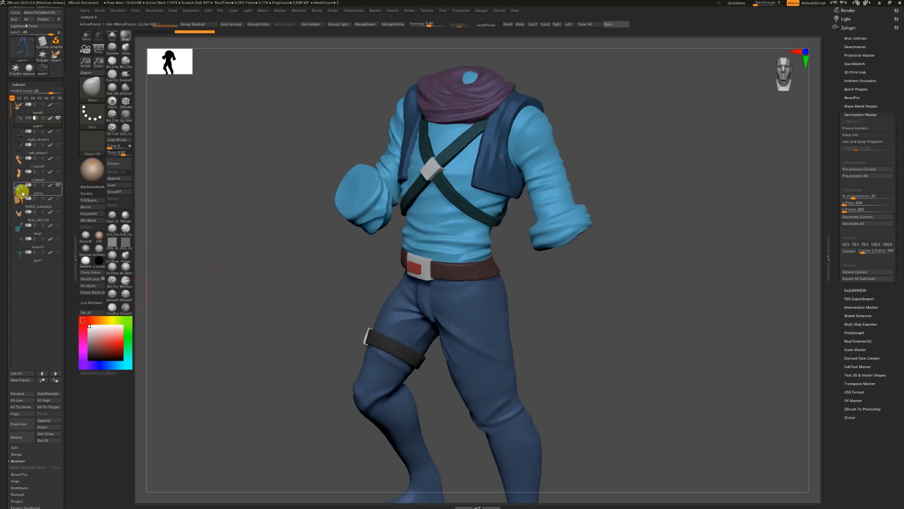
click(24, 191)
click(94, 304)
drag(213, 272, 264, 273)
alt+drag(264, 273, 222, 415)
alt+drag(233, 311, 227, 316)
mouse_move(227, 316)
mouse_down()
mouse_move(238, 268)
mouse_move(217, 314)
mouse_up()
click(92, 303)
Step: Move the torso back below the left hand in the subtool order, and hide it with the pants selected
click(57, 380)
click(57, 381)
click(57, 381)
click(57, 380)
click(56, 380)
click(20, 121)
click(58, 184)
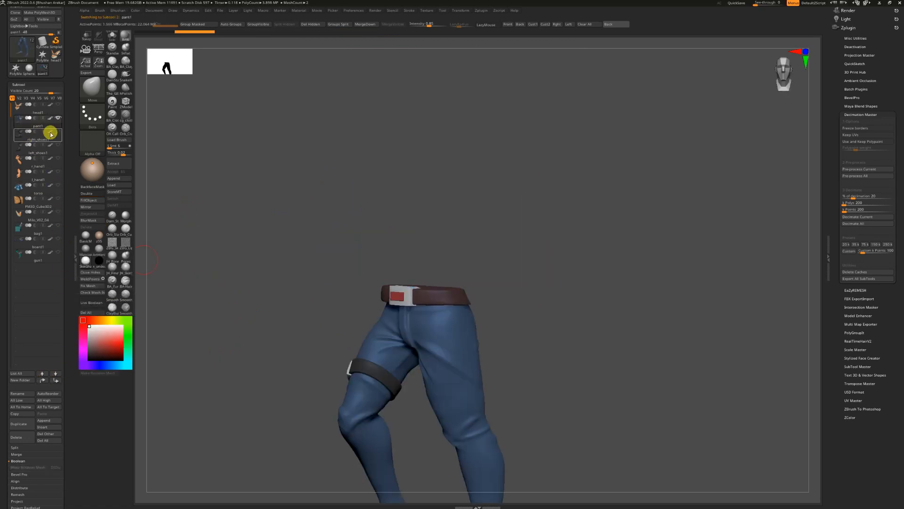
Step: Move the left shoe below the left hand and the right shoe below the torso in the subtool order
click(58, 132)
alt+drag(218, 264, 232, 205)
click(58, 132)
click(50, 147)
click(57, 382)
click(57, 381)
click(40, 136)
click(56, 383)
click(57, 383)
click(44, 381)
click(58, 172)
click(58, 171)
alt+drag(177, 174, 186, 195)
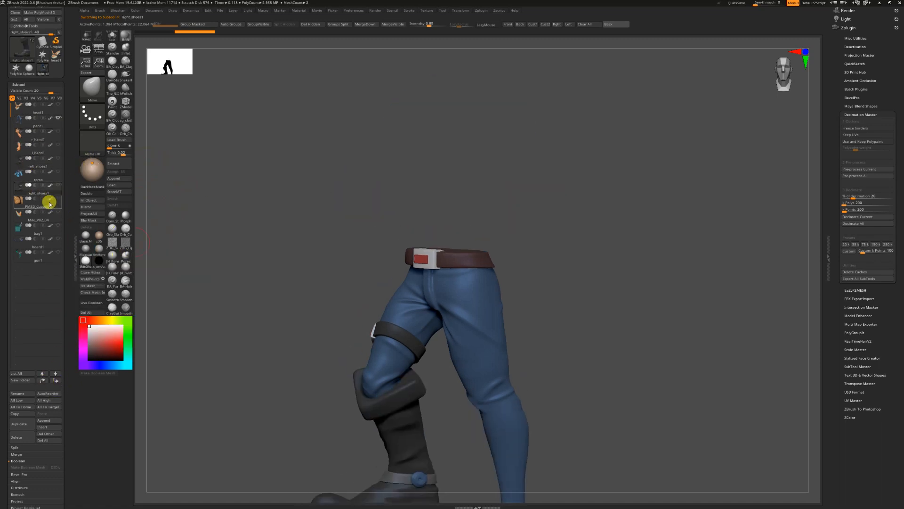
Step: Select the pants and show the head, both hands, the left shoe and the torso
click(41, 119)
click(58, 105)
click(59, 131)
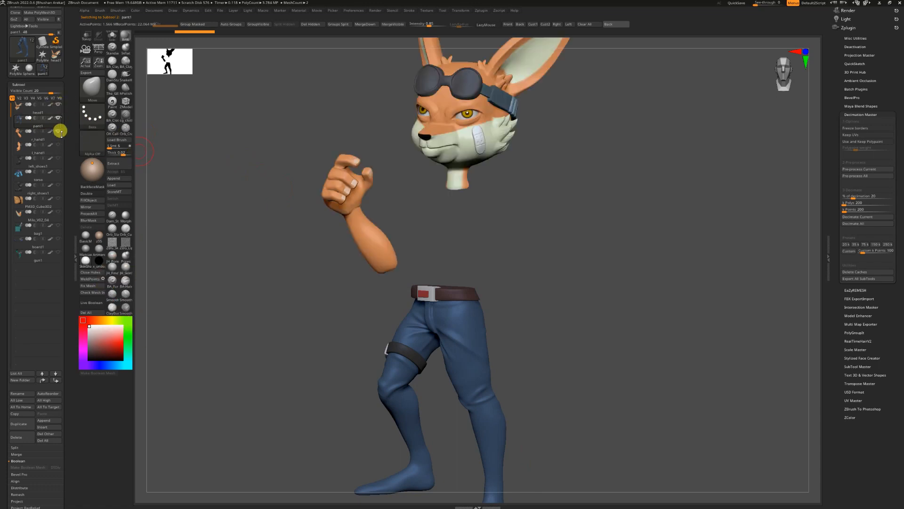
click(59, 145)
click(59, 158)
click(58, 172)
alt+drag(245, 295, 246, 319)
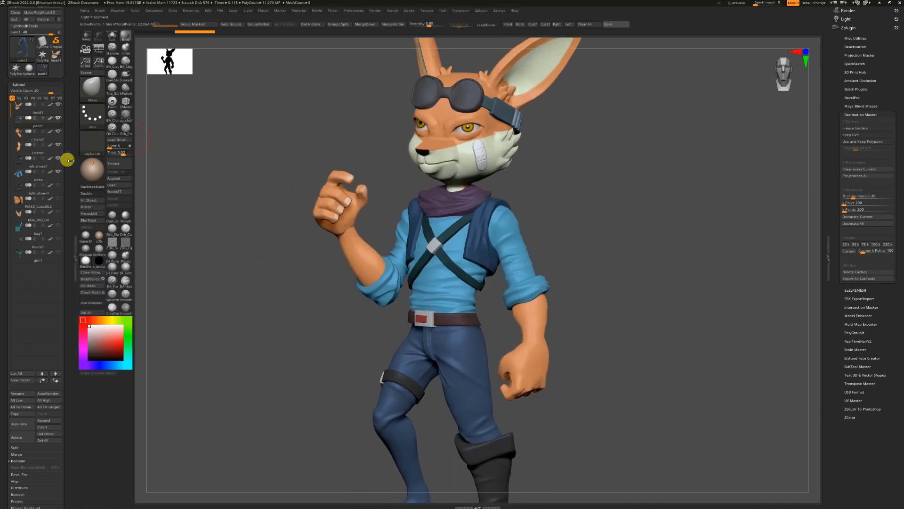
Step: Hide the head, left shoe and pants, keeping the hands and torso visible
click(58, 104)
click(57, 159)
click(57, 173)
click(58, 173)
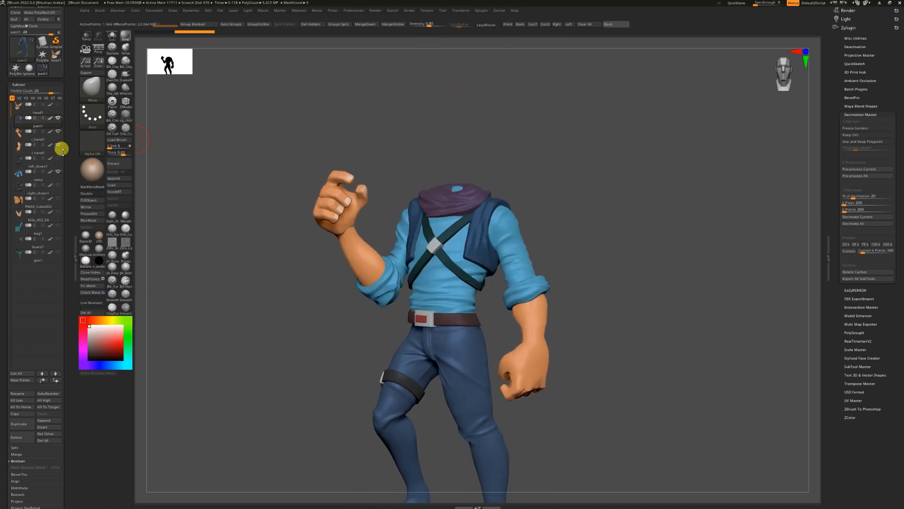
click(59, 118)
alt+drag(230, 292, 224, 288)
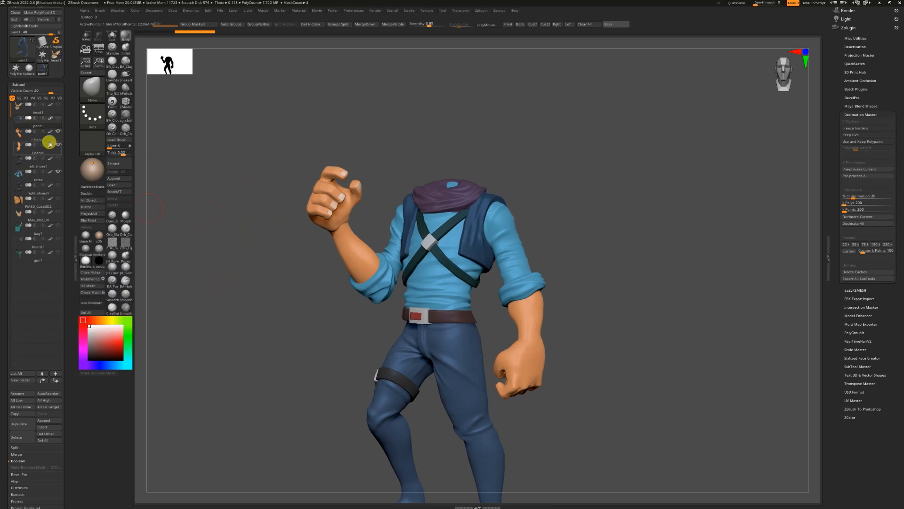
Step: Subtract the torso from the right hand with Live Boolean, hide the left hand, and make the Boolean mesh
click(49, 139)
click(95, 305)
mouse_move(247, 330)
mouse_down()
mouse_move(256, 374)
mouse_move(252, 334)
mouse_up()
alt+drag(287, 372, 305, 346)
click(58, 146)
mouse_move(278, 294)
mouse_down()
mouse_move(249, 280)
mouse_move(262, 319)
mouse_move(254, 306)
mouse_up()
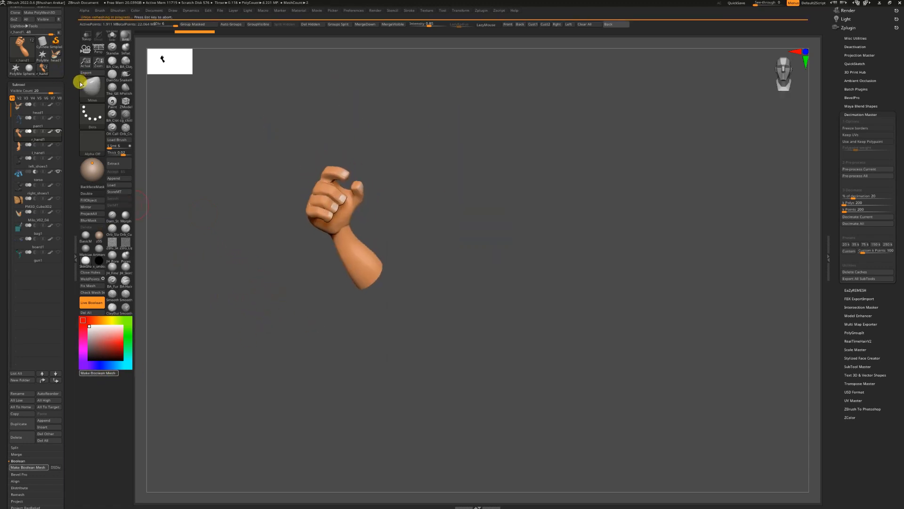
Step: Open the Boolean right-hand mesh, auto-group it, and split it by groups to separate stray pieces
click(42, 68)
drag(443, 264, 517, 230)
key(shift+f)
click(237, 25)
click(339, 24)
click(325, 42)
Step: Rename the cleaned right-hand subtool as right_hand1
drag(262, 337, 147, 372)
click(21, 393)
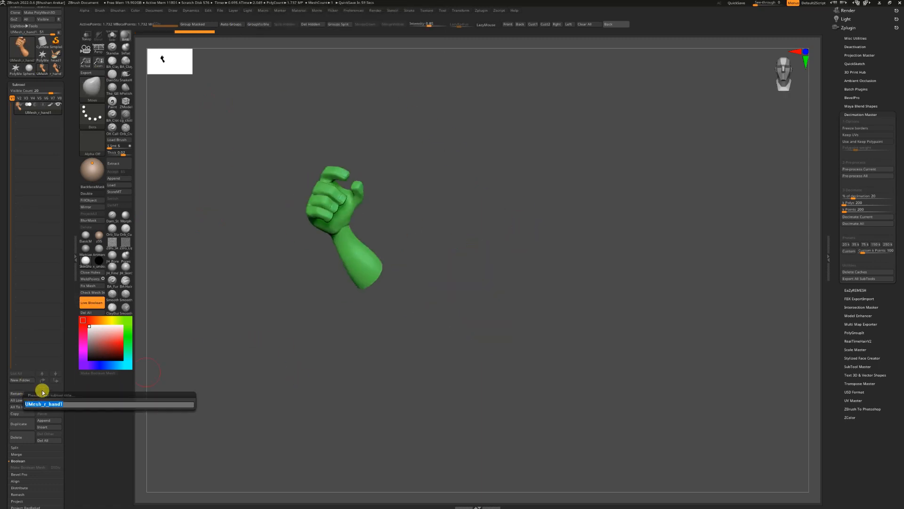
key(Return)
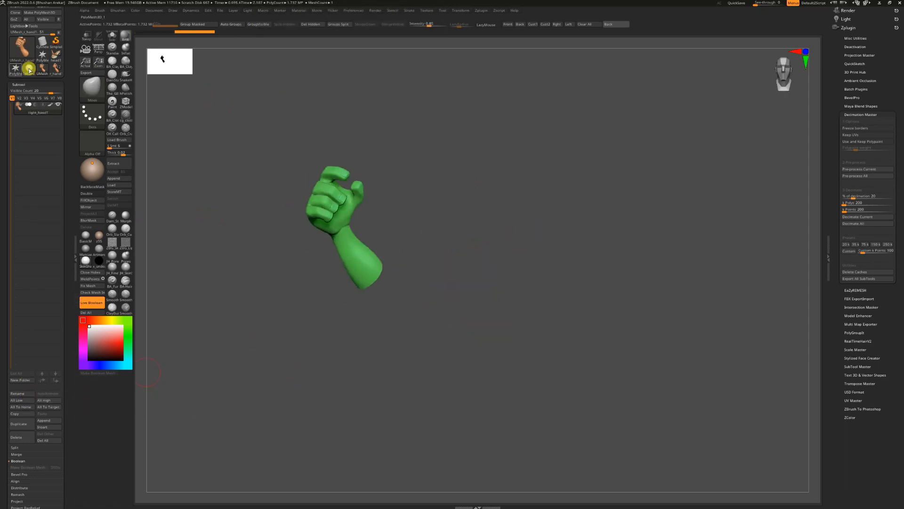
Step: Switch to the head tool and append the cleaned right hand to it
click(55, 55)
key(shift+f)
click(112, 178)
click(343, 200)
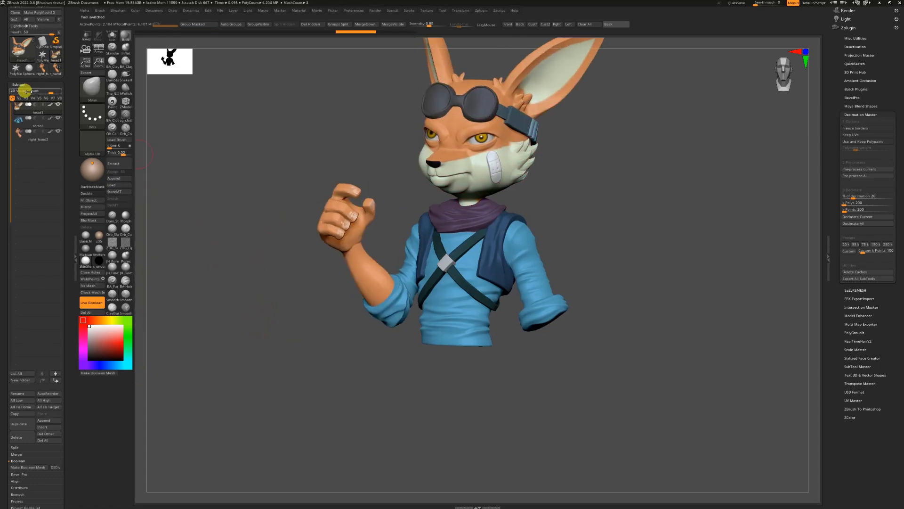
Step: Delete the leftover standalone right-hand tool and return to the original character tool
click(42, 70)
click(58, 439)
click(86, 454)
click(44, 69)
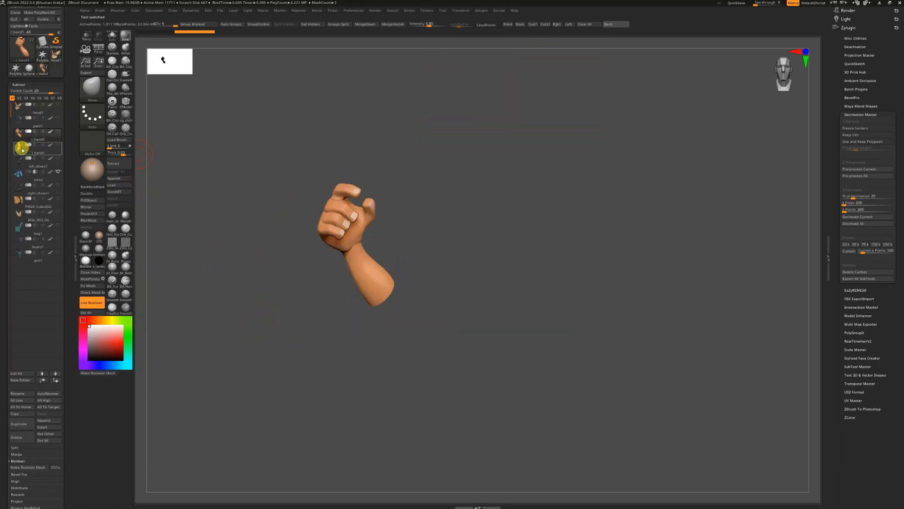
Step: Make a Boolean mesh of the left hand, open it, and split it by auto groups to separate stray pieces
click(24, 150)
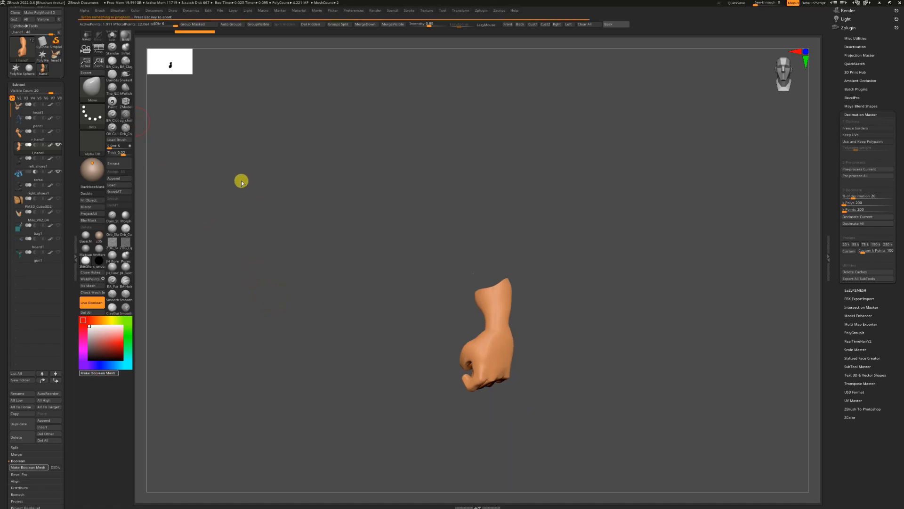
click(52, 70)
drag(284, 231, 320, 262)
key(shift+f)
click(232, 24)
click(333, 25)
click(327, 39)
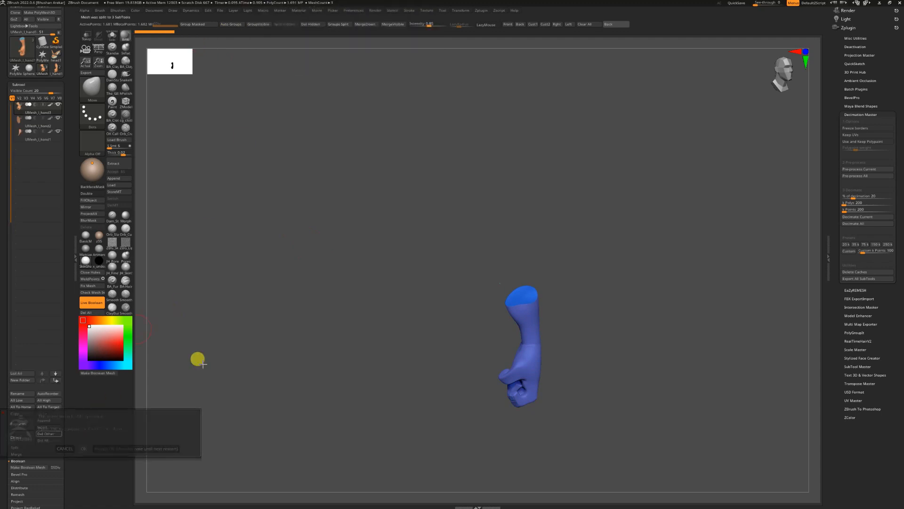
Step: Delete the stray pieces and rename the remaining left hand, regrouped as one polygroup, as left_hand
click(258, 26)
click(333, 25)
click(326, 39)
drag(315, 170, 264, 142)
click(27, 394)
key(Return)
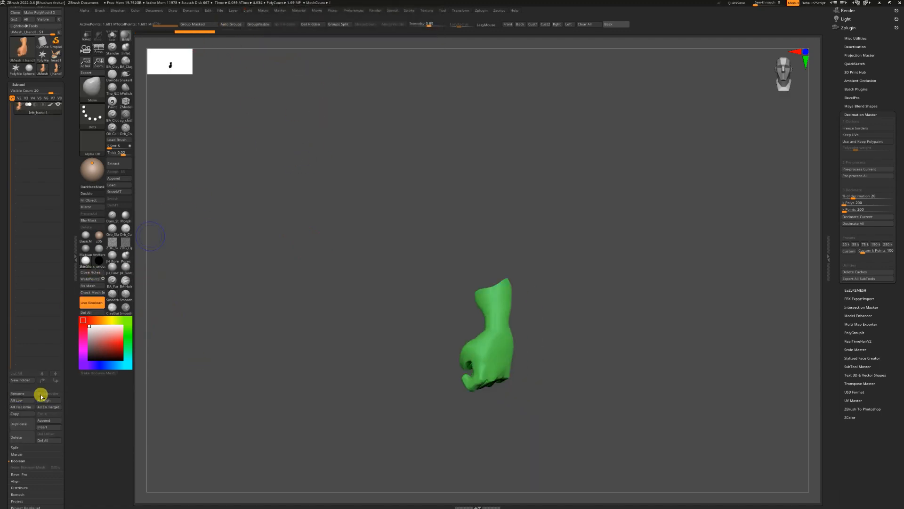
Step: Switch to the head tool and append the cleaned left hand to it
click(56, 54)
click(114, 178)
click(343, 198)
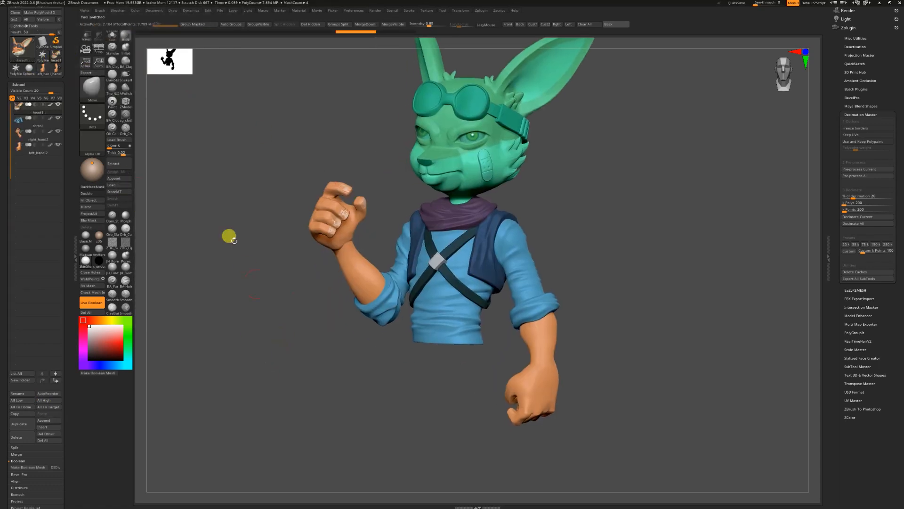
Step: Return to the original character tool, show the torso with the pants, and move pant1 directly below the torso
click(49, 74)
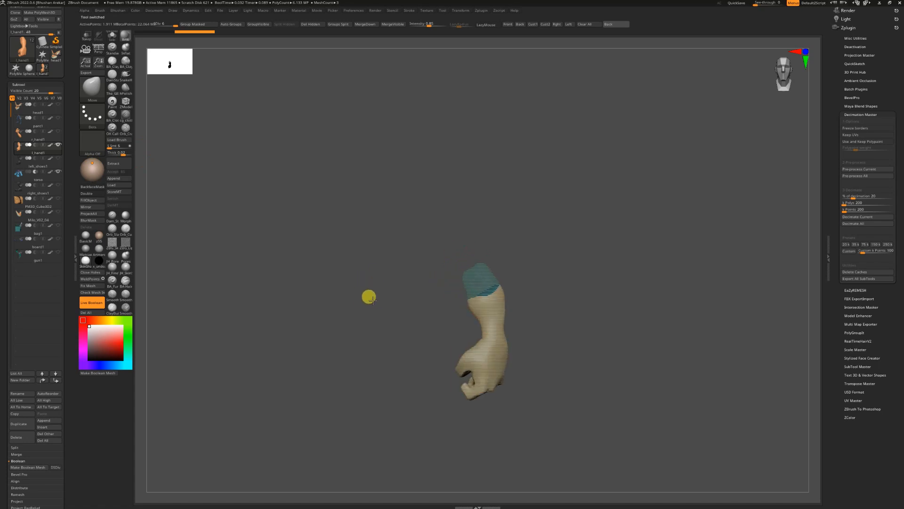
click(60, 161)
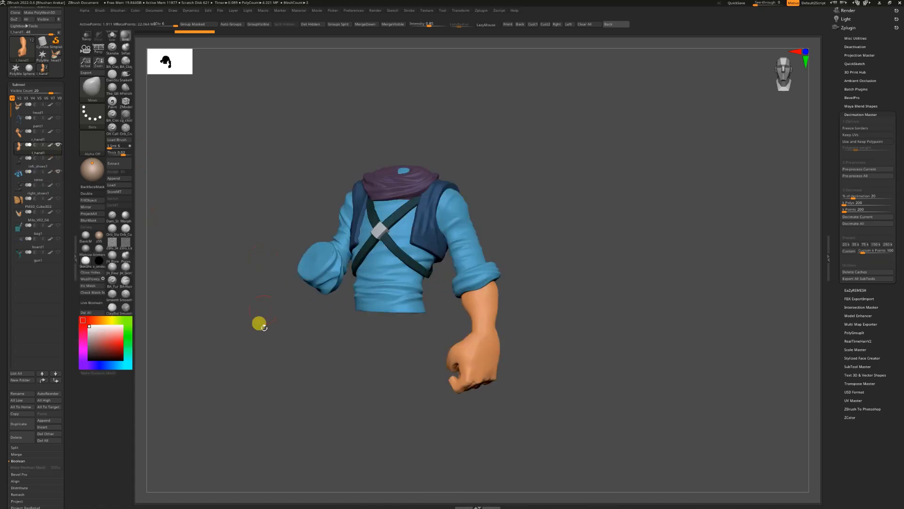
alt+drag(263, 288, 284, 292)
click(51, 118)
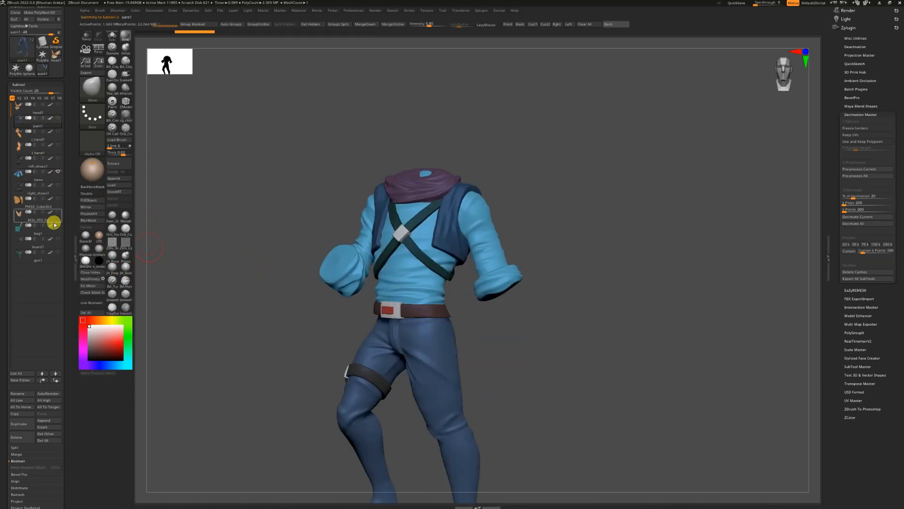
click(56, 380)
click(56, 380)
click(56, 380)
click(45, 161)
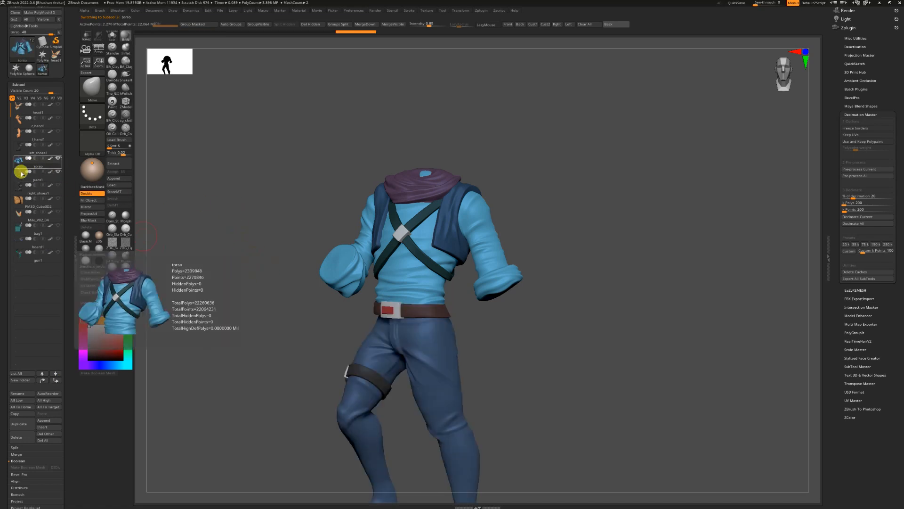
Step: Set the pants to subtract from the torso and create the torso's Boolean mesh with Live Boolean on
click(22, 173)
drag(188, 226, 302, 340)
click(92, 303)
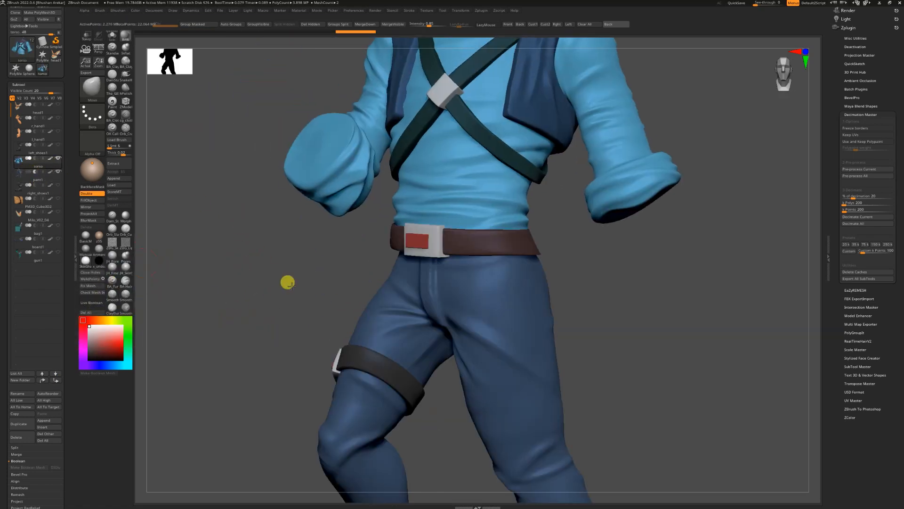
key(f)
drag(255, 289, 156, 215)
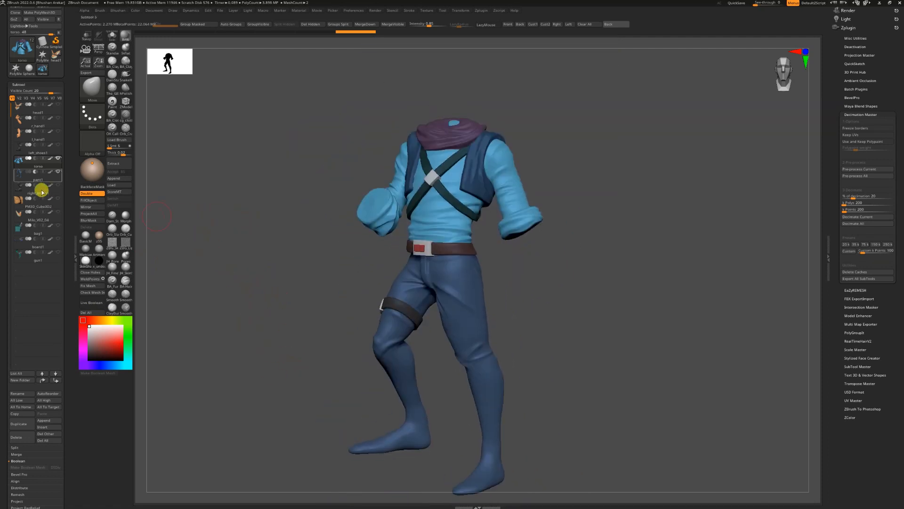
click(94, 303)
drag(194, 166, 189, 118)
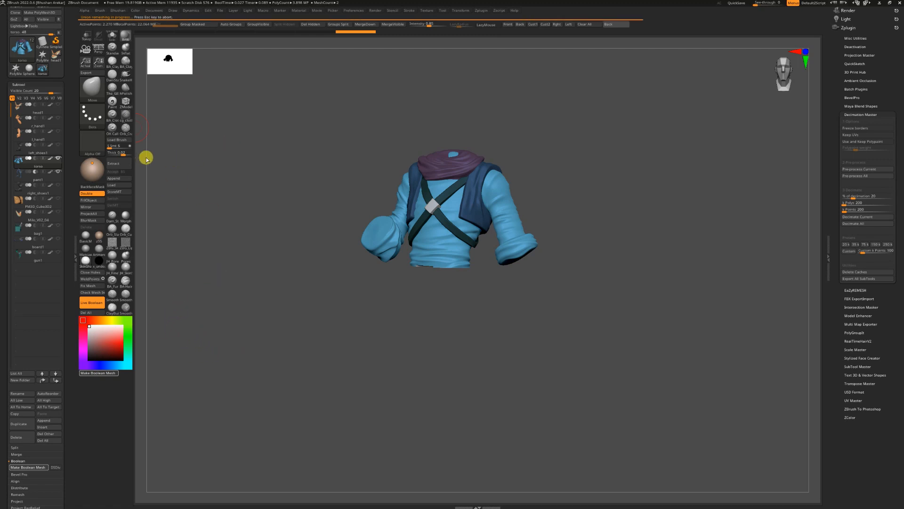
Step: Split the Boolean torso mesh by groups and append the cleaned torso to the head tool
click(339, 24)
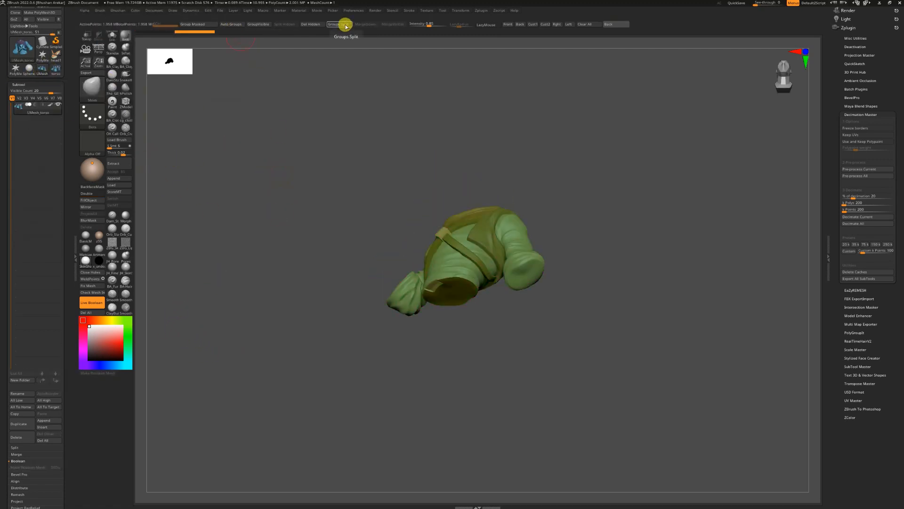
shift+drag(243, 173, 171, 360)
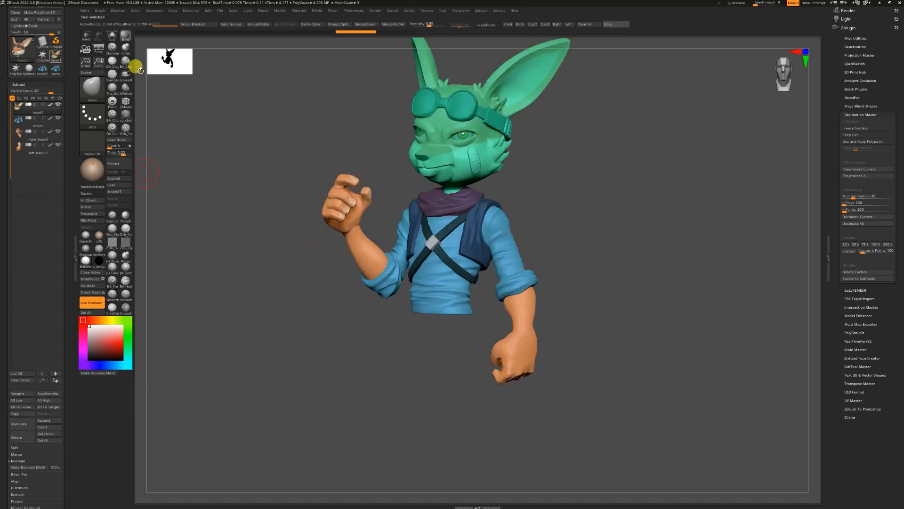
click(50, 120)
click(118, 178)
click(347, 196)
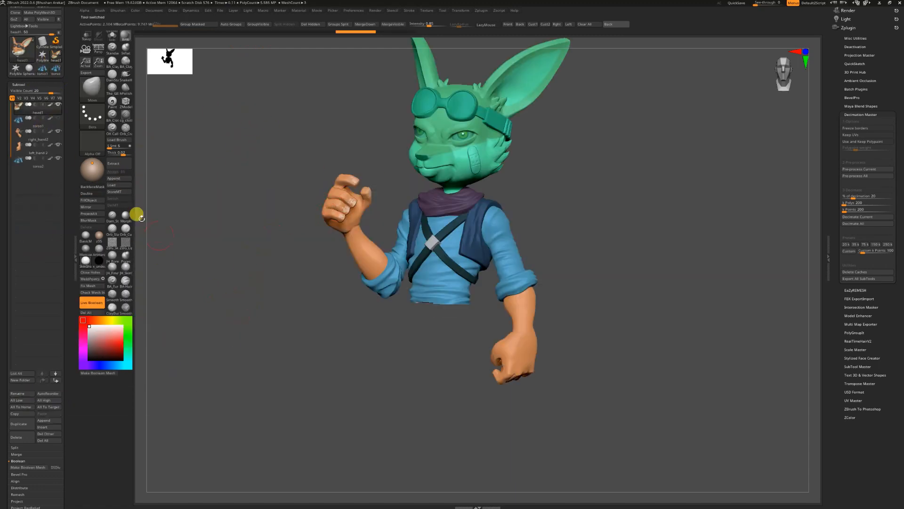
Step: Compare the two torsos in the head tool and delete the older torso1 subtool
click(58, 120)
click(58, 160)
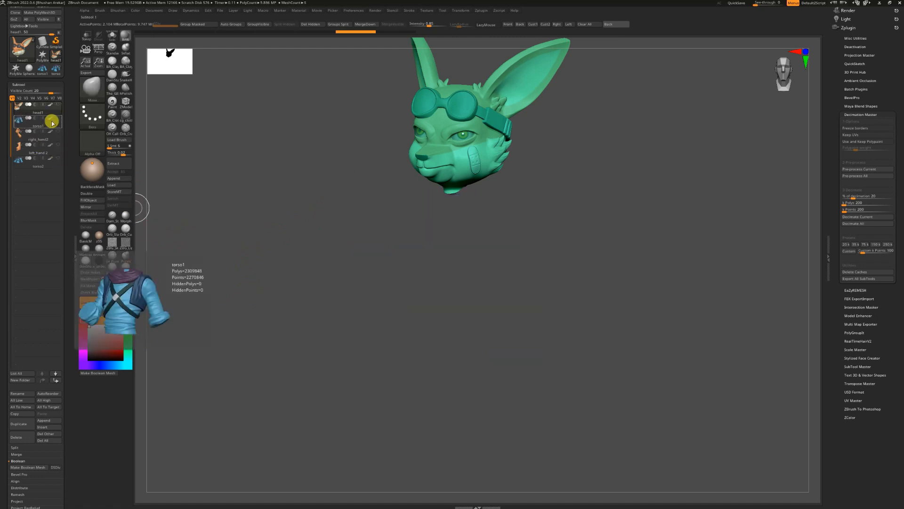
click(58, 120)
click(59, 374)
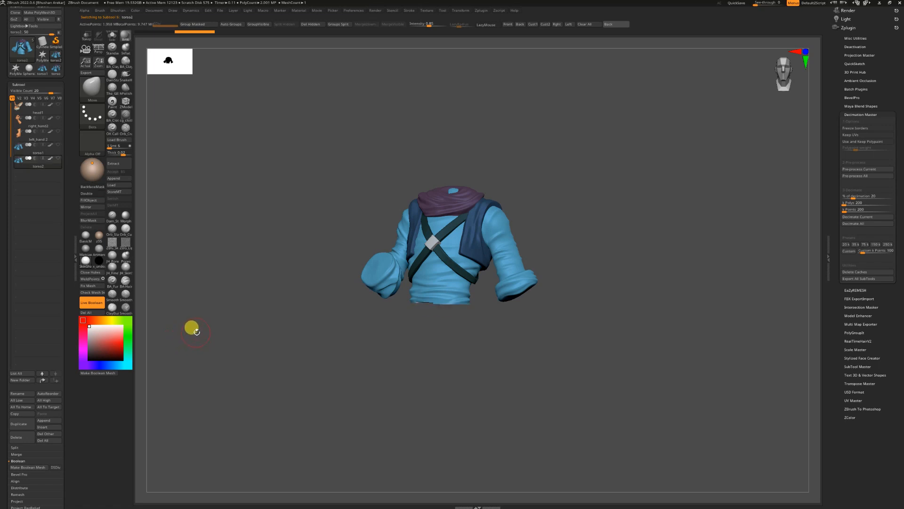
click(19, 438)
click(64, 451)
click(58, 145)
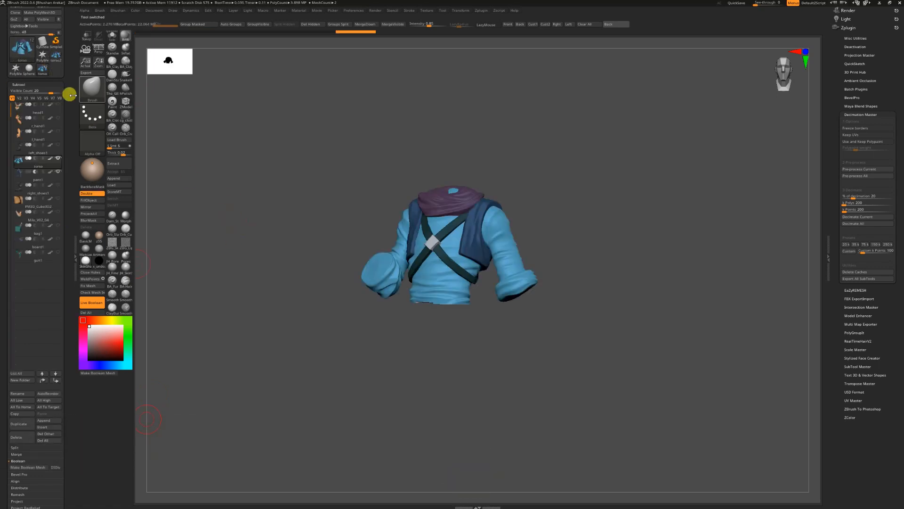
Step: In the original character tool, set the pants back to additive and isolate them from the torso
click(27, 175)
key(shift)
drag(239, 277, 224, 228)
click(58, 171)
click(29, 176)
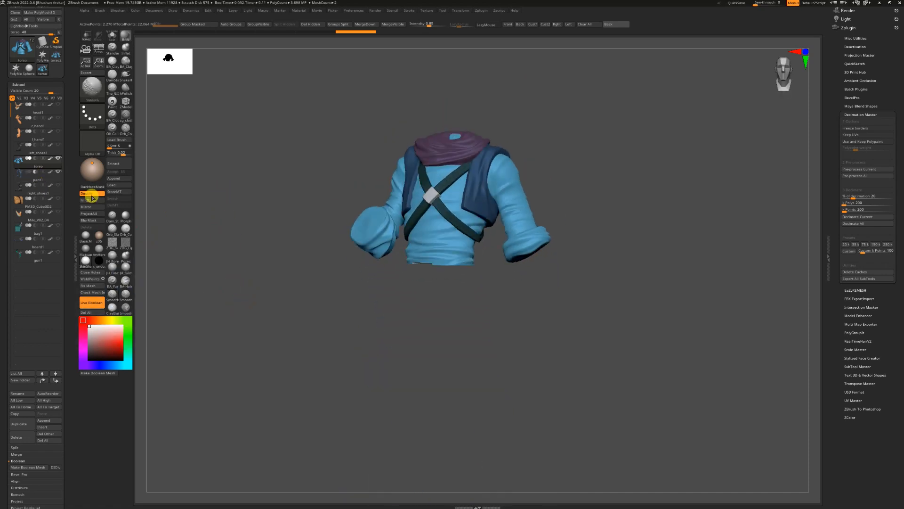
drag(185, 194, 234, 256)
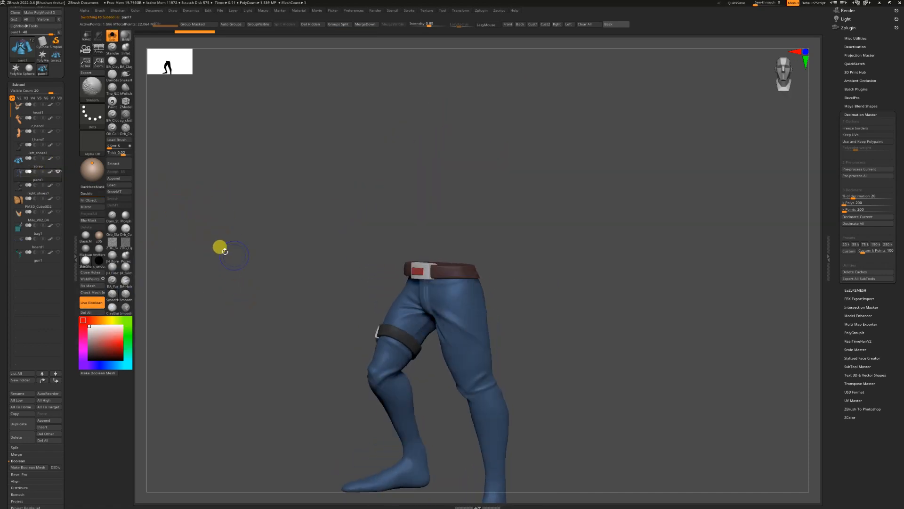
drag(198, 217, 16, 147)
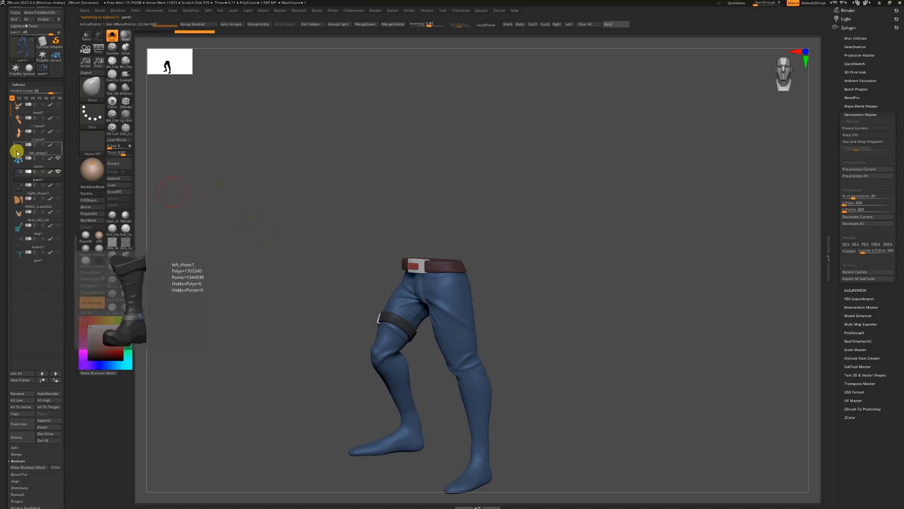
Step: Show both boots and move right_shoes1 and left_shoes1 directly below the pants, then select the pants
click(50, 148)
click(55, 380)
key(ctrl+shift+s)
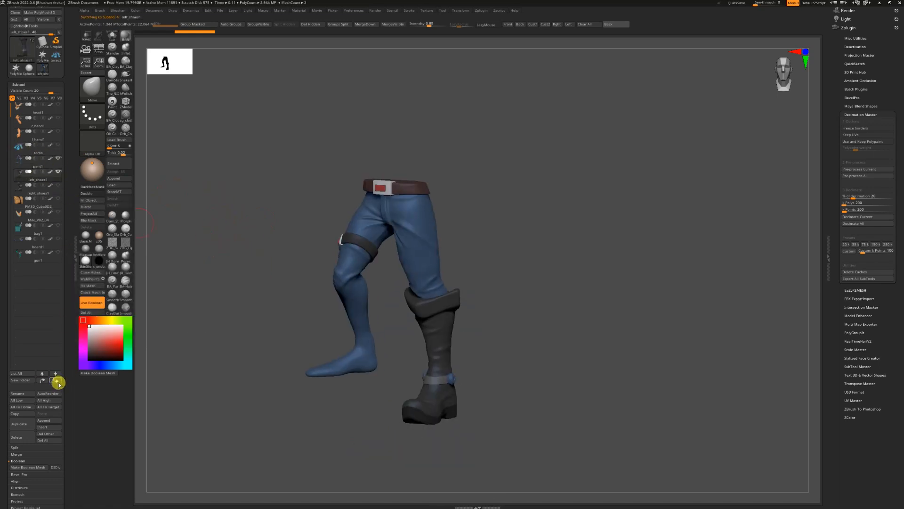
click(31, 181)
drag(214, 223, 31, 181)
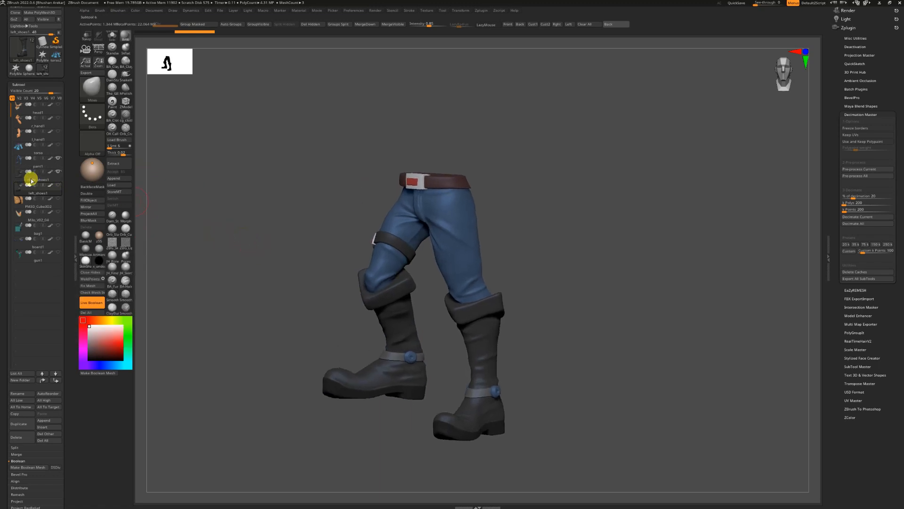
click(31, 181)
click(38, 160)
Step: Set both boots to subtract from the pants and inspect the leg cuts by toggling Live Boolean
drag(207, 226, 91, 210)
click(35, 185)
click(58, 185)
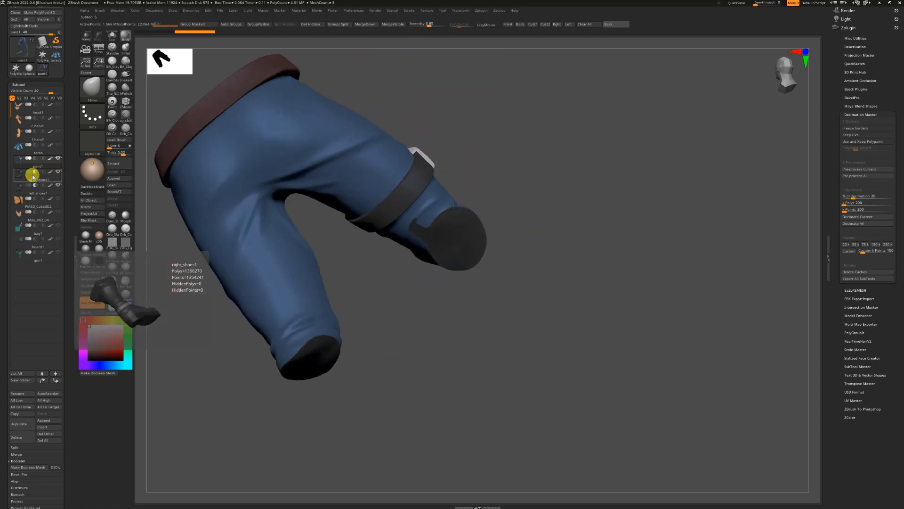
click(93, 303)
drag(354, 244, 443, 202)
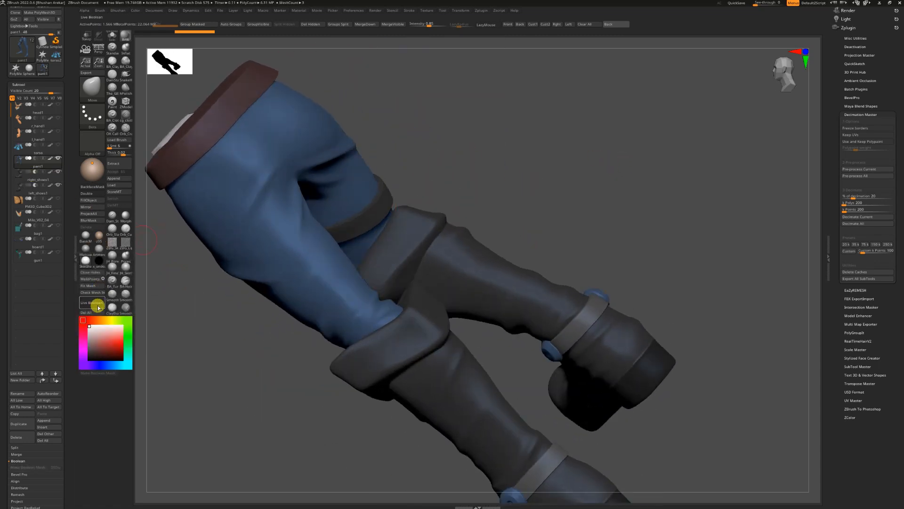
click(93, 303)
drag(531, 232, 564, 162)
click(93, 303)
drag(686, 145, 612, 193)
click(93, 303)
drag(250, 264, 312, 192)
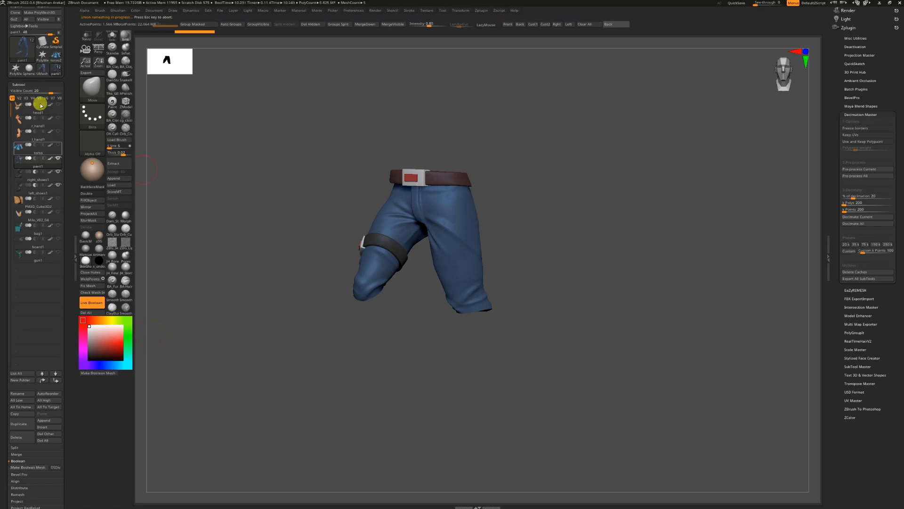
Step: Auto-group and split the Boolean pants mesh to isolate the pants, and rename the cleaned subtool
drag(242, 204, 196, 28)
click(232, 24)
click(258, 24)
click(338, 24)
drag(277, 98, 242, 333)
key(shift+f)
click(33, 393)
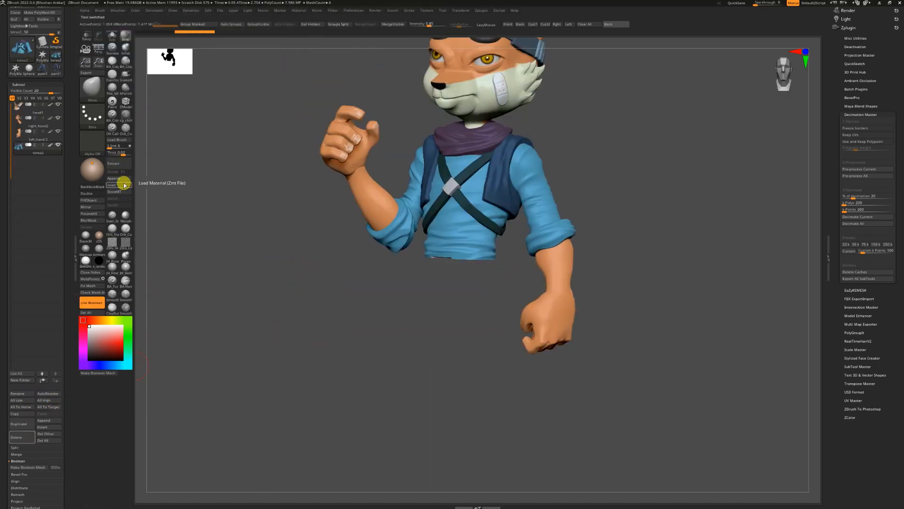
Step: Append the cleaned pants to the head tool and view the assembled character parts
click(123, 179)
click(179, 257)
key(w)
mouse_move(491, 378)
alt+mouse_down()
mouse_move(469, 323)
mouse_move(468, 333)
mouse_move(292, 315)
mouse_move(239, 376)
alt+mouse_up()
key(q)
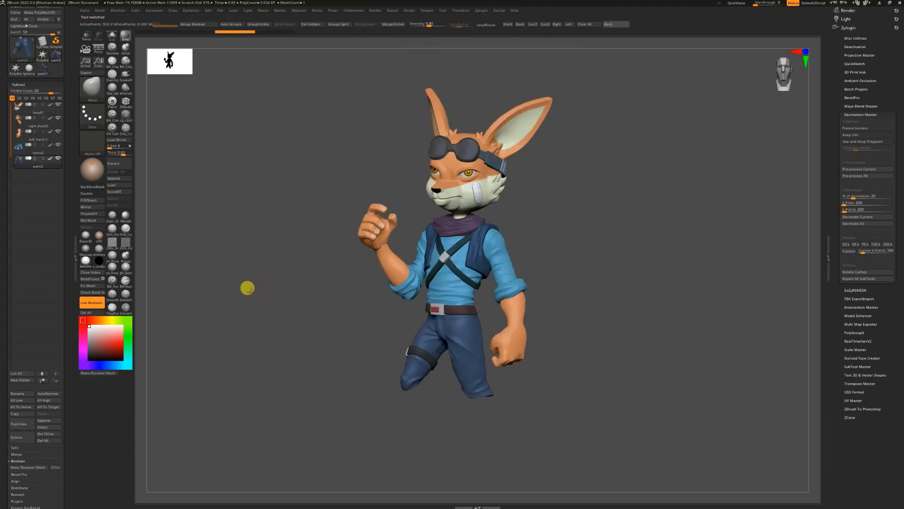
Step: Return to the original character tool and show only the Milo_V02_04 tail together with the pants
click(42, 69)
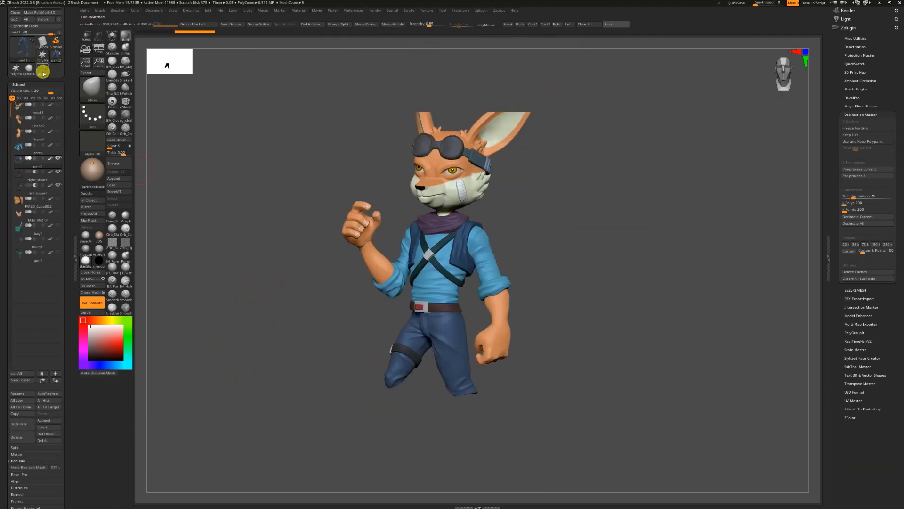
click(43, 171)
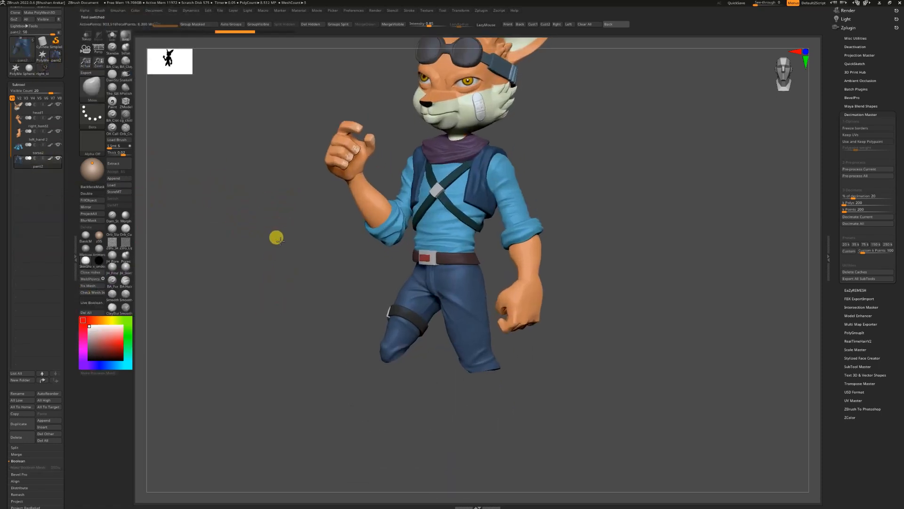
alt+click(376, 257)
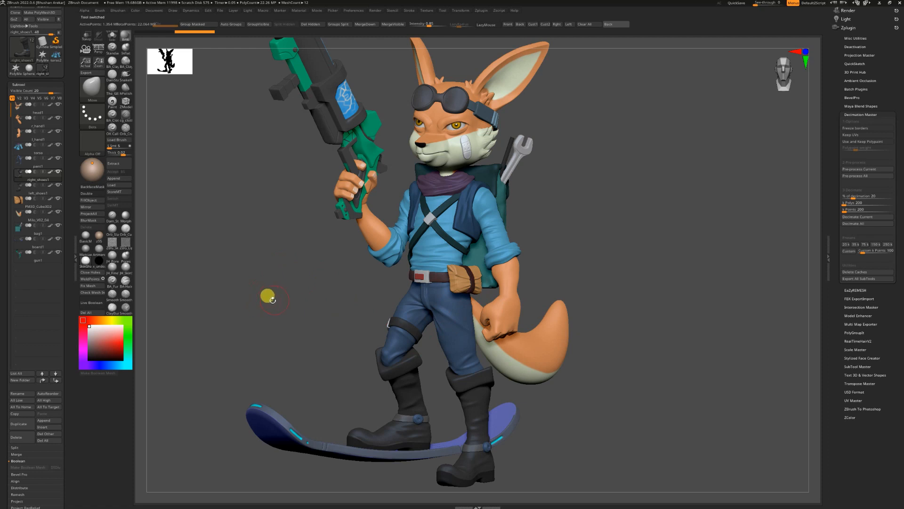
shift+click(58, 145)
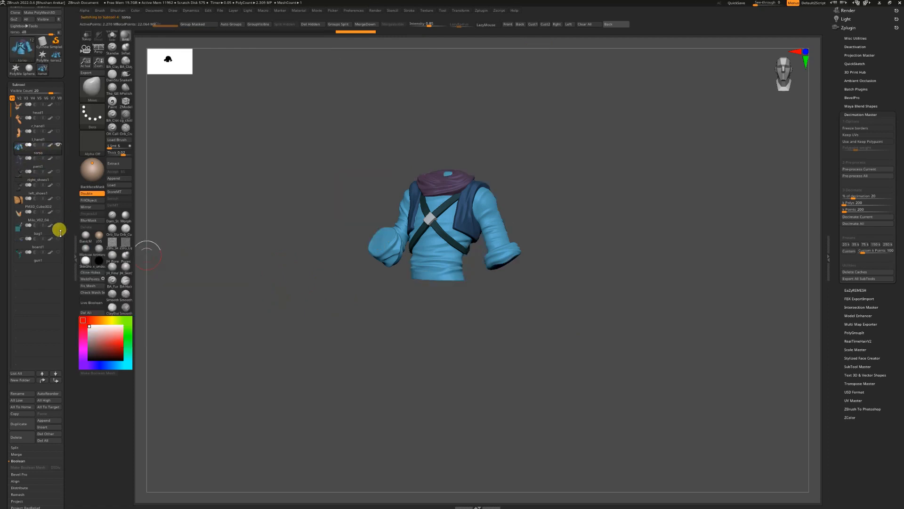
click(26, 219)
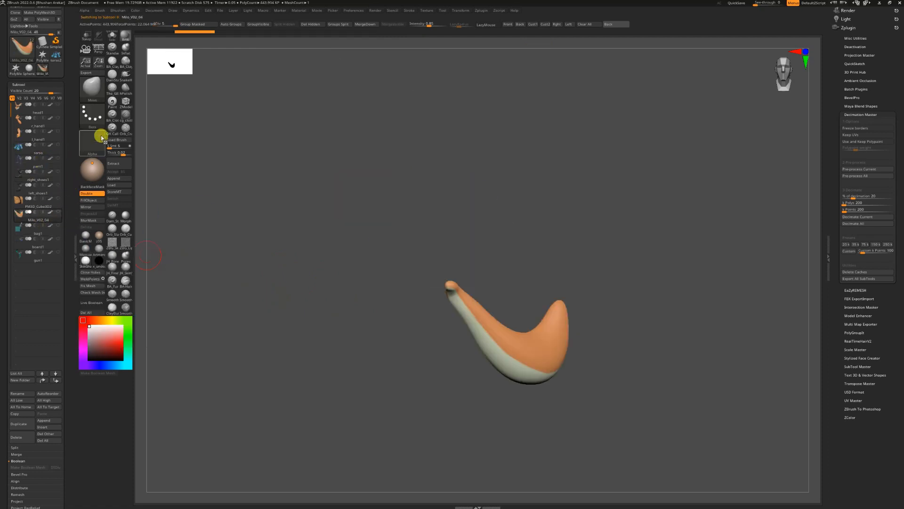
drag(194, 168, 261, 212)
click(58, 158)
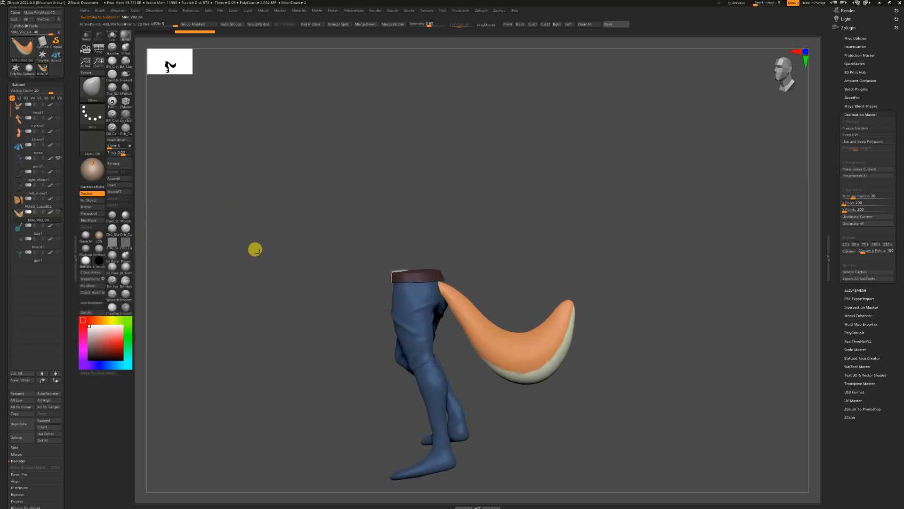
Step: Place the tail directly below the pants, set it to subtract, and preview the cut with Live Boolean
alt+drag(182, 182, 186, 203)
click(35, 171)
click(101, 303)
click(100, 303)
click(29, 158)
click(29, 162)
click(58, 172)
click(35, 172)
click(91, 302)
click(91, 303)
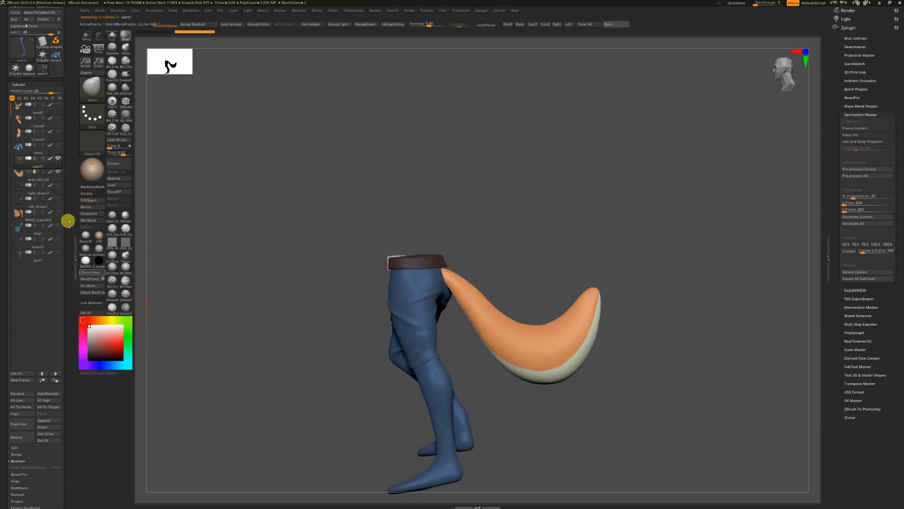
Step: Place the tail above the pants, set the pants to subtract, and preview the cut tail with Live Boolean
click(42, 177)
click(28, 158)
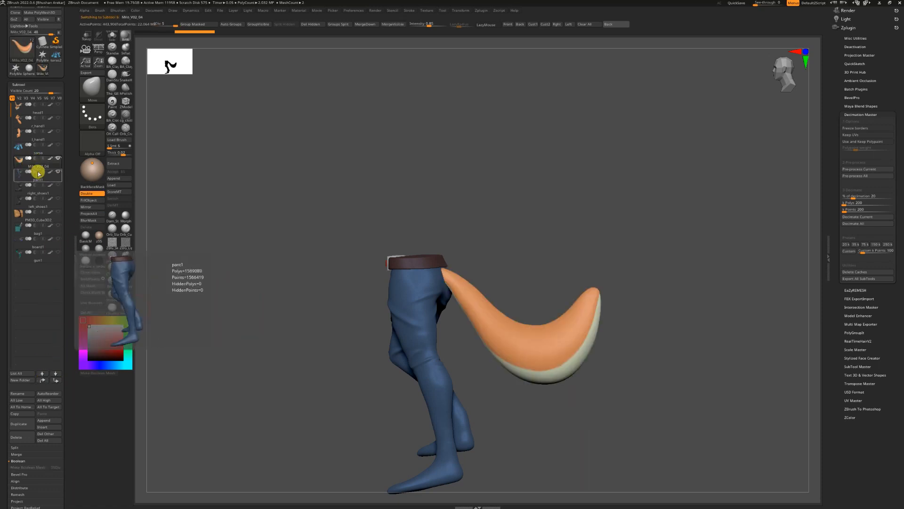
click(35, 172)
click(94, 302)
mouse_move(198, 306)
mouse_down()
mouse_move(250, 309)
mouse_move(205, 292)
mouse_up()
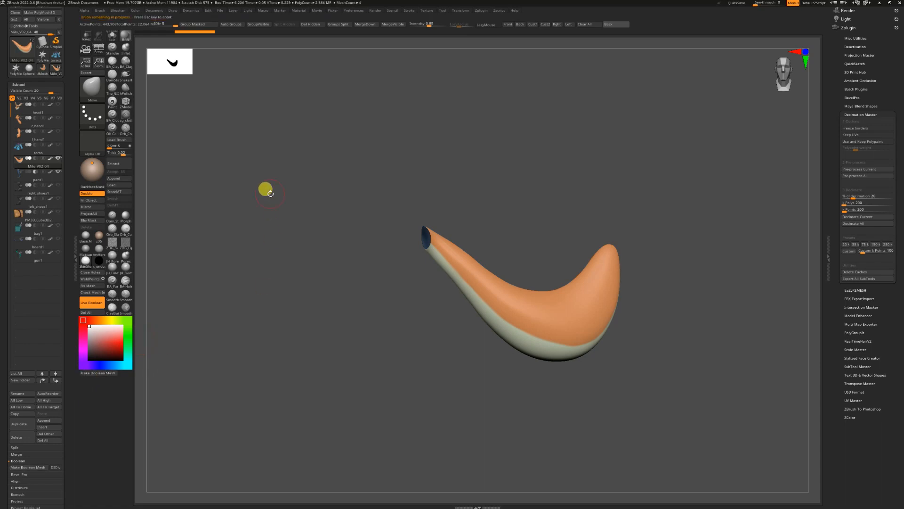
Step: Isolate and rename the cut tail from the Boolean mesh, and append it to the assembled character tool
click(317, 40)
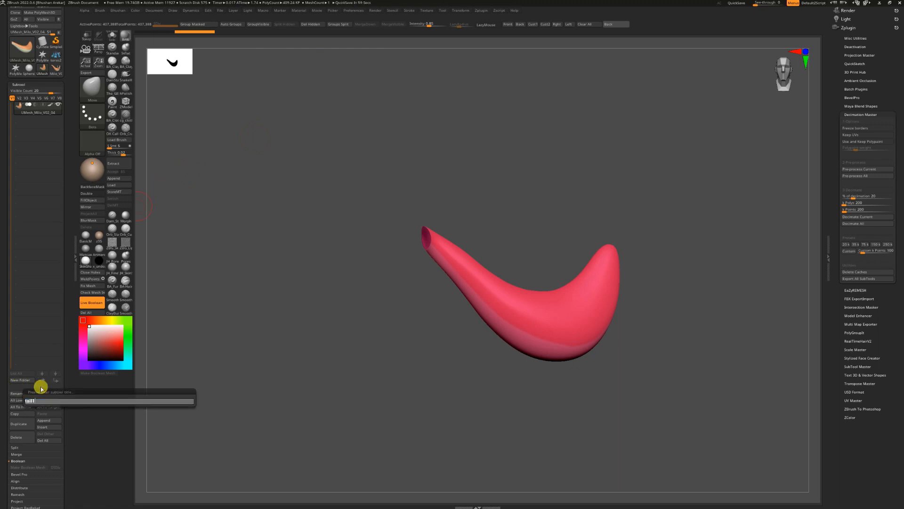
click(55, 56)
drag(152, 131, 595, 264)
click(122, 179)
click(342, 195)
drag(490, 242, 615, 252)
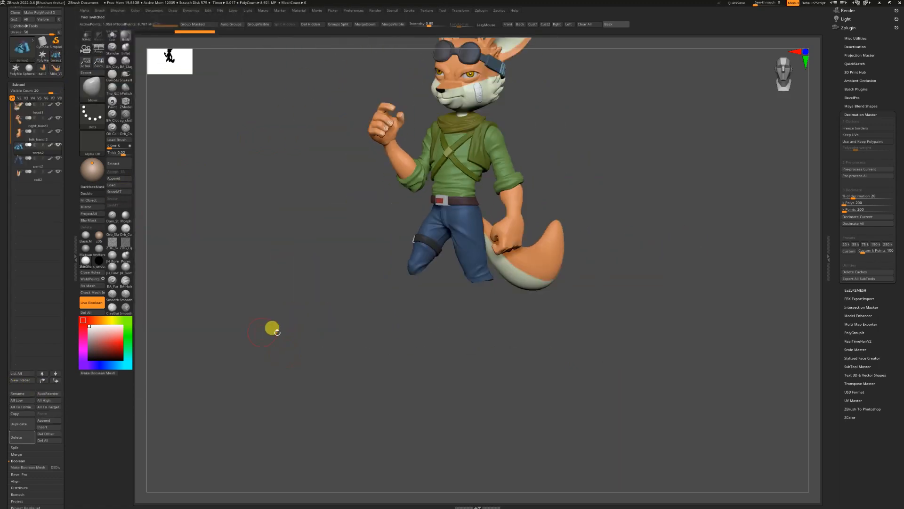
alt+drag(273, 328, 249, 364)
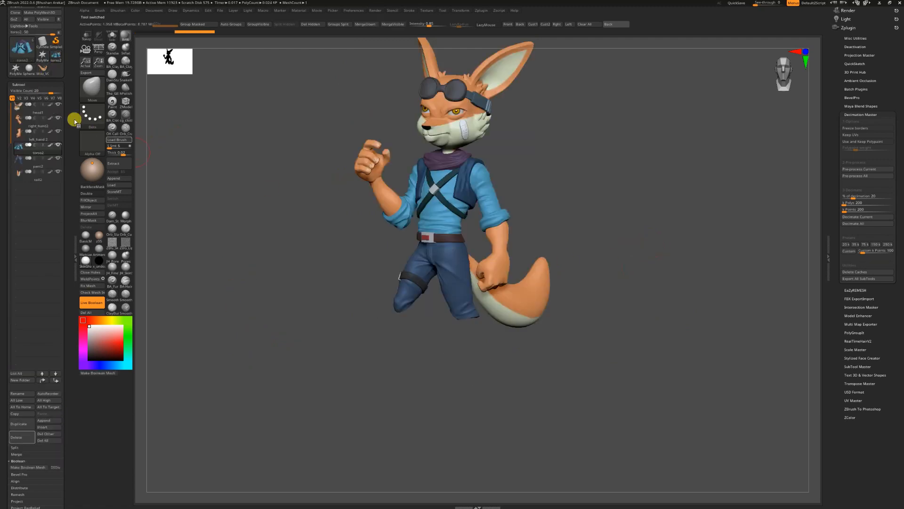
Step: Return to the original character tool and show only the pouch, backpack, board and gun subtools
click(32, 174)
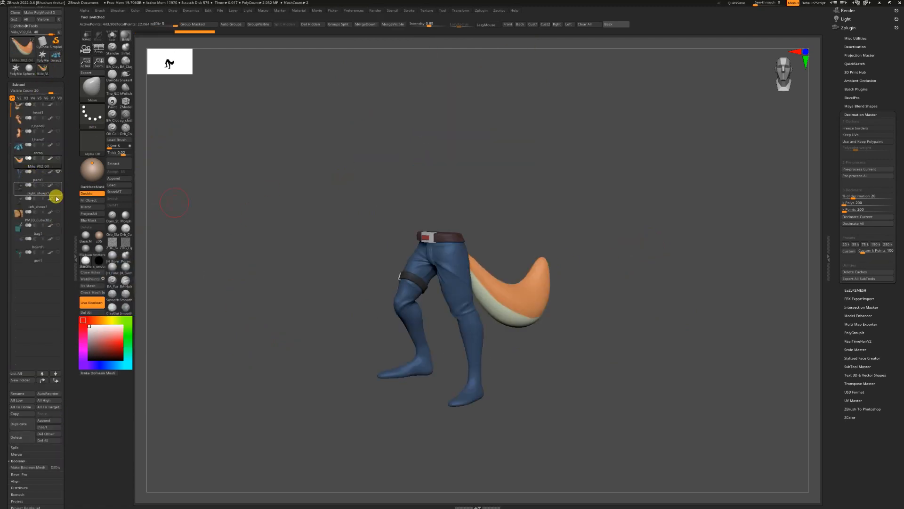
click(44, 176)
key(f)
drag(257, 230, 235, 273)
click(58, 171)
click(59, 212)
click(59, 199)
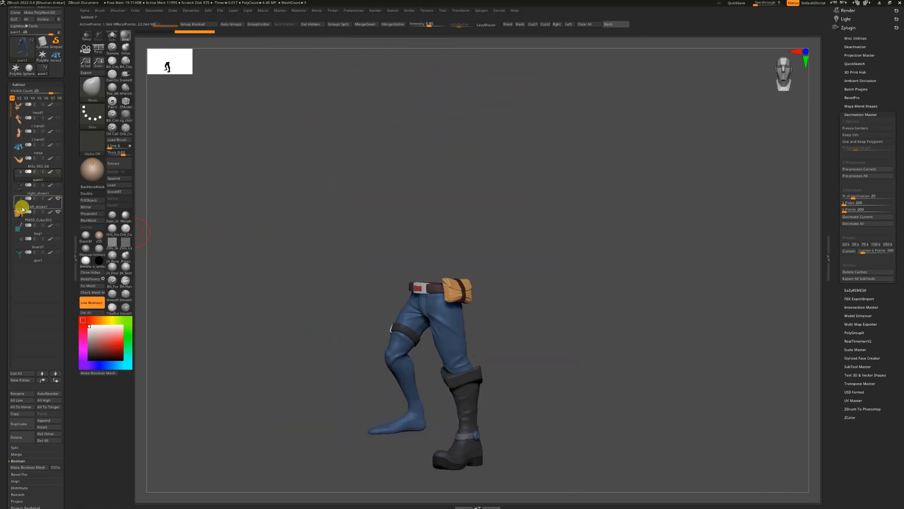
click(22, 205)
click(58, 199)
drag(59, 226, 58, 253)
drag(166, 241, 199, 216)
click(55, 55)
click(113, 178)
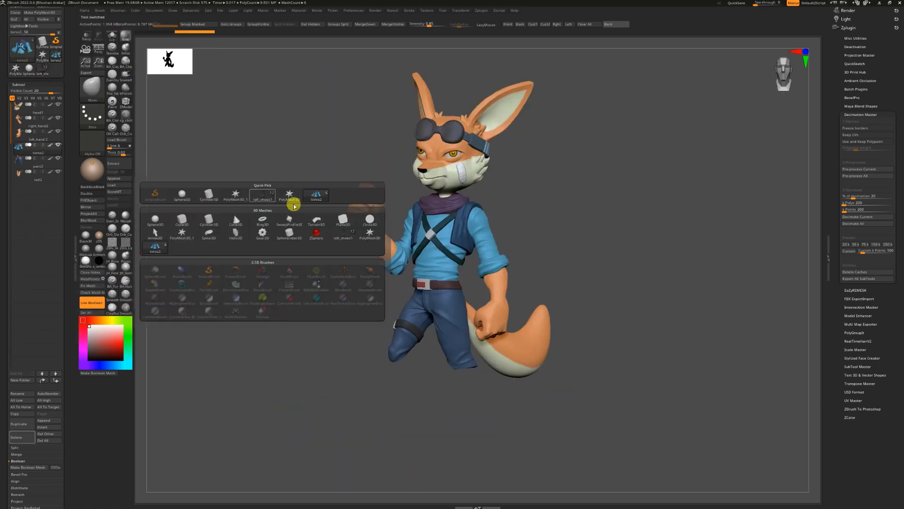
click(267, 196)
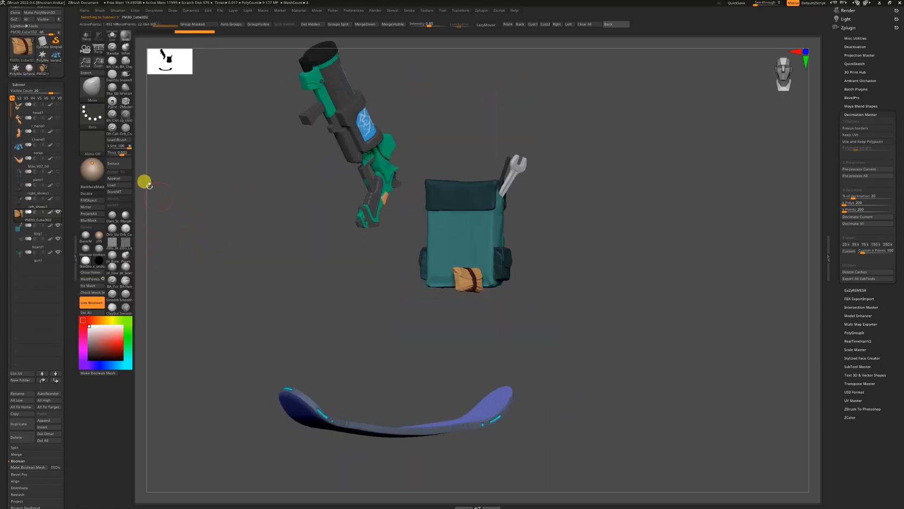
Step: Append the belt pouch and the backpack from the original character tool to the assembled character tool
click(55, 55)
click(113, 178)
click(259, 196)
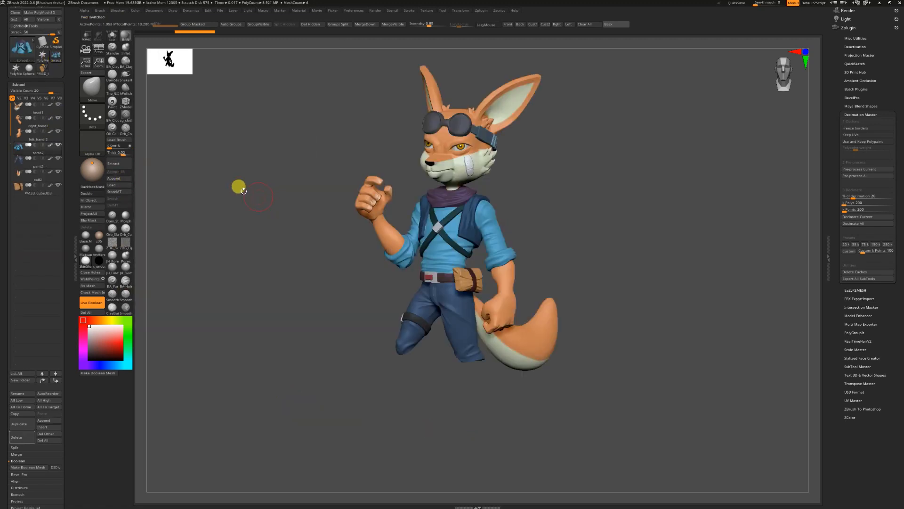
click(43, 69)
click(56, 55)
click(114, 178)
click(262, 194)
Step: Append the board and the gun from the original character tool to the assembled character tool
click(43, 69)
click(56, 55)
click(124, 182)
click(343, 238)
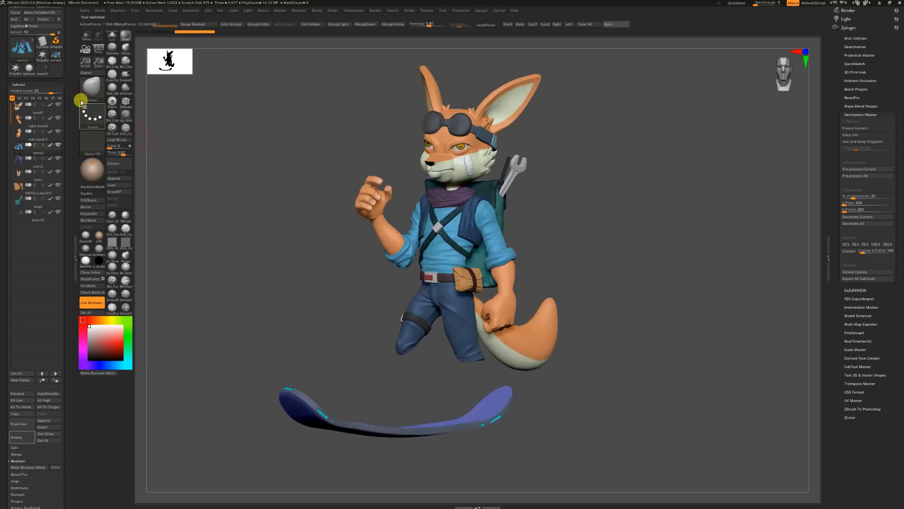
click(50, 76)
click(56, 59)
click(115, 180)
click(264, 196)
Step: Append the right shoe and the left shoe from the original character tool to the assembled character tool
click(43, 71)
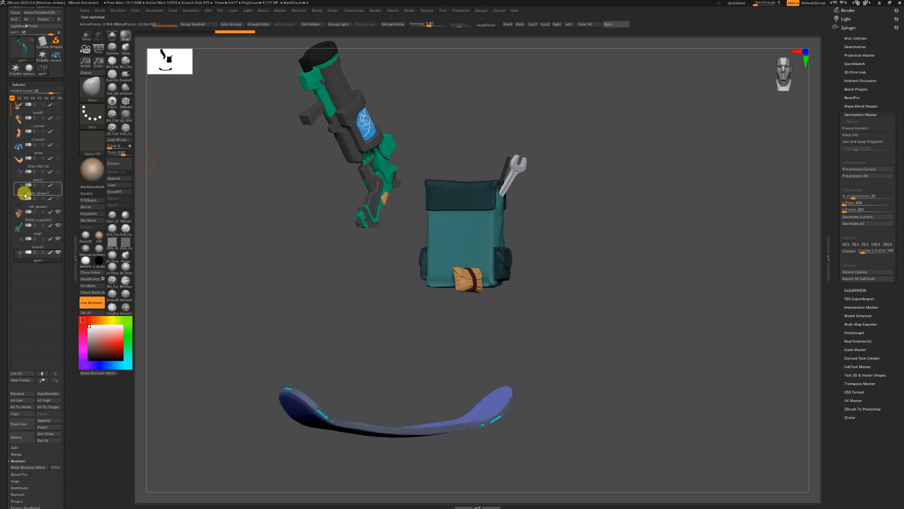
click(24, 194)
click(57, 58)
click(116, 179)
click(271, 198)
click(44, 70)
click(29, 204)
click(57, 59)
click(125, 180)
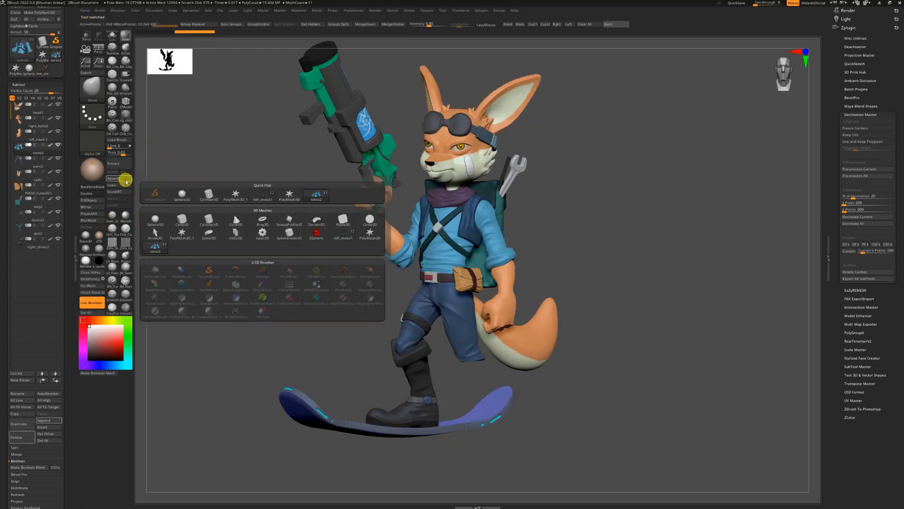
click(266, 200)
alt+drag(207, 206, 217, 198)
Step: Show only the backpack and the torso, set the torso to subtract, and preview the backpack's cut with Live Boolean
click(519, 25)
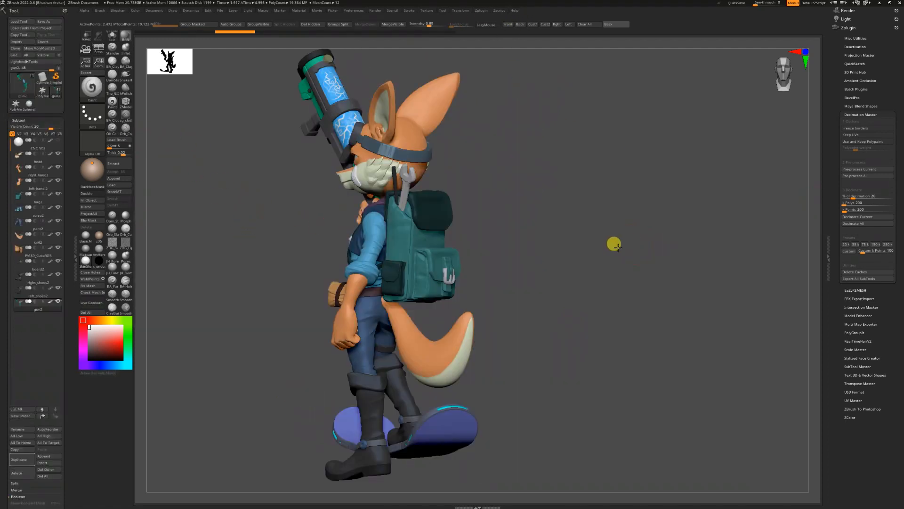
drag(613, 244, 488, 241)
click(59, 195)
click(59, 208)
drag(198, 231, 242, 259)
click(34, 209)
key(shift+f)
click(91, 304)
drag(203, 294, 256, 292)
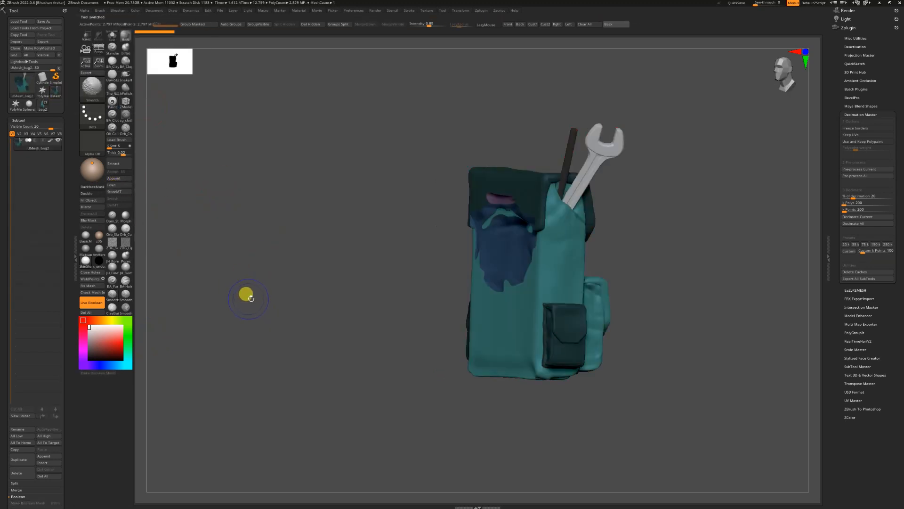
Step: Replace the original backpack in the character tool with the Boolean-cut backpack mesh
click(370, 27)
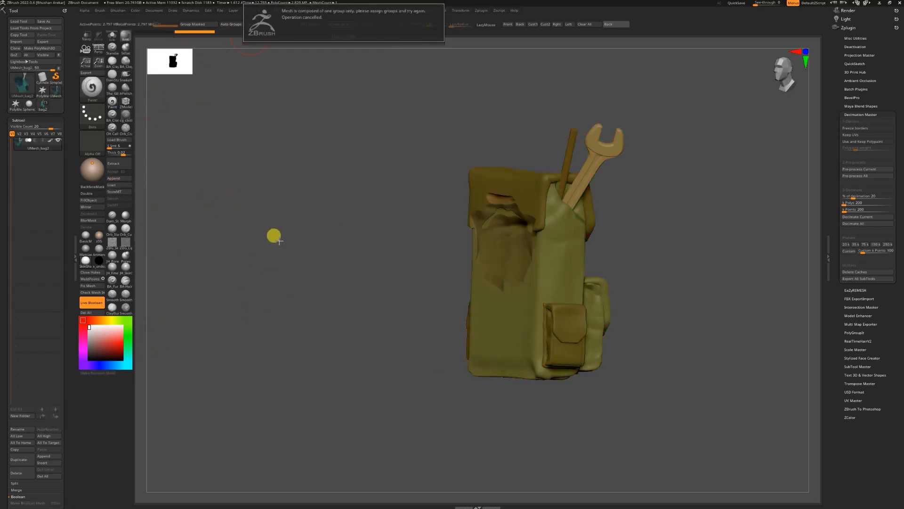
click(56, 92)
click(43, 105)
drag(288, 281, 231, 271)
click(81, 300)
key(alt+s)
click(22, 473)
click(84, 490)
click(122, 179)
click(316, 196)
Step: Move the cut backpack away from the torso to check the fit, and undo the move
drag(287, 210, 247, 222)
key(alt+s)
key(w)
click(20, 309)
drag(429, 233, 525, 232)
drag(702, 233, 747, 228)
key(ctrl+z)
drag(181, 259, 224, 260)
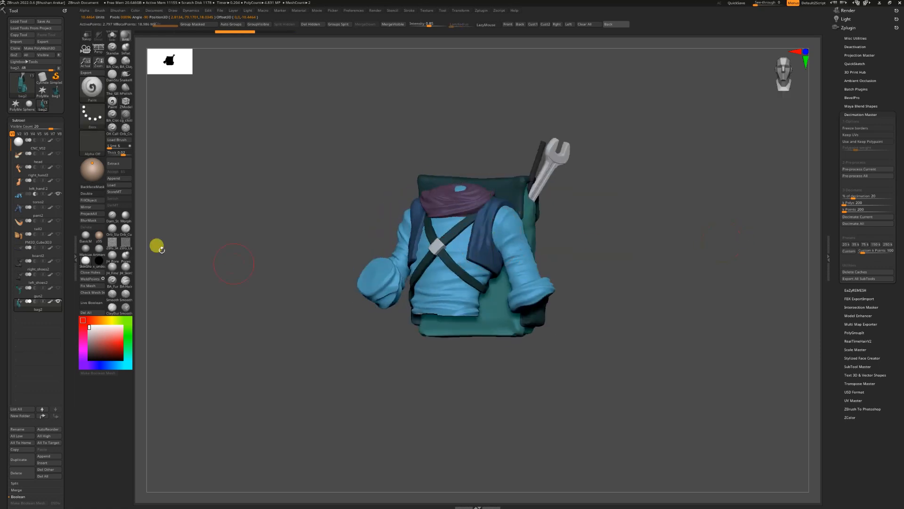
Step: Show all parts again, isolate the belt pouch, and rename its subtool as pouch
key(q)
shift+click(58, 207)
mouse_move(235, 292)
alt+mouse_down()
mouse_move(444, 20)
mouse_move(285, 290)
mouse_move(262, 302)
alt+mouse_up()
ctrl+right_drag(452, 247, 473, 320)
alt+click(475, 321)
key(alt+s)
drag(266, 346, 275, 342)
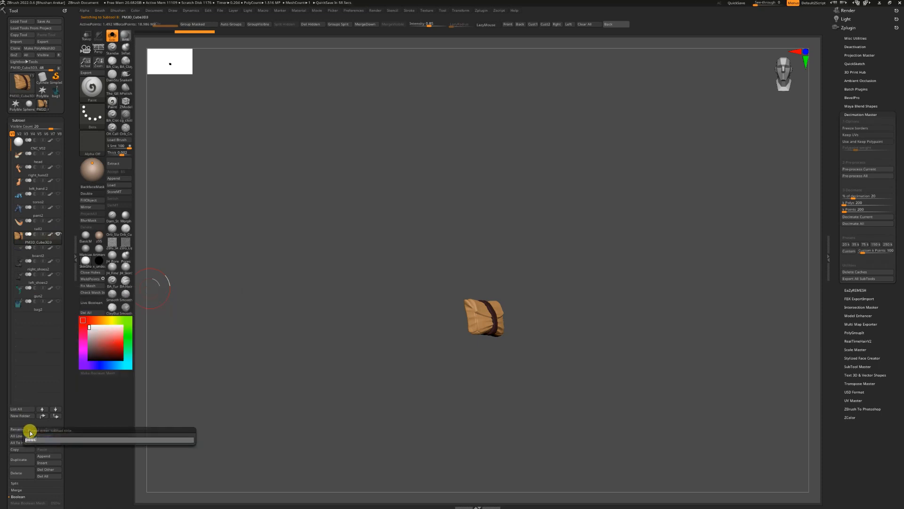
Step: Show the pants with the pouch, set the pants to subtract, and preview the pouch's cut with Live Boolean
click(58, 207)
key(alt+s)
drag(252, 247, 284, 258)
click(34, 221)
click(92, 303)
drag(245, 325, 383, 337)
ctrl+right_drag(383, 336, 239, 336)
drag(238, 336, 151, 350)
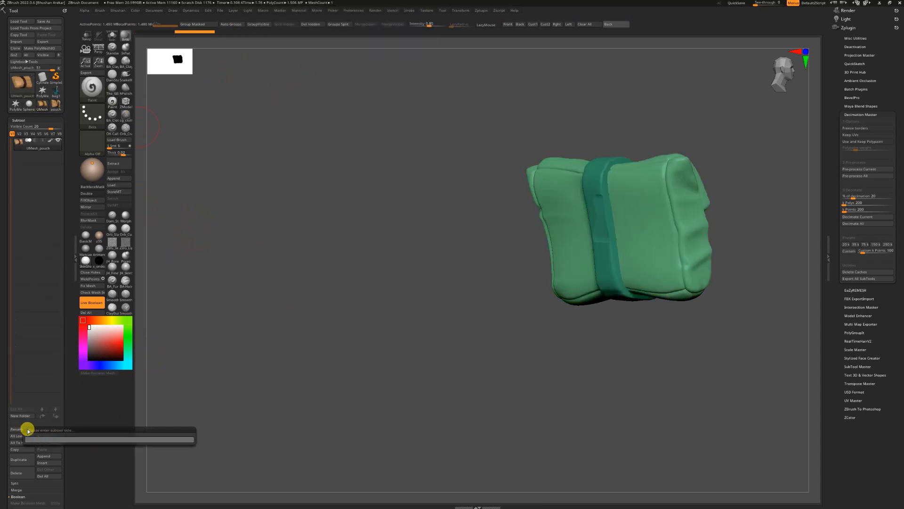
Step: Rename the Boolean pouch mesh and replace the original pouch in the character tool with it
key(Return)
drag(370, 309, 307, 349)
click(43, 104)
key(ctrl+shift+f)
click(91, 303)
click(28, 471)
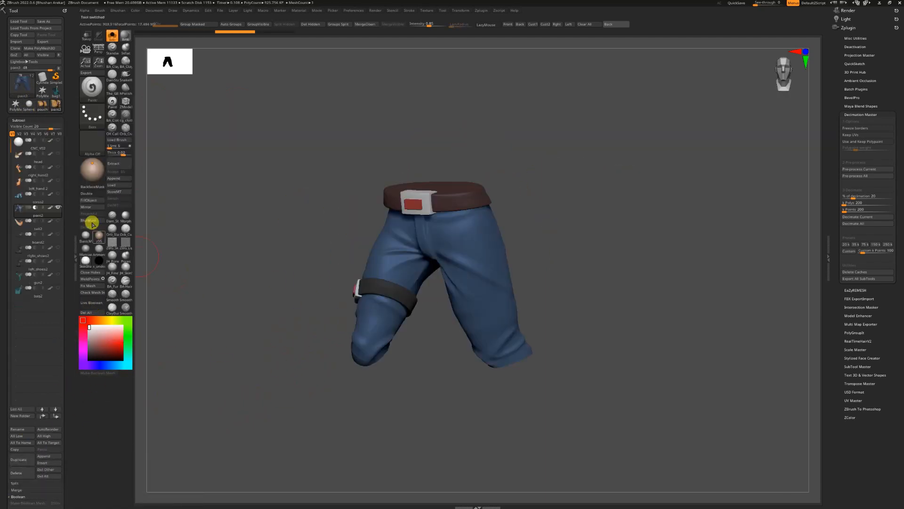
key(ctrl+shift+f)
click(127, 175)
click(244, 253)
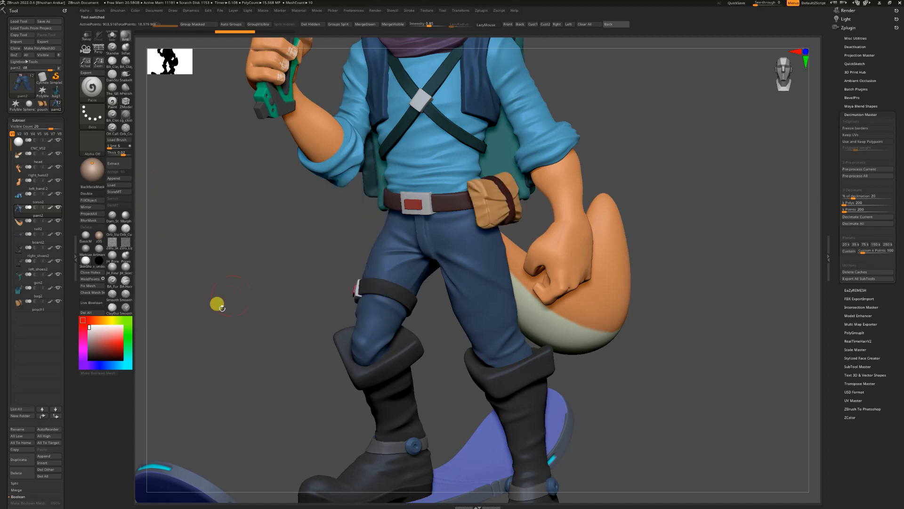
Step: Examine how the cut pouch fits on the assembled character
drag(244, 253, 21, 302)
drag(686, 221, 499, 383)
key(w)
alt+click(534, 222)
alt+drag(535, 222, 467, 273)
key(f)
key(q)
Step: Show only the right shoe and the board, place the board above the subtracting shoes, and preview with Live Boolean
alt+click(377, 279)
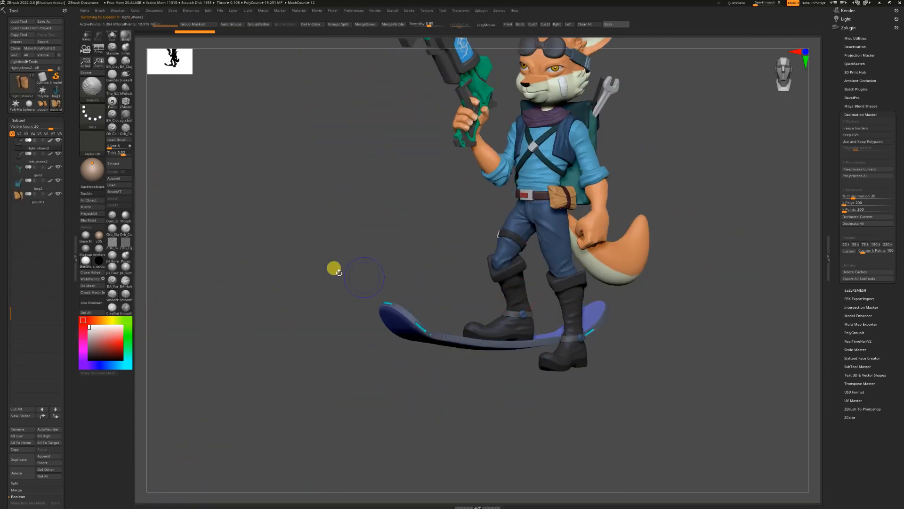
shift+click(58, 140)
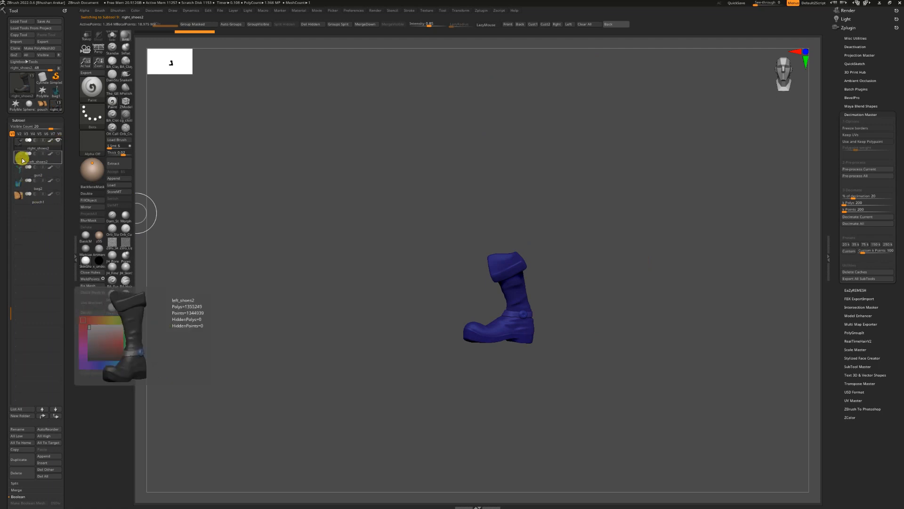
key(alt+Up)
drag(188, 198, 188, 264)
click(92, 303)
drag(160, 311, 83, 309)
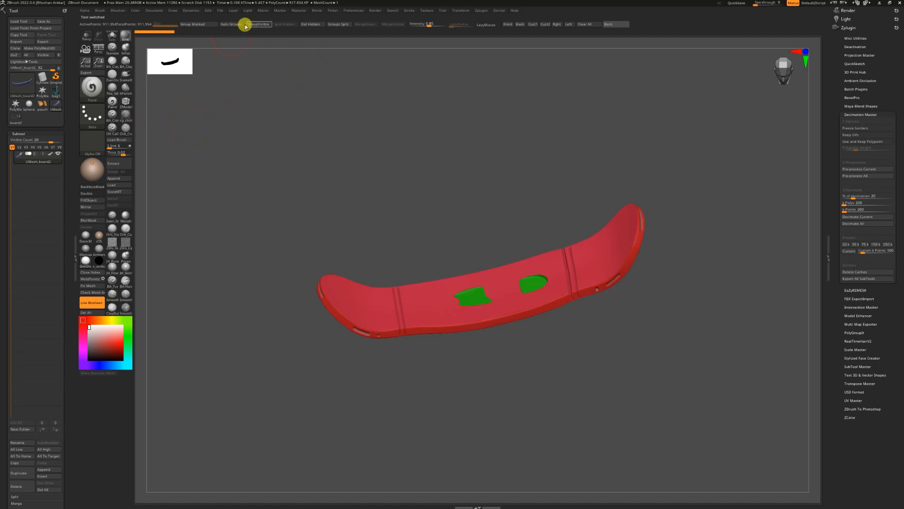
Step: Split the Boolean board mesh into its polygroups and rename the board piece as board
click(330, 24)
click(19, 442)
text(boa)
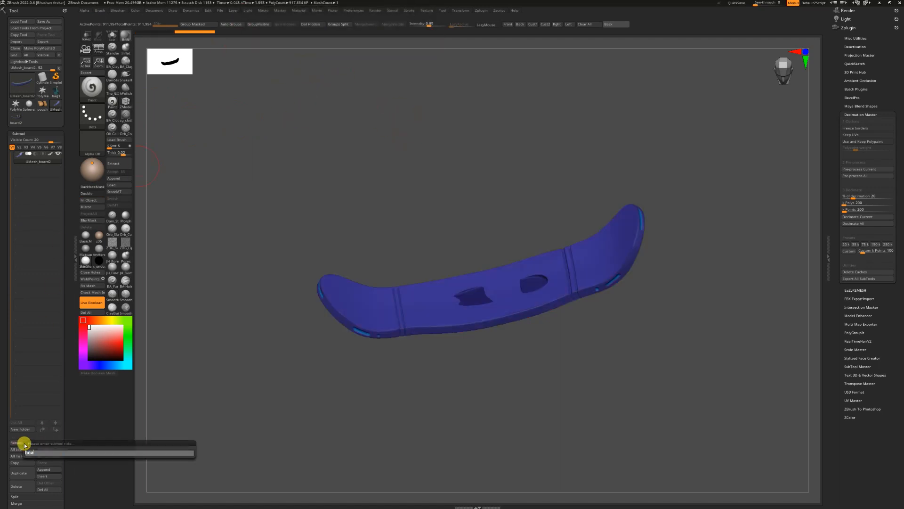
Step: Return to the character tool, delete the original board, and append the cut board in its place
click(56, 90)
click(41, 490)
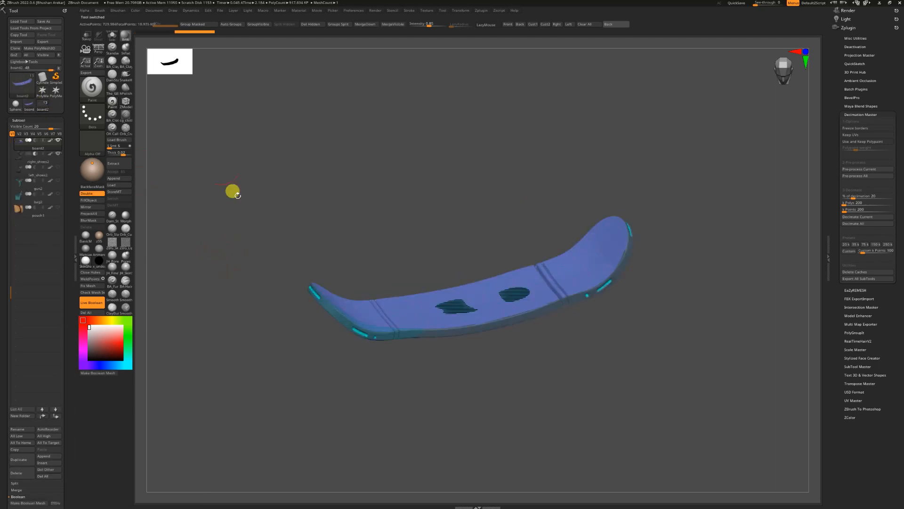
click(17, 478)
click(126, 178)
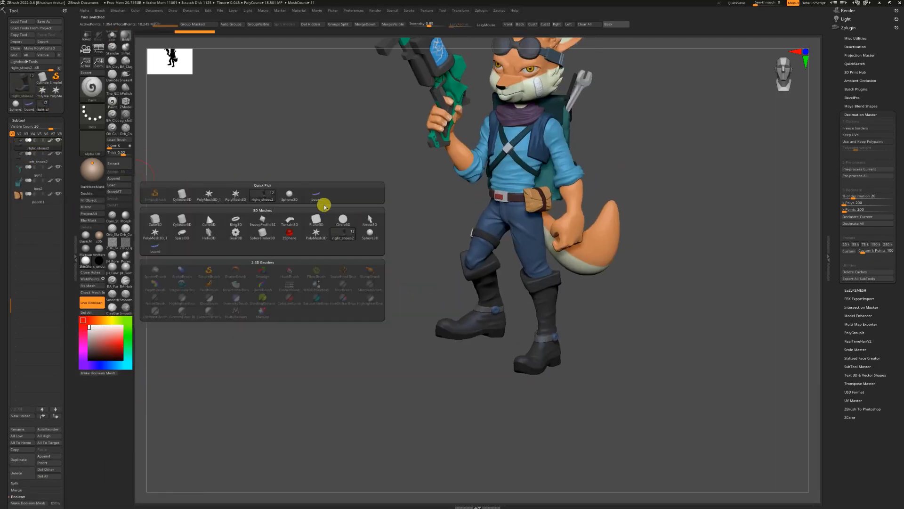
click(315, 195)
key(w)
scroll(424, 259, up, 3)
key(q)
scroll(402, 404, down, 5)
scroll(196, 284, up, 4)
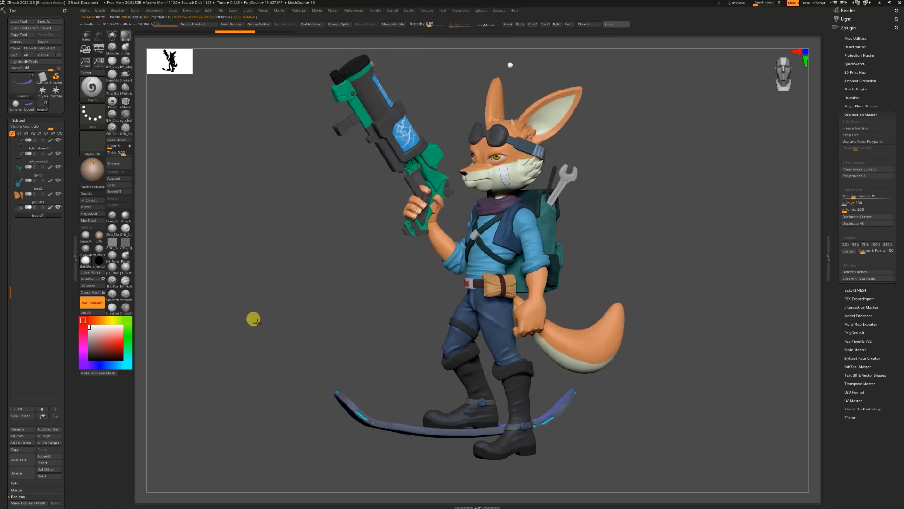
Step: Select the gun and examine the area where it meets the right hand to choose a splitting place
scroll(275, 315, up, 5)
alt+click(458, 345)
key(ctrl+shift+s)
scroll(325, 422, up, 3)
key(ctrl+shift+s)
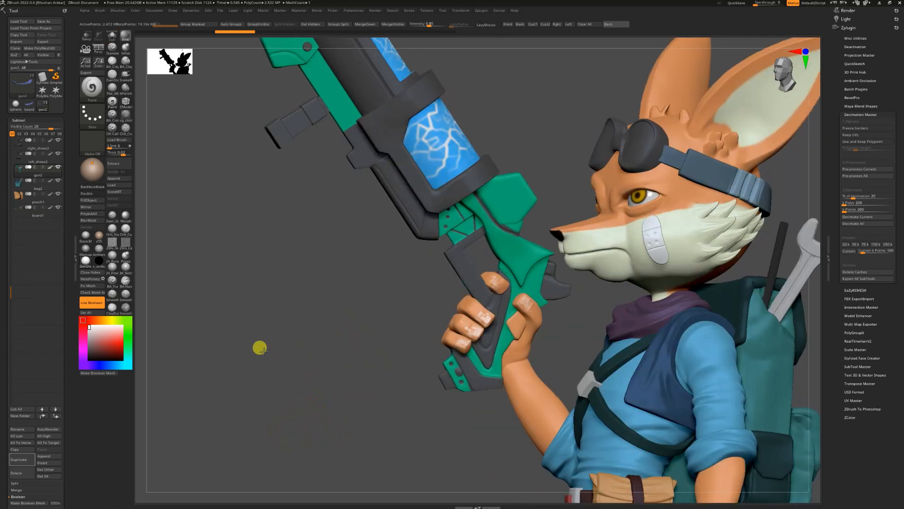
scroll(285, 416, up, 3)
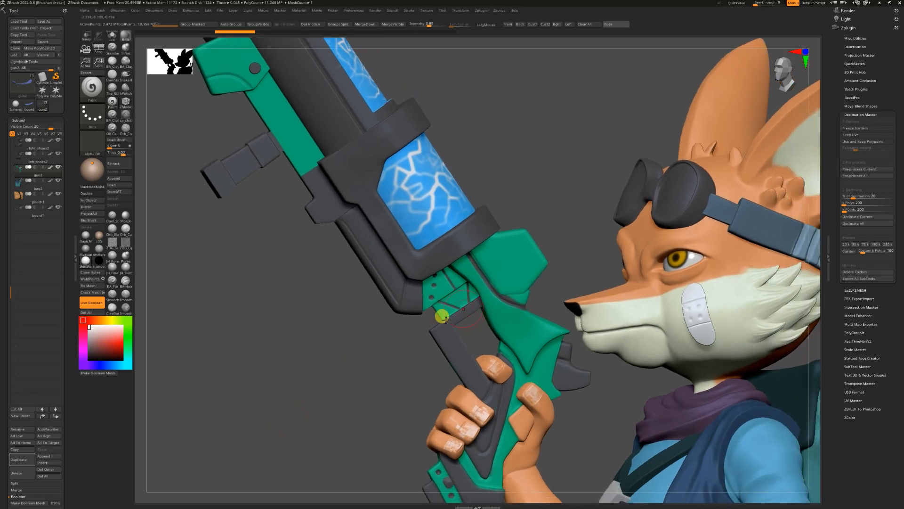
drag(418, 317, 389, 292)
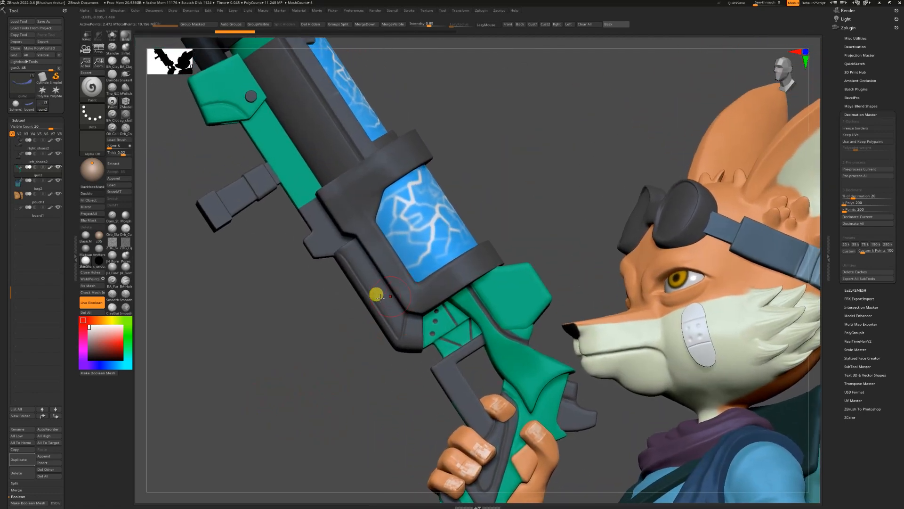
Step: Isolate the gun and slice it across between the barrel body and the grip with the SliceCurve brush
ctrl+shift+click(91, 87)
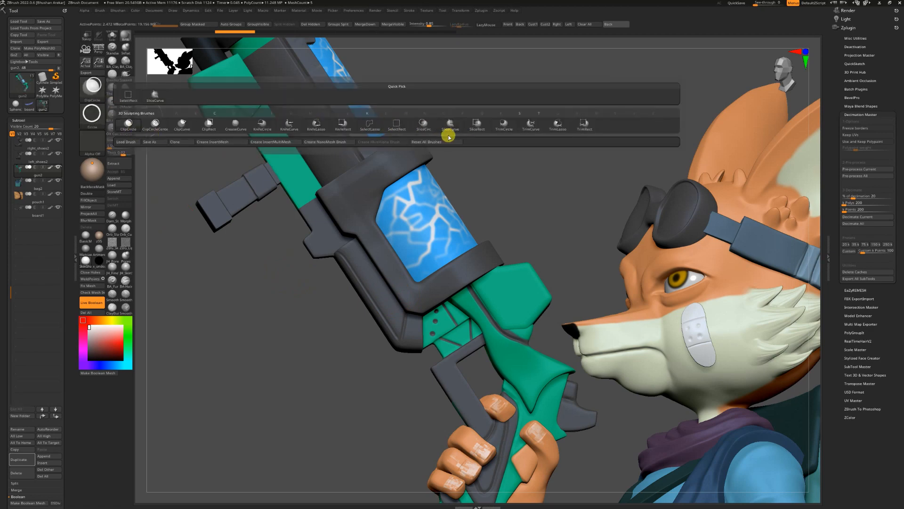
key(alt+s)
key(b)
key(p)
key(a)
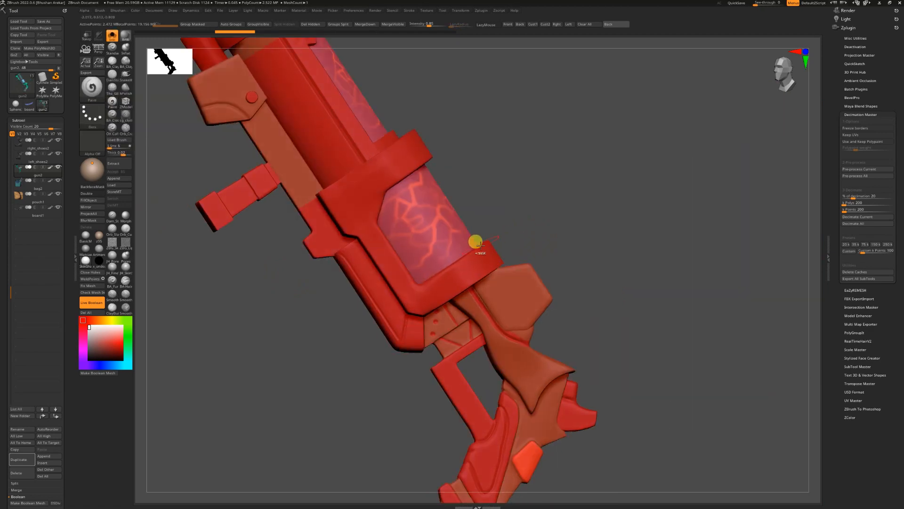
ctrl+shift+drag(490, 230, 490, 230)
drag(518, 244, 631, 295)
key(shift+f)
Step: Split the sliced gun into separate subtools by polygroup and select one of the resulting pieces
click(339, 24)
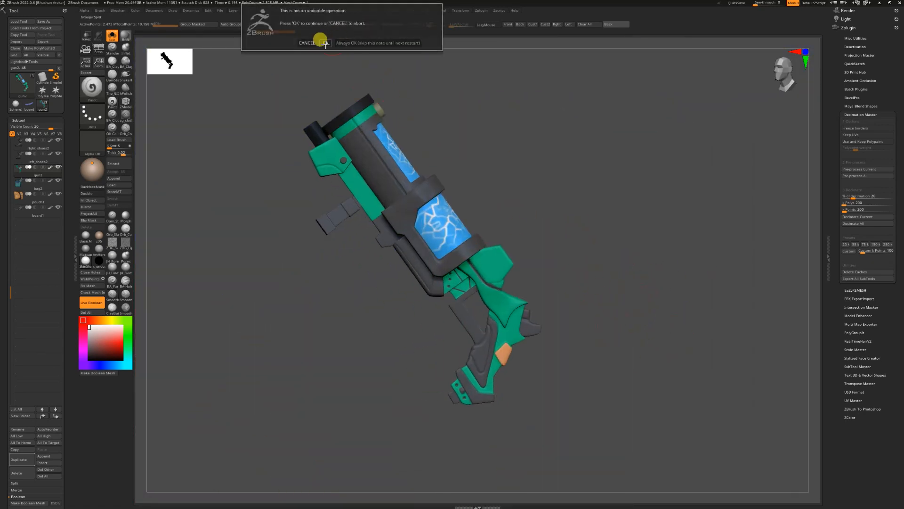
click(325, 43)
key(space)
drag(551, 359, 362, 423)
click(37, 182)
ctrl+drag(336, 426, 289, 411)
Step: Isolate the right hand together with the gun's grip half and merge them into one mesh with Make Boolean Mesh
key(ctrl+shift+s)
alt+click(446, 320)
key(ctrl+shift+s)
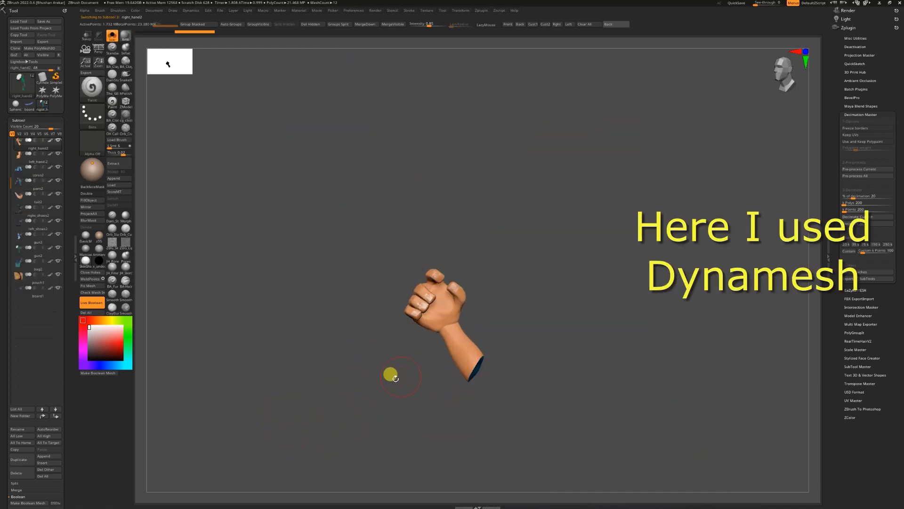
click(58, 247)
drag(326, 281, 135, 316)
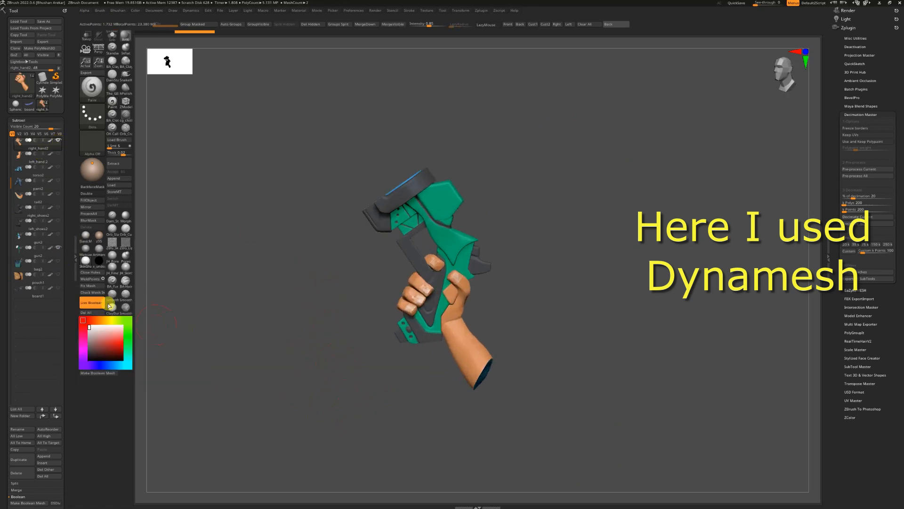
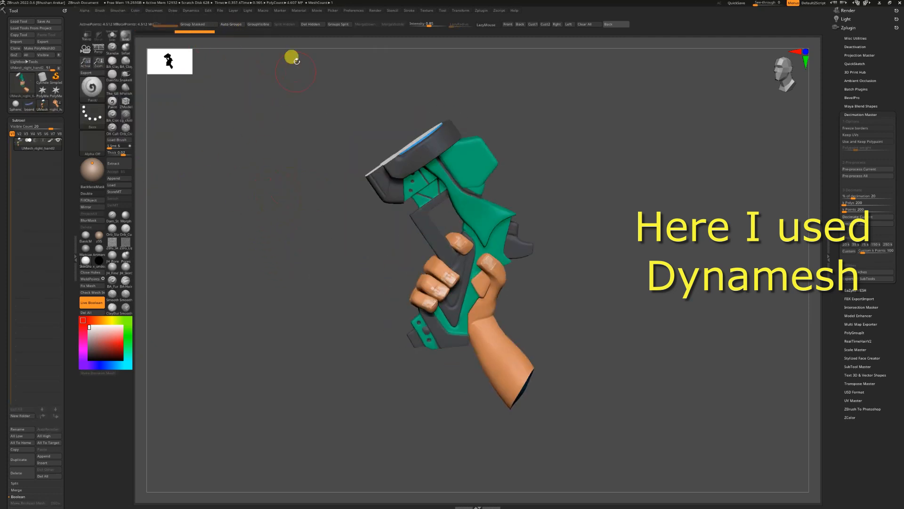
Step: Delete the leftover piece split off the merged hand and grip, and rename the remaining mesh gun_hand1
click(51, 471)
click(94, 465)
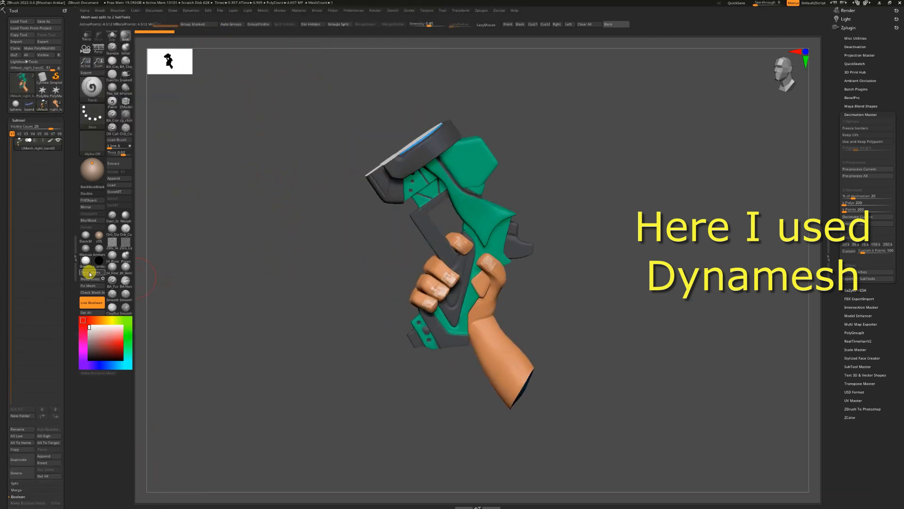
click(343, 24)
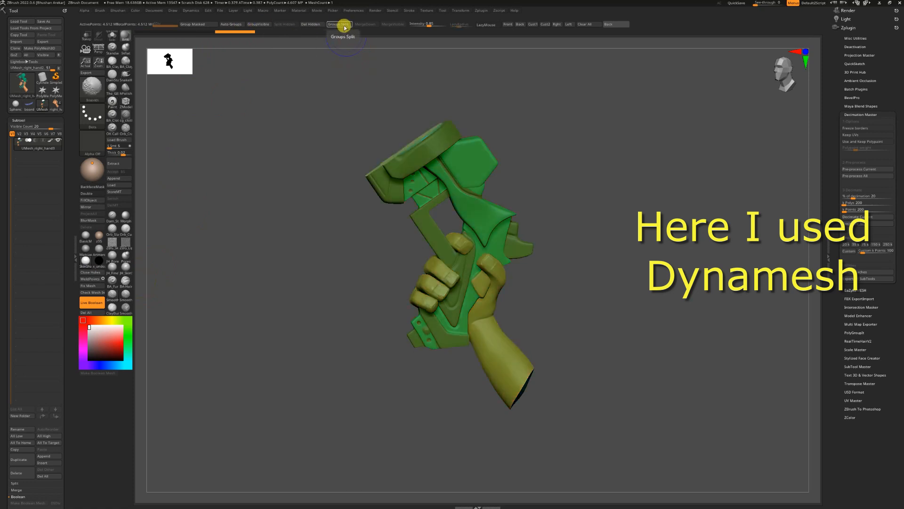
click(21, 429)
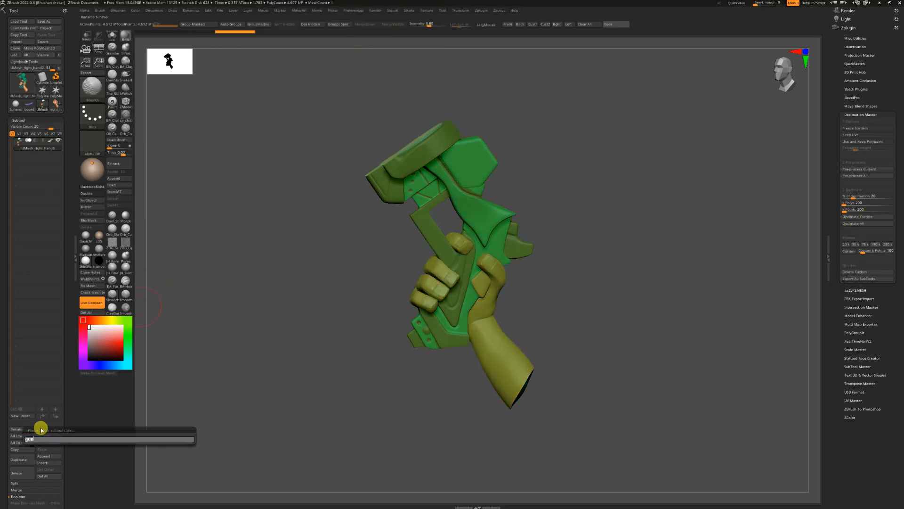
key(Return)
Step: Return to the character tool and delete its separate right hand and gun grip subtools
click(56, 104)
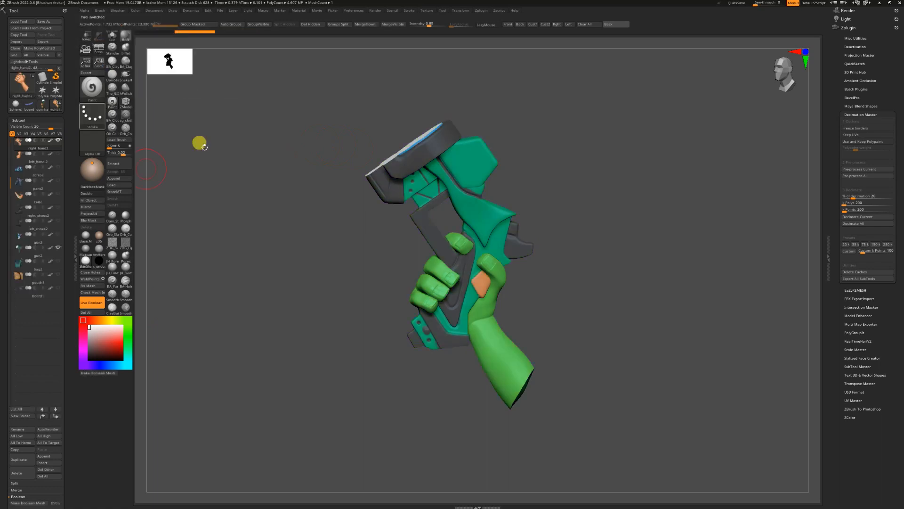
click(16, 472)
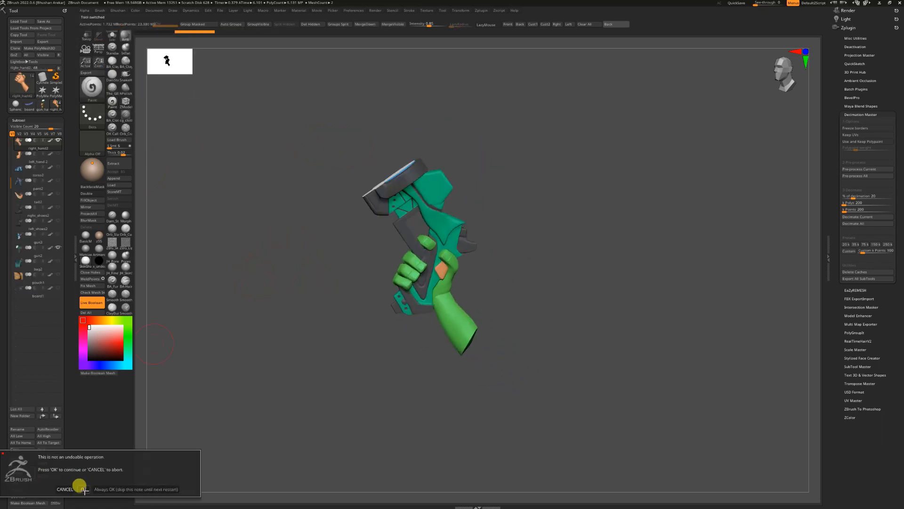
click(76, 484)
click(16, 472)
click(76, 484)
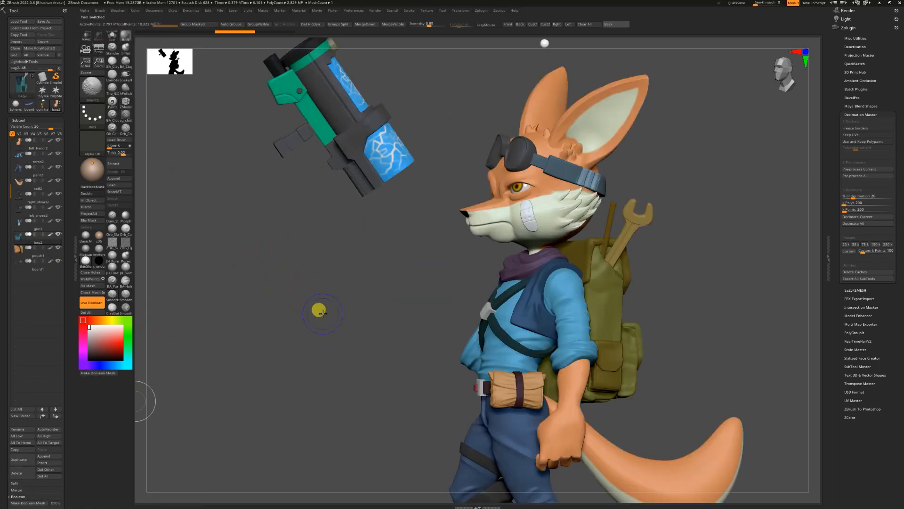
Step: Append the merged hand-and-grip mesh to the character and check it in isolation
drag(289, 296, 146, 213)
click(113, 178)
click(310, 317)
key(shift+s)
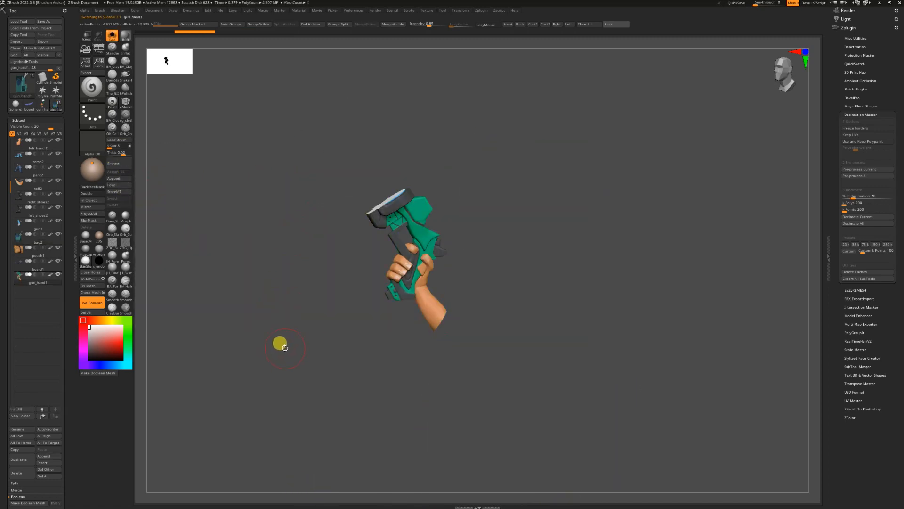
key(shift+s)
Step: Select individual subtools around the gun and character and examine how the assembled parts fit together
drag(262, 339, 591, 289)
alt+click(531, 267)
key(shift+s)
key(shift+s)
drag(531, 267, 411, 337)
alt+click(411, 337)
drag(604, 281, 806, 252)
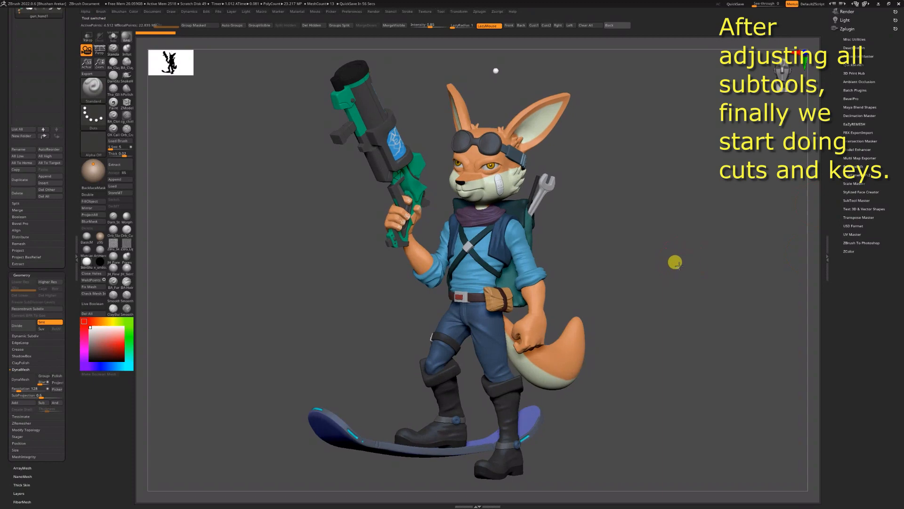
Step: Open the choice of meshes that can be appended to the character as a new subtool
alt+drag(668, 269, 659, 242)
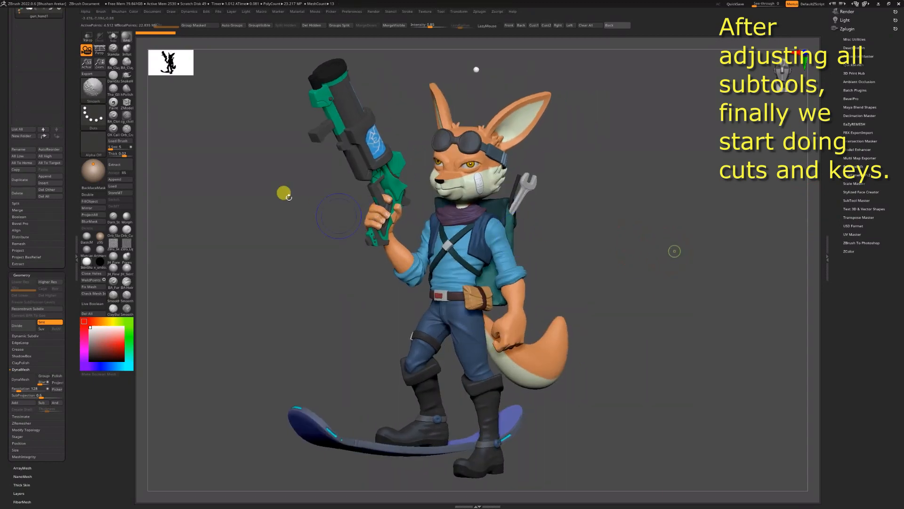
click(124, 181)
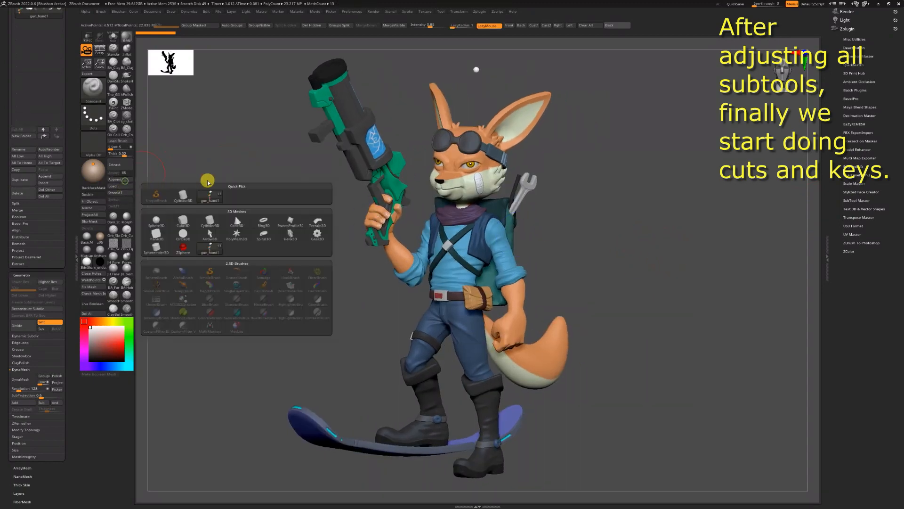
Step: Append a Cube3D as a new subtool, select it and rename it keys
click(183, 222)
key(n)
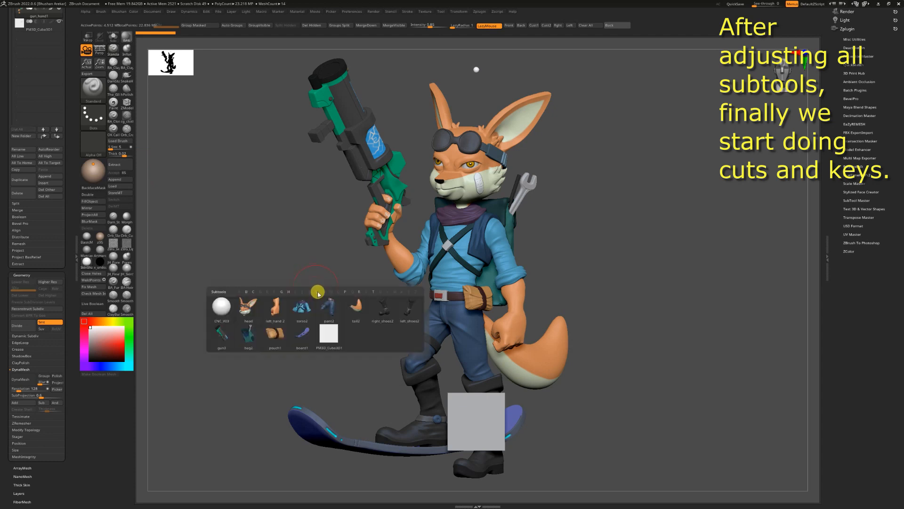
click(334, 337)
alt+drag(294, 297, 298, 256)
drag(61, 128, 62, 284)
click(32, 305)
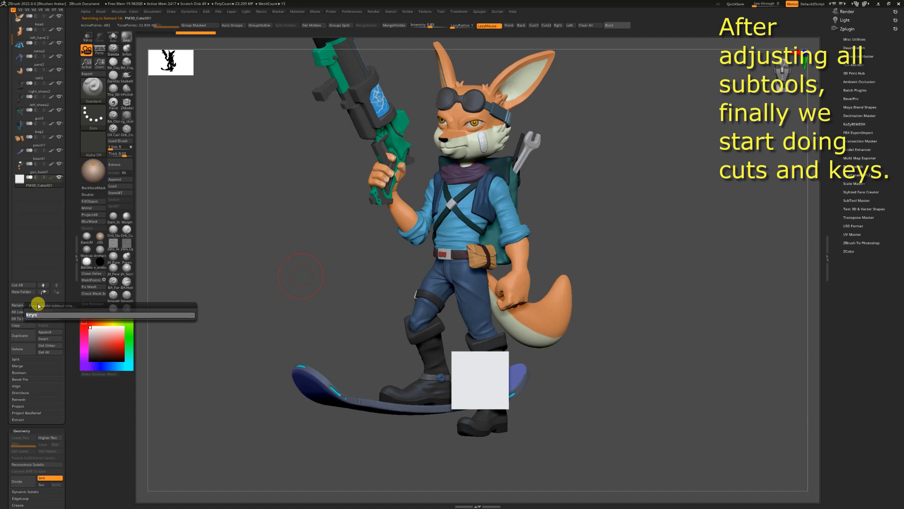
Step: Scale the keys cube into a narrow upright block and move it in front of the scarf below the chin
key(alt+s)
drag(654, 325, 608, 299)
alt+drag(608, 300, 658, 226)
key(alt+s)
alt+drag(672, 315, 556, 203)
click(509, 27)
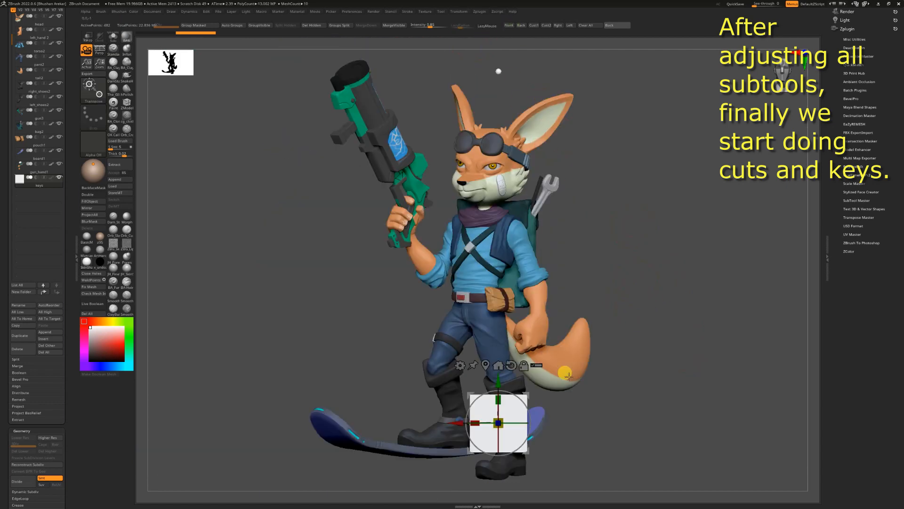
drag(704, 400, 626, 414)
drag(528, 450, 513, 245)
drag(620, 241, 487, 239)
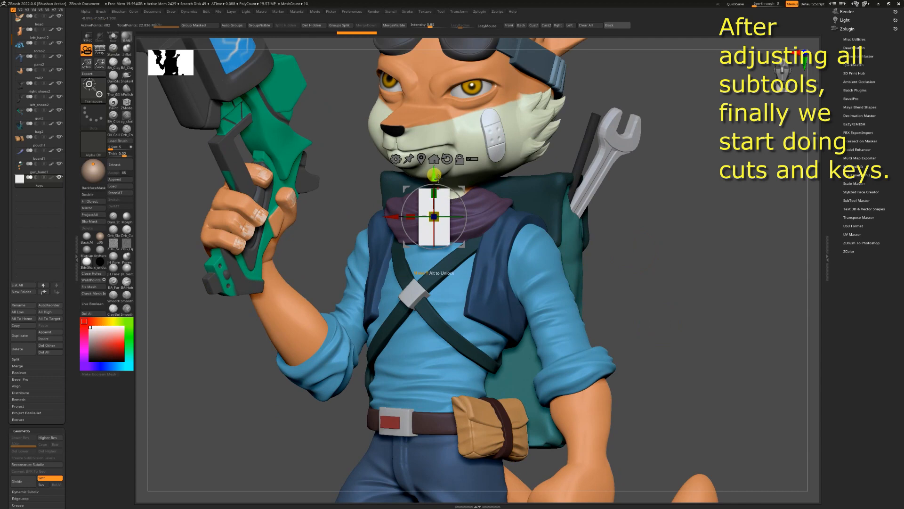
drag(688, 244, 469, 215)
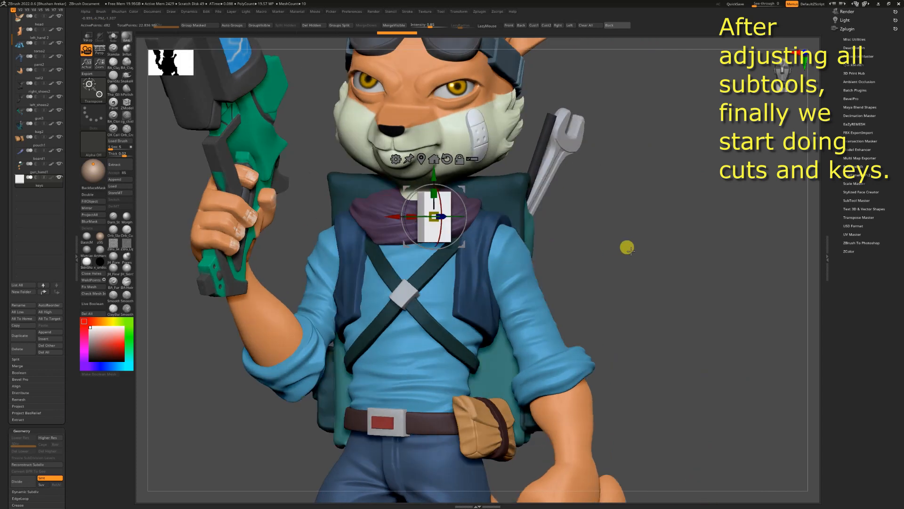
shift+drag(668, 271, 629, 260)
Step: Isolate the keys block and convert it to a high-resolution DynaMesh with Polish turned on
scroll(38, 343, down, 5)
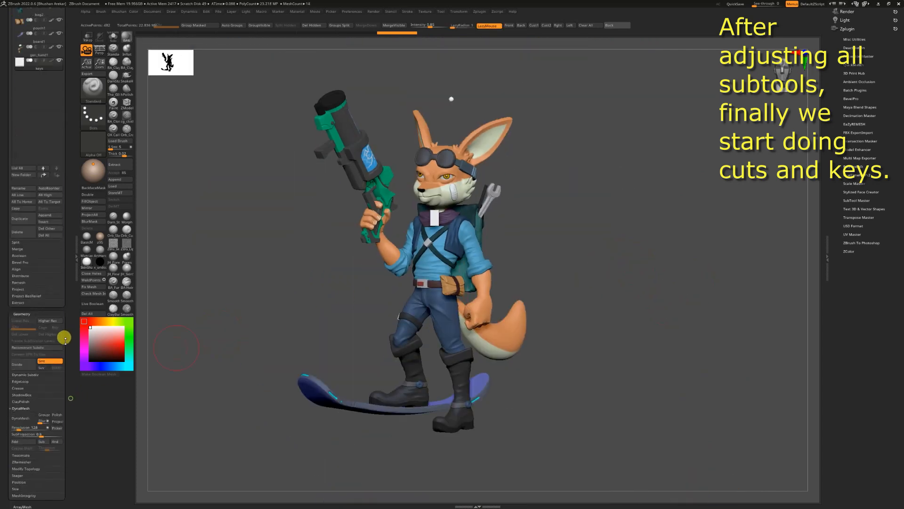
key(alt+s)
alt+drag(252, 281, 400, 429)
drag(233, 324, 241, 375)
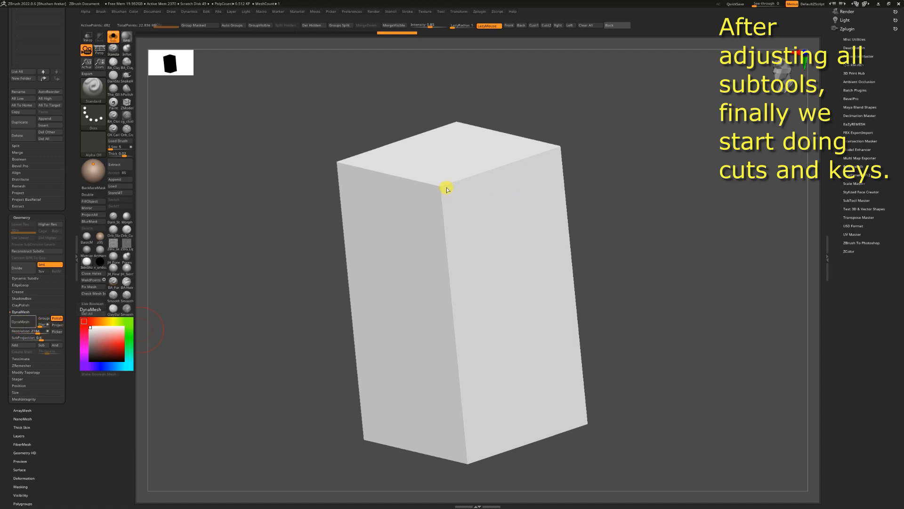
alt+drag(706, 196, 617, 212)
shift+drag(617, 212, 673, 216)
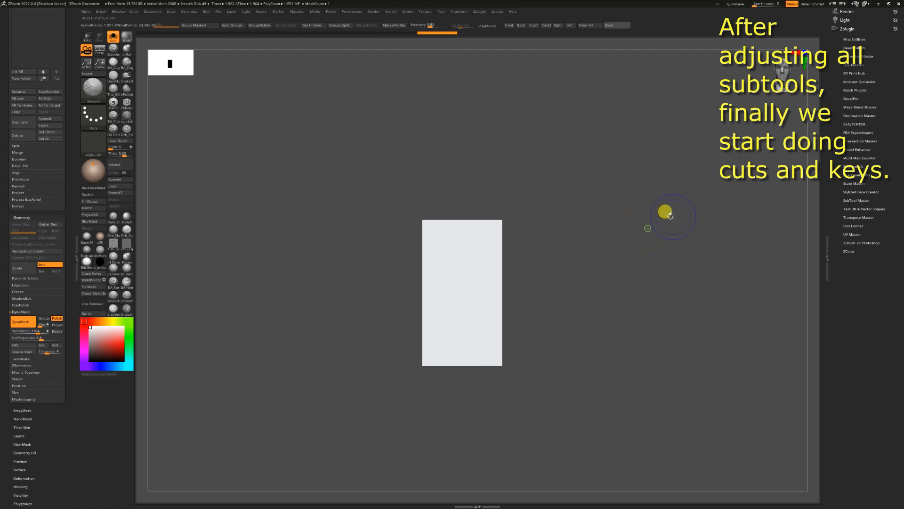
key(alt+s)
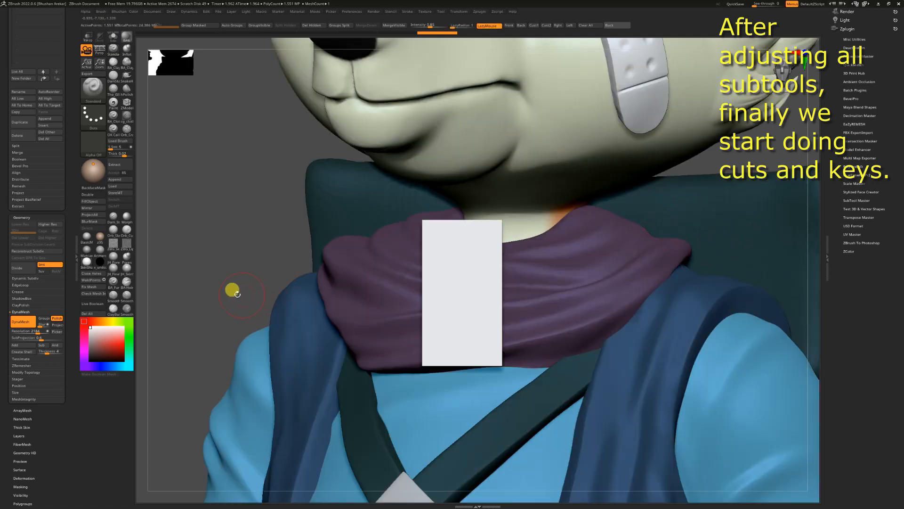
Step: Bring the whole character into view and move the left_hand 2 subtool below the tail in the subtool order
key(f)
alt+drag(687, 259, 620, 260)
drag(70, 151, 70, 476)
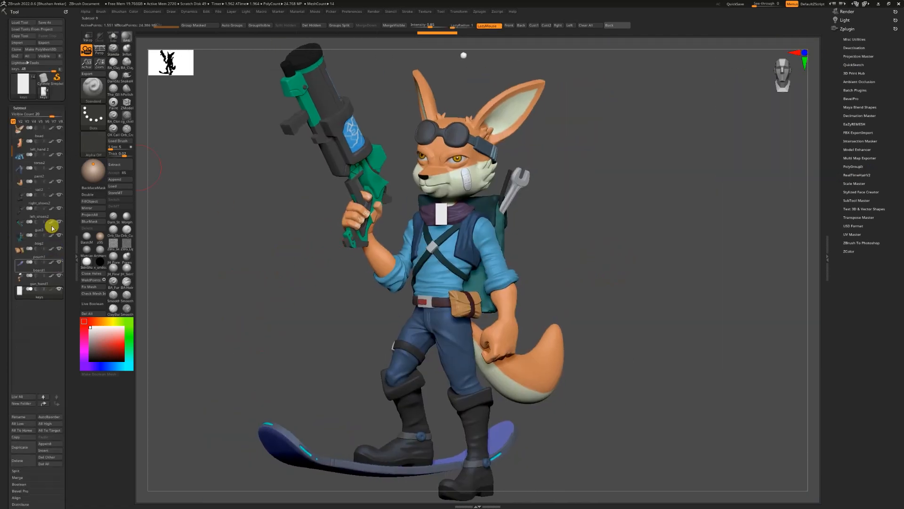
click(56, 406)
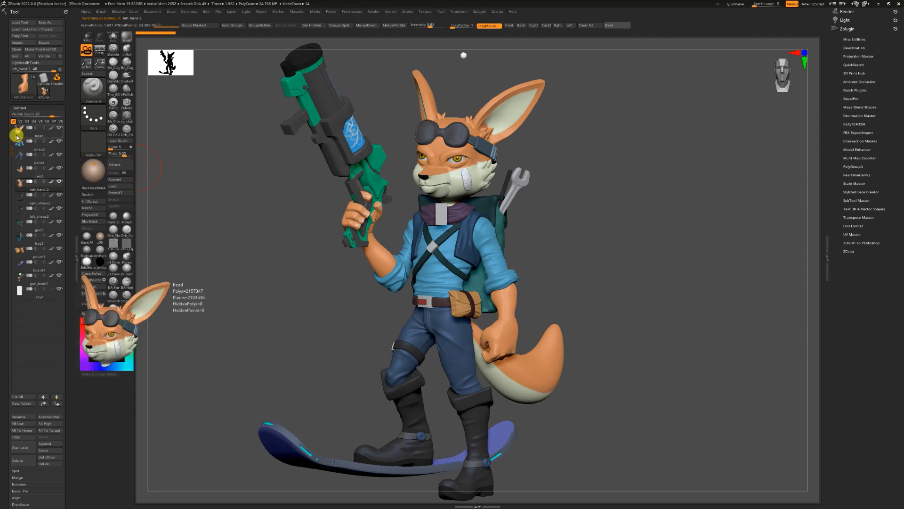
Step: Duplicate the keys block, rename the copy head_key and show it together with only the head
click(17, 135)
key(alt+s)
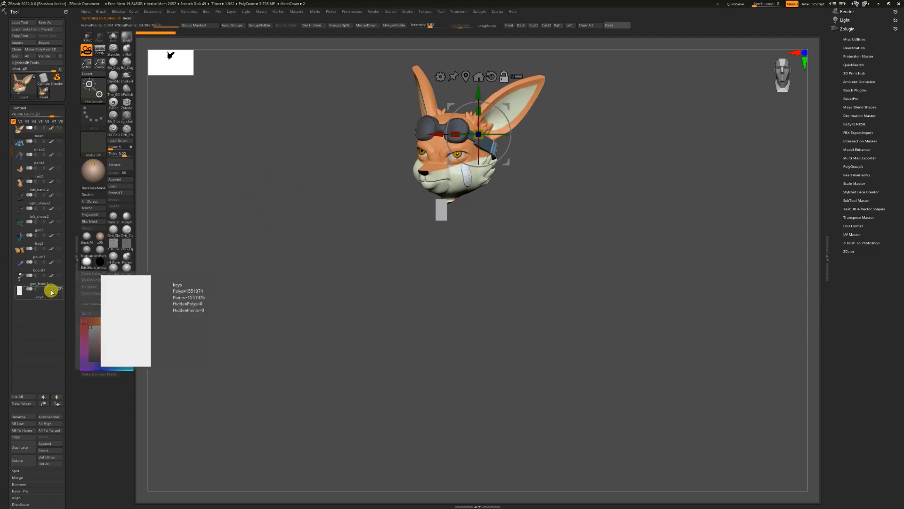
click(51, 289)
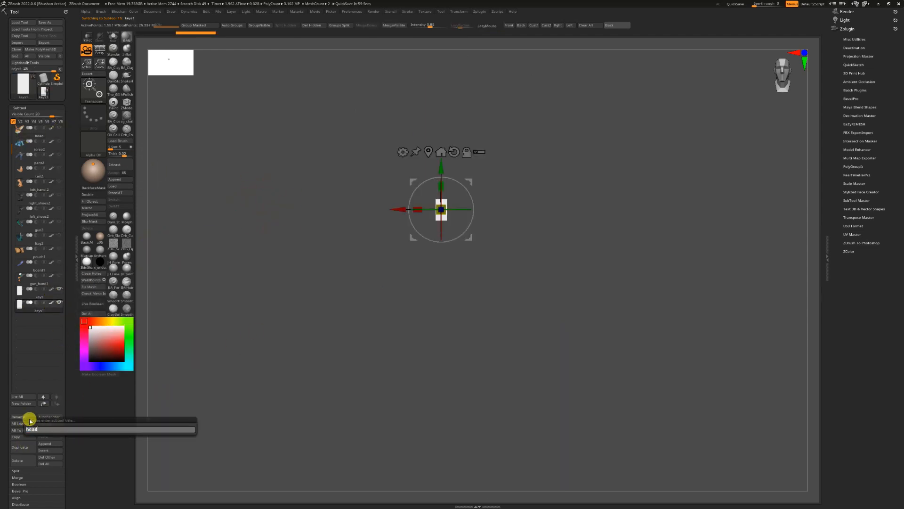
click(59, 128)
click(60, 141)
click(59, 140)
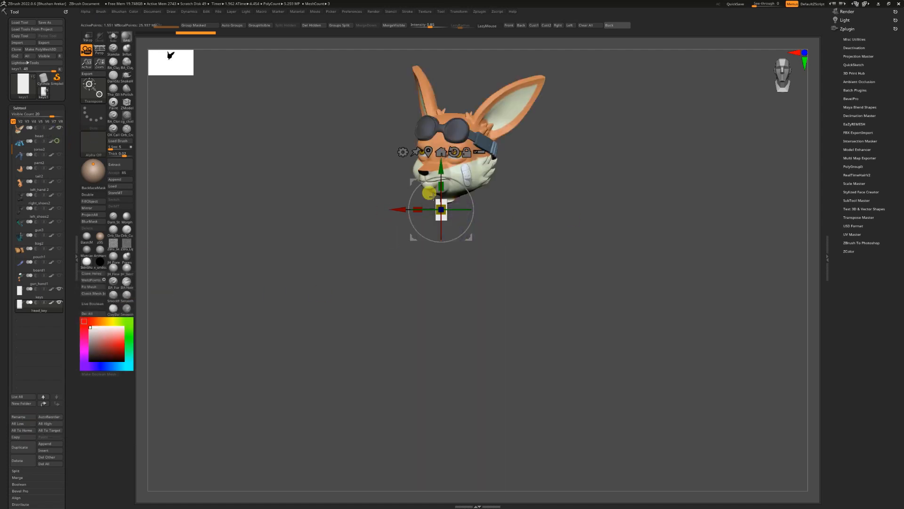
Step: Hide the original keys block and move the head_key block back under the head toward the neck
shift+drag(432, 283, 358, 283)
alt+drag(377, 269, 382, 306)
drag(468, 238, 594, 236)
click(60, 289)
alt+drag(546, 306, 612, 351)
drag(564, 244, 604, 244)
shift+drag(687, 255, 588, 281)
alt+drag(574, 282, 572, 306)
drag(474, 182, 473, 157)
Step: Fine-tune the head_key block's placement so it sits inside the base of the neck
drag(600, 226, 560, 213)
drag(520, 199, 530, 199)
drag(678, 244, 582, 264)
alt+drag(573, 273, 595, 337)
drag(439, 202, 448, 202)
drag(611, 222, 593, 157)
drag(497, 241, 497, 235)
alt+drag(285, 486, 173, 417)
drag(278, 353, 269, 424)
Step: Show the head and torso in turn to check the head_key block's fit against each
click(60, 128)
click(60, 141)
drag(604, 281, 657, 283)
alt+drag(669, 238, 700, 311)
shift+drag(705, 226, 497, 214)
click(60, 141)
click(59, 127)
Step: Use transparency and side and front views to examine how far the head_key block reaches into the head and torso
shift+drag(631, 282, 724, 296)
click(87, 37)
click(87, 36)
click(87, 36)
click(59, 141)
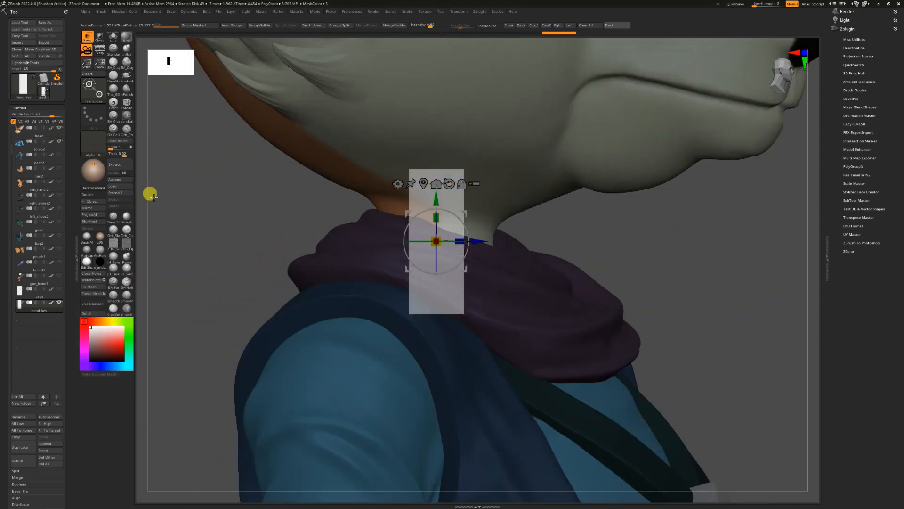
click(59, 128)
shift+drag(232, 208, 744, 165)
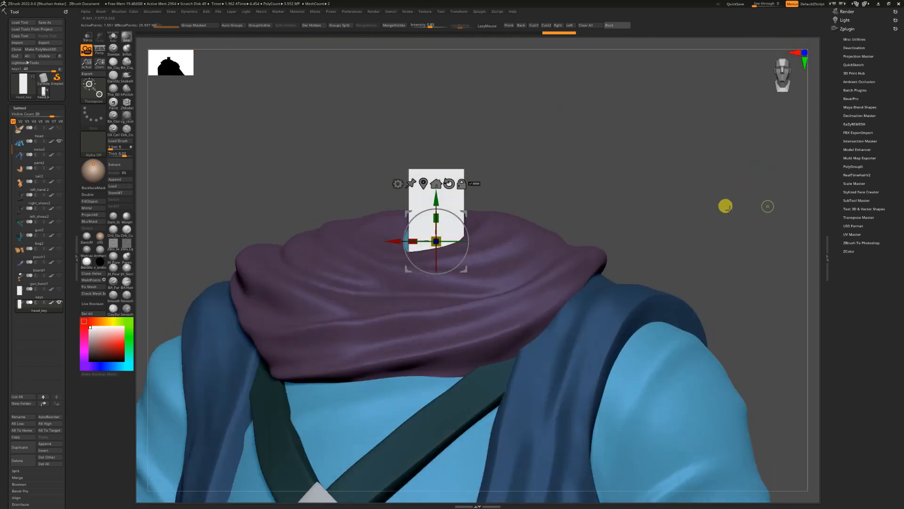
Step: Adjust the head_key block to fit within the neck area, working from the torso and the underside of the head
alt+drag(725, 226, 725, 207)
drag(725, 208, 480, 252)
shift+drag(724, 189, 246, 196)
click(59, 142)
click(59, 128)
drag(749, 278, 730, 193)
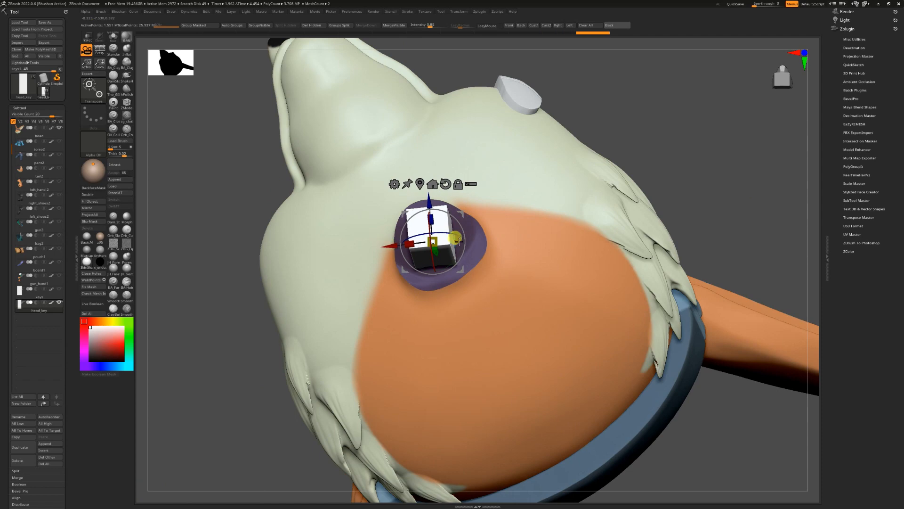
drag(799, 150, 432, 240)
alt+drag(770, 222, 770, 171)
mouse_move(770, 171)
mouse_down()
mouse_move(692, 301)
mouse_move(642, 295)
mouse_move(540, 359)
mouse_move(460, 358)
mouse_move(486, 403)
mouse_up()
key(q)
Step: Compare the adjusted head_key block with the head and the torso by switching their visibility
click(51, 128)
click(51, 128)
click(58, 127)
click(59, 141)
mouse_move(669, 245)
mouse_down()
mouse_move(720, 295)
mouse_move(730, 280)
mouse_up()
alt+drag(730, 281, 678, 254)
click(59, 127)
click(59, 141)
Step: Select the head, turn on Live Boolean and make a Boolean mesh joining the head and head_key block
drag(660, 307, 568, 378)
key(n)
click(124, 326)
click(93, 304)
alt+drag(191, 303, 212, 372)
drag(212, 372, 233, 369)
right_click(313, 361)
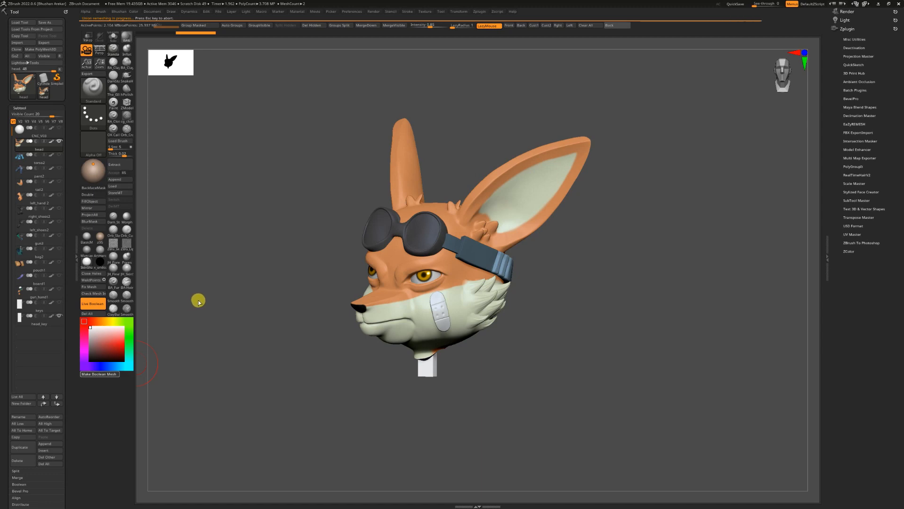
Step: Open the UMesh_head Boolean result, regroup it with Auto Groups and rename it head
click(38, 98)
drag(678, 261, 243, 310)
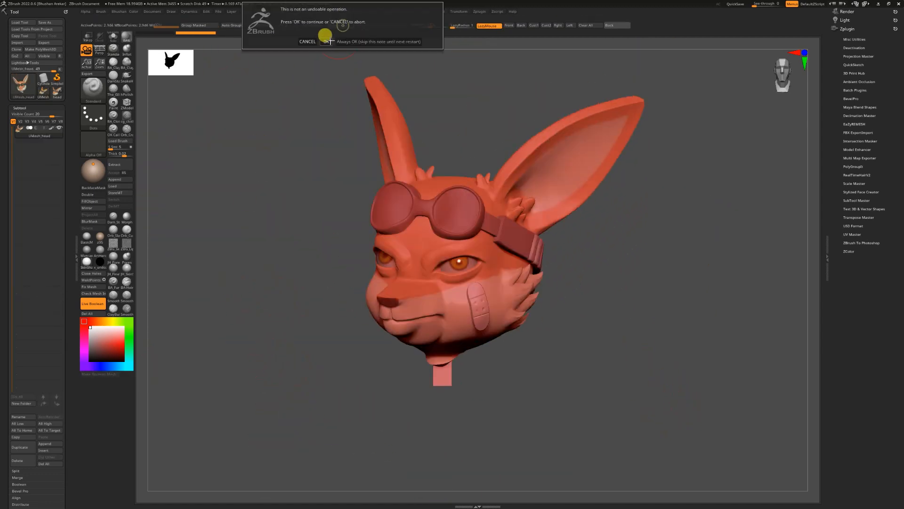
click(326, 41)
click(233, 25)
click(358, 25)
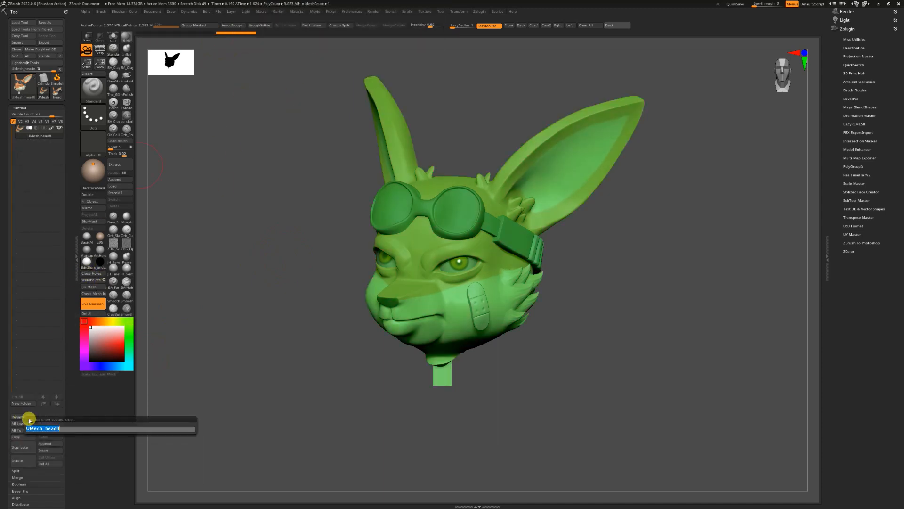
Step: Replace the original head subtool in the character with the joined head mesh
click(49, 99)
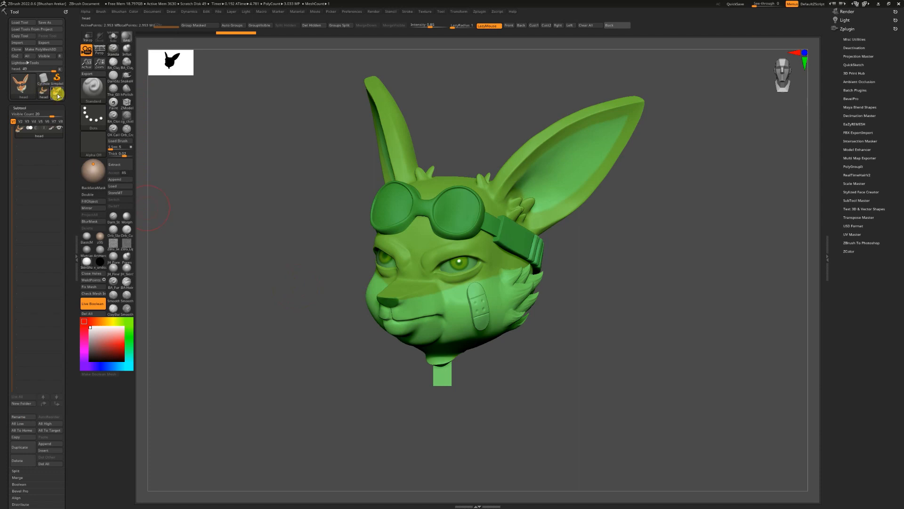
click(50, 457)
click(66, 482)
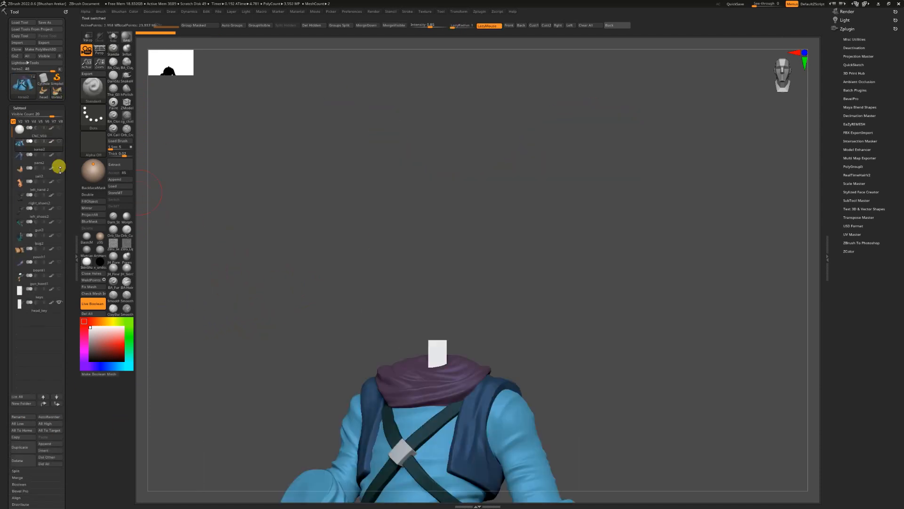
click(114, 179)
click(204, 251)
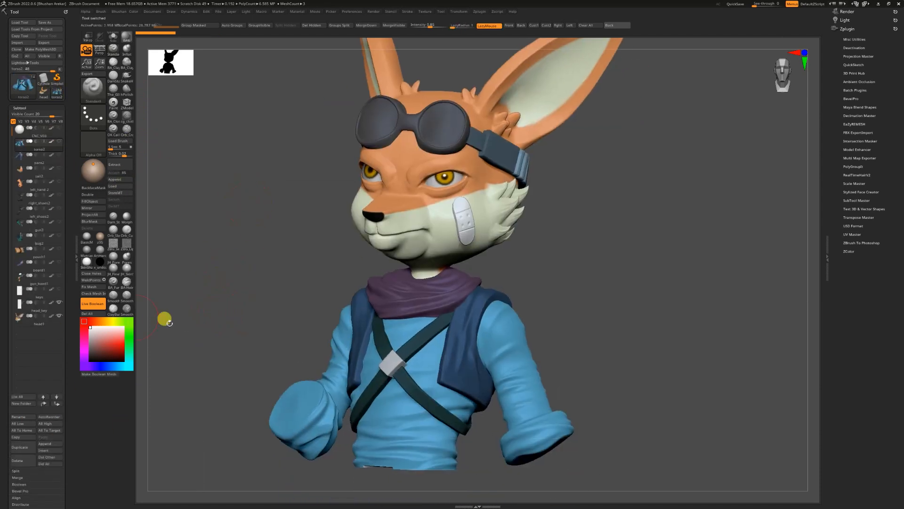
Step: Put head_key into a new folder named torso_keys and reset the gizmo orientation on the joined head
click(55, 305)
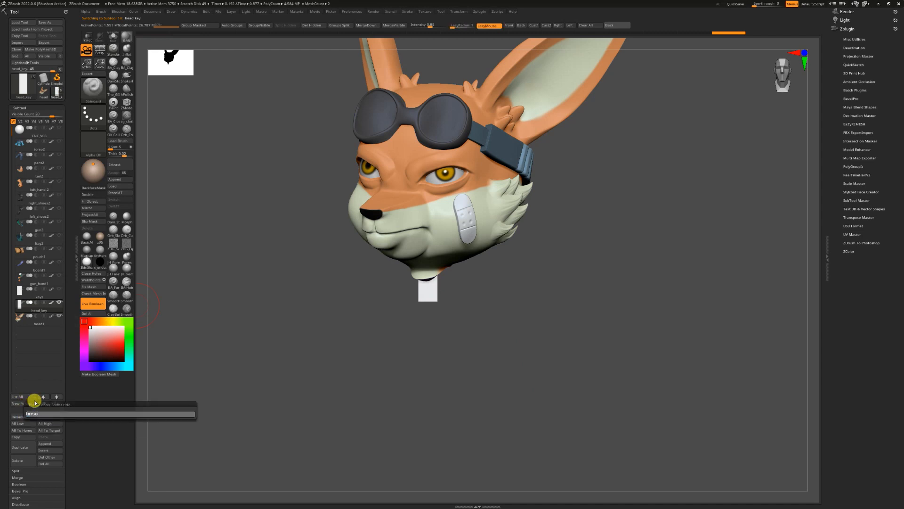
drag(235, 343, 421, 298)
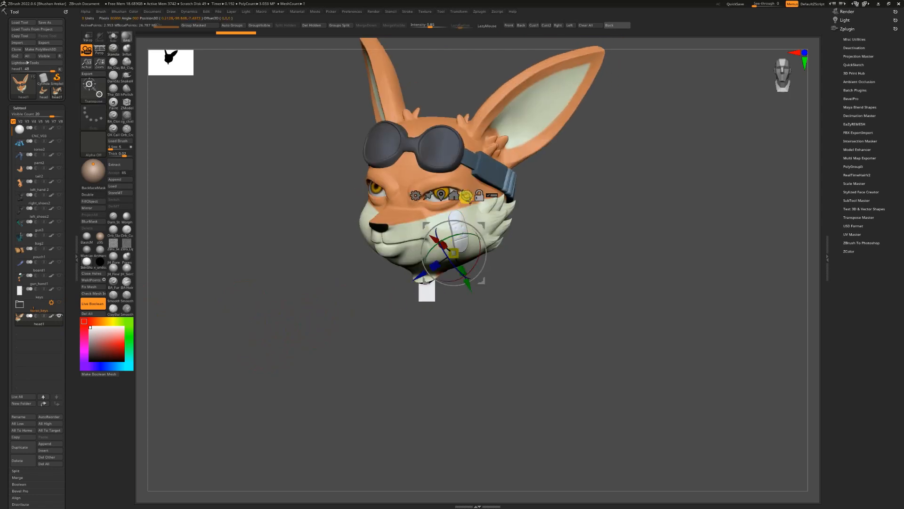
drag(502, 190, 161, 256)
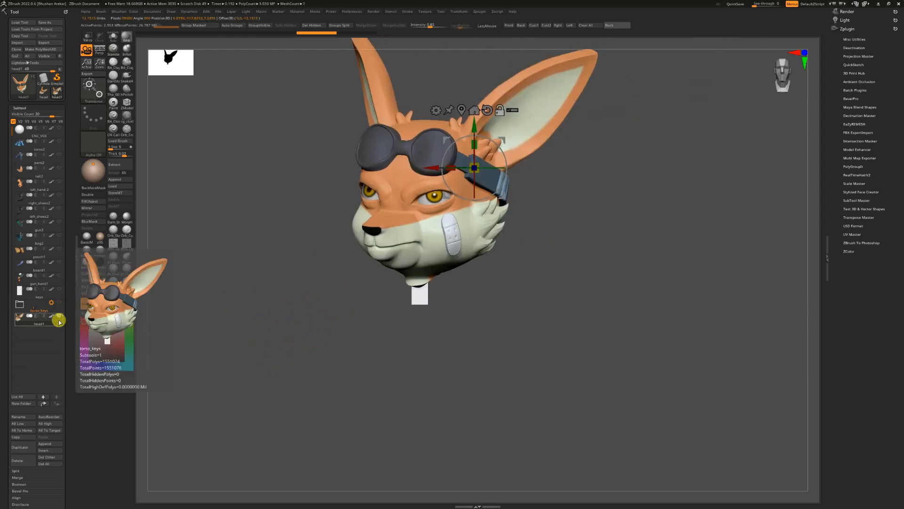
Step: Examine the torso on its own and together with the neighbouring tail, left hand and pants
click(54, 149)
click(60, 168)
click(60, 168)
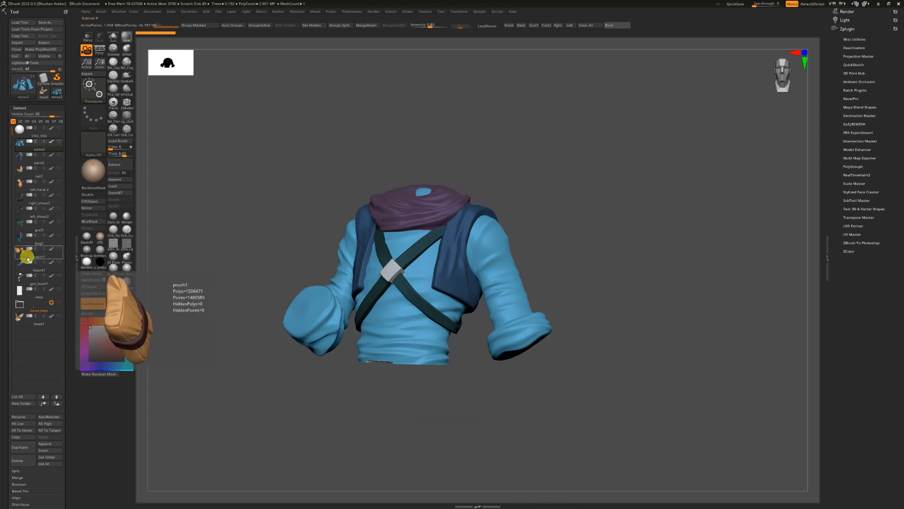
click(60, 181)
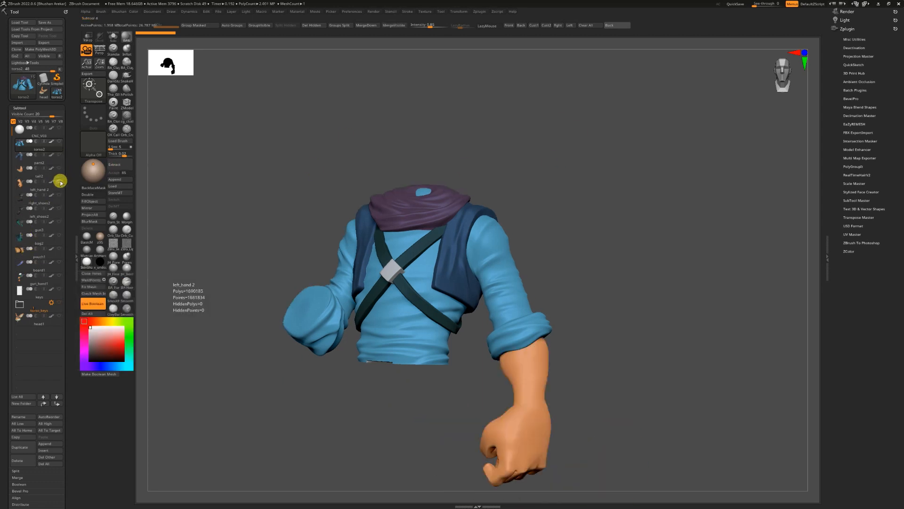
click(59, 155)
click(60, 155)
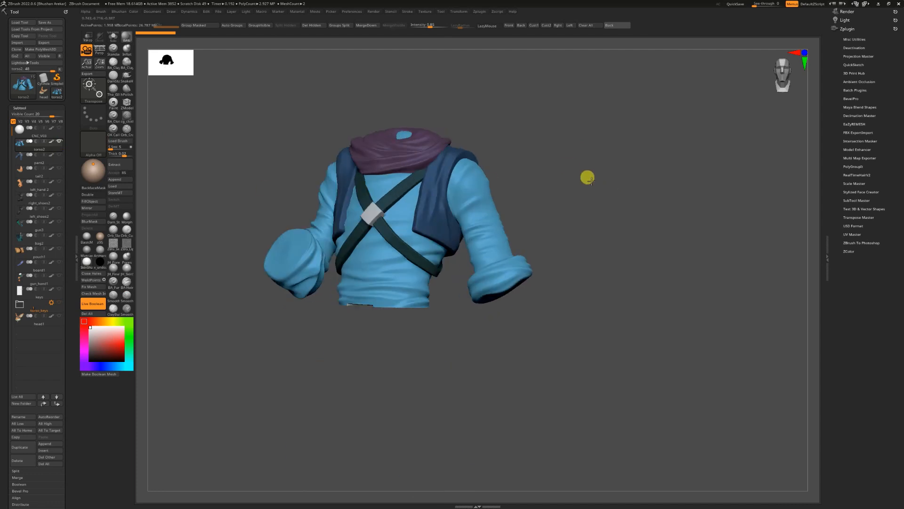
click(40, 291)
Step: Select the pants subtool and hide the torso so that only the pants are shown
click(60, 154)
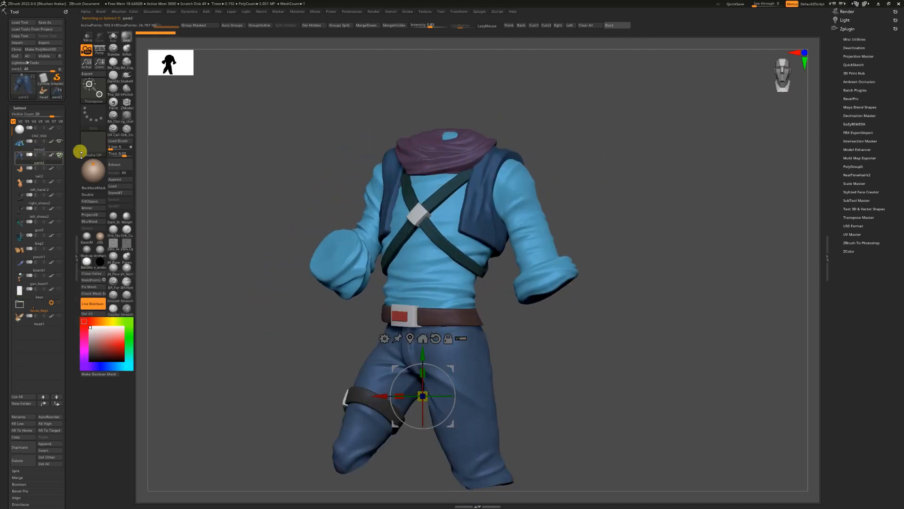
key(ctrl+shift+s)
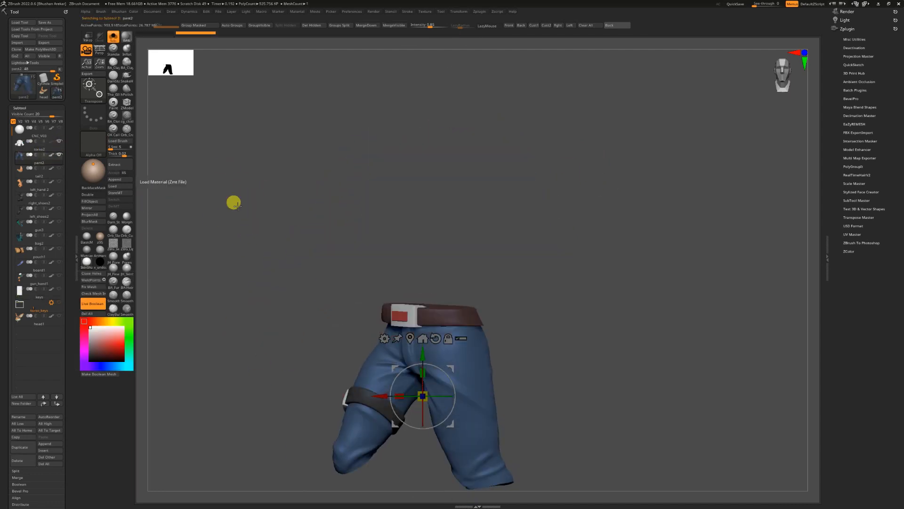
key(ctrl+shift+s)
mouse_move(210, 222)
mouse_down()
mouse_move(198, 276)
mouse_move(214, 311)
mouse_move(232, 311)
mouse_move(270, 241)
mouse_move(255, 330)
mouse_up()
key(q)
click(58, 142)
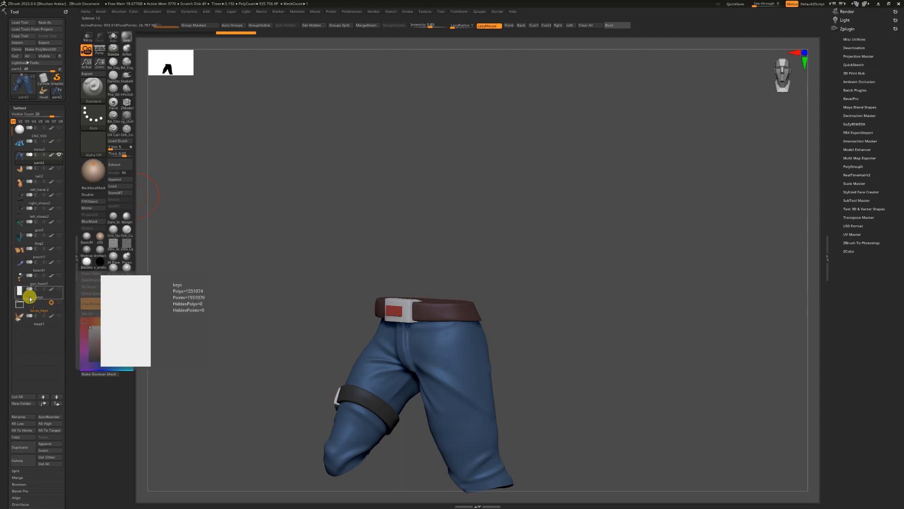
Step: Duplicate the keys block as pant_top_key and place it, turned to match the waist, on top of the pants above the belt
click(29, 289)
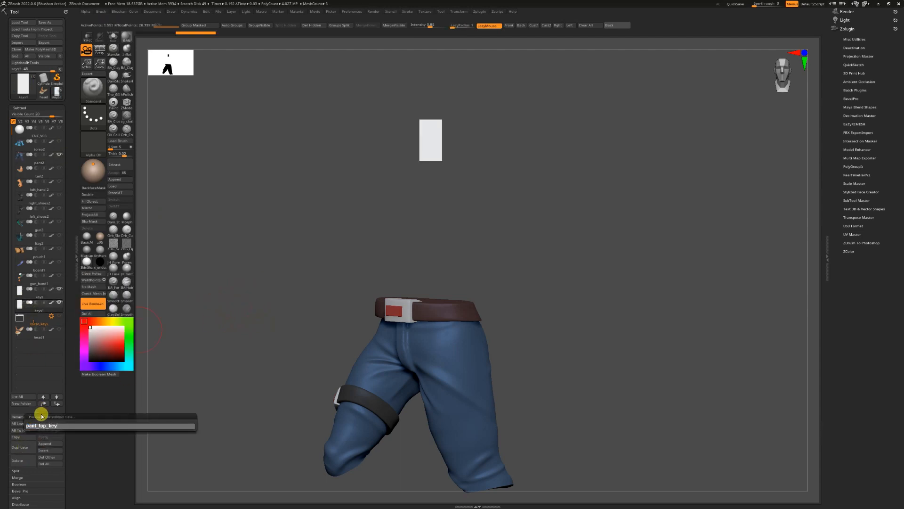
click(37, 303)
shift+drag(552, 198, 552, 290)
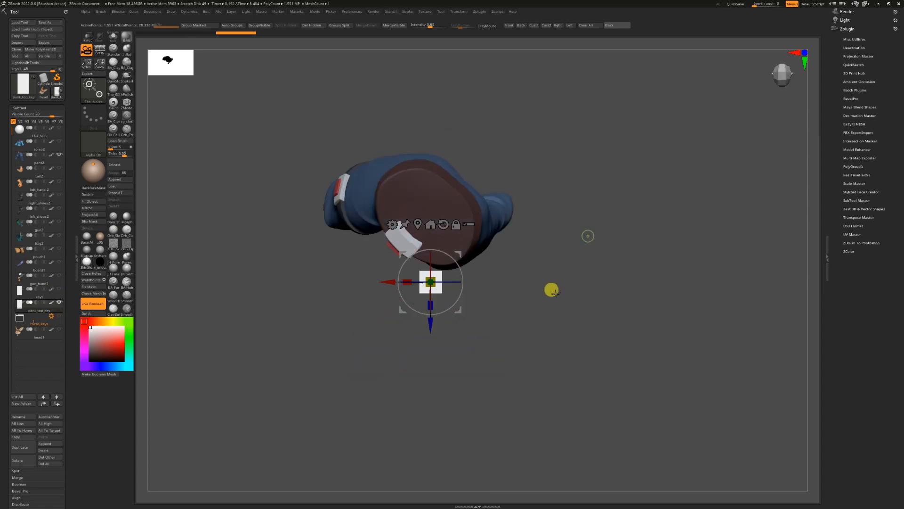
mouse_move(456, 309)
shift+mouse_down()
mouse_move(418, 263)
mouse_move(551, 228)
mouse_move(607, 238)
shift+mouse_up()
key(q)
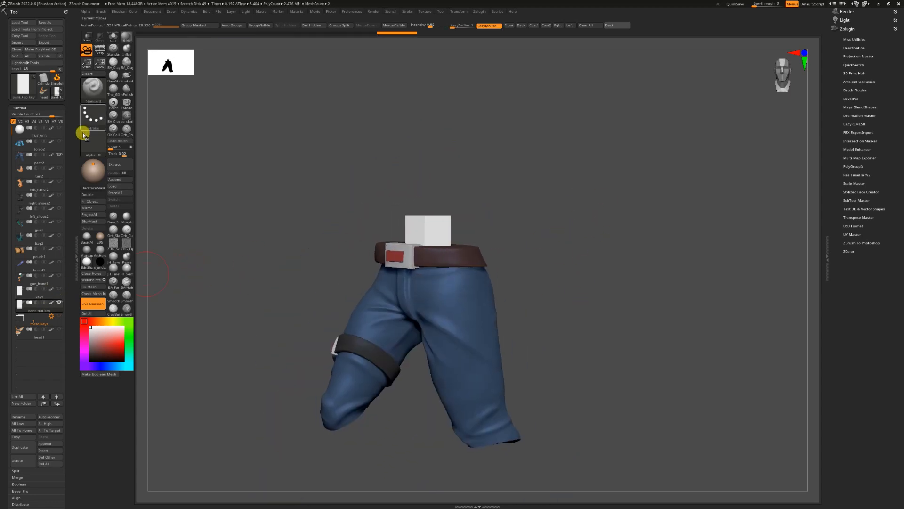
Step: Adjust the position of pant_top_key on the waist and check its fit against the torso
shift+drag(335, 178, 341, 89)
alt+drag(511, 344, 528, 396)
key(w)
drag(387, 211, 393, 217)
shift+drag(603, 358, 611, 452)
alt+drag(589, 367, 584, 324)
key(q)
click(59, 142)
click(59, 155)
drag(663, 277, 678, 282)
alt+drag(172, 334, 218, 317)
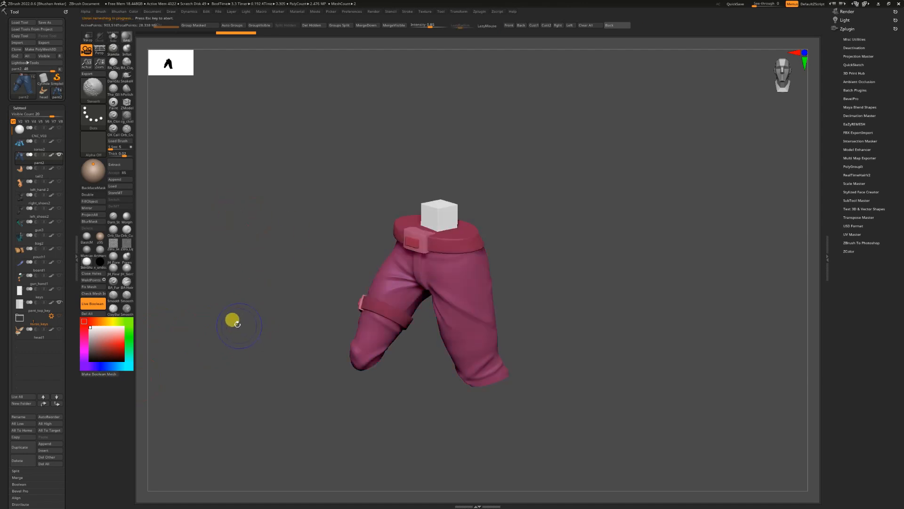
alt+drag(212, 312, 237, 325)
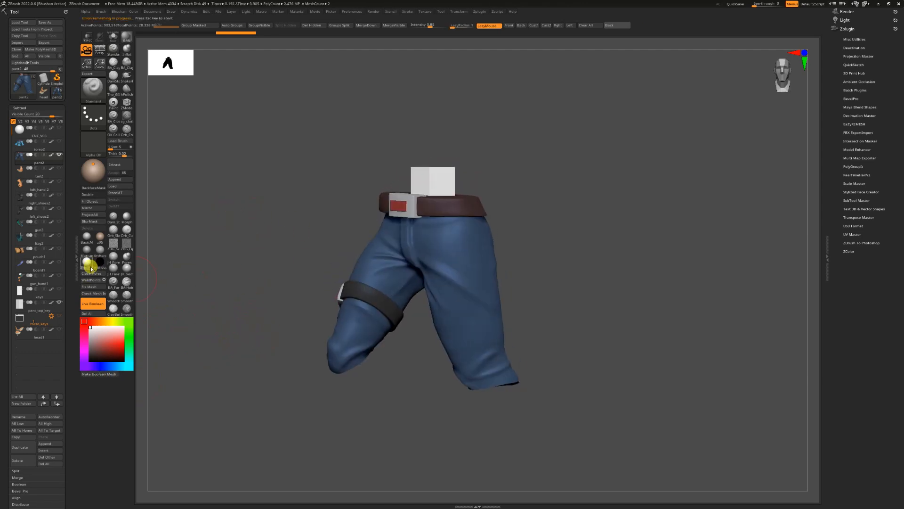
Step: Duplicate the keys block for the lower pants and place the copy under the opening of the bent leg
click(21, 292)
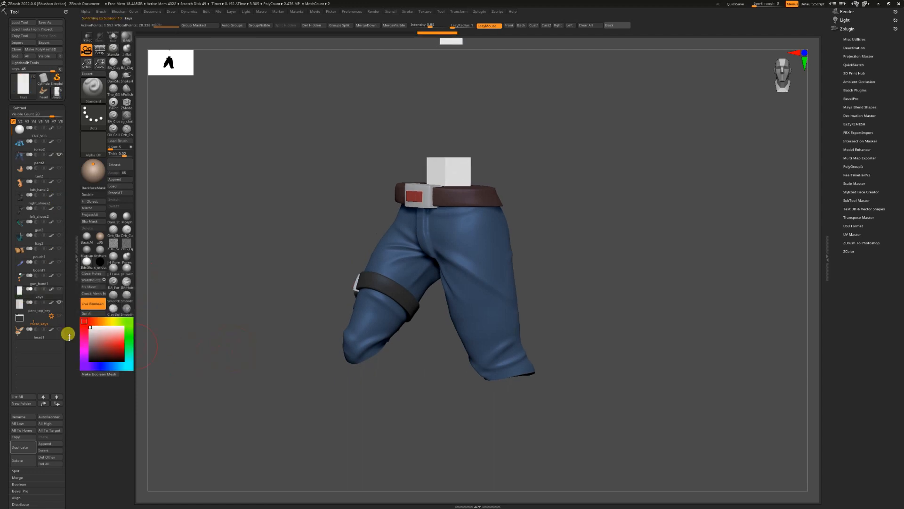
drag(218, 356, 177, 313)
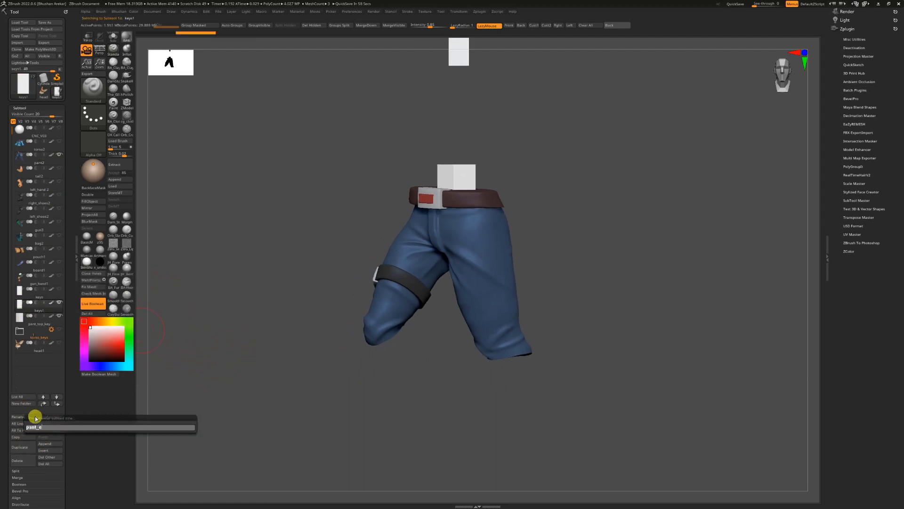
key(w)
drag(486, 137, 357, 299)
drag(561, 271, 142, 292)
click(60, 155)
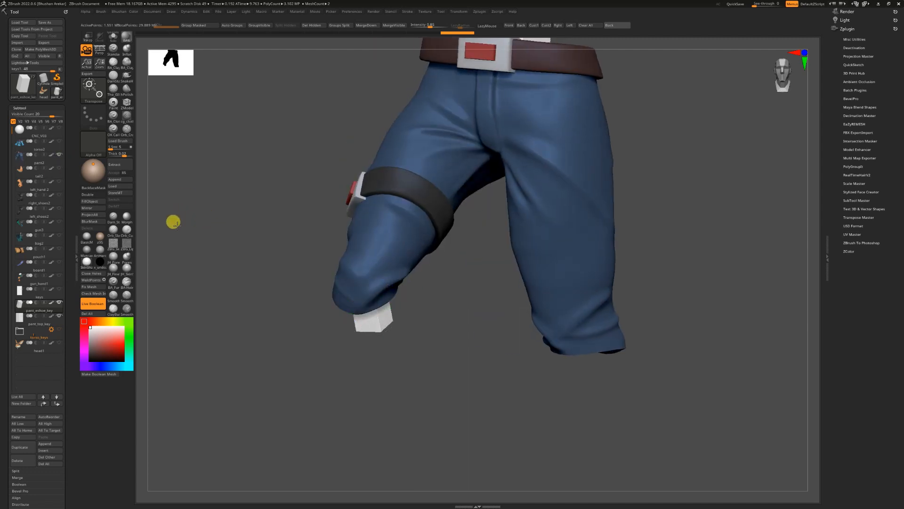
Step: Fit the lower leg key between the right shoe's top and the bent leg's opening, comparing it with each part
click(60, 197)
click(60, 197)
key(w)
drag(236, 296, 515, 284)
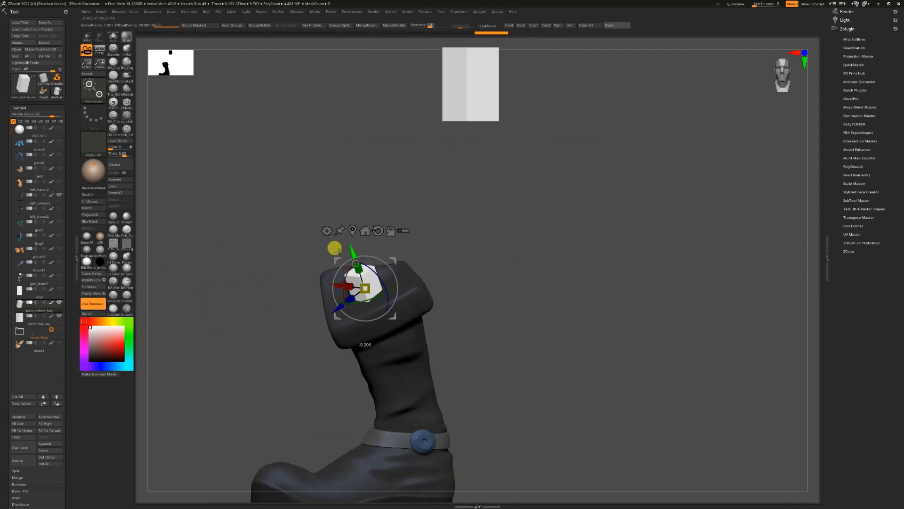
click(60, 195)
click(59, 154)
drag(189, 198, 347, 274)
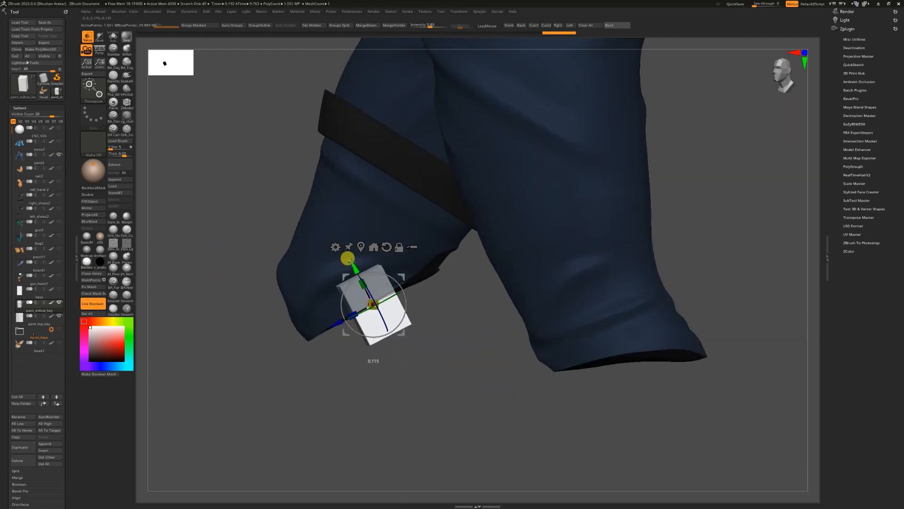
drag(264, 311, 394, 299)
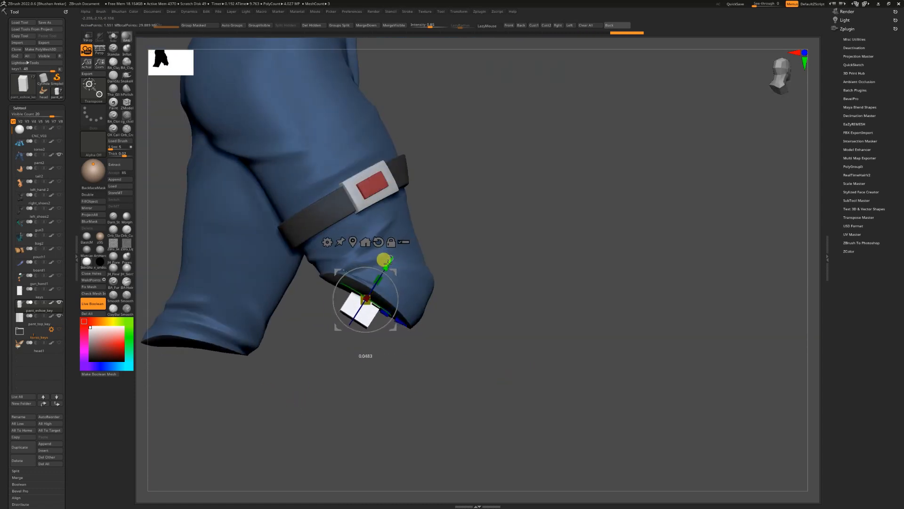
Step: Recheck the leg key against the right shoe and refine its size in a transparent view of the pants
click(59, 154)
click(60, 194)
drag(503, 220, 523, 259)
click(59, 154)
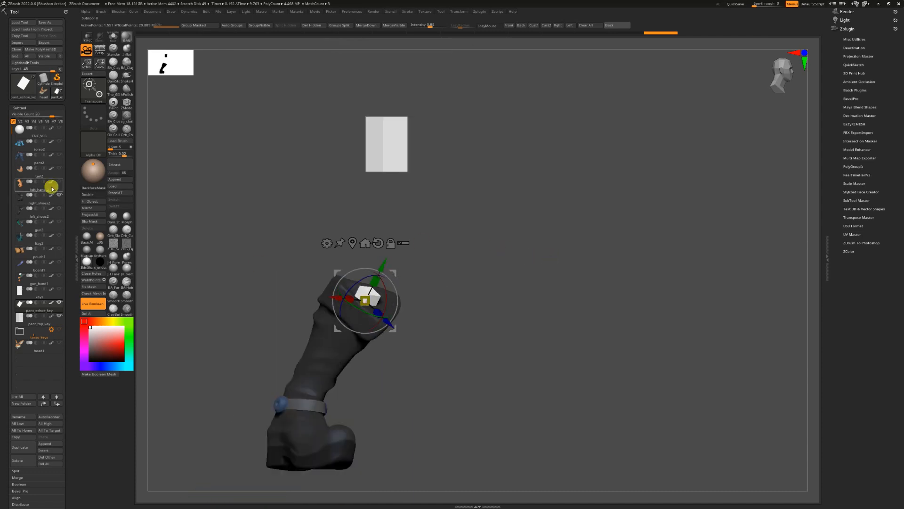
click(60, 195)
drag(179, 236, 382, 278)
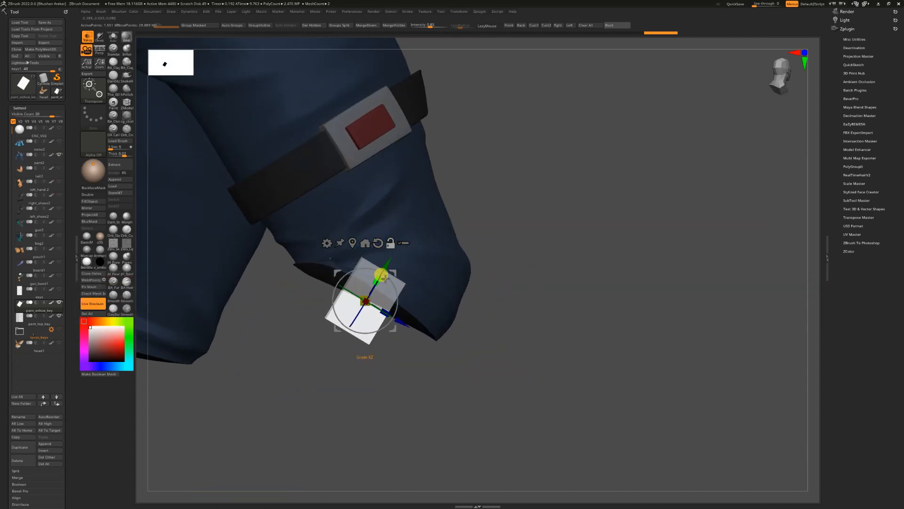
mouse_move(399, 244)
mouse_down()
mouse_move(234, 377)
mouse_move(198, 296)
mouse_move(390, 253)
mouse_up()
Step: Copy the leg key to the straight leg's opening and fit it against the left shoe
drag(250, 394, 281, 288)
drag(449, 300, 380, 203)
drag(348, 302, 372, 351)
click(59, 209)
drag(202, 292, 153, 257)
click(59, 155)
drag(485, 257, 391, 229)
drag(547, 217, 567, 295)
click(59, 208)
click(60, 155)
Step: Select pant_top_key and compare its position with the torso and the pants
key(q)
mouse_move(585, 255)
mouse_down()
mouse_move(597, 312)
mouse_move(588, 321)
mouse_move(530, 290)
mouse_move(546, 309)
mouse_up()
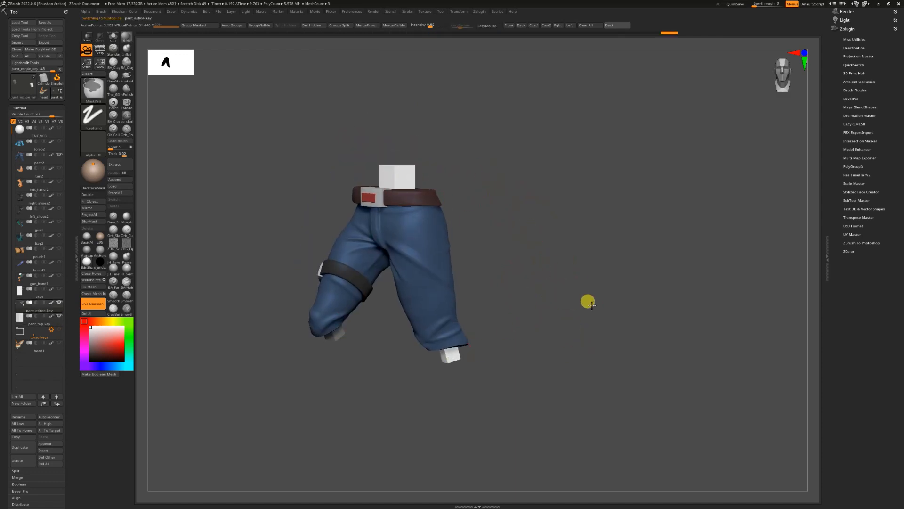
ctrl+right_drag(592, 305, 594, 348)
alt+click(413, 223)
click(60, 154)
click(59, 141)
drag(386, 400, 578, 321)
click(61, 154)
click(60, 141)
Step: Refine pant_top_key in the waist while the pants are shown transparent
ctrl+right_drag(630, 240, 596, 273)
key(w)
key(shift+t)
right_drag(494, 250, 471, 226)
drag(365, 238, 375, 246)
key(shift+t)
shift+right_drag(482, 236, 503, 235)
ctrl+right_drag(504, 236, 539, 256)
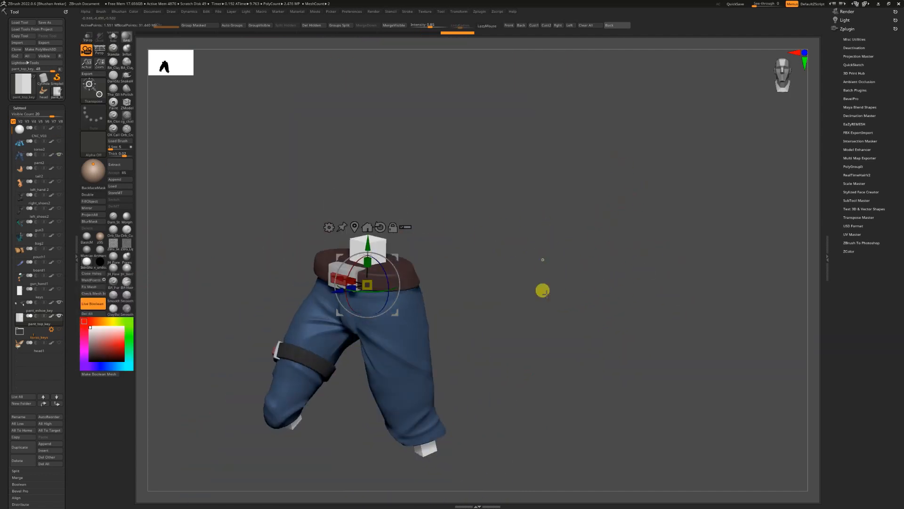
Step: Check the adjusted pant_top_key on the torso alone, with the pants hidden
click(60, 155)
click(60, 141)
key(q)
mouse_move(525, 337)
right_down()
mouse_move(548, 281)
mouse_move(518, 329)
right_up()
click(59, 141)
click(60, 155)
mouse_move(573, 321)
right_down()
mouse_move(591, 284)
mouse_move(589, 324)
mouse_move(596, 309)
mouse_move(584, 321)
mouse_move(591, 284)
mouse_move(598, 366)
mouse_move(589, 383)
mouse_move(591, 292)
right_up()
Step: Duplicate the keys block as pouch_key and place it between the belt's side and the pouch
ctrl+right_drag(187, 248, 224, 304)
right_drag(549, 283, 604, 301)
alt+right_drag(193, 329, 188, 293)
click(21, 294)
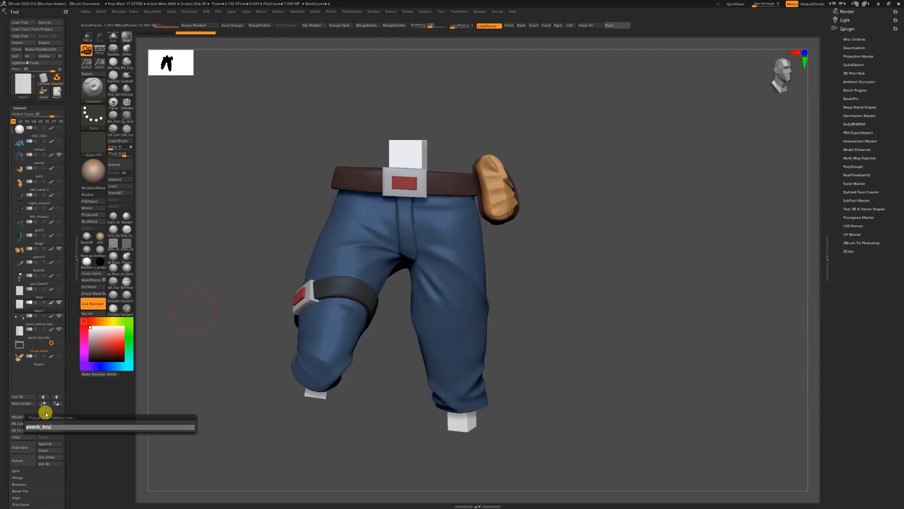
key(w)
right_drag(188, 376, 160, 376)
drag(410, 45, 459, 229)
ctrl+right_drag(608, 255, 636, 278)
Step: Hide the pants and fit pouch_key against the inner face of the pouch
click(59, 154)
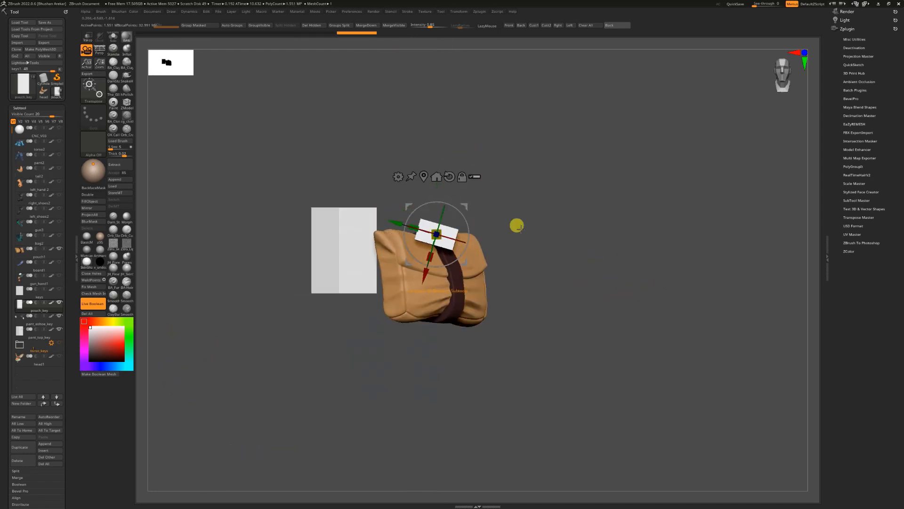
right_drag(517, 225, 452, 233)
right_drag(450, 266, 429, 208)
drag(437, 254, 433, 260)
right_drag(612, 266, 575, 283)
Step: Show the pants without the pouch and adjust pouch_key where it enters the side of the belt
click(59, 154)
right_drag(584, 245, 408, 271)
click(61, 248)
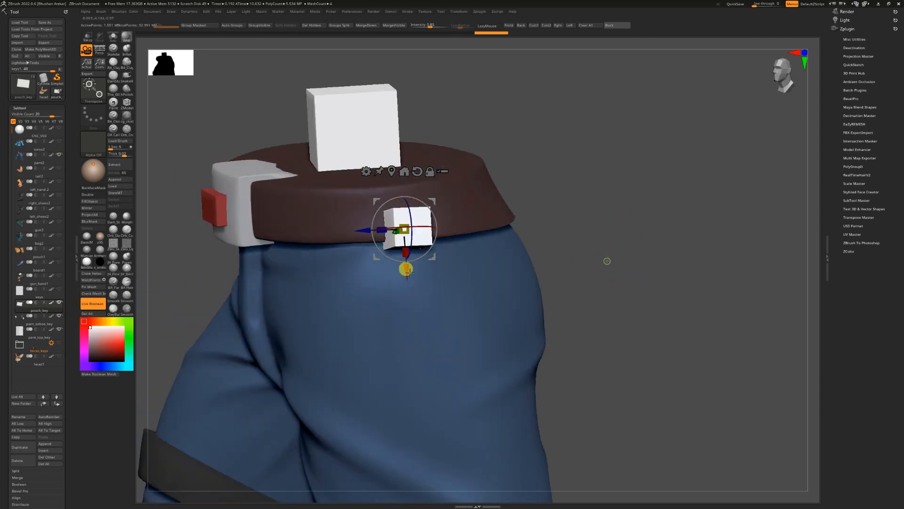
right_drag(636, 235, 591, 211)
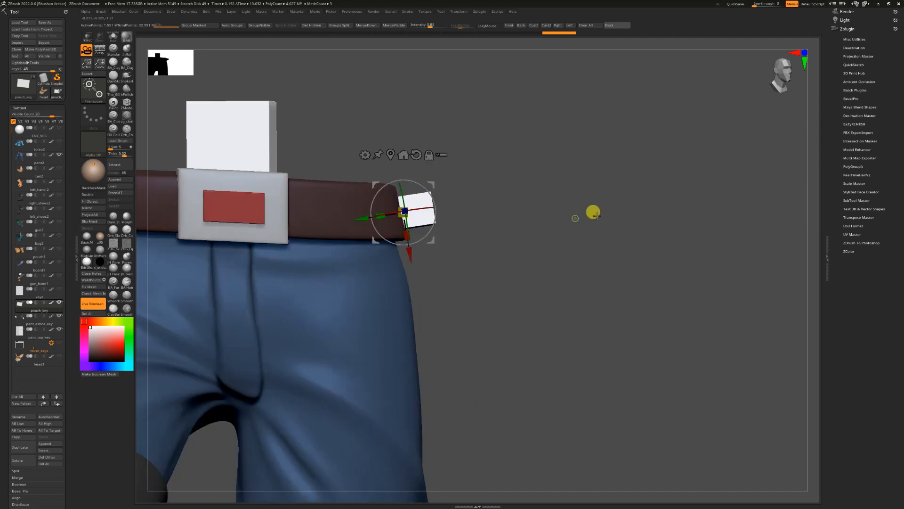
right_drag(541, 249, 497, 250)
drag(330, 230, 338, 229)
Step: Show the pouch instead of the pants and refine how far pouch_key reaches into it, using a transparent view
right_drag(559, 238, 556, 263)
key(shift+t)
click(59, 155)
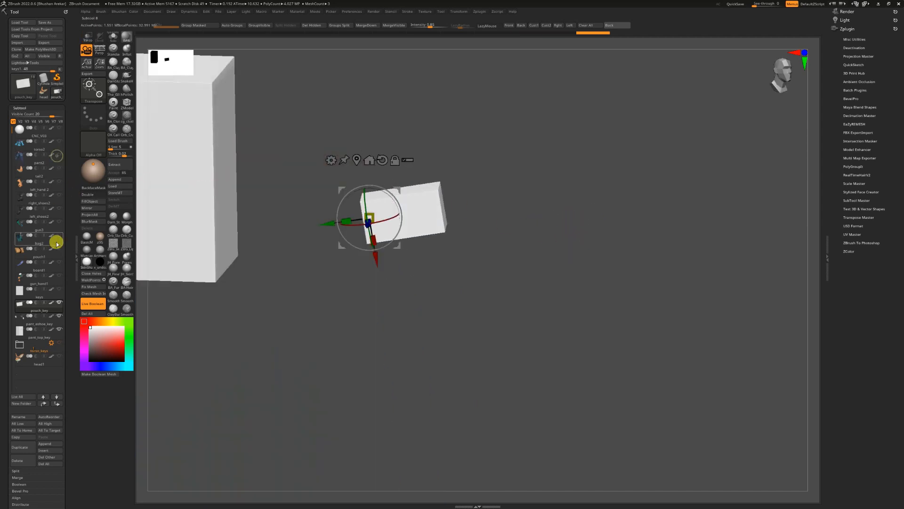
click(59, 248)
mouse_move(643, 237)
right_down()
mouse_move(667, 239)
mouse_move(638, 242)
mouse_move(642, 232)
right_up()
key(shift+t)
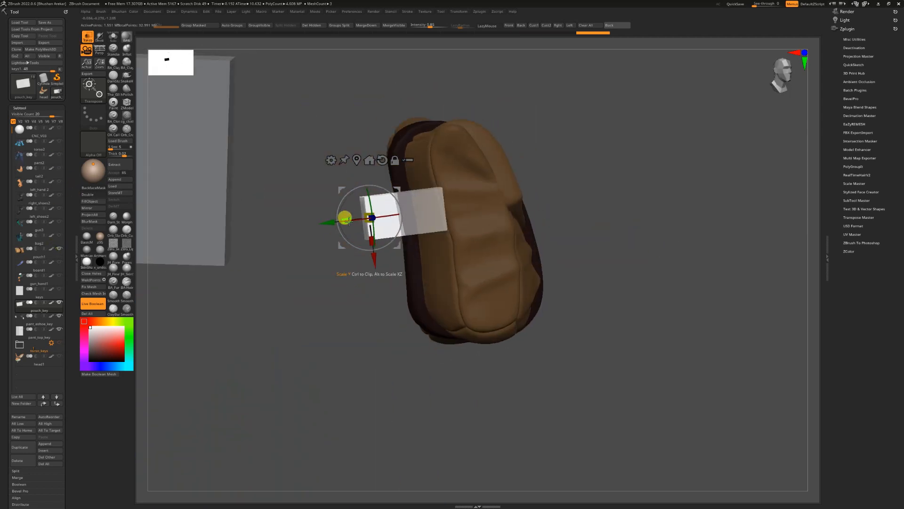
right_drag(357, 318, 346, 315)
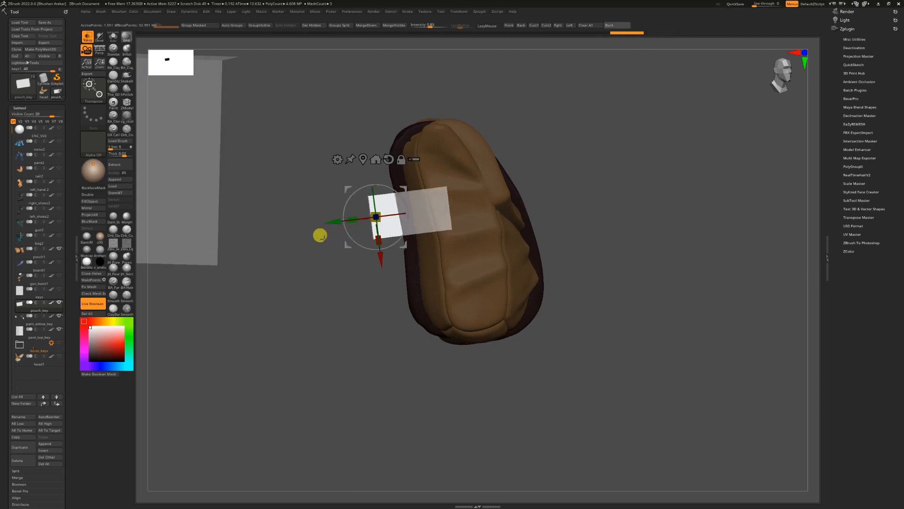
key(shift+t)
Step: Show the pants without the pouch and examine all their placed keys from several sides
click(59, 248)
click(59, 155)
right_drag(624, 254, 570, 252)
mouse_move(569, 252)
ctrl+right_down()
mouse_move(599, 250)
mouse_move(597, 262)
ctrl+right_up()
key(q)
mouse_move(597, 261)
right_down()
mouse_move(618, 267)
mouse_move(602, 278)
right_up()
click(59, 249)
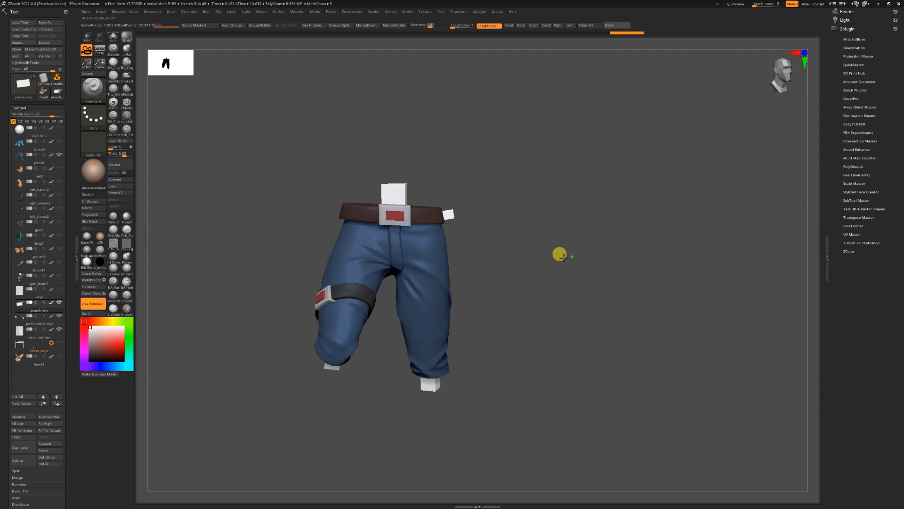
right_drag(560, 257, 575, 254)
right_drag(421, 189, 264, 302)
ctrl+shift+click(60, 291)
shift+click(59, 155)
click(60, 155)
click(60, 316)
right_drag(203, 285, 226, 311)
click(59, 290)
click(59, 290)
click(59, 329)
right_drag(697, 275, 574, 273)
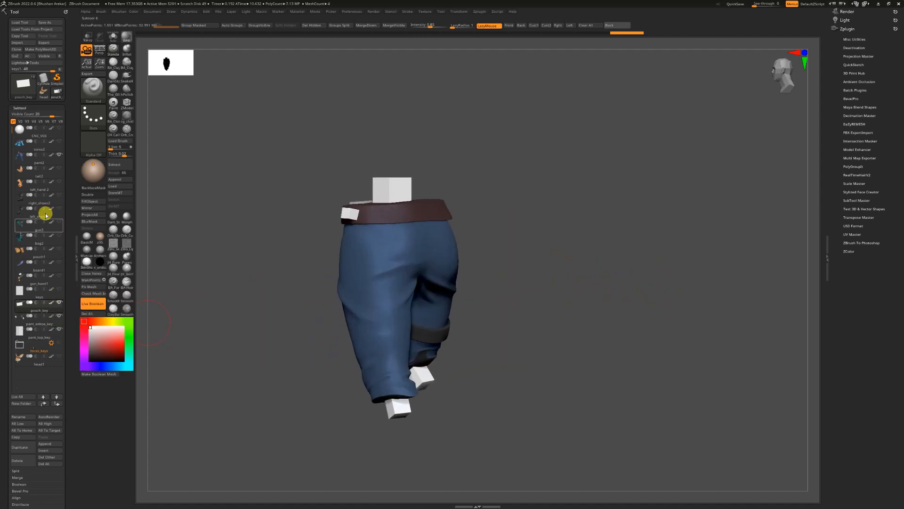
Step: Show the tail without the pants, duplicate the keys block as tail_key and place it at the tail's open end
click(59, 168)
click(59, 154)
right_drag(529, 163, 290, 256)
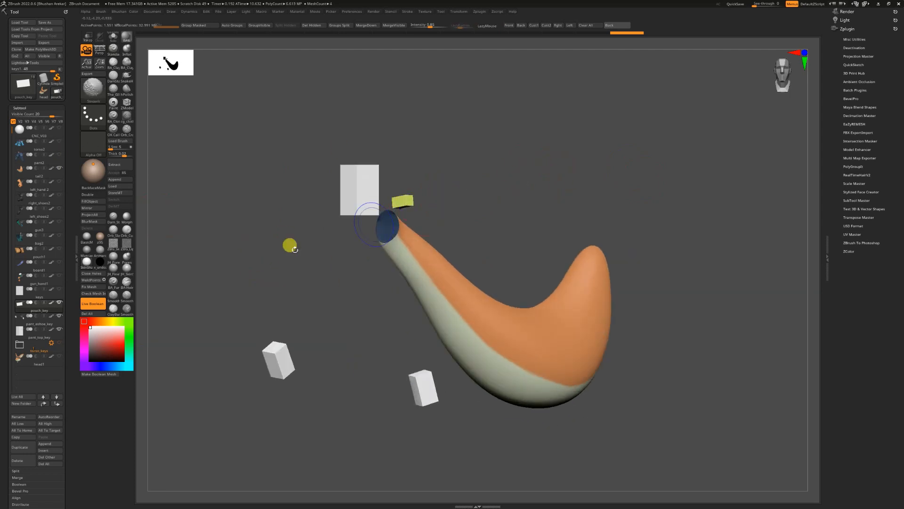
click(19, 292)
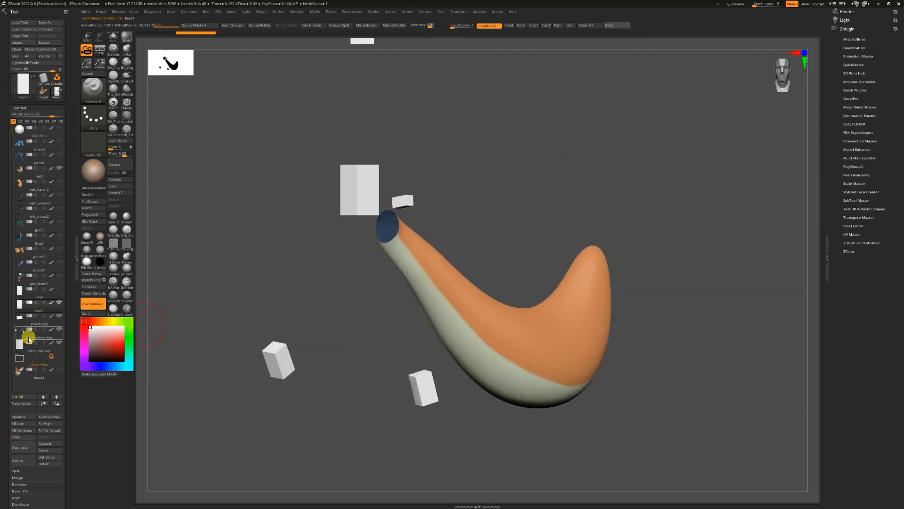
key(w)
alt+right_drag(427, 202, 489, 272)
drag(456, 139, 466, 329)
ctrl+right_drag(466, 329, 436, 368)
drag(404, 289, 362, 298)
right_drag(362, 299, 443, 309)
Step: Compare tail_key with the back of the pants and turn it to match the tail's opening
right_drag(564, 317, 476, 235)
right_drag(587, 254, 485, 325)
right_drag(597, 264, 485, 257)
click(62, 155)
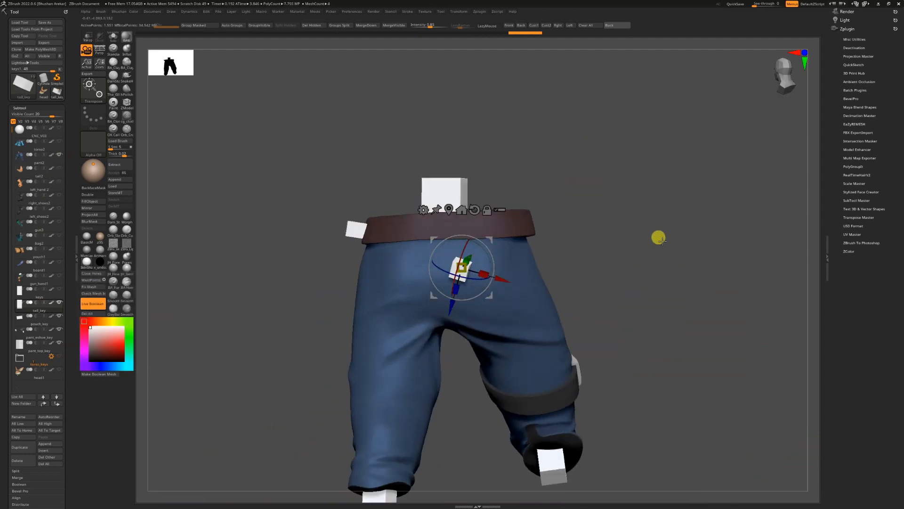
drag(656, 236, 645, 260)
click(61, 168)
mouse_move(612, 221)
mouse_down()
mouse_move(594, 214)
mouse_move(572, 239)
mouse_move(613, 238)
mouse_up()
click(60, 154)
drag(330, 145, 496, 222)
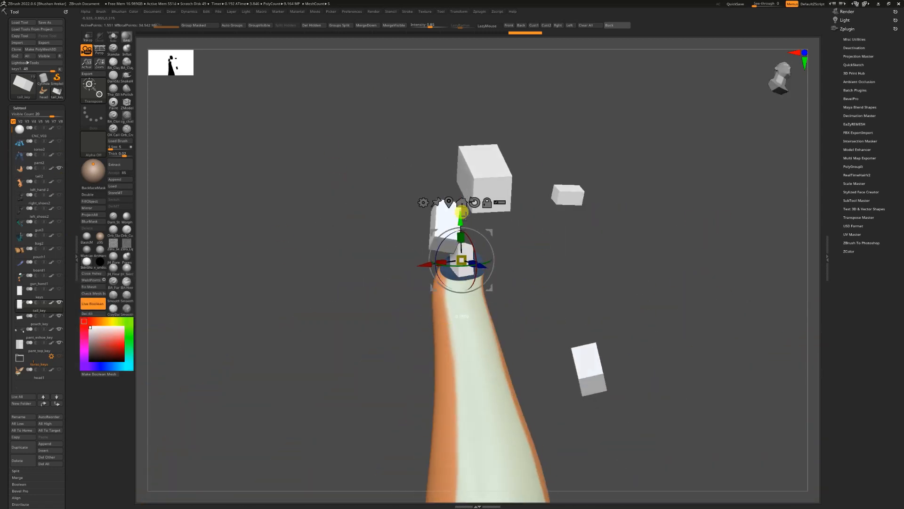
drag(609, 257, 476, 234)
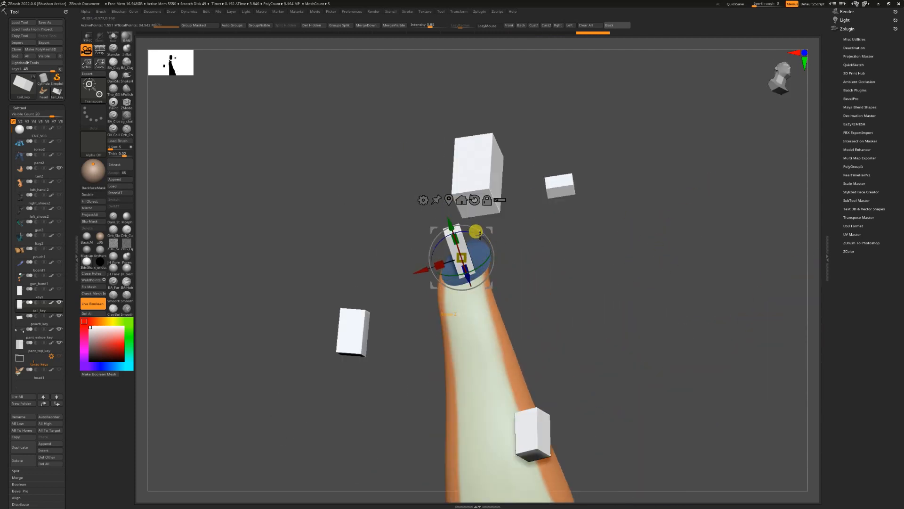
drag(431, 259, 491, 227)
Step: Check tail_key's depth and direction inside the back of the pants, using the transparent view
click(64, 153)
drag(329, 179, 292, 165)
click(60, 154)
key(shift+t)
key(shift+t)
drag(146, 245, 141, 301)
click(59, 168)
click(59, 154)
Step: Refine the position of tail_key so that it sits centred in the tail's end and reaches into the pants
drag(585, 232, 571, 282)
key(shift+t)
key(shift+t)
drag(508, 259, 457, 251)
drag(708, 224, 638, 242)
click(59, 168)
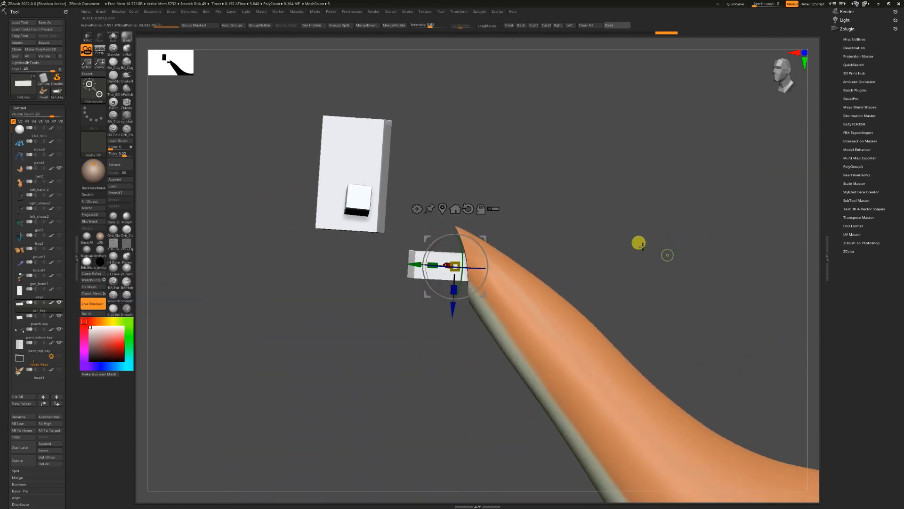
key(shift+t)
drag(540, 246, 617, 179)
key(shift+t)
click(61, 168)
drag(589, 212, 412, 265)
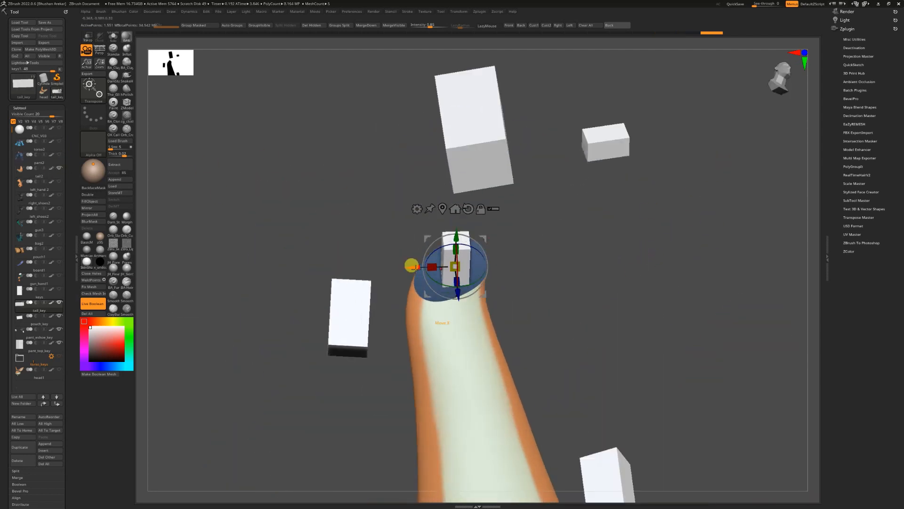
Step: Return to the pants without the tail and examine tail_key and the other keys from behind
click(31, 169)
drag(749, 224, 709, 277)
drag(626, 276, 659, 279)
key(w)
mouse_move(605, 286)
mouse_down()
mouse_move(619, 262)
mouse_move(618, 290)
mouse_move(640, 299)
mouse_move(417, 242)
mouse_move(597, 282)
mouse_move(601, 300)
mouse_up()
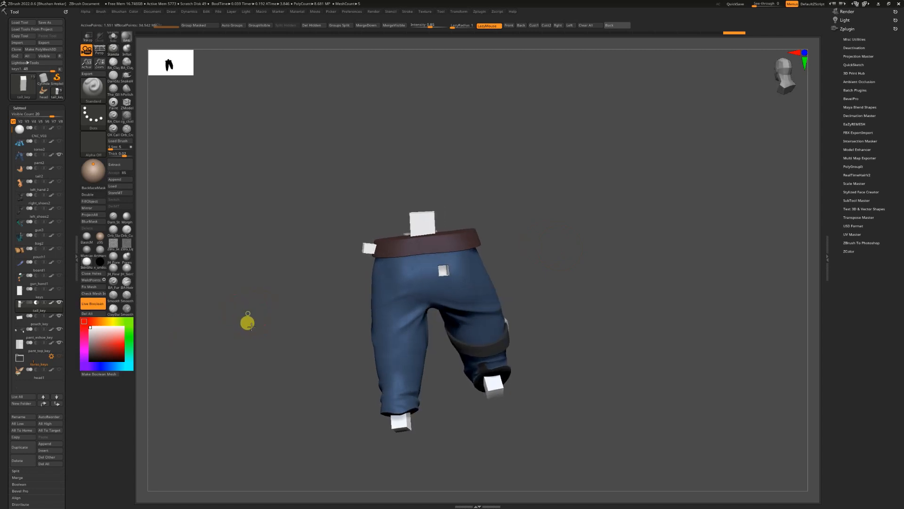
Step: Adjust the position and angle of pouch_key so that it sits properly in the side of the belt
click(45, 321)
drag(179, 301, 537, 288)
key(f)
drag(659, 306, 632, 333)
click(92, 304)
key(w)
drag(662, 285, 433, 323)
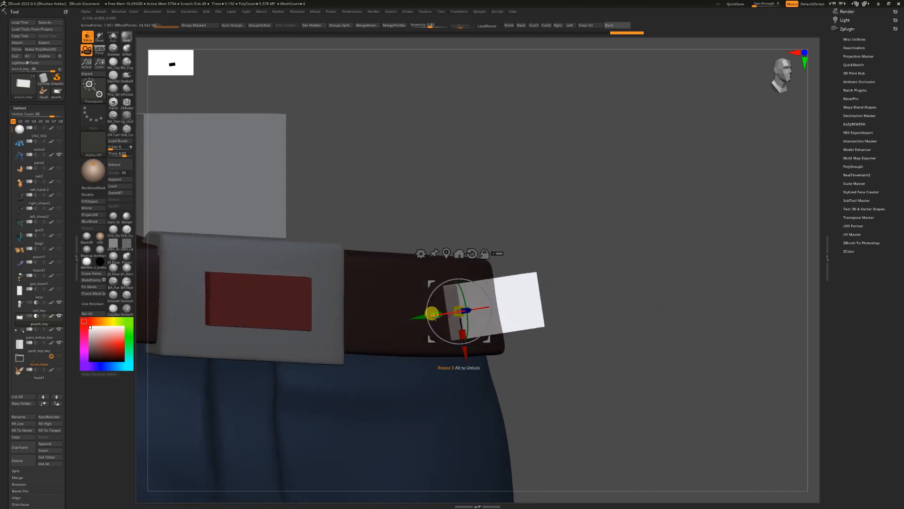
drag(526, 304, 70, 320)
key(q)
mouse_move(673, 236)
mouse_down()
mouse_move(397, 289)
mouse_move(169, 296)
mouse_move(559, 236)
mouse_move(621, 244)
mouse_move(244, 325)
mouse_move(180, 183)
mouse_move(224, 349)
mouse_up()
Step: Generate the Boolean mesh of the pants with its keys and divide it into polygroups with Auto Groups
click(93, 303)
drag(156, 306, 282, 349)
key(l)
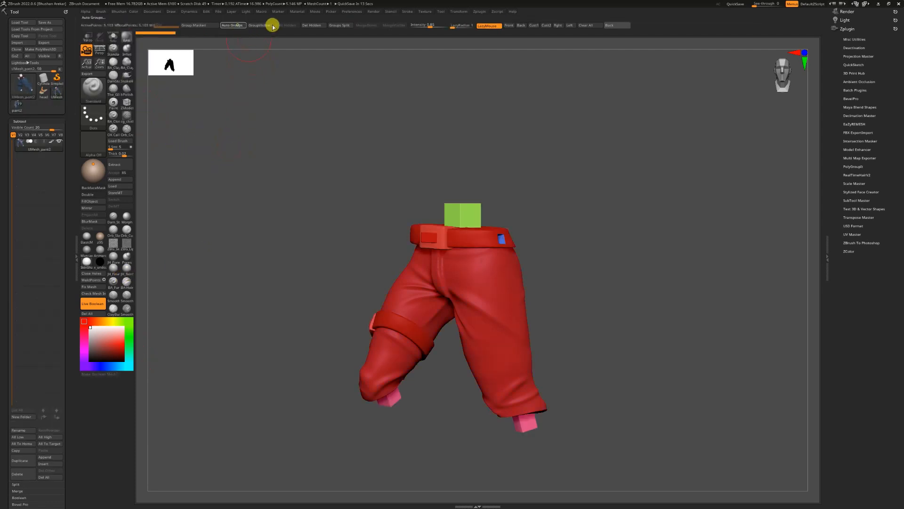
key(shift+f)
Step: Rename the pants' Boolean mesh pant and put it in place of the original pant2 subtool in the character
click(32, 430)
text(pant2)
key(Return)
click(17, 105)
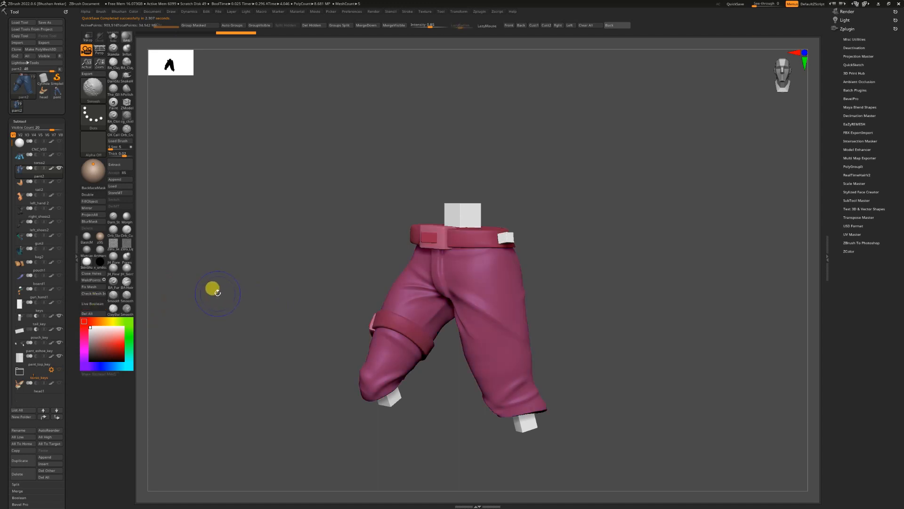
click(17, 474)
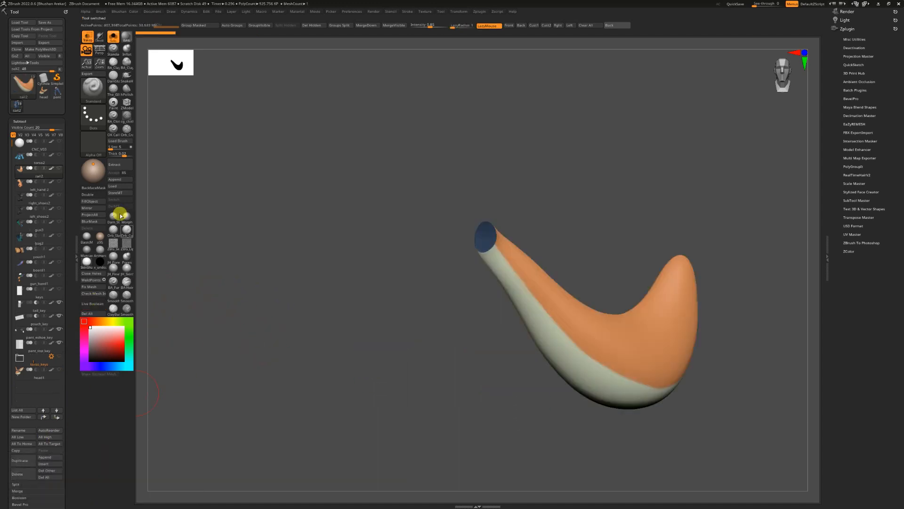
click(115, 179)
click(256, 202)
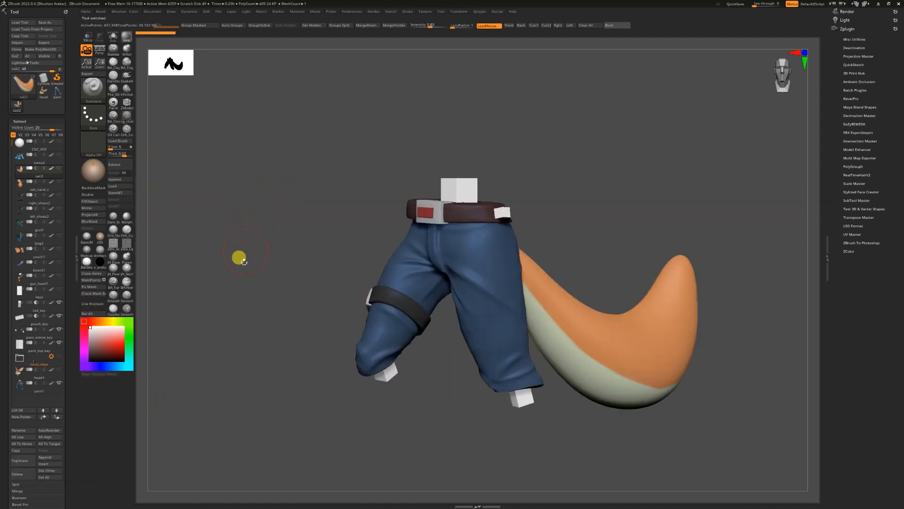
Step: Inspect the tail's joint against the new pants and isolate tail2 together with tail_key
drag(240, 243, 550, 231)
key(w)
drag(428, 454, 466, 456)
mouse_move(285, 434)
shift+mouse_down()
mouse_move(219, 296)
mouse_move(247, 317)
mouse_move(232, 319)
shift+mouse_up()
key(q)
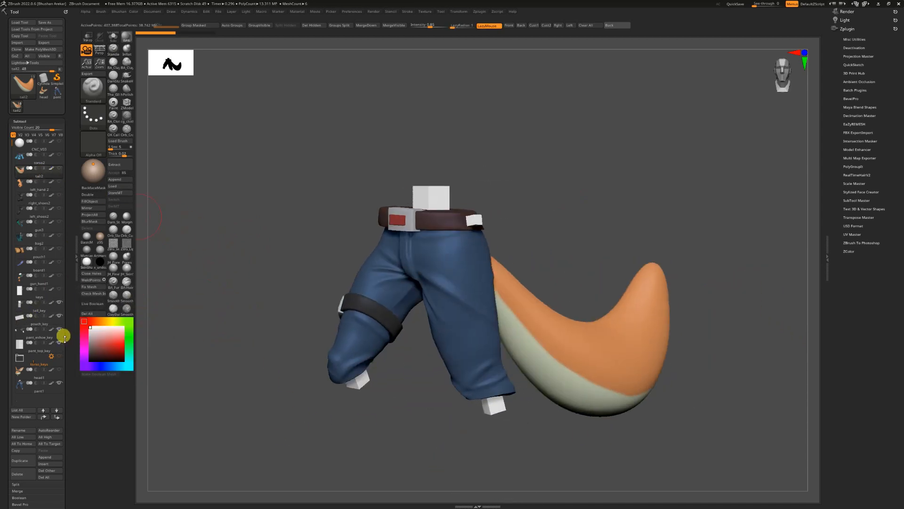
click(37, 357)
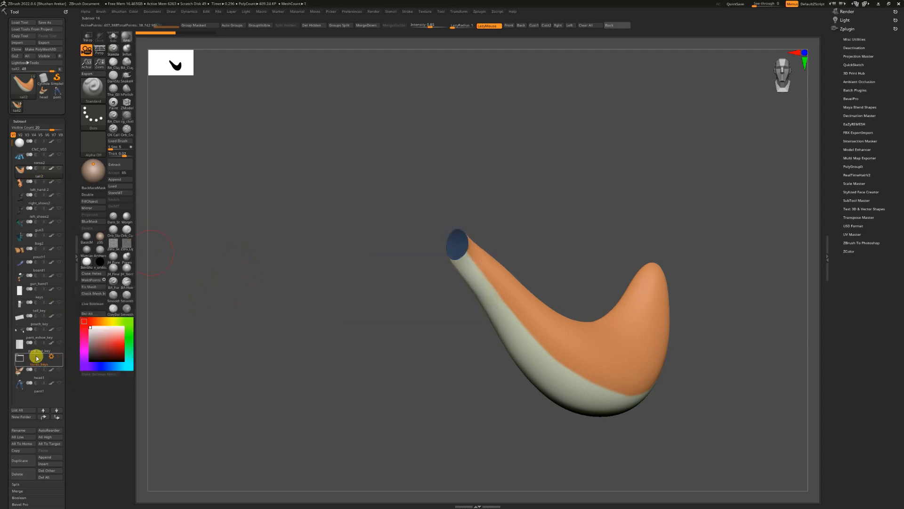
click(60, 302)
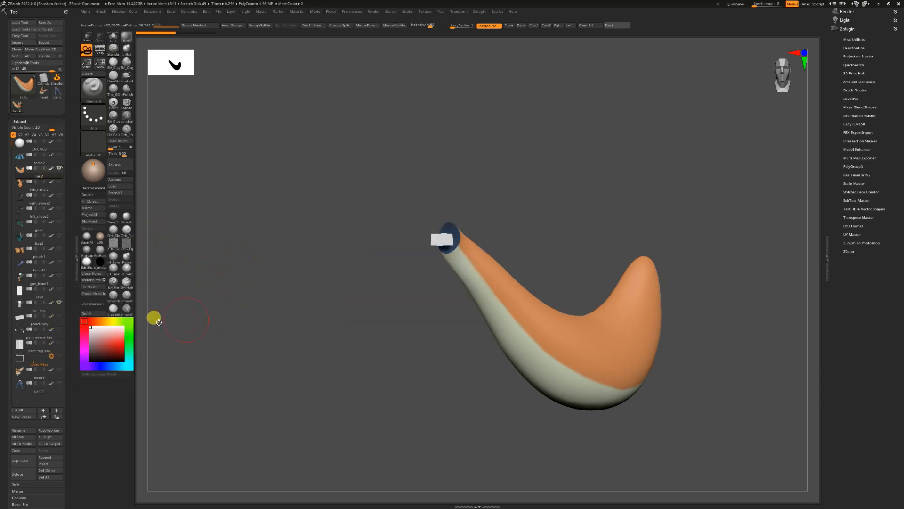
Step: Delete the standalone pant tool and replace the tail2 subtool with its Boolean mesh, named tail
click(57, 94)
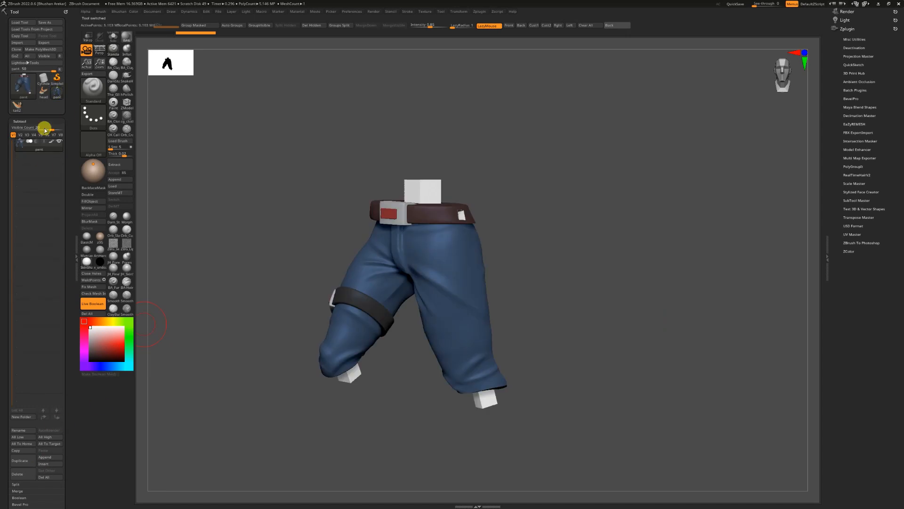
click(46, 477)
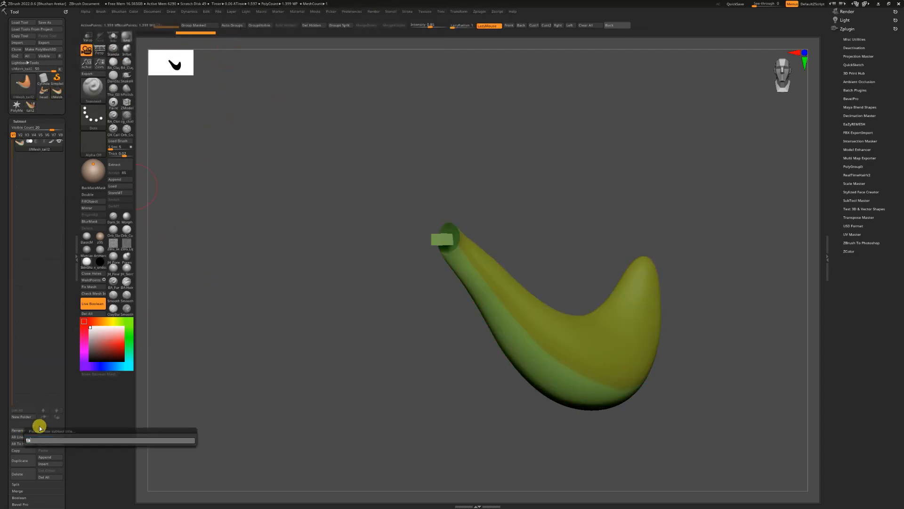
click(30, 105)
click(18, 474)
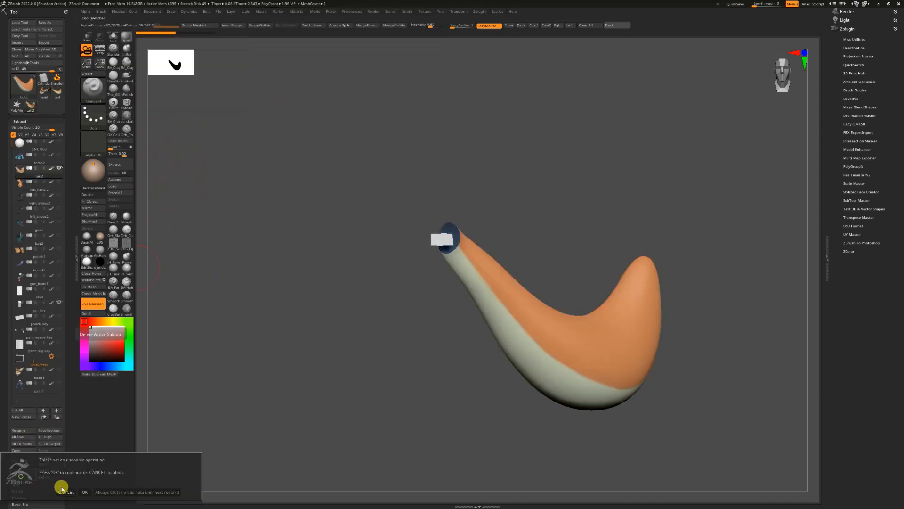
click(114, 179)
click(371, 242)
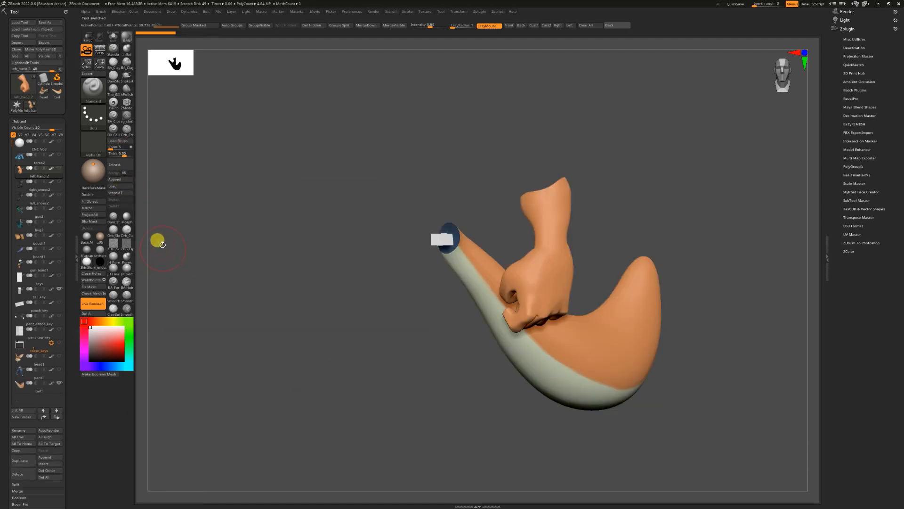
click(51, 385)
key(shift+s)
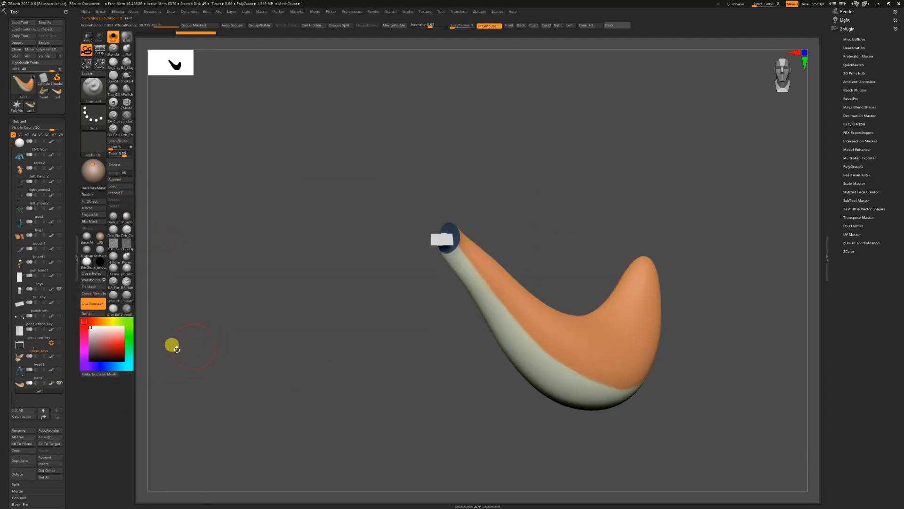
Step: Hide one block of the leg key and split it off, giving each boot its own key subtool
click(39, 160)
click(39, 187)
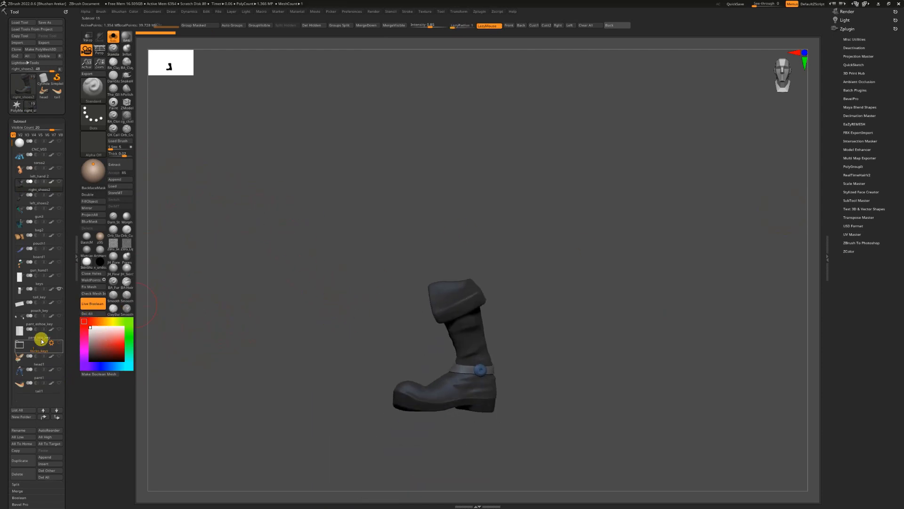
key(shift+s)
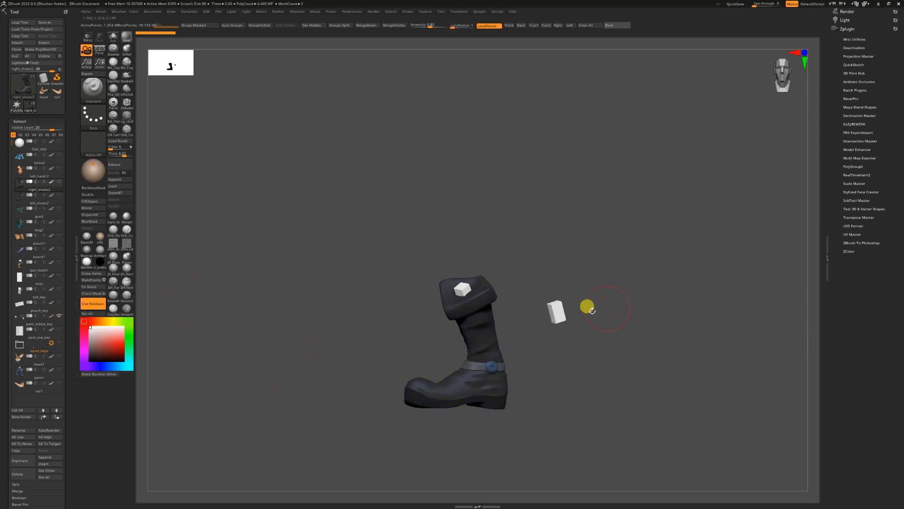
alt+click(546, 315)
ctrl+shift+drag(375, 348, 476, 193)
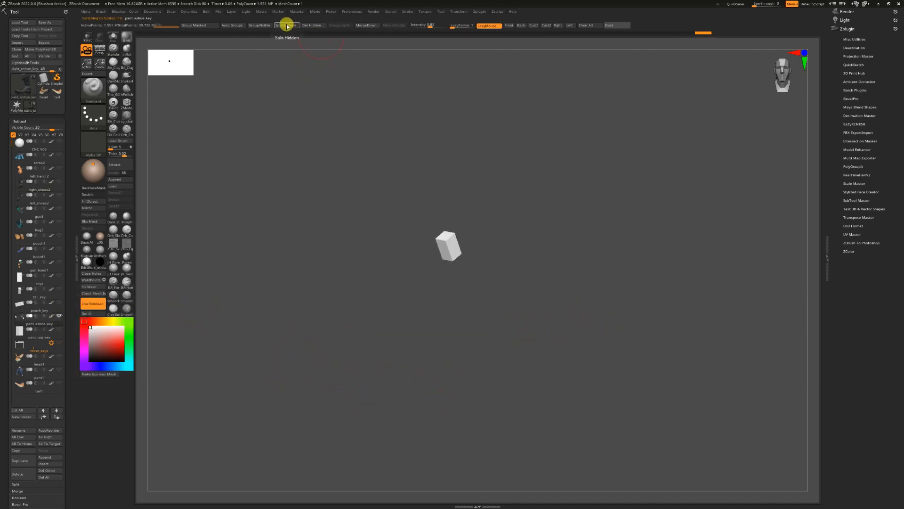
Step: Pair right_shoes2 with its own key set to subtract and generate the right boot's Boolean mesh with auto groups
click(59, 182)
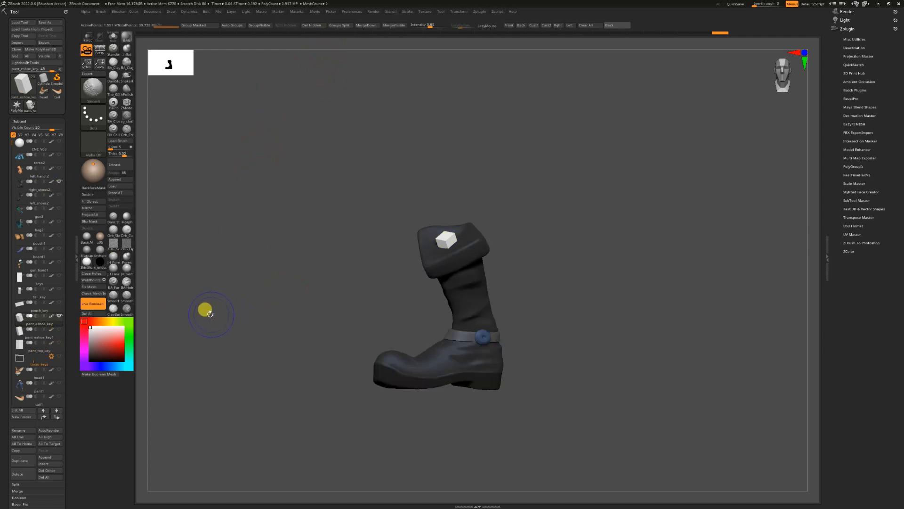
alt+drag(229, 328, 235, 335)
click(59, 182)
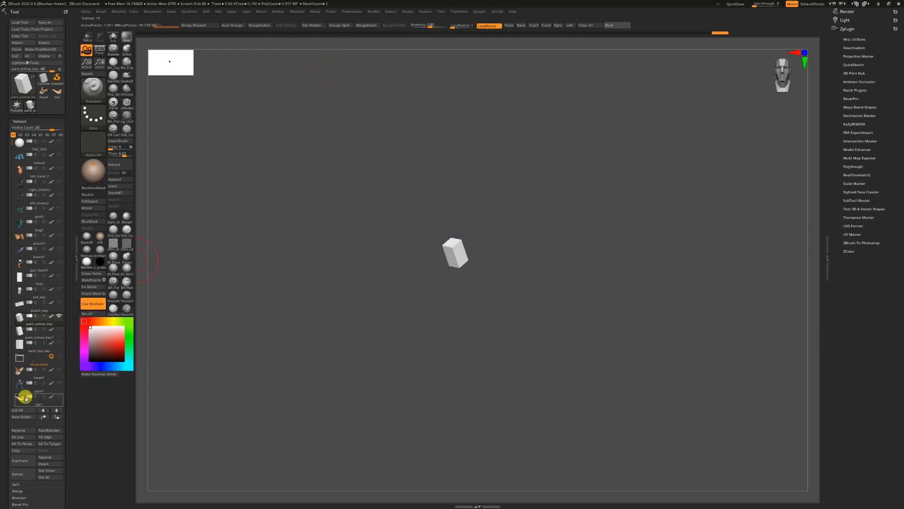
click(24, 388)
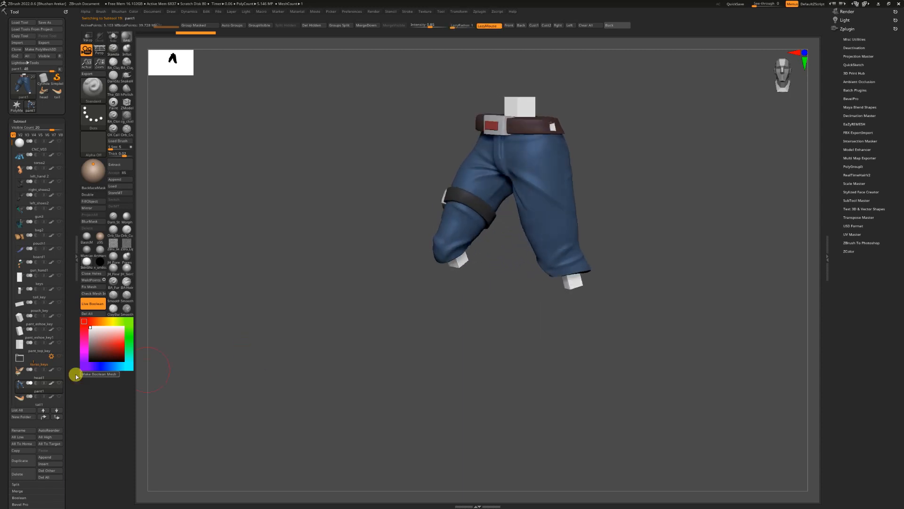
click(49, 187)
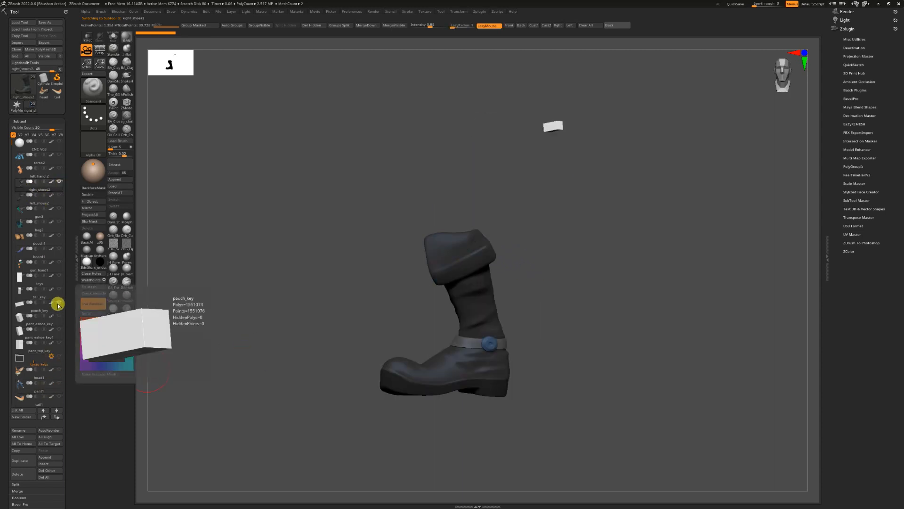
click(35, 315)
drag(219, 306, 249, 306)
drag(217, 115, 155, 124)
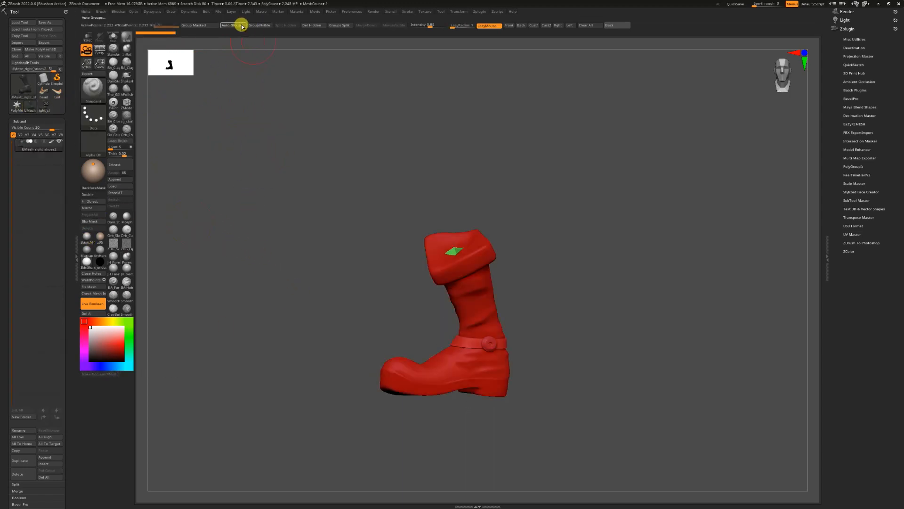
Step: Append the tail and the right boot's Boolean mesh to the head tool
click(43, 94)
click(114, 179)
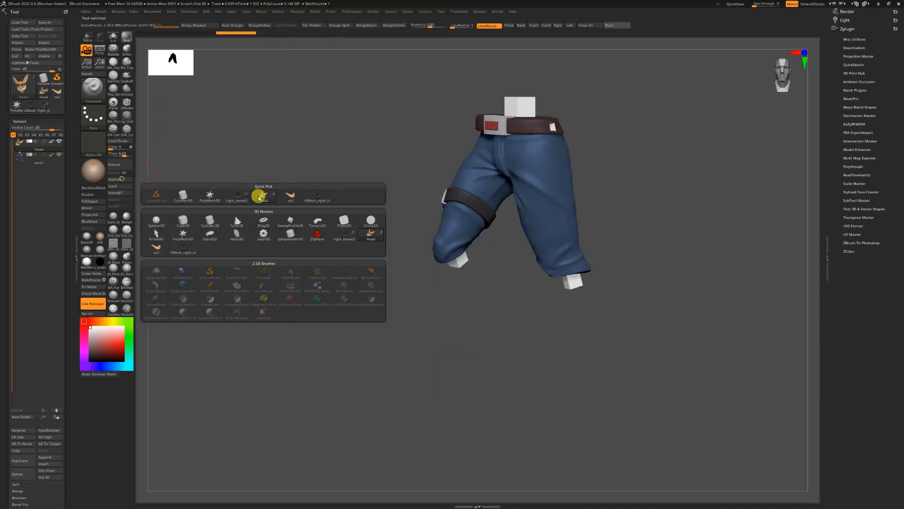
click(291, 196)
click(115, 180)
click(323, 199)
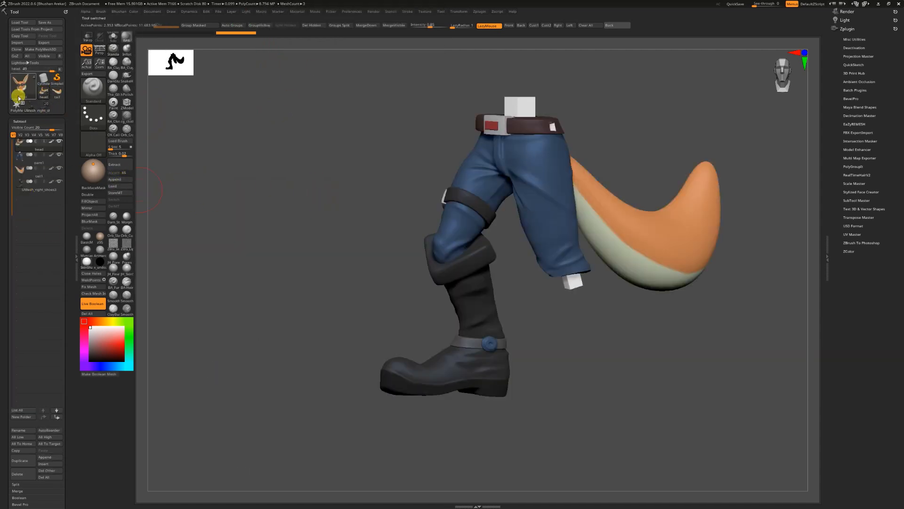
Step: Replace the right_shoes2 subtool in the character with its Boolean mesh, renamed right_shoes
click(46, 97)
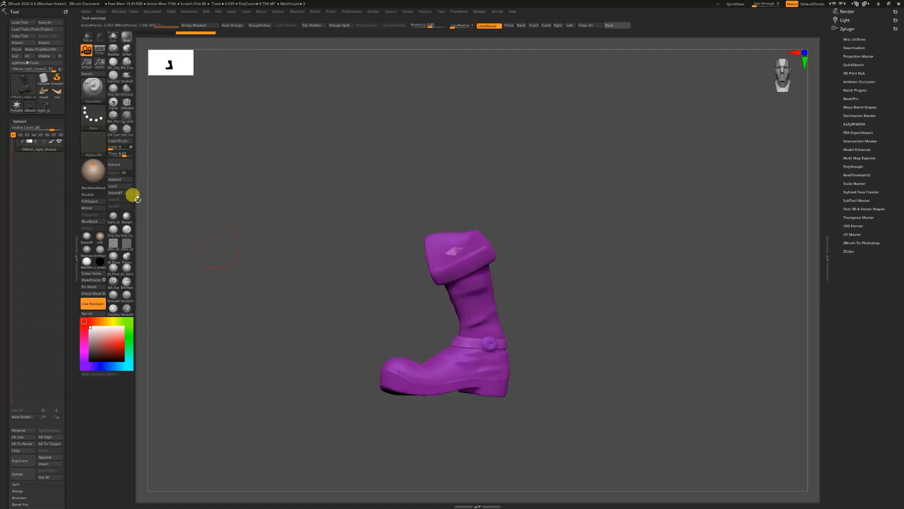
click(24, 473)
click(81, 489)
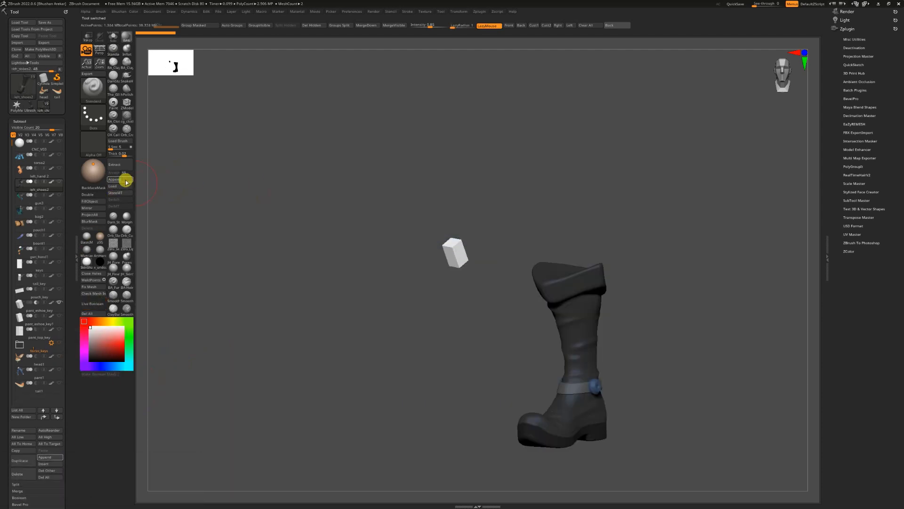
click(44, 109)
click(27, 431)
text(right_shoes)
key(Return)
click(50, 108)
click(119, 179)
click(315, 197)
Step: Raise the subtool list's visible count to 24 and compare the right and left boots
drag(207, 329, 201, 363)
drag(53, 128, 62, 128)
drag(228, 355, 184, 333)
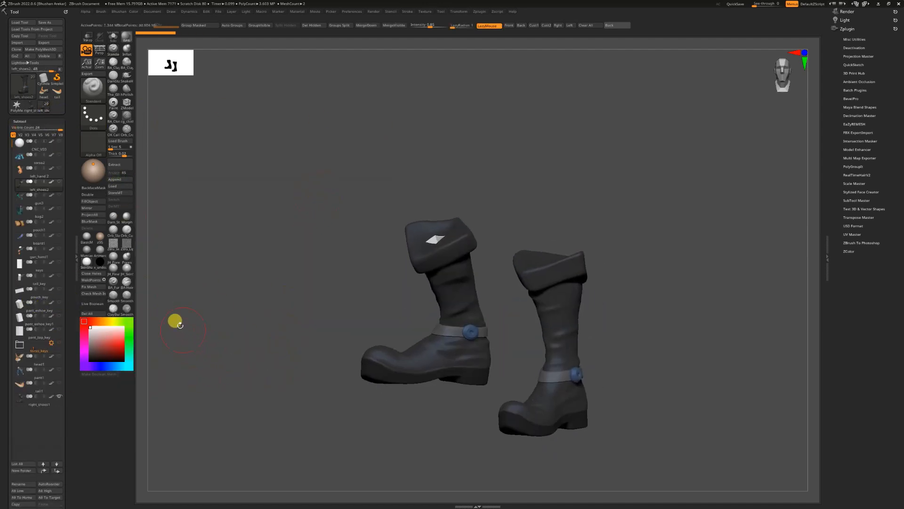
key(shift+f)
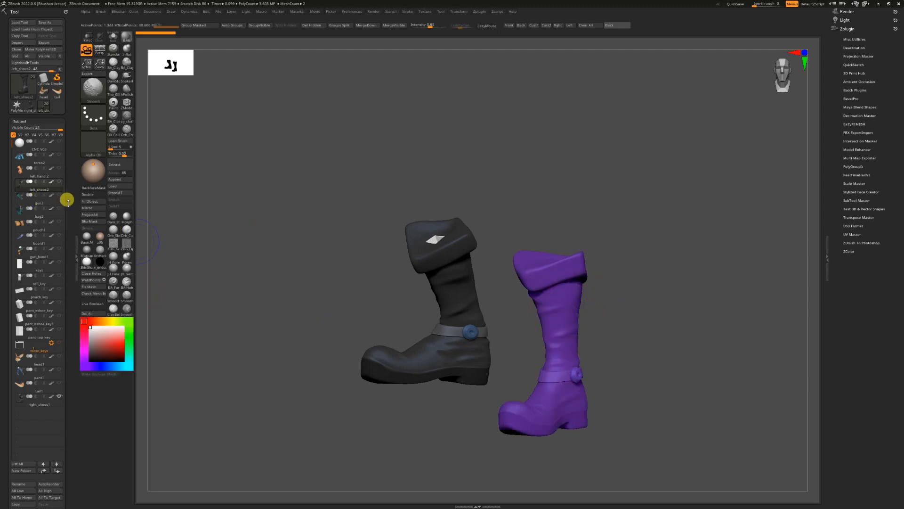
Step: Isolate left_shoes2 with its own leg key and turn on Live Boolean for the pair
click(59, 316)
click(62, 395)
click(60, 396)
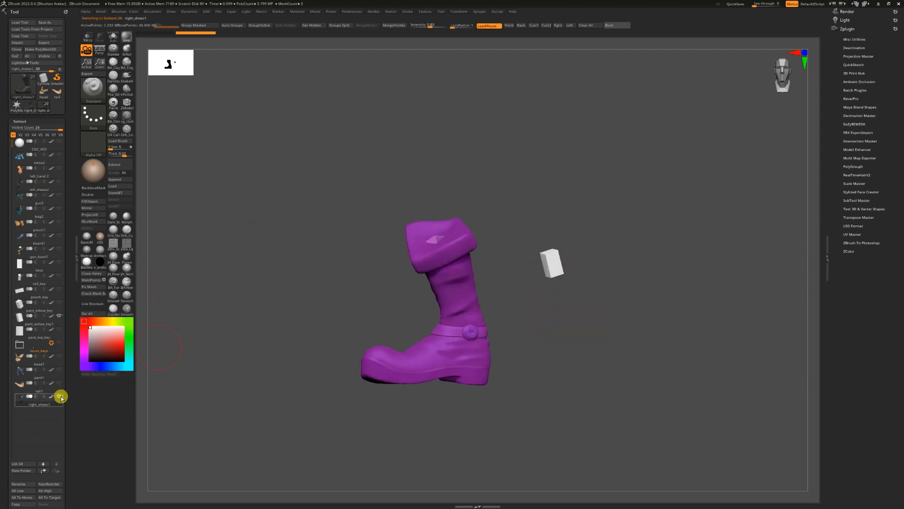
click(23, 318)
click(58, 183)
click(35, 186)
click(91, 303)
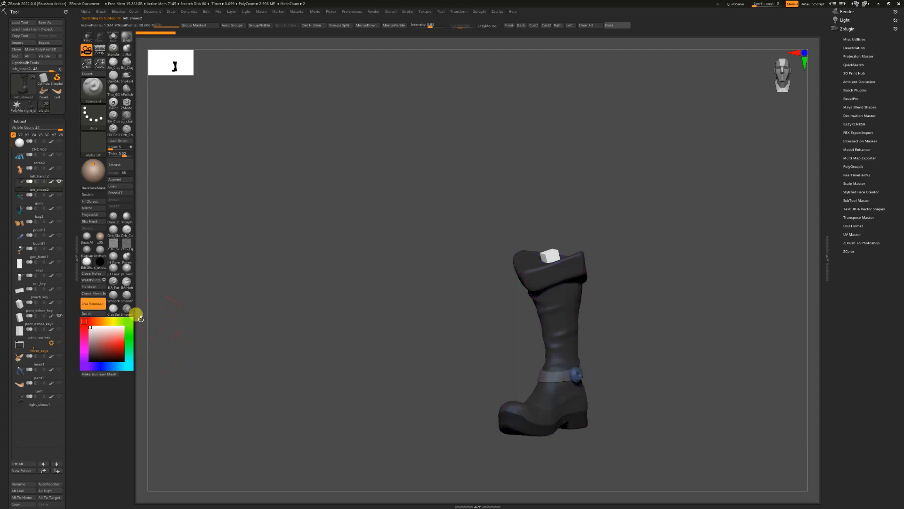
drag(203, 284, 269, 326)
Step: Delete the standalone tail and right_shoes tools
click(57, 94)
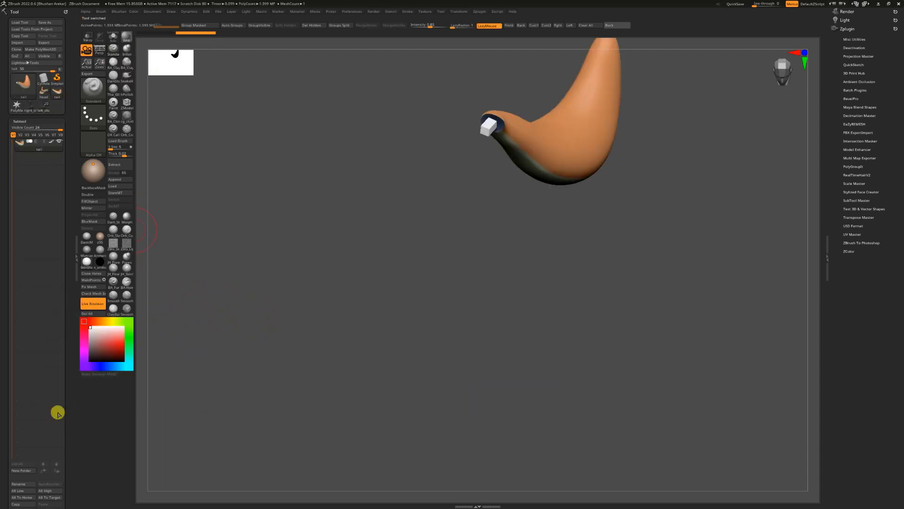
click(93, 315)
click(105, 330)
click(19, 108)
click(93, 314)
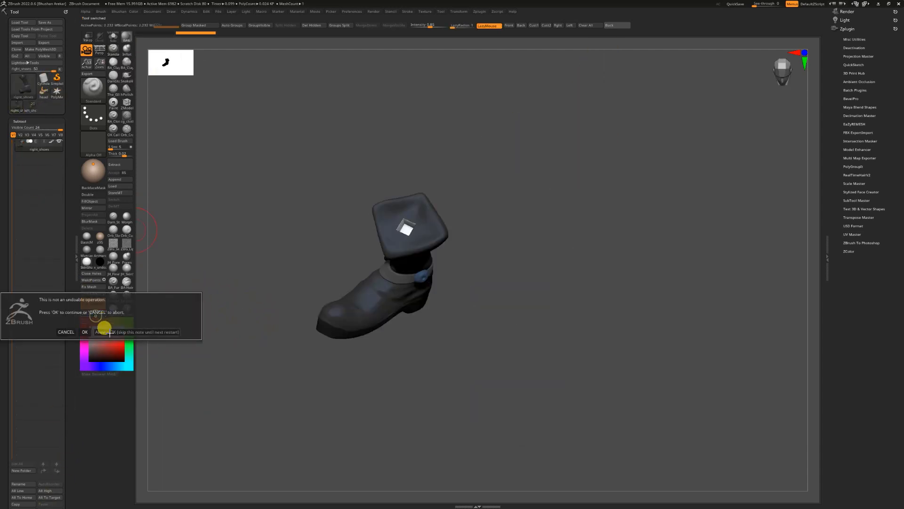
click(105, 330)
Step: Generate the left boot's Boolean mesh with the key cut out and rename it left_shoes
click(21, 108)
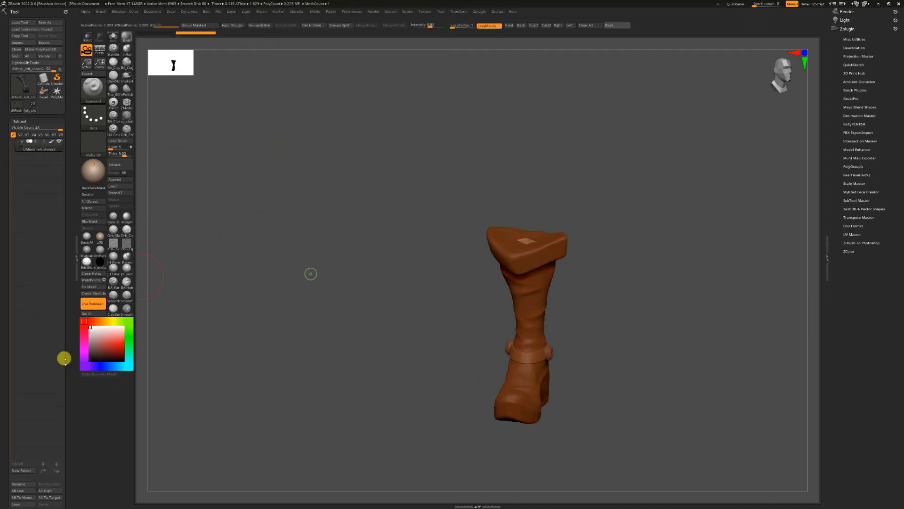
click(37, 484)
text(left_shoes3)
key(Return)
key(shift+f)
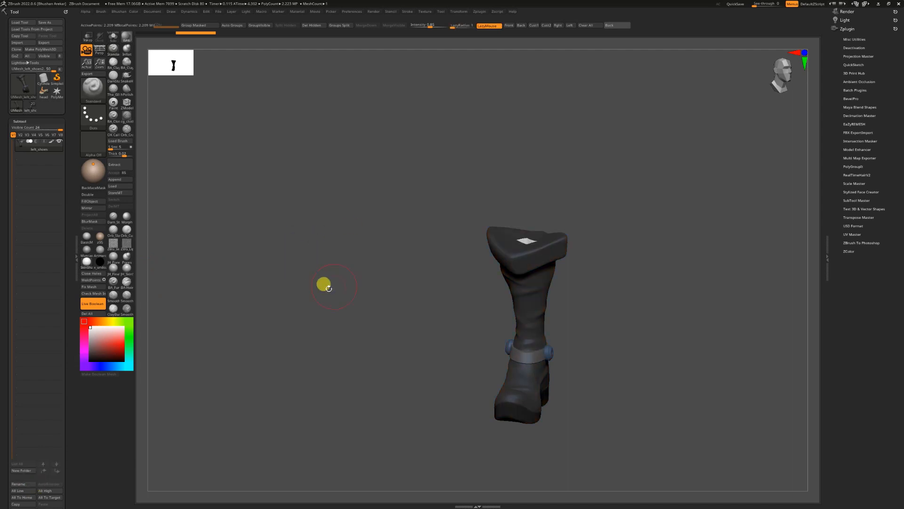
shift+drag(329, 275, 292, 275)
Step: Return to the fox tool and replace its left_shoes2 subtool with the Boolean mesh left_shoes
click(32, 109)
key(shift+f)
key(shift+f)
key(l)
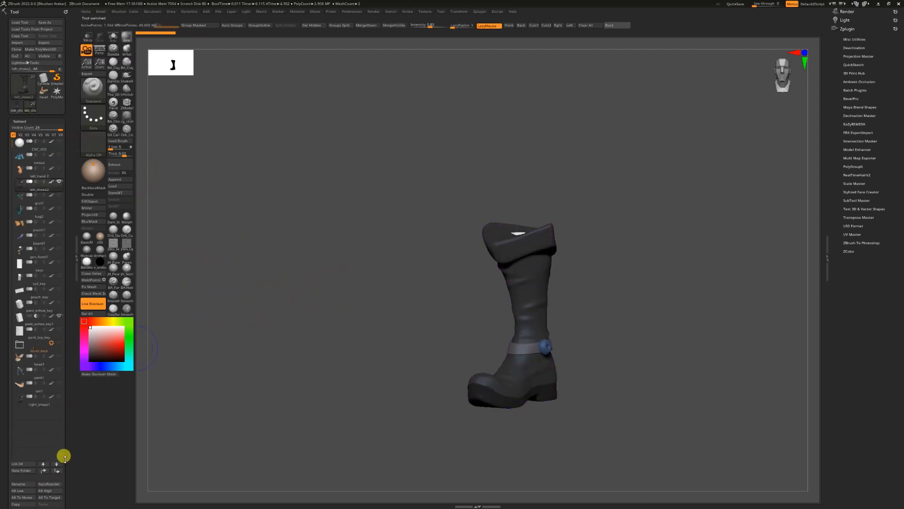
click(28, 492)
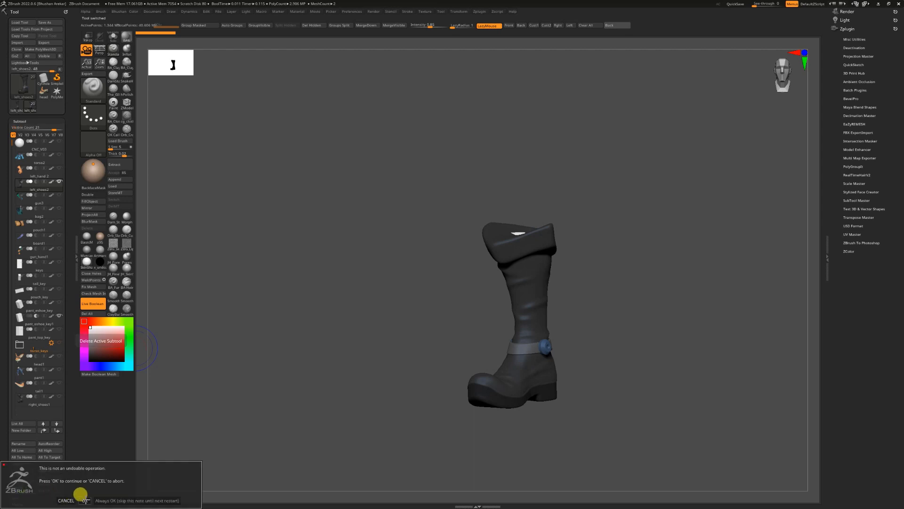
click(77, 493)
click(34, 307)
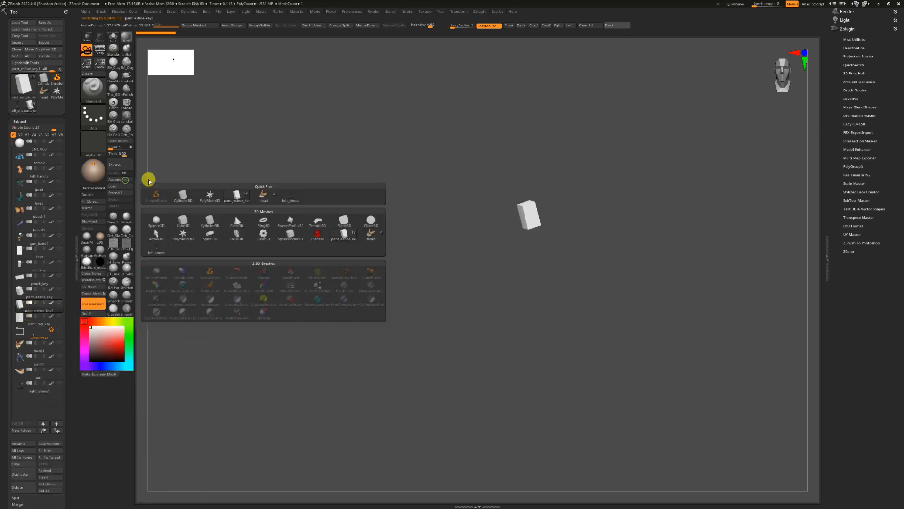
click(126, 182)
click(245, 204)
drag(270, 374, 319, 349)
Step: Isolate pouch1 with pouch_key, inspect how they overlap and generate their Boolean mesh
click(31, 214)
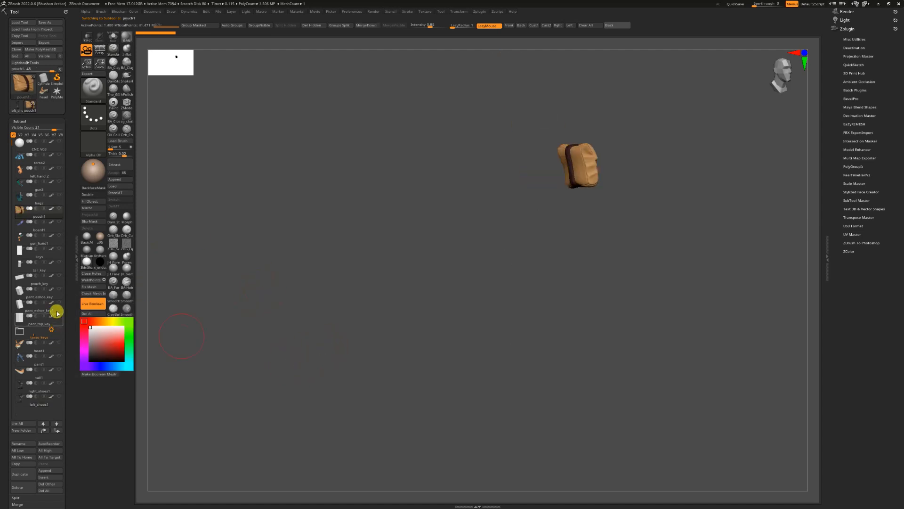
click(59, 275)
drag(258, 269, 312, 306)
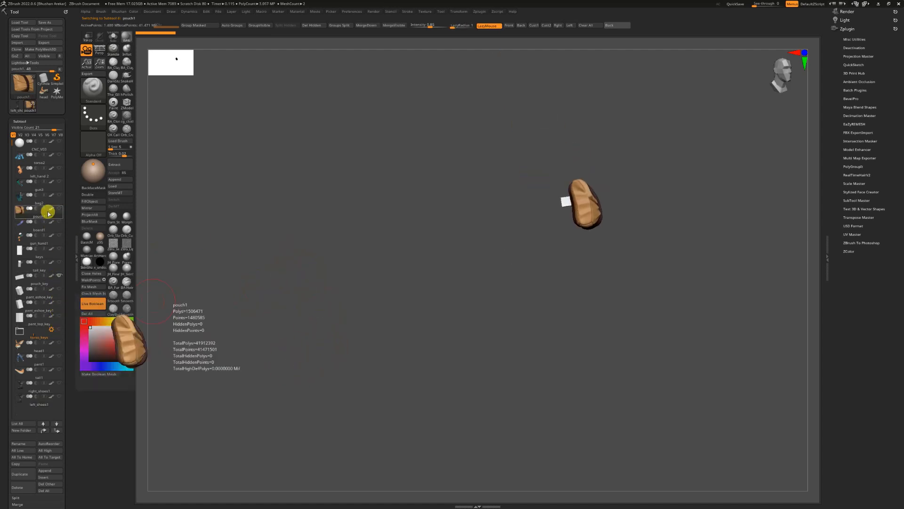
click(41, 362)
drag(248, 343, 243, 364)
click(27, 216)
drag(165, 294, 273, 291)
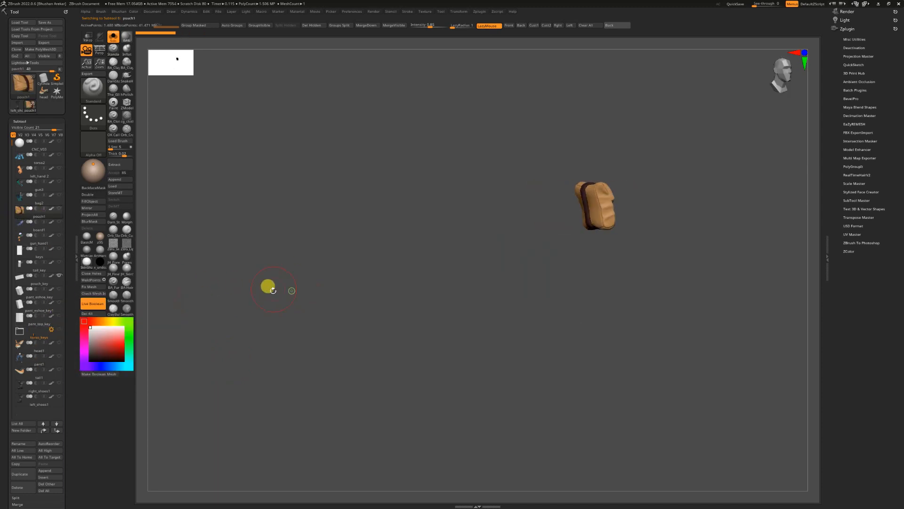
click(42, 361)
drag(234, 313, 311, 336)
click(30, 214)
drag(247, 276, 212, 296)
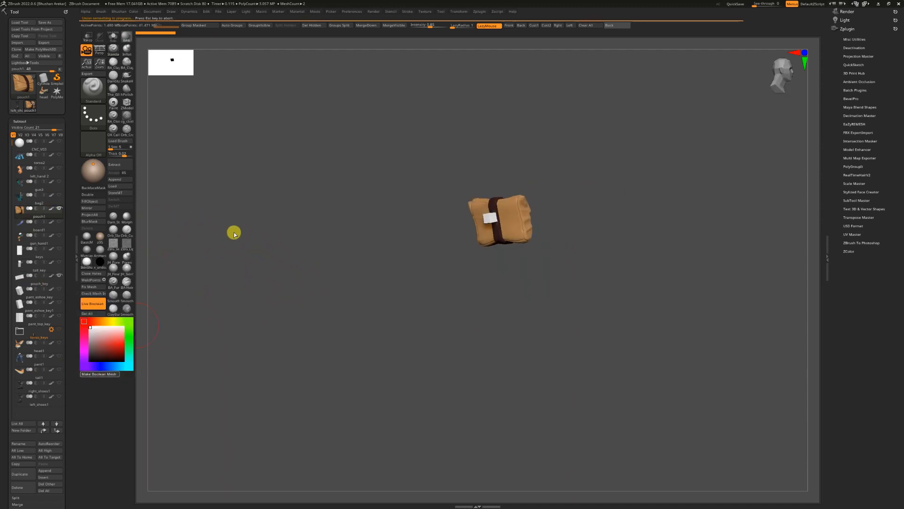
Step: Open the generated Boolean mesh of the pouch and rename it pouch
click(338, 25)
click(20, 443)
text(pouch)
key(Return)
drag(248, 152, 256, 155)
Step: Replace the original pouch1 subtool in the fox tool with the Boolean mesh pouch
click(53, 106)
click(28, 490)
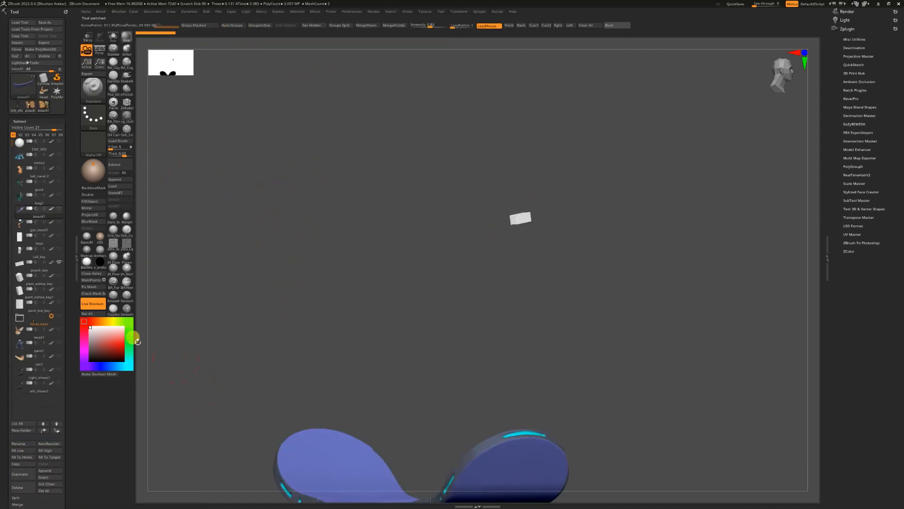
alt+drag(207, 398, 261, 308)
click(115, 179)
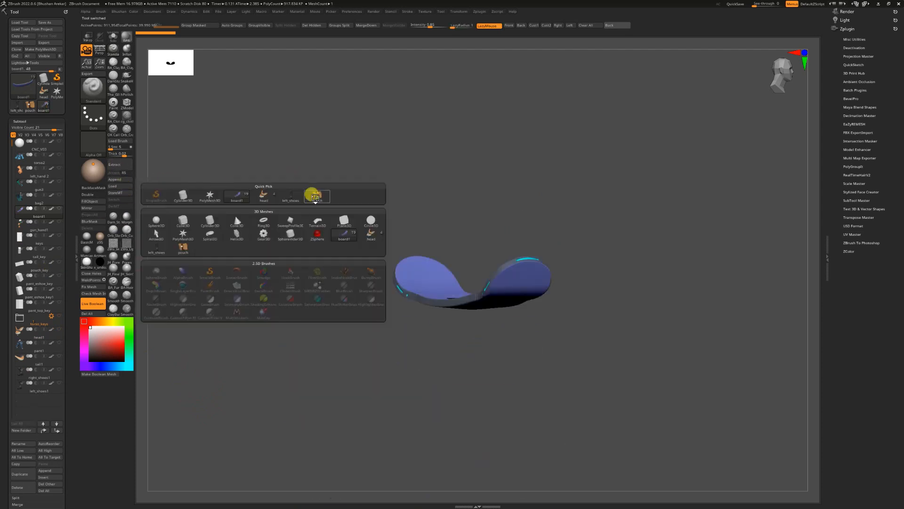
click(317, 195)
drag(188, 235, 326, 251)
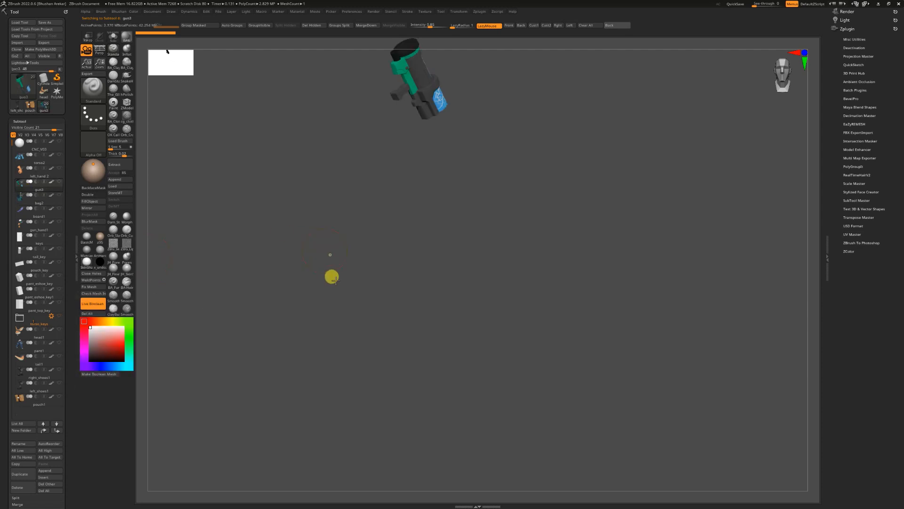
Step: Compare gun_hand1 with the torso and move it up the subtool list to directly below torso2
click(23, 228)
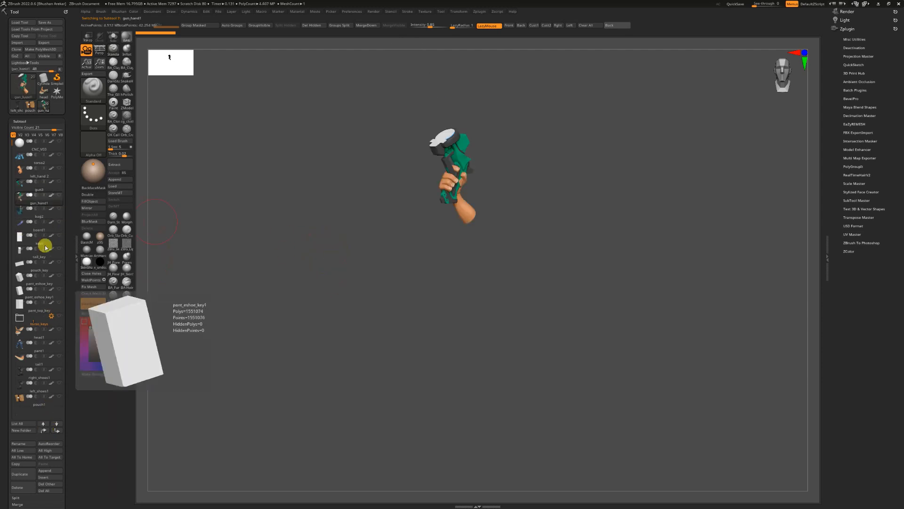
click(59, 155)
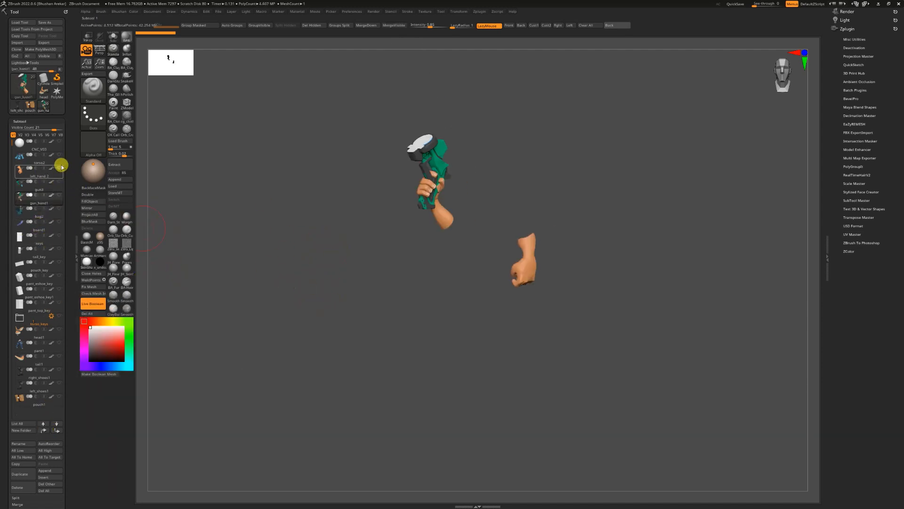
alt+drag(276, 248, 284, 334)
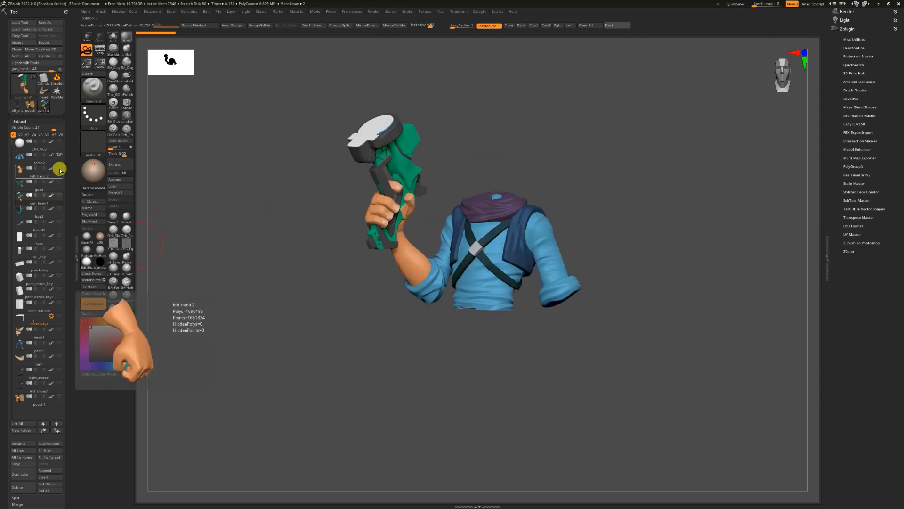
click(60, 156)
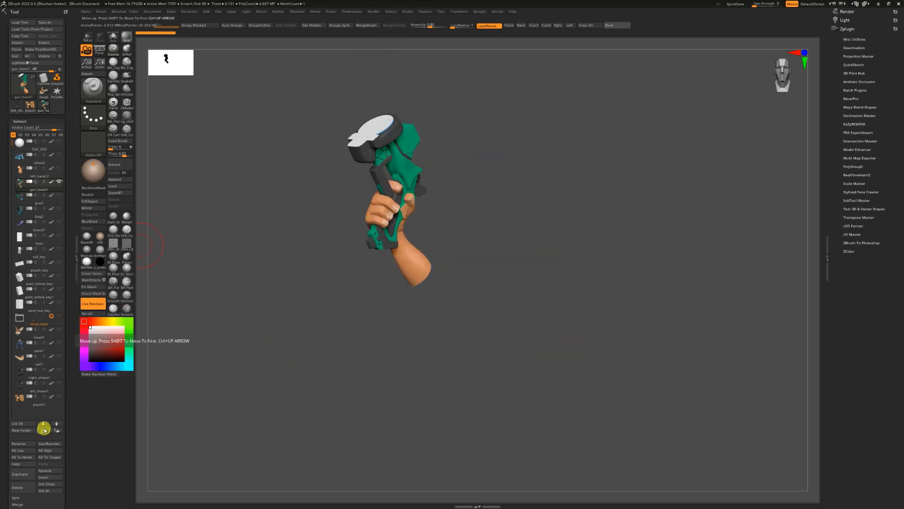
click(58, 168)
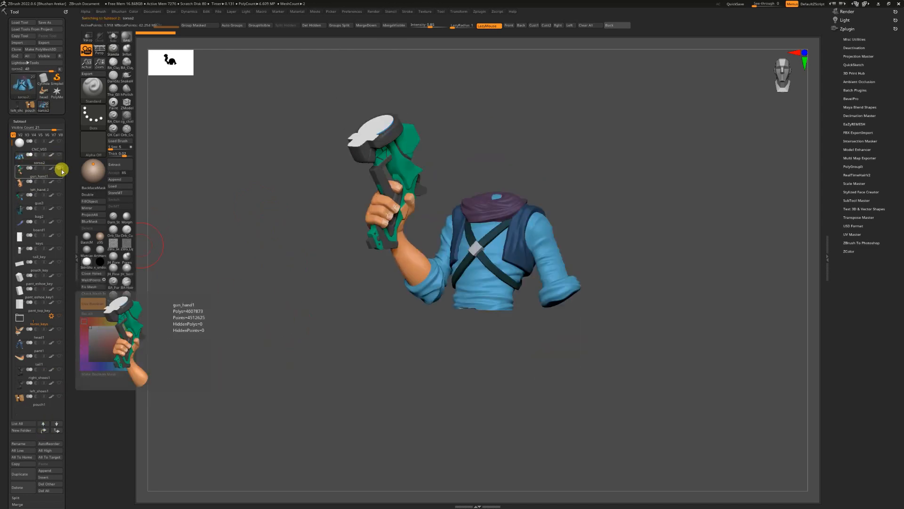
Step: Examine how head_key fits between torso2 and head1, and inspect the keys on the pants
click(58, 330)
drag(271, 314, 225, 326)
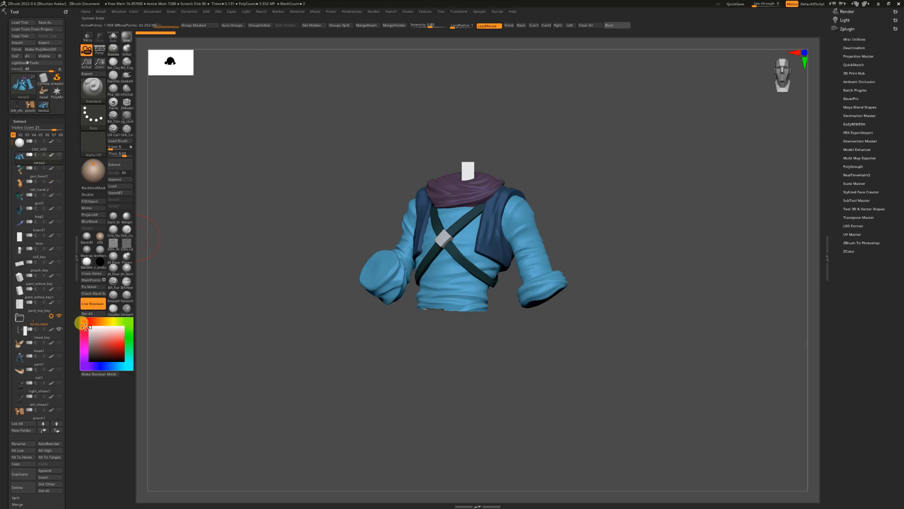
click(56, 354)
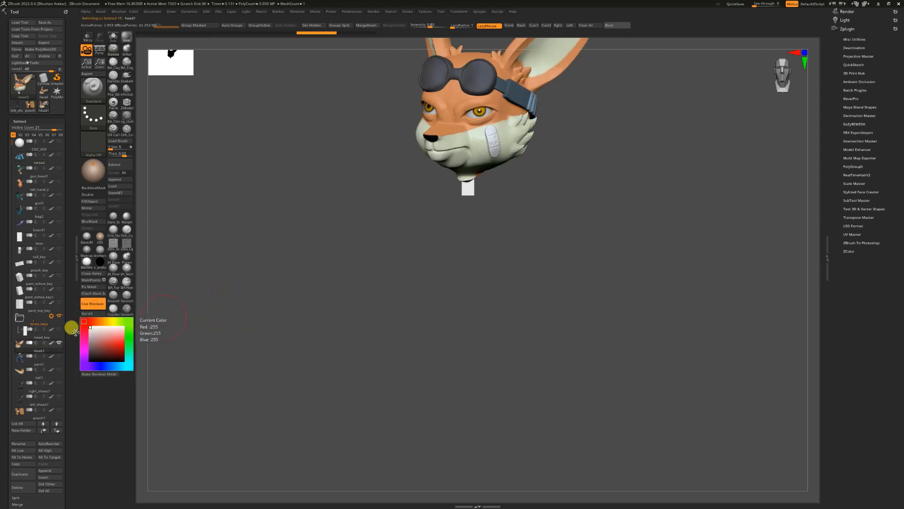
click(60, 356)
click(27, 364)
drag(221, 343, 225, 325)
key(shift)
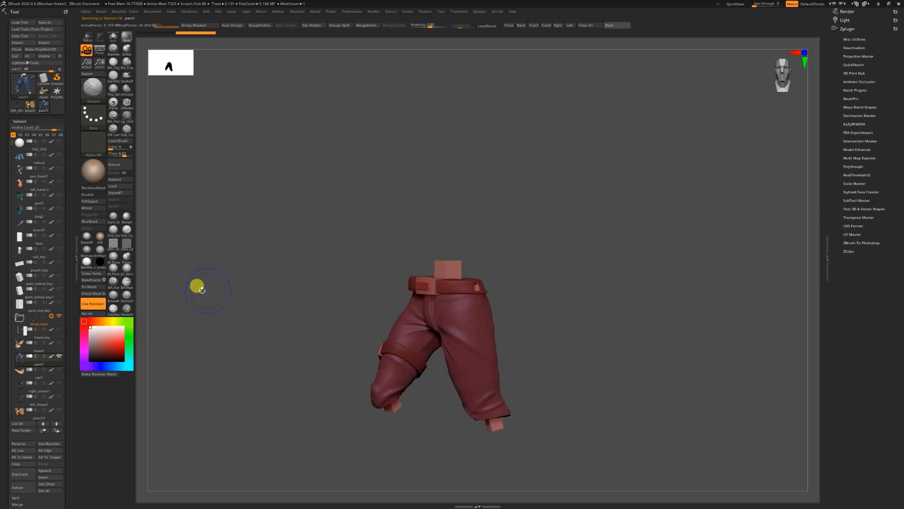
Step: Hide the pants and show torso2 together with pant_top_key and head_key
click(35, 310)
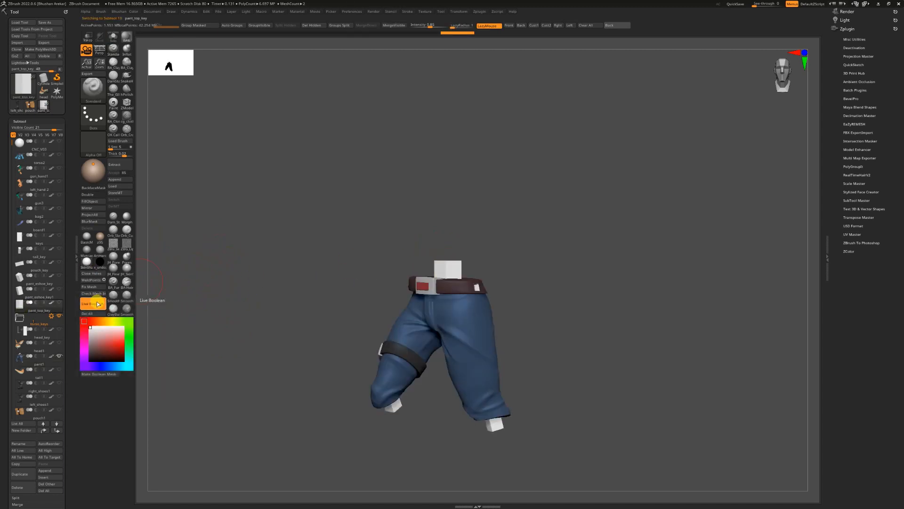
click(58, 356)
click(60, 156)
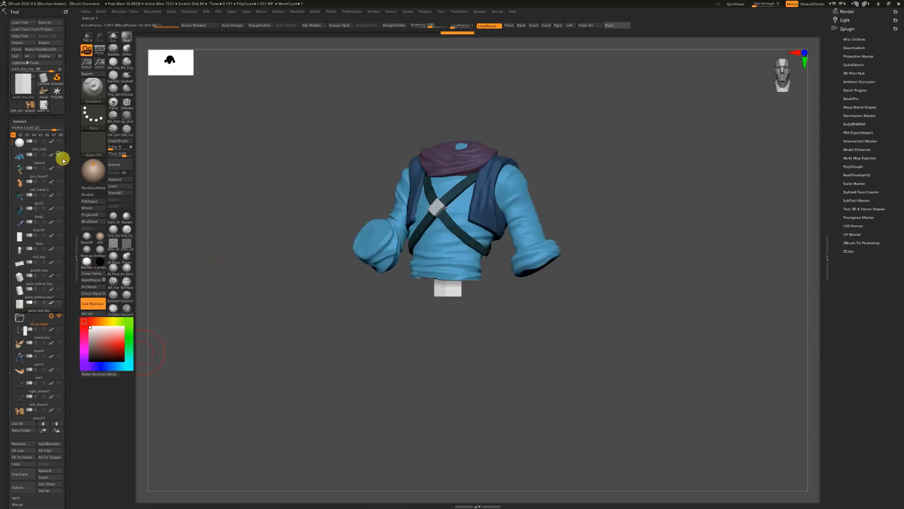
click(60, 303)
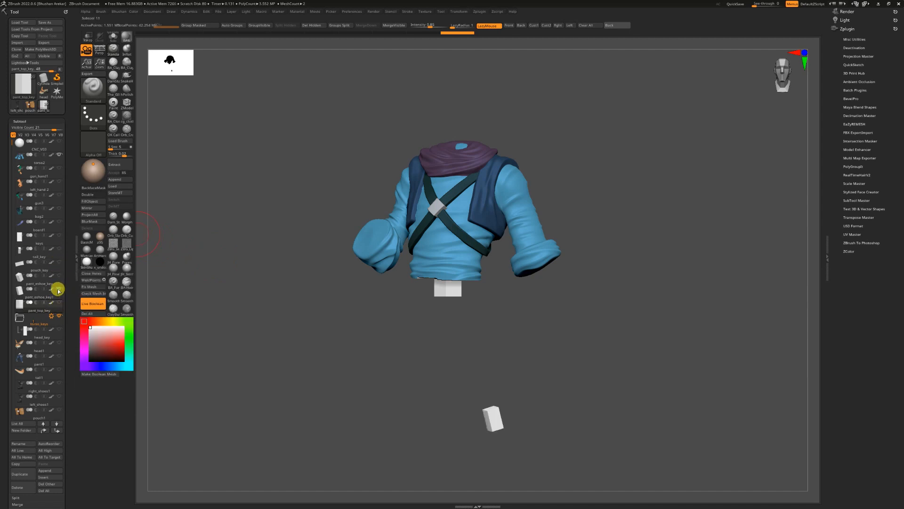
click(59, 329)
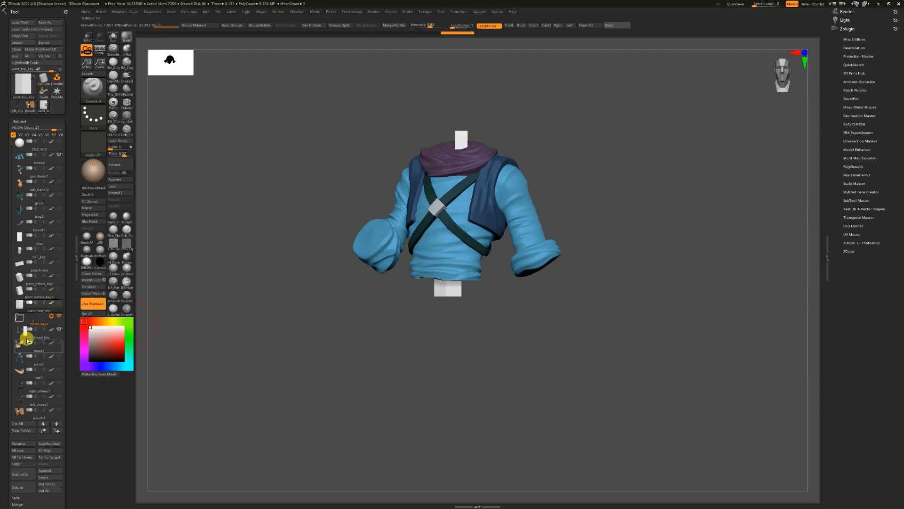
Step: Take head_key out of the torso_keys folder and set head_key and pant_top_key to subtract from the torso
drag(165, 302, 83, 341)
click(60, 342)
click(54, 347)
click(28, 319)
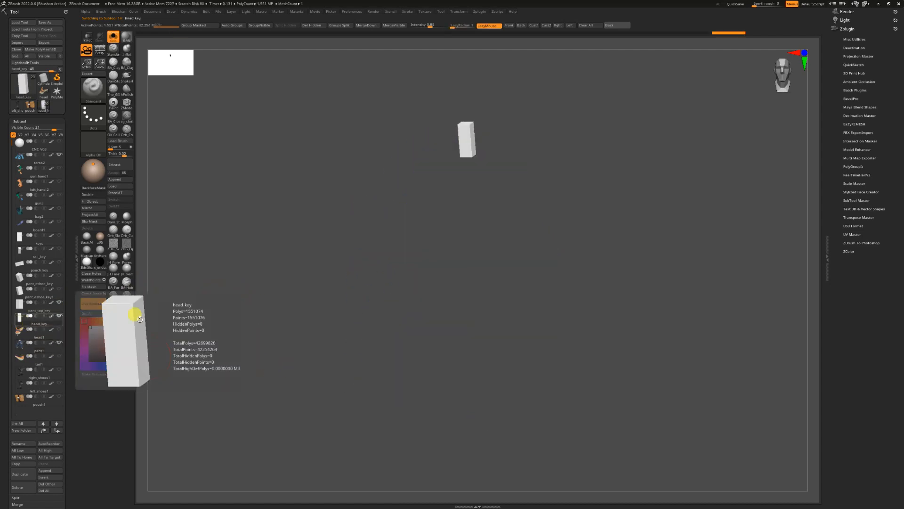
click(58, 344)
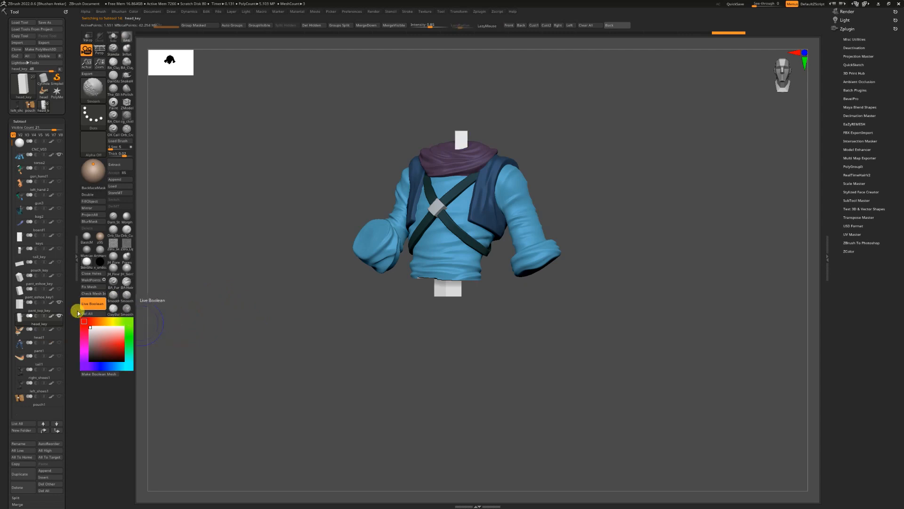
click(45, 304)
drag(198, 301, 143, 330)
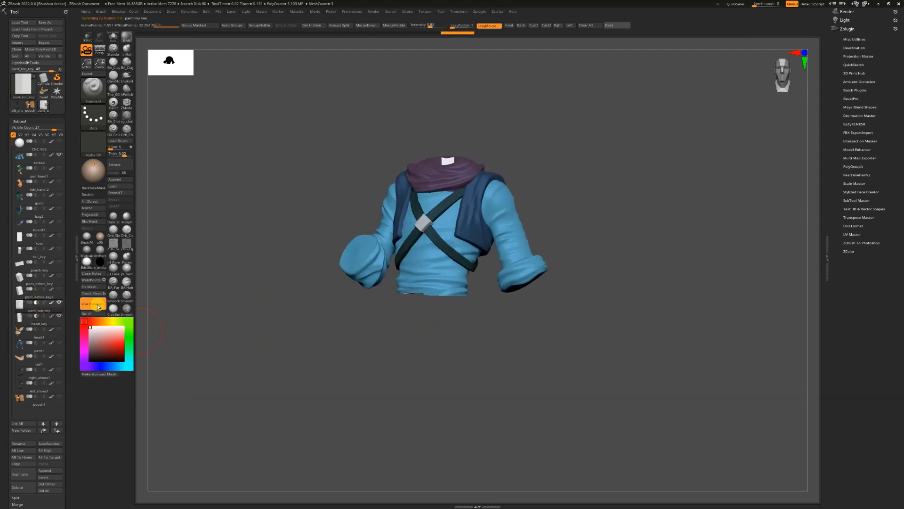
Step: Duplicate the keys block and position the copy at the torso's gun-arm cuff
click(62, 169)
click(60, 168)
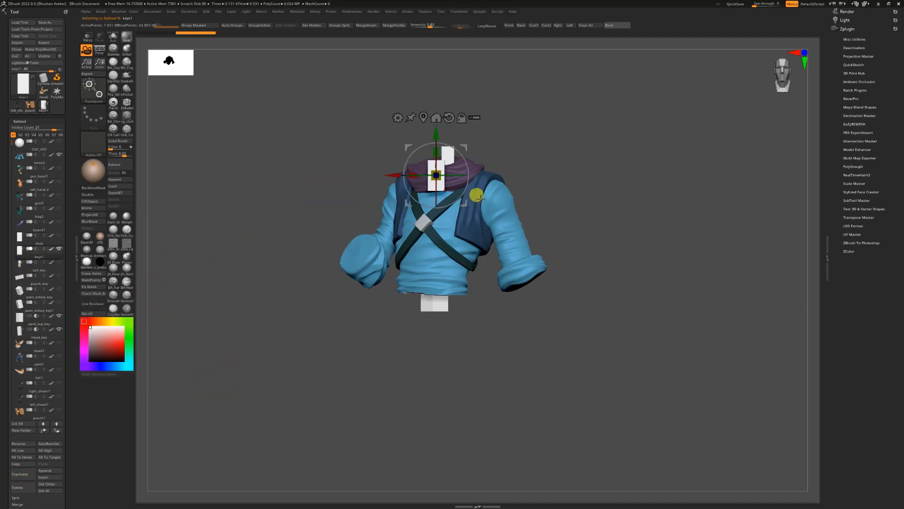
scroll(357, 259, up, 3)
right_drag(366, 230, 217, 372)
right_drag(308, 289, 414, 279)
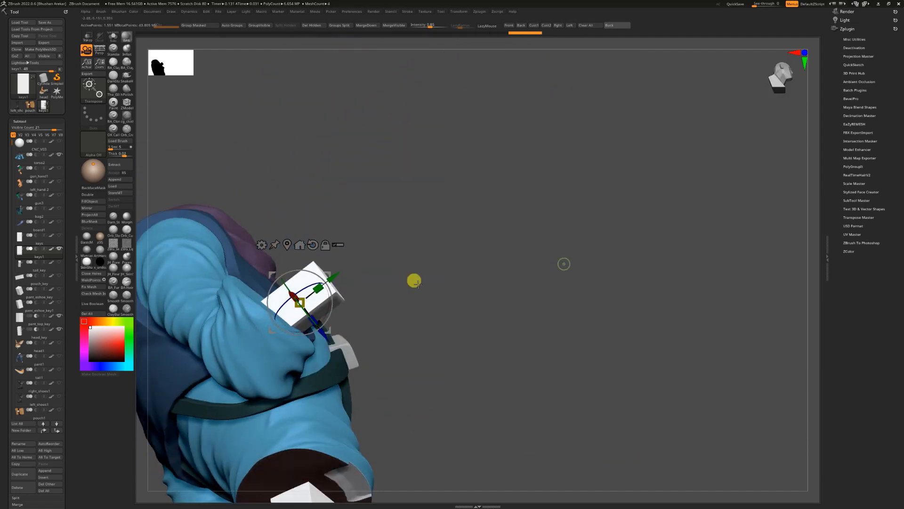
right_drag(301, 297, 77, 339)
Step: Align the copied key with gun_hand1's wrist and bring the torso back into view
click(60, 154)
click(59, 168)
right_drag(179, 306, 226, 374)
mouse_move(377, 301)
right_down()
mouse_move(329, 319)
mouse_move(527, 309)
mouse_move(462, 371)
mouse_move(518, 338)
mouse_move(440, 397)
mouse_move(317, 418)
mouse_move(375, 337)
mouse_move(266, 404)
mouse_move(400, 325)
mouse_move(557, 296)
mouse_move(301, 235)
right_up()
click(34, 166)
key(q)
right_drag(218, 359, 240, 375)
right_drag(160, 306, 67, 257)
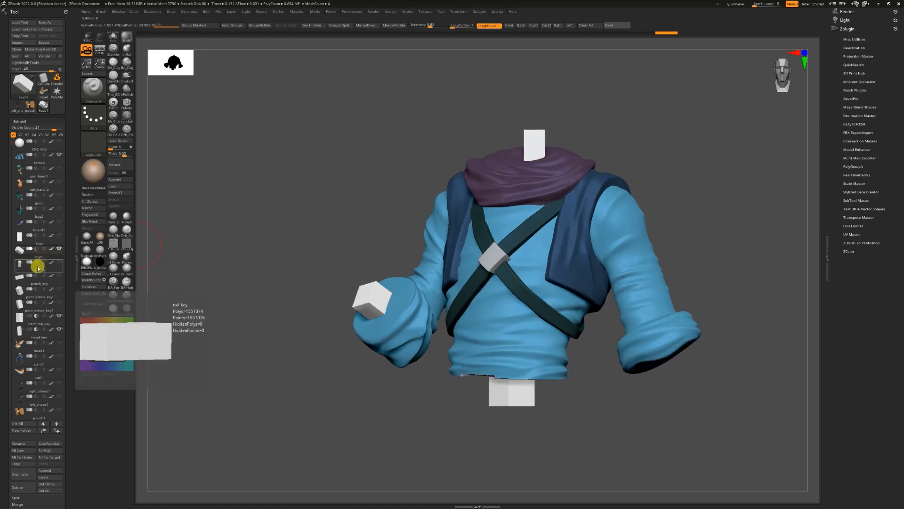
Step: Set the gun-arm key to subtract and check its socket in the cuff with Live Boolean
click(92, 303)
right_drag(218, 311, 242, 323)
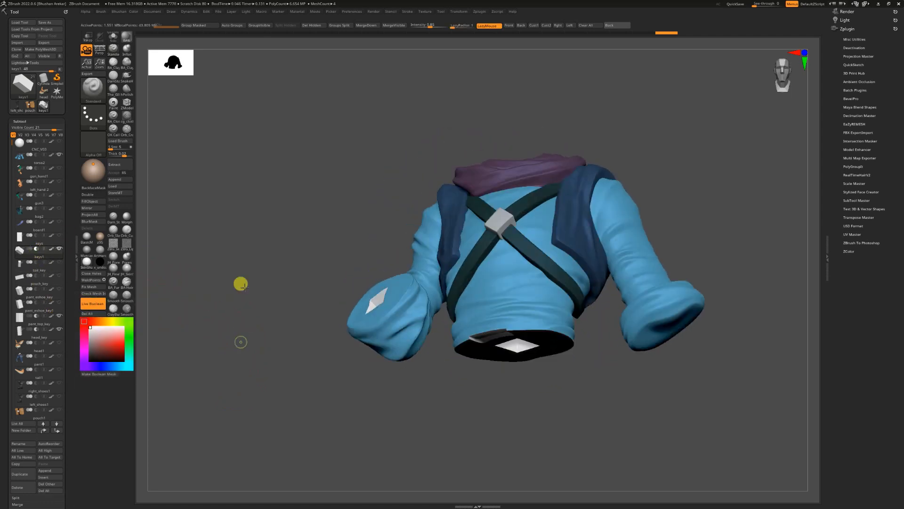
click(92, 303)
Step: Duplicate the gun-arm key and place the copy in the torso's opposite sleeve cuff
key(w)
right_drag(207, 353, 190, 381)
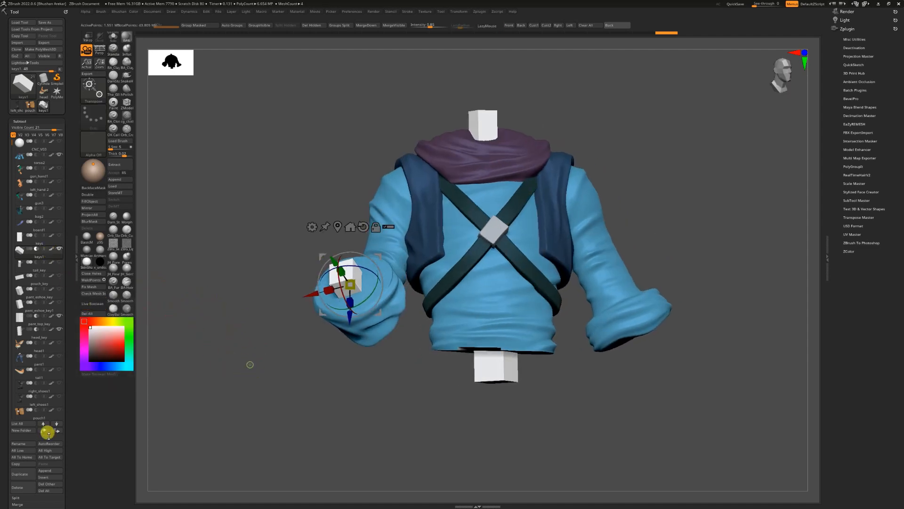
right_drag(302, 291, 498, 272)
right_drag(525, 386, 507, 369)
key(f)
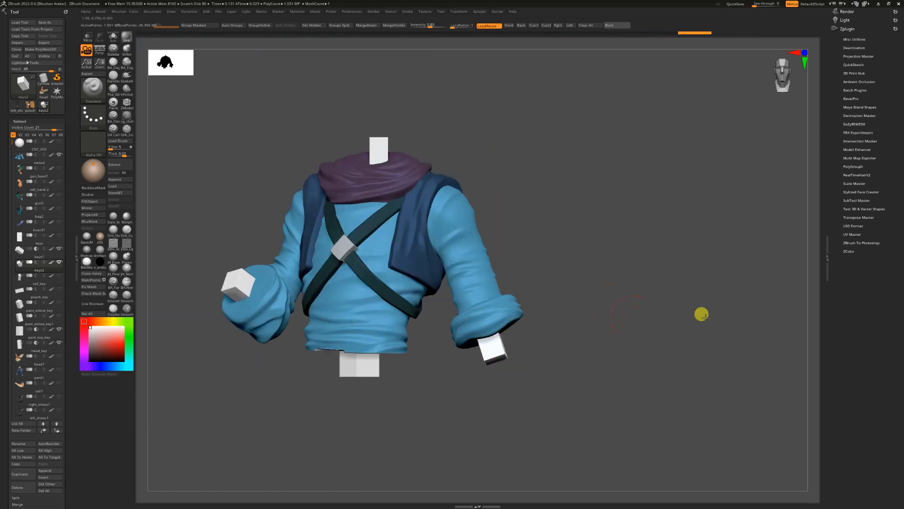
Step: Check the gun-arm key against gun_hand1 and show left_hand_2 with its key instead of the torso
click(52, 252)
shift+click(59, 155)
click(59, 168)
right_drag(170, 214, 188, 301)
click(59, 169)
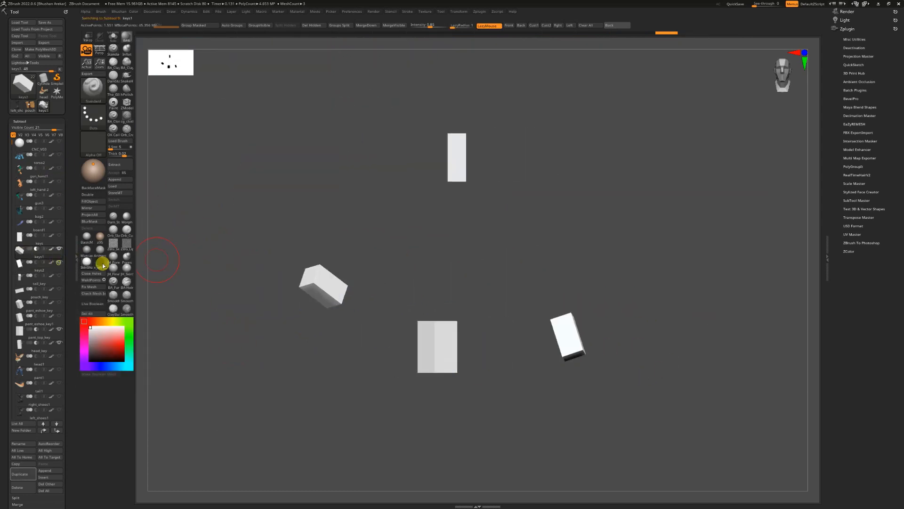
click(59, 182)
right_drag(566, 282, 700, 350)
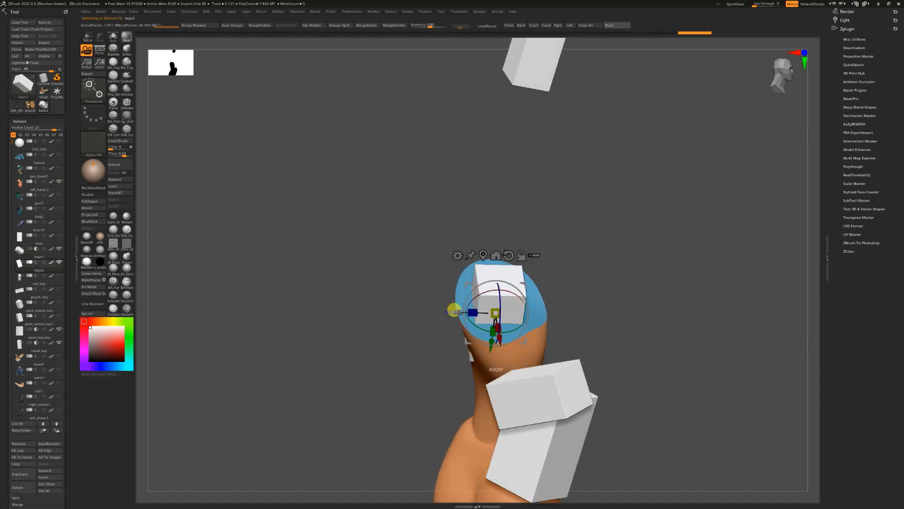
Step: Move and rotate the new key until it sits centred in left_hand_2's wrist cut
drag(522, 299, 531, 306)
mouse_move(651, 315)
right_down()
mouse_move(651, 407)
mouse_move(714, 297)
mouse_move(655, 306)
right_up()
drag(512, 348, 511, 357)
right_drag(589, 339, 655, 325)
drag(509, 348, 507, 336)
right_drag(648, 317, 617, 395)
drag(534, 292, 532, 304)
right_drag(616, 330, 636, 367)
drag(528, 313, 528, 316)
shift+right_drag(645, 344, 676, 278)
key(shift+t)
key(shift+t)
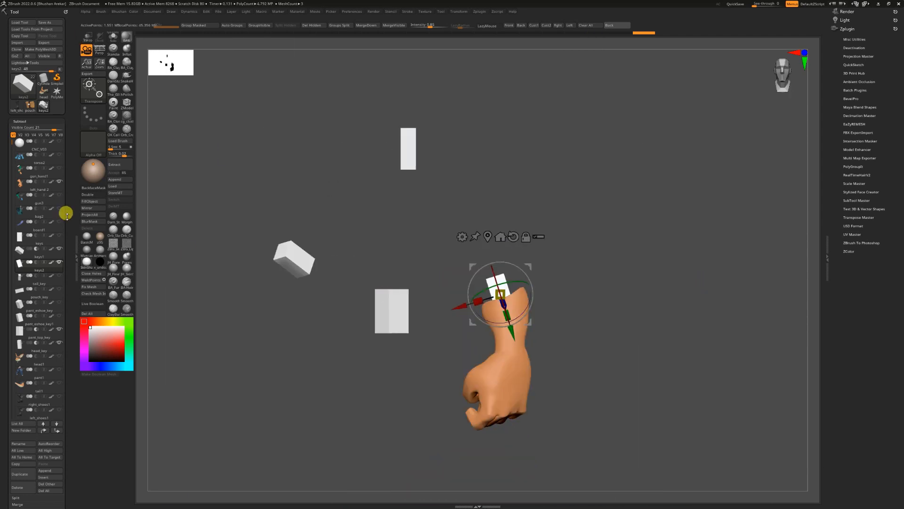
Step: Show the torso in place of left_hand_2 and check the left cuff's key with Live Boolean
click(60, 182)
click(60, 155)
key(q)
click(93, 304)
right_drag(250, 395, 181, 349)
click(93, 304)
right_drag(198, 311, 214, 304)
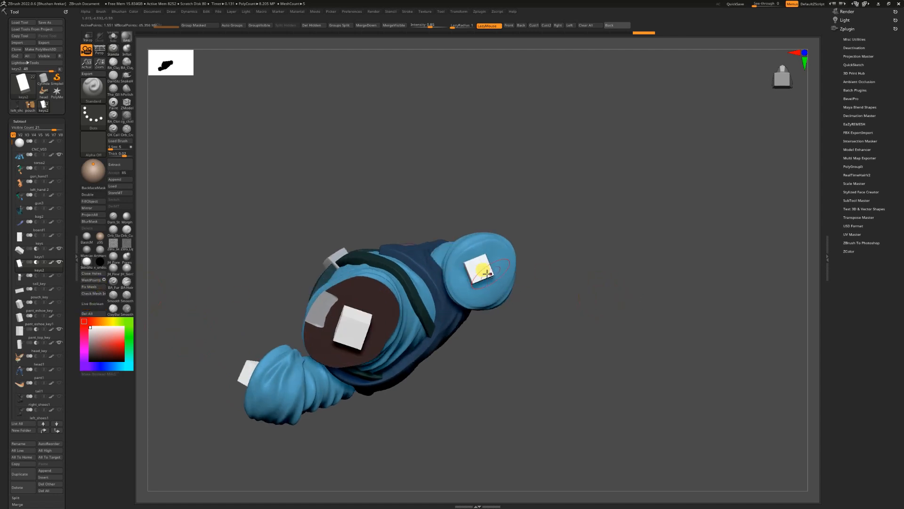
Step: Check the wrist keys against gun_hand1 with the torso hidden
key(w)
ctrl+right_drag(490, 273, 504, 292)
ctrl+right_drag(252, 208, 214, 182)
right_drag(213, 182, 221, 250)
click(59, 155)
click(60, 167)
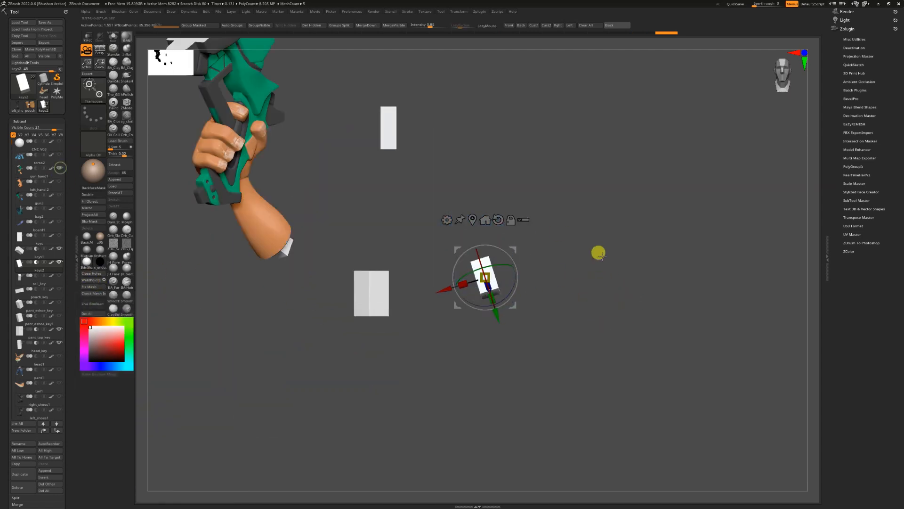
click(23, 162)
click(24, 184)
click(60, 168)
Step: Show left_hand_2 and nudge its wrist key slightly sideways to centre it in the wrist cut
shift+right_drag(610, 256, 613, 237)
click(339, 307)
ctrl+right_drag(487, 323, 549, 333)
right_drag(549, 333, 584, 317)
alt+click(441, 277)
click(60, 182)
right_drag(618, 271, 608, 306)
drag(384, 280, 389, 280)
shift+right_drag(598, 259, 582, 270)
ctrl+right_drag(582, 270, 551, 252)
Step: Show the torso in place of left_hand_2 and preview its cuff and waist key cuts with Live Boolean
click(58, 182)
click(59, 155)
mouse_move(599, 289)
right_down()
mouse_move(591, 260)
mouse_move(592, 278)
right_up()
ctrl+right_drag(591, 278, 565, 259)
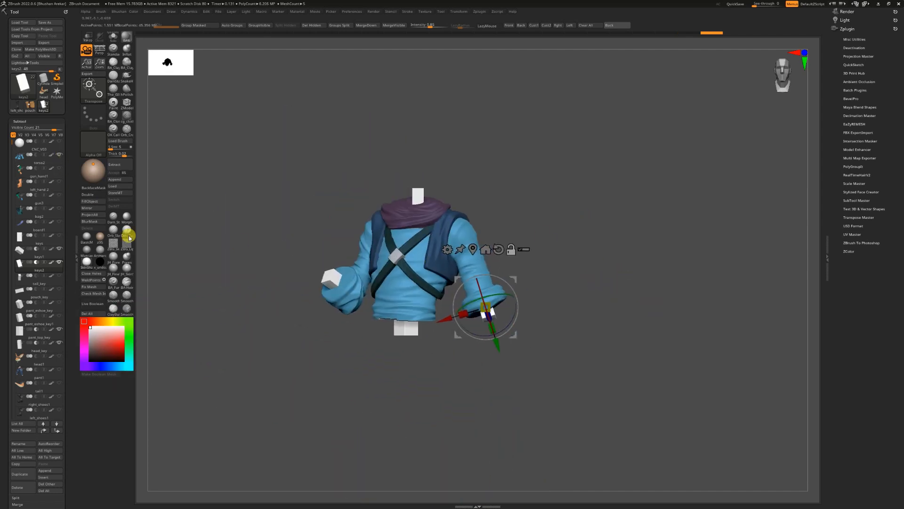
click(93, 304)
mouse_move(290, 404)
right_down()
mouse_move(298, 388)
mouse_move(293, 316)
mouse_move(283, 389)
mouse_move(293, 389)
right_up()
key(q)
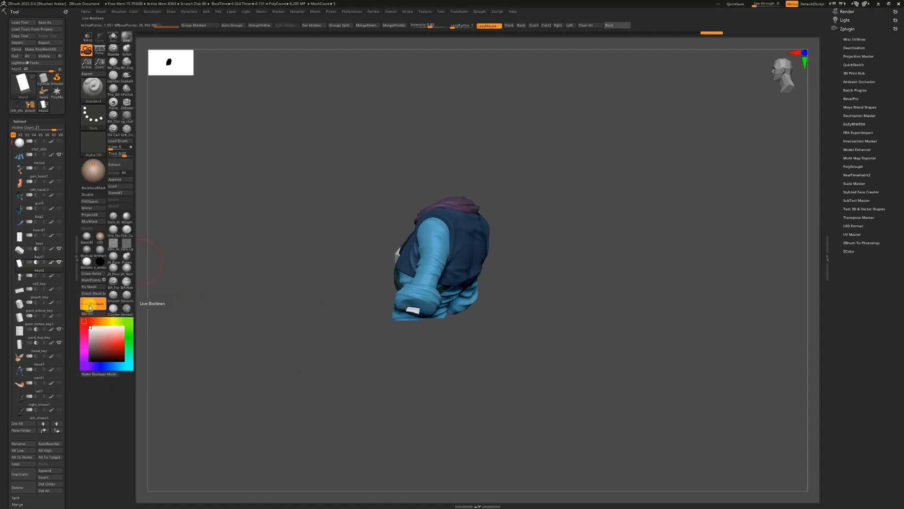
Step: Move the two wrist keys lower in the subtool list and duplicate a key for the backpack joint
click(49, 255)
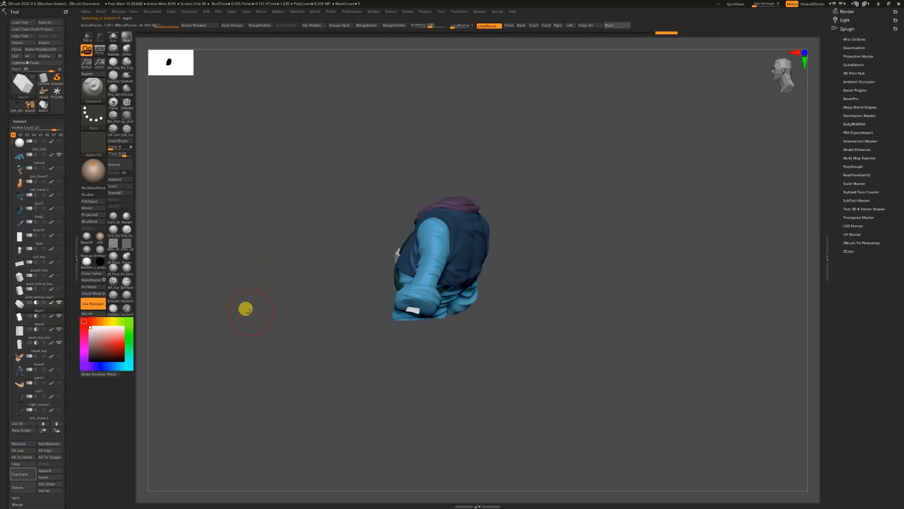
right_drag(250, 312, 278, 315)
click(100, 303)
right_drag(250, 235, 164, 232)
click(61, 209)
click(61, 209)
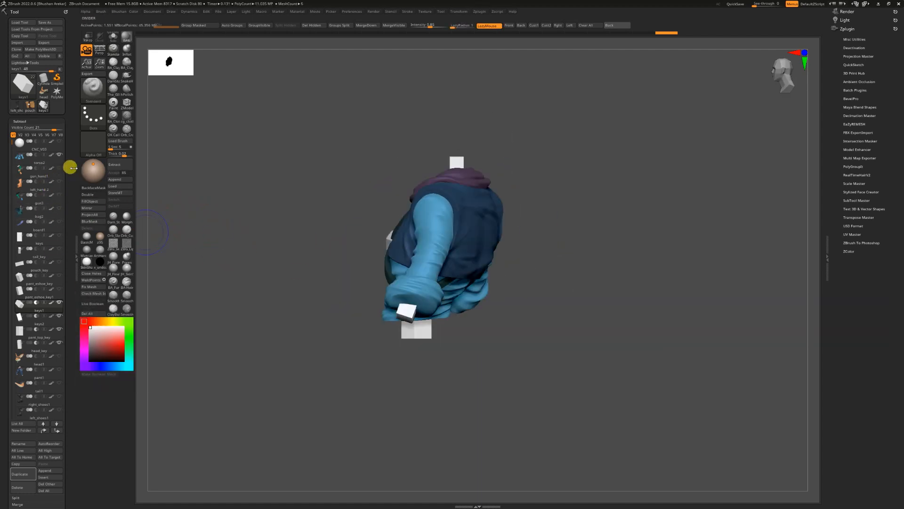
click(60, 155)
click(103, 287)
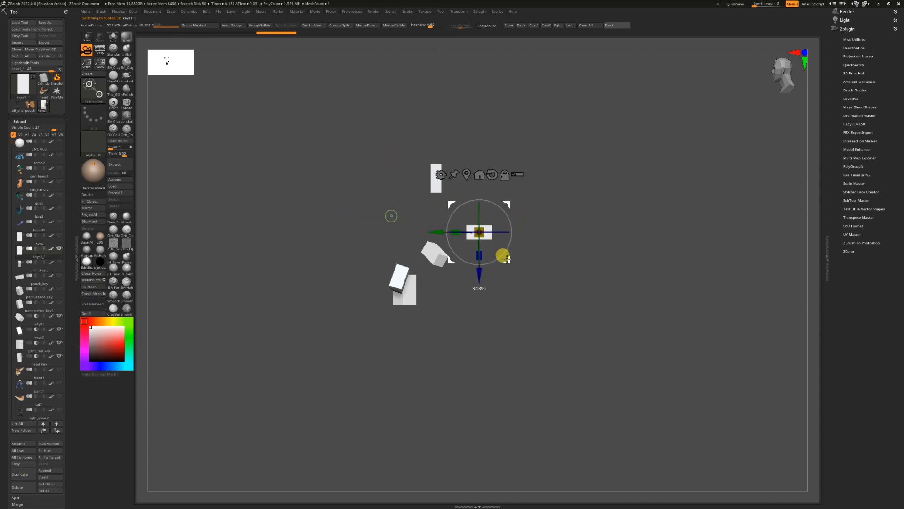
Step: Show bag2 and position the duplicated key against the side of the bag that faces the torso
mouse_move(60, 200)
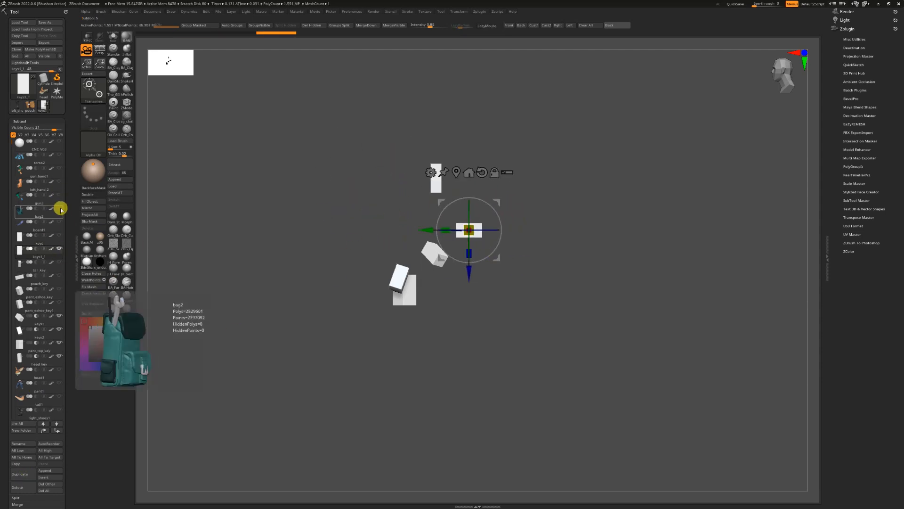
click(61, 209)
right_drag(680, 257, 675, 278)
right_drag(634, 255, 607, 253)
right_drag(465, 242, 562, 294)
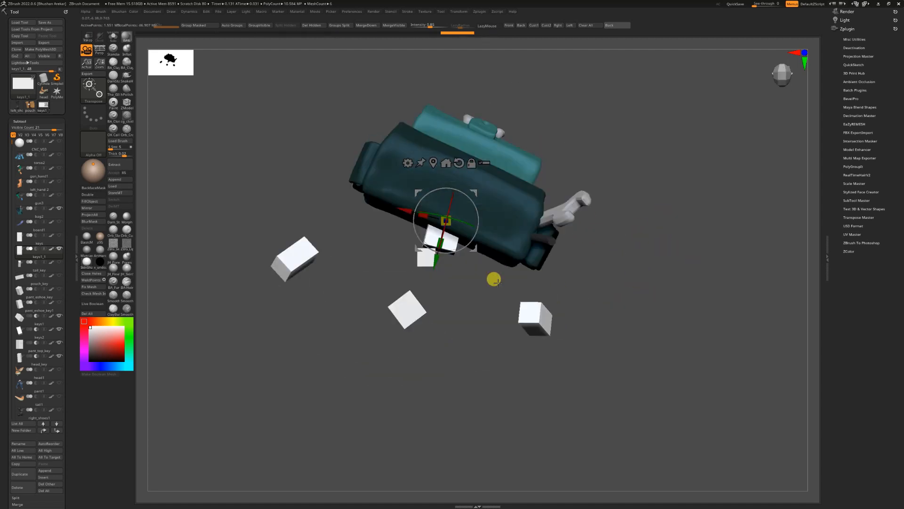
mouse_move(473, 243)
right_down()
mouse_move(530, 226)
mouse_move(634, 247)
mouse_move(460, 243)
right_up()
ctrl+right_drag(594, 219, 635, 236)
Step: Show the torso instead of bag2 and scale the backpack key to fit centrally on the vest's back
click(60, 209)
click(59, 155)
right_drag(552, 257, 452, 250)
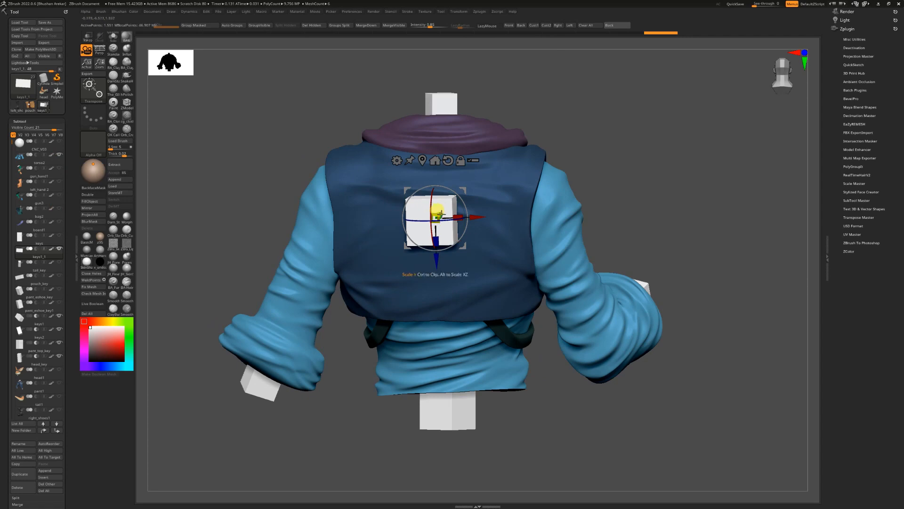
right_drag(439, 215, 662, 190)
right_drag(463, 206, 406, 223)
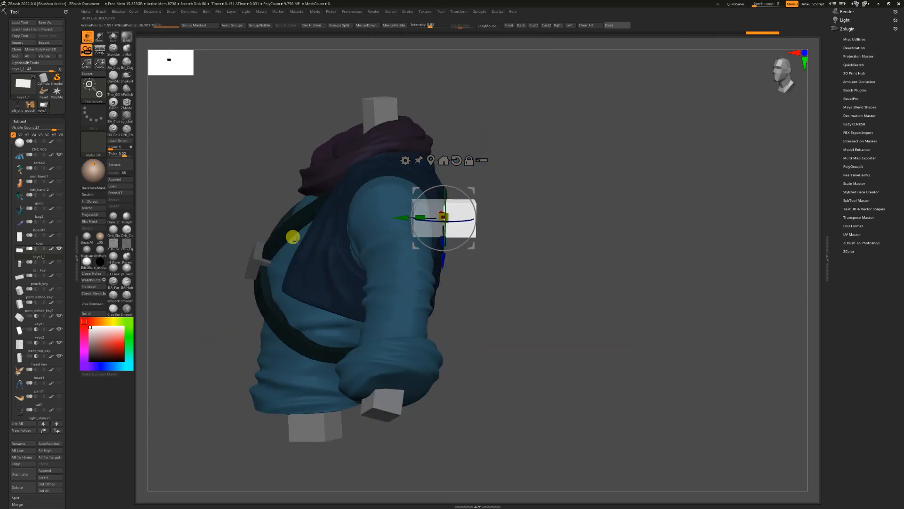
Step: Check how the backpack key overlaps bag2 and the torso's back by showing each in turn
key(shift+t)
click(58, 155)
click(60, 208)
right_drag(580, 255, 720, 256)
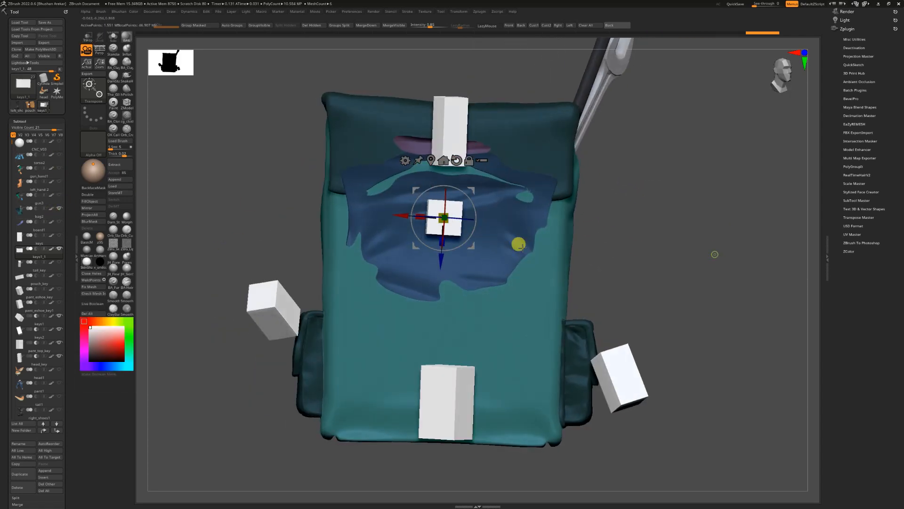
click(59, 155)
click(59, 208)
right_drag(622, 212, 283, 234)
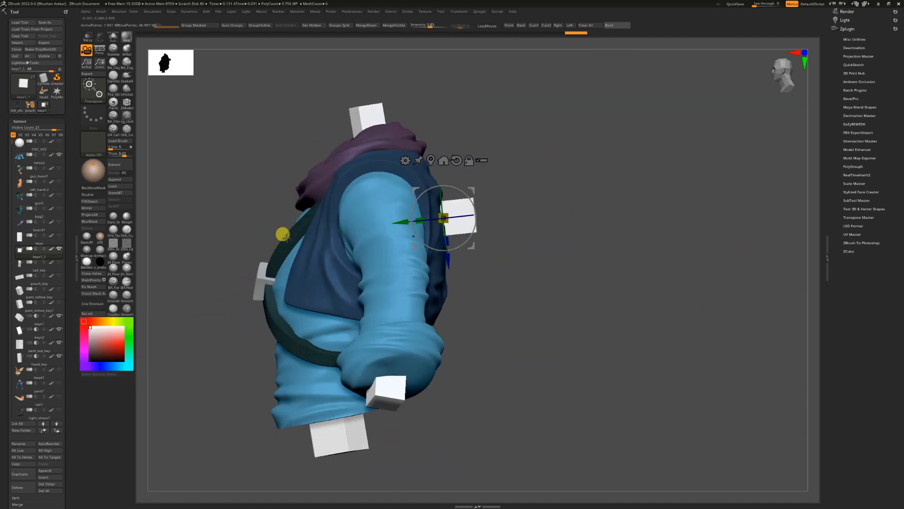
Step: Lower the backpack key and shift it in depth until it spans both bag2 and the torso's back
click(59, 208)
mouse_move(688, 225)
right_down()
mouse_move(698, 226)
mouse_move(681, 229)
right_up()
key(shift+t)
drag(448, 259, 446, 282)
mouse_move(656, 235)
right_down()
mouse_move(666, 243)
mouse_move(659, 239)
right_up()
drag(447, 278, 446, 270)
right_drag(644, 245, 665, 235)
click(59, 155)
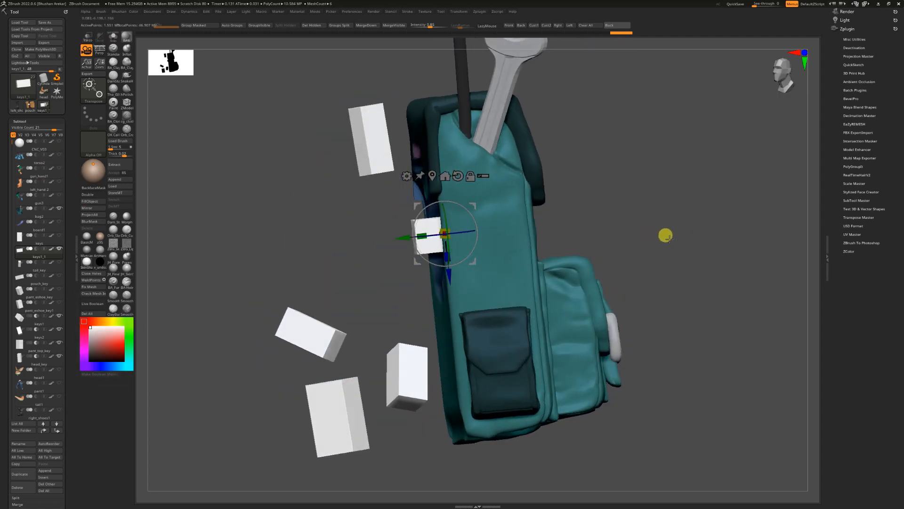
right_drag(389, 240, 285, 226)
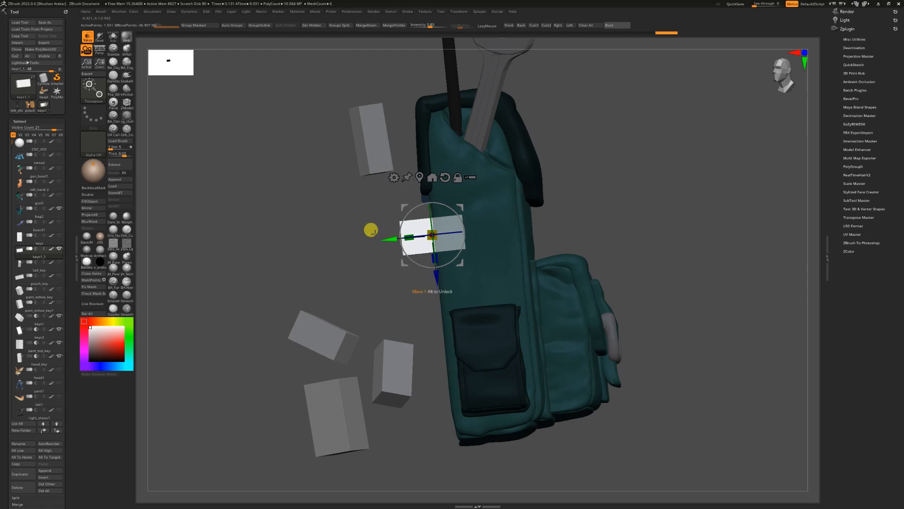
Step: Set the backpack key to subtract and preview its socket in the torso's back with Live Boolean
click(59, 208)
click(59, 155)
right_drag(201, 242, 153, 236)
click(36, 248)
click(94, 304)
right_drag(678, 231, 623, 249)
click(97, 305)
right_drag(227, 277, 264, 276)
click(59, 155)
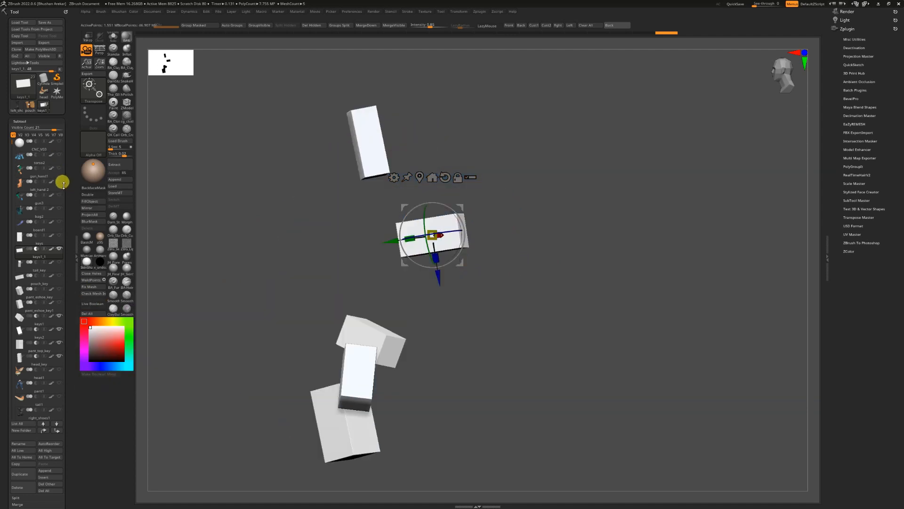
Step: Check the backpack key's position against bag2, then return to the torso view
click(59, 207)
right_drag(650, 212, 660, 222)
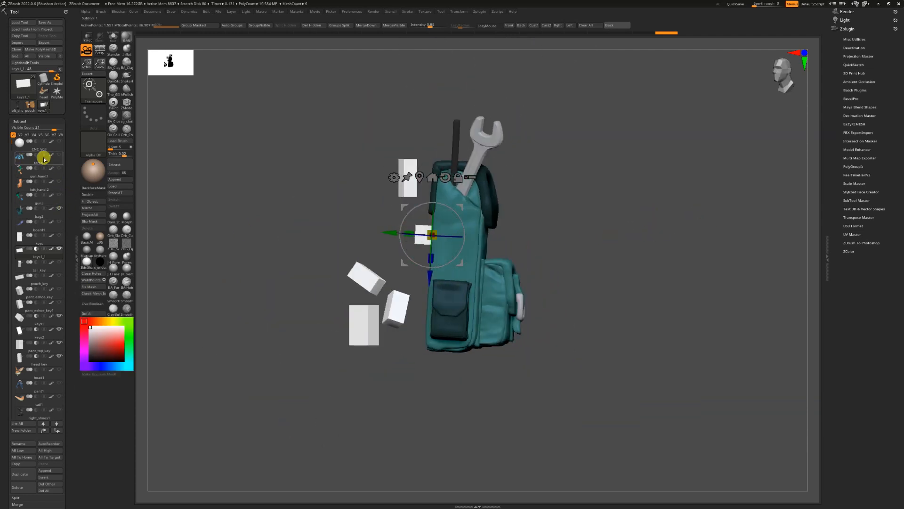
click(59, 154)
click(60, 154)
click(60, 208)
click(59, 155)
right_drag(633, 245, 386, 254)
Step: Make a Boolean mesh of the torso with all its key sockets and combine it into one polygroup
click(94, 304)
mouse_move(670, 245)
right_down()
mouse_move(668, 328)
mouse_move(662, 211)
mouse_move(595, 302)
mouse_move(512, 291)
right_up()
key(q)
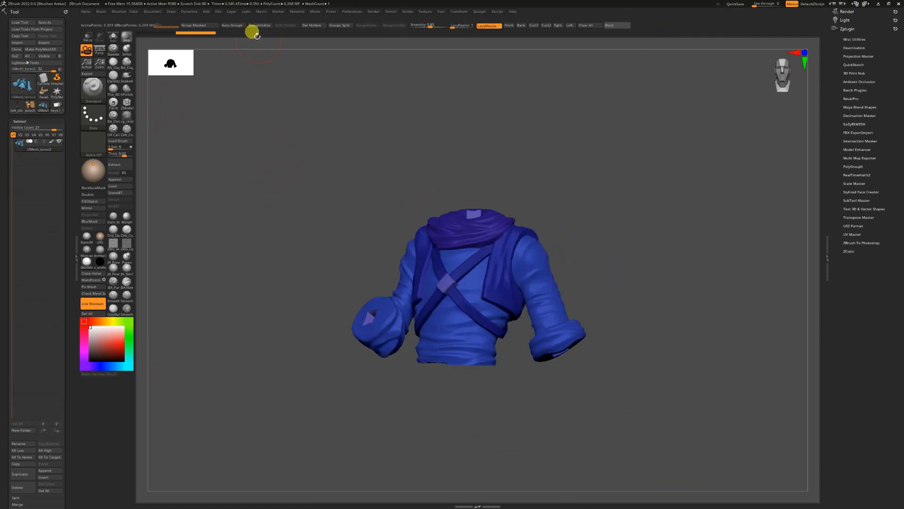
alt+drag(256, 55, 263, 65)
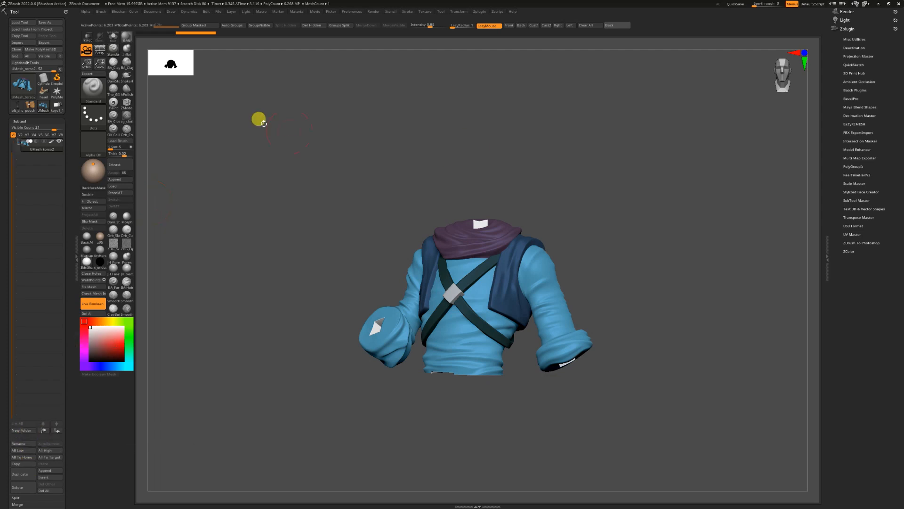
Step: Append pouch1 and the torso mesh shirt1 to the head assembly and delete the separate pouch tool
click(30, 105)
click(46, 92)
click(117, 180)
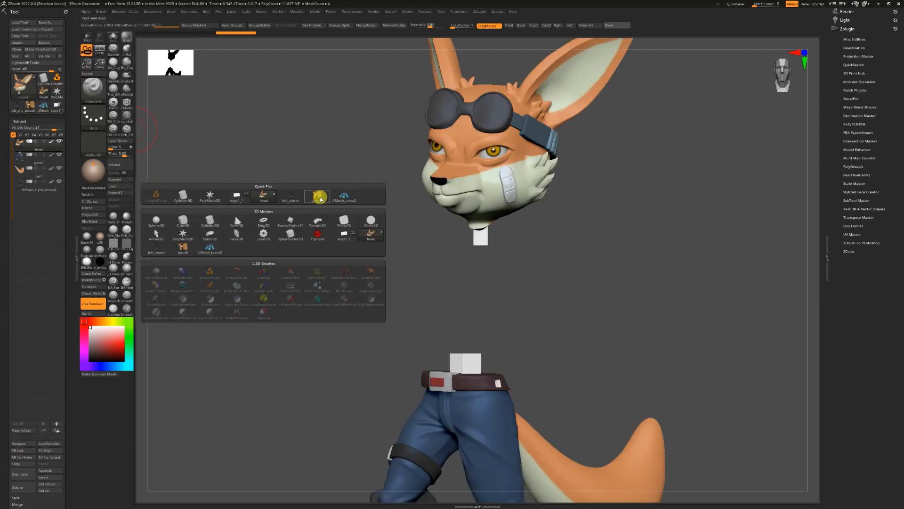
click(318, 198)
click(122, 181)
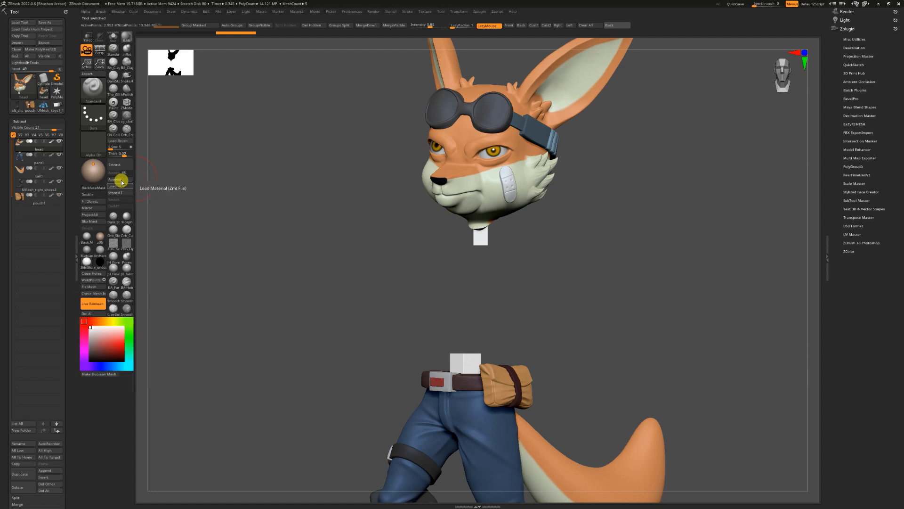
click(42, 106)
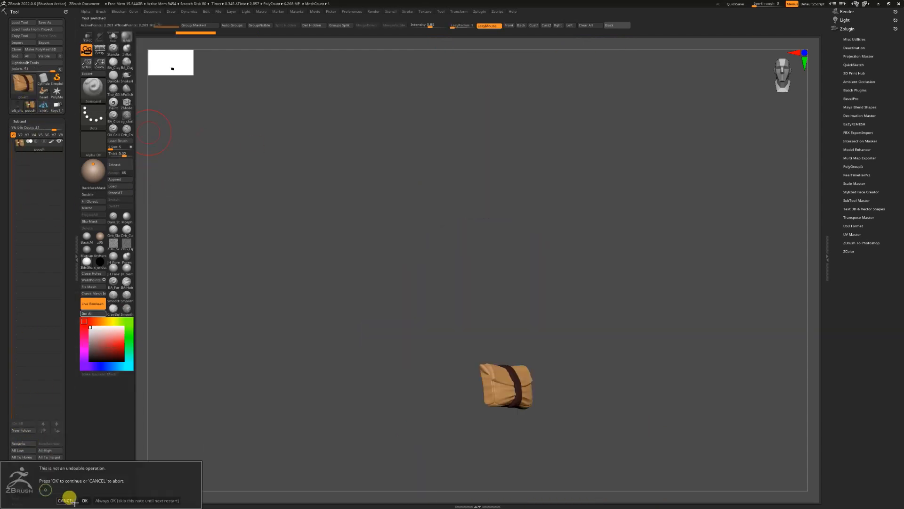
click(44, 91)
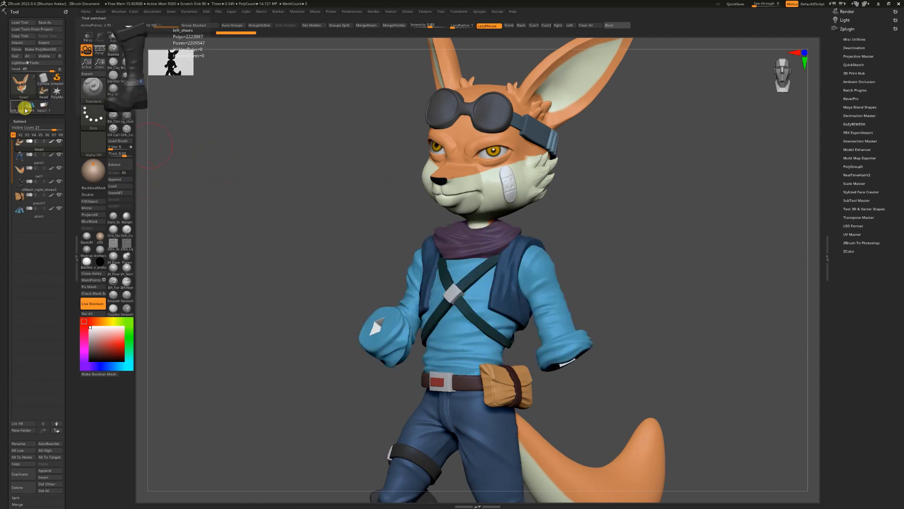
Step: Delete the original torso2 subtool from the working parts tool
click(43, 105)
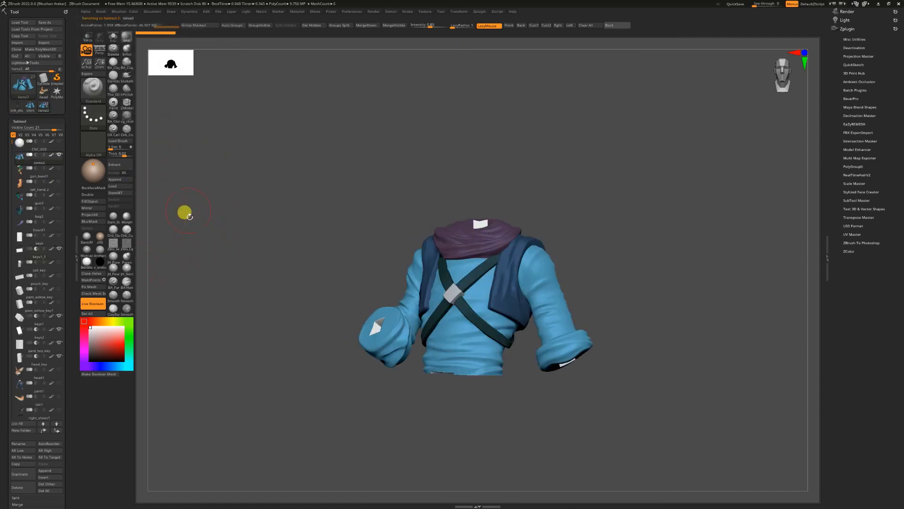
drag(177, 263, 160, 287)
click(18, 487)
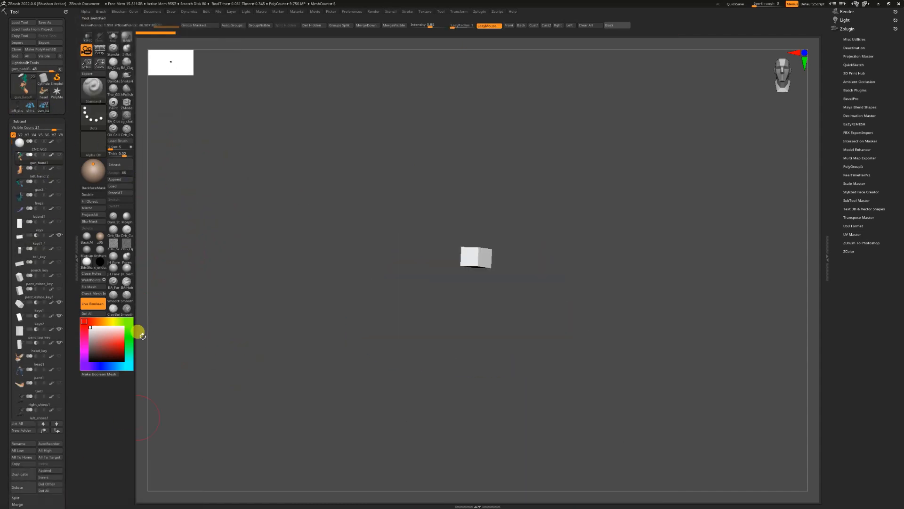
Step: Append left_shoes to the head assembly and delete the separate left_shoes tool
click(38, 110)
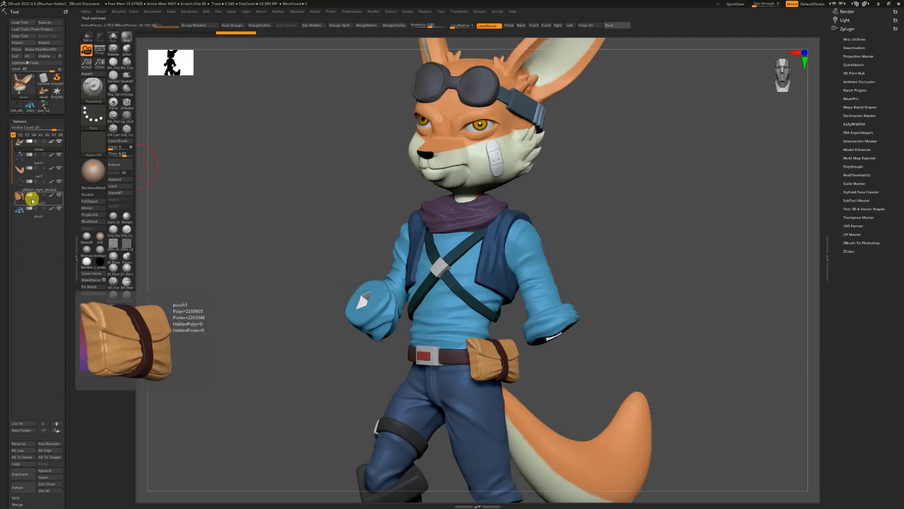
click(126, 172)
click(279, 212)
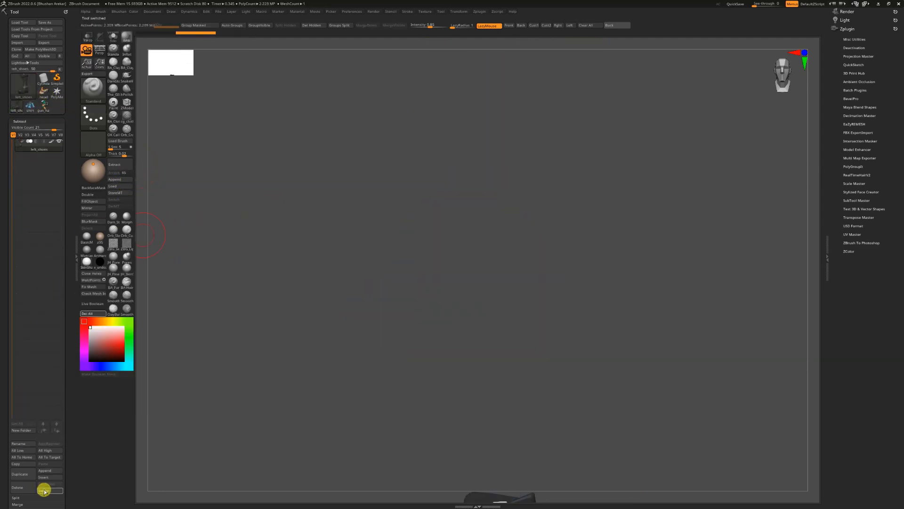
click(53, 106)
Step: Append the finished shirt1 mesh to the working parts tool containing gun_hand1
click(16, 106)
click(30, 106)
drag(212, 345, 284, 198)
click(285, 196)
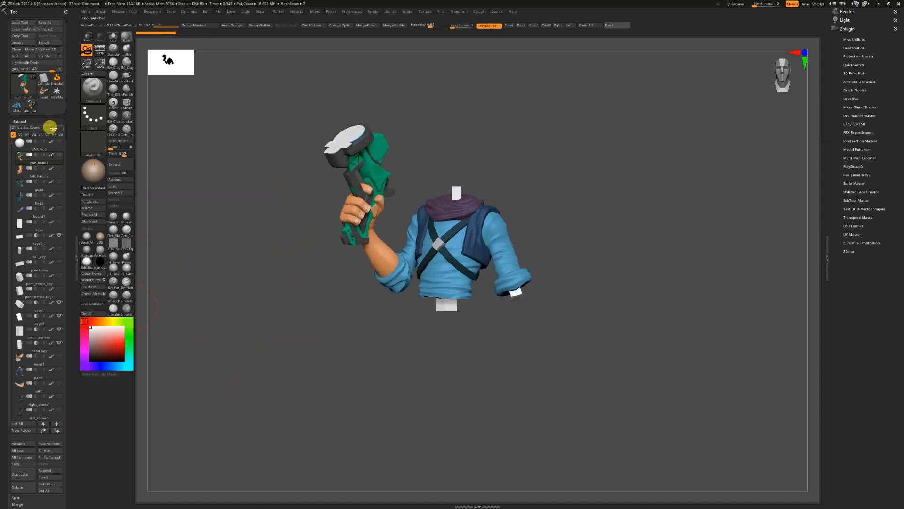
Step: Set the wrist and head keys back to addition and hide shirt1 and the visible keys
click(58, 438)
click(29, 341)
key(l)
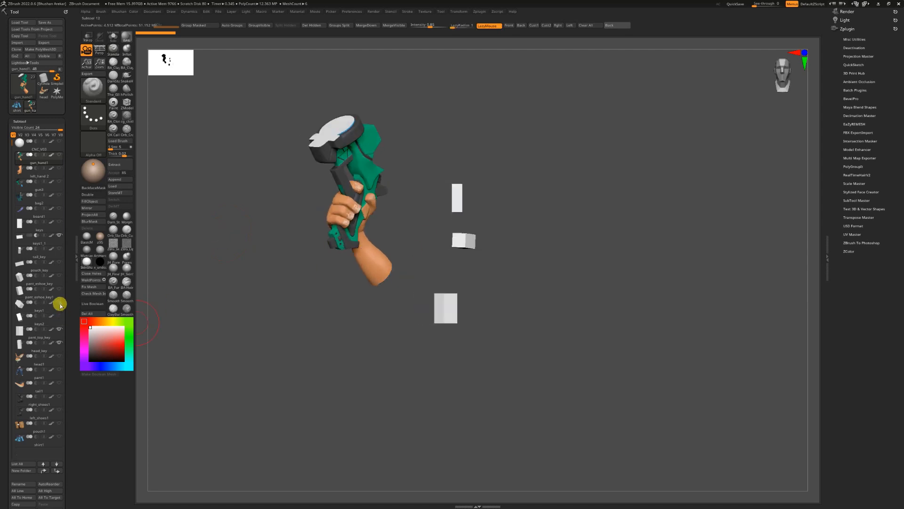
click(60, 304)
click(61, 353)
click(59, 235)
Step: Leave only gun_hand1 and its wrist key visible and make their Boolean mesh
click(51, 349)
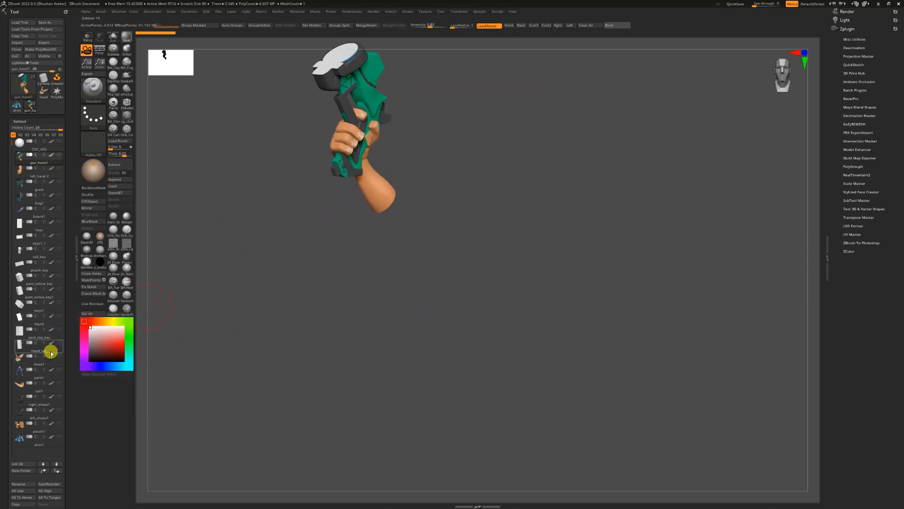
mouse_move(60, 398)
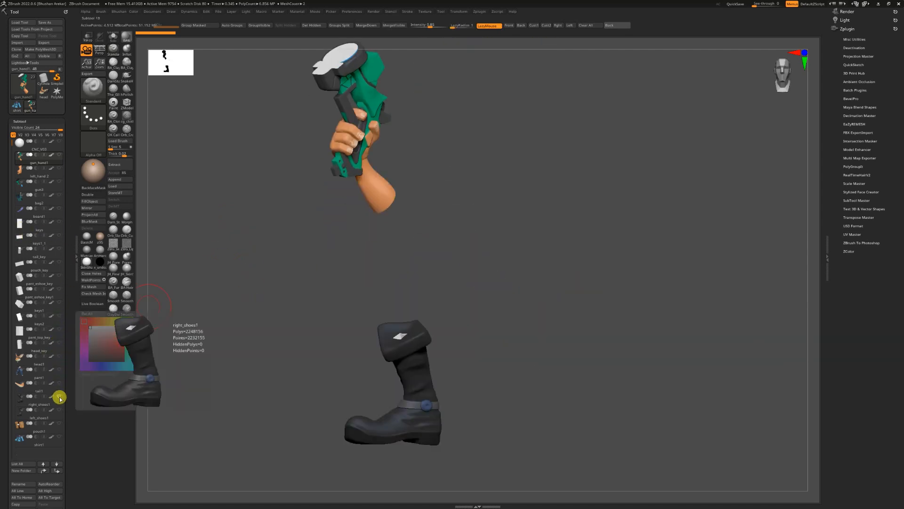
click(59, 438)
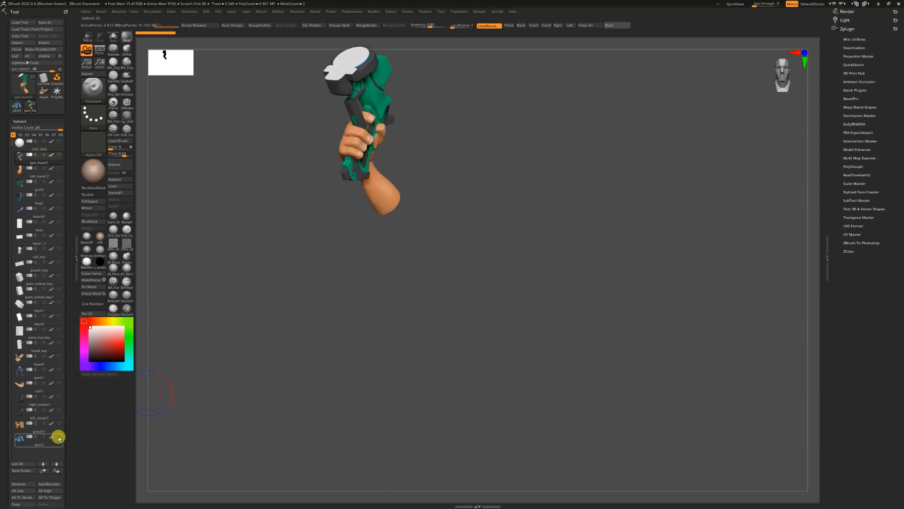
click(53, 343)
drag(269, 275, 112, 337)
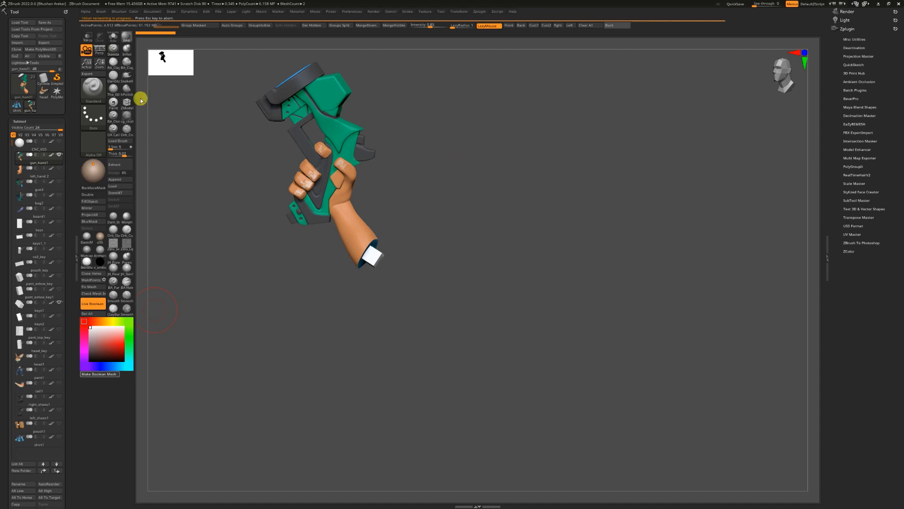
Step: Assign automatic polygroups to the gun_hand1 Boolean mesh and enter right_hand_gun as the title of a new folder
click(55, 113)
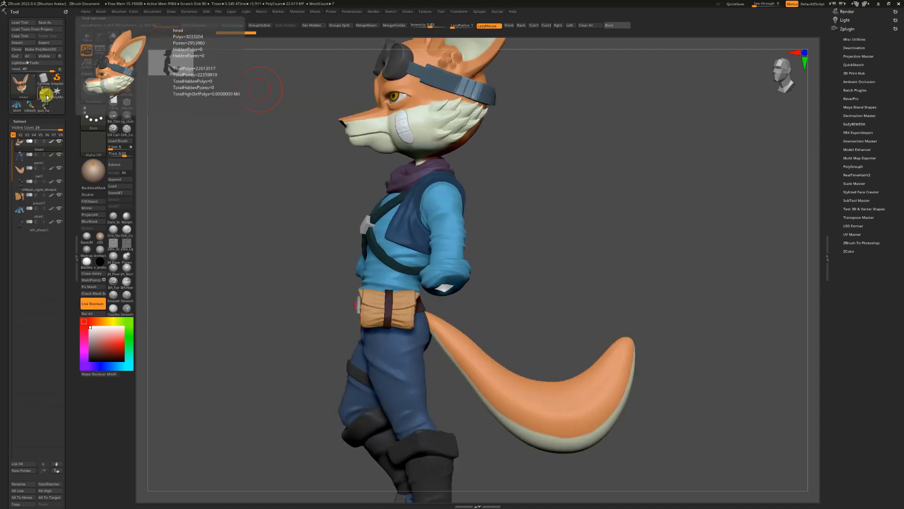
click(95, 313)
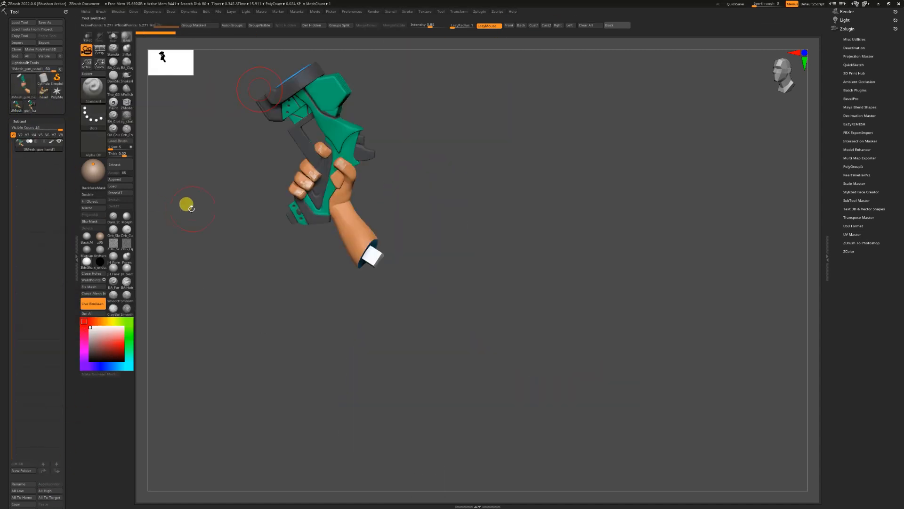
click(323, 41)
click(28, 470)
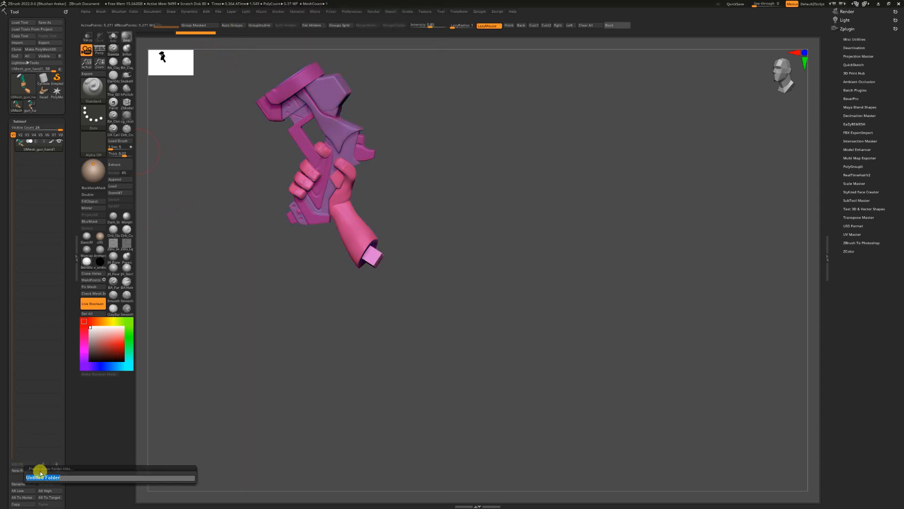
text(right_hand_gu)
key(Return)
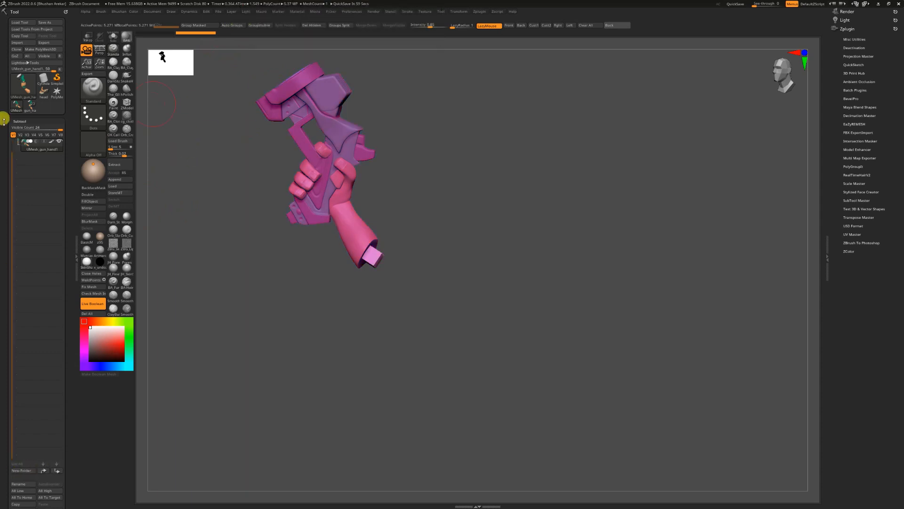
Step: Replace gun_hand1 in the working tool with its Boolean mesh, rename it right_hand_gun, and check it against shirt1
click(80, 324)
click(65, 329)
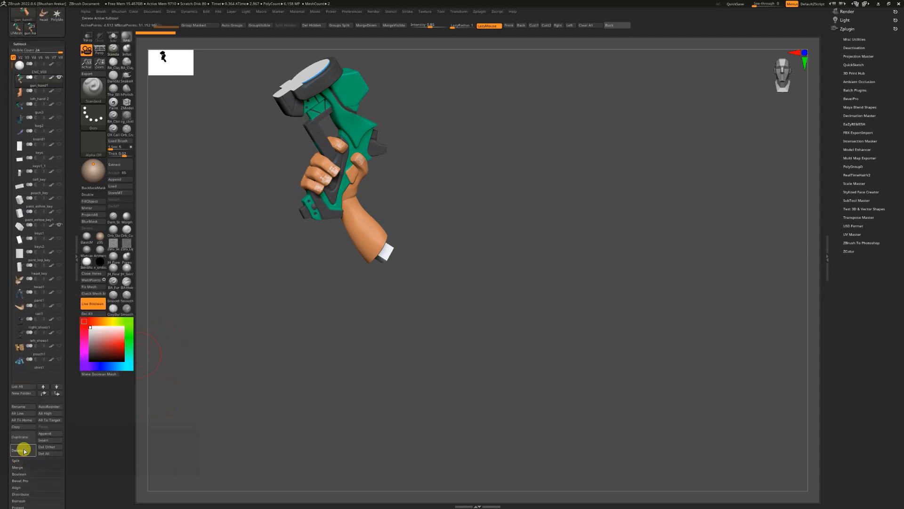
click(109, 182)
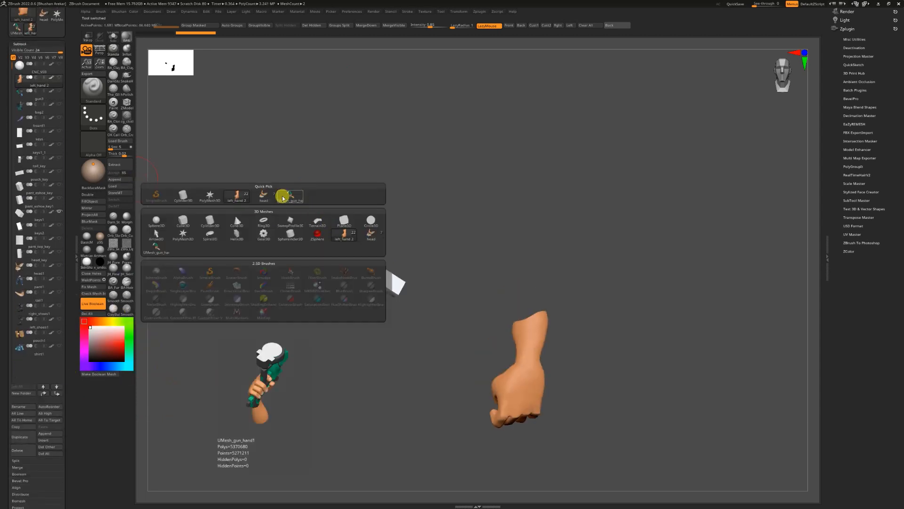
click(295, 196)
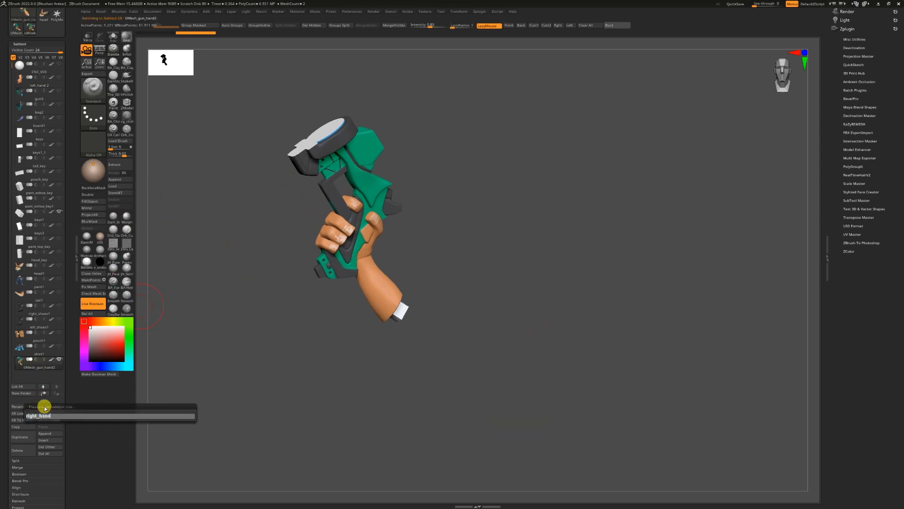
key(Return)
click(59, 345)
click(385, 316)
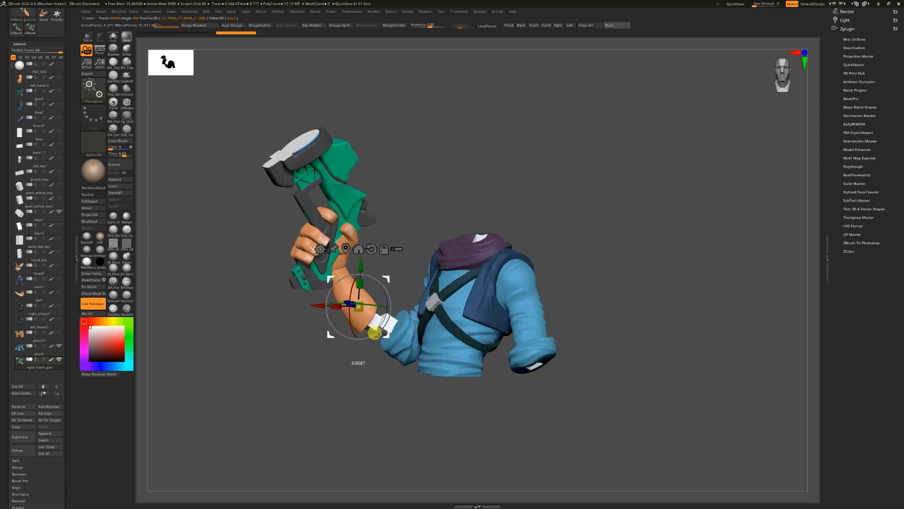
click(59, 345)
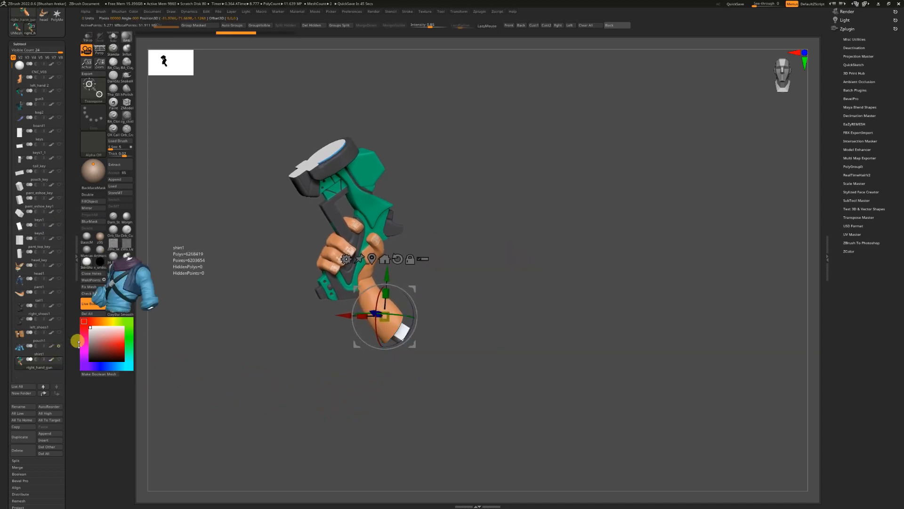
Step: Find the key joining bag2 to shirt1 and leave only the backpack and keys1_1 visible
click(28, 146)
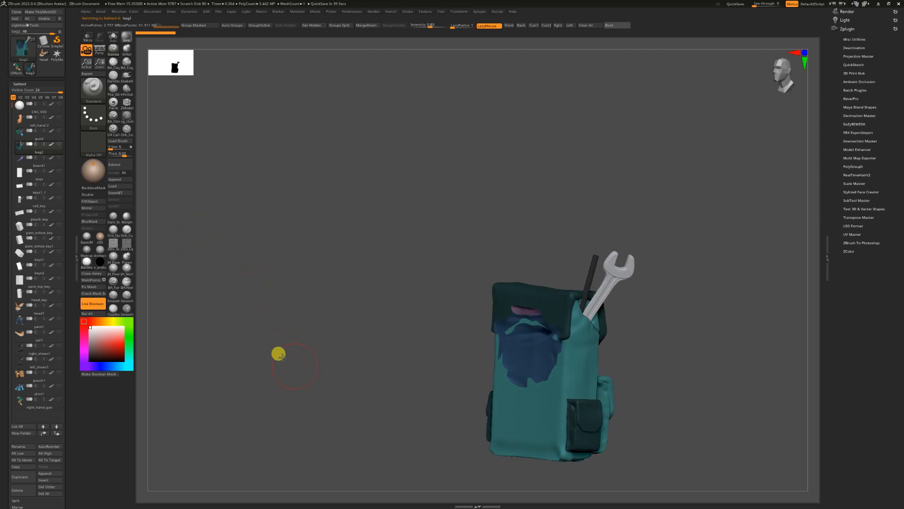
click(59, 291)
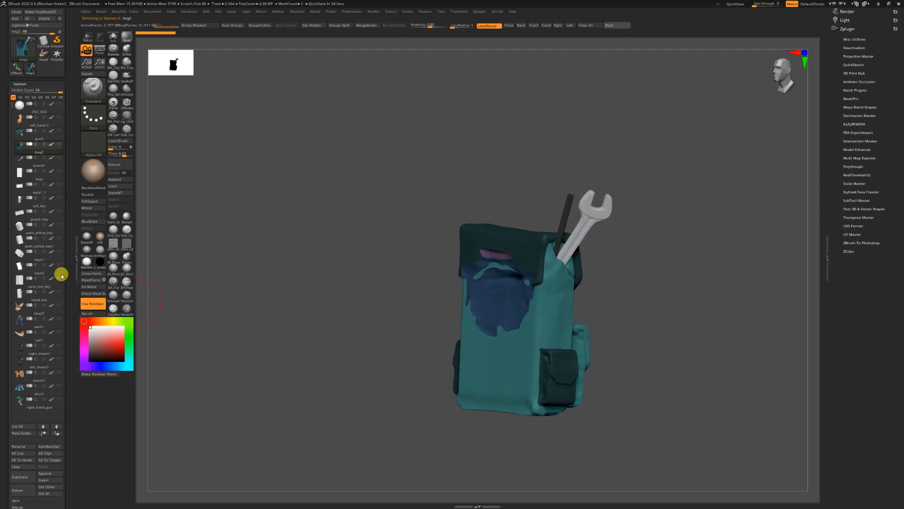
click(59, 238)
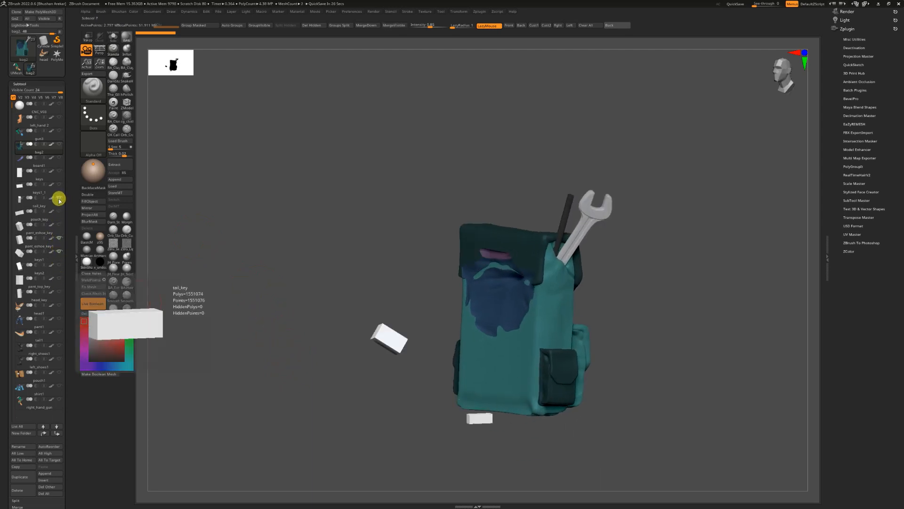
click(59, 199)
drag(216, 288, 390, 322)
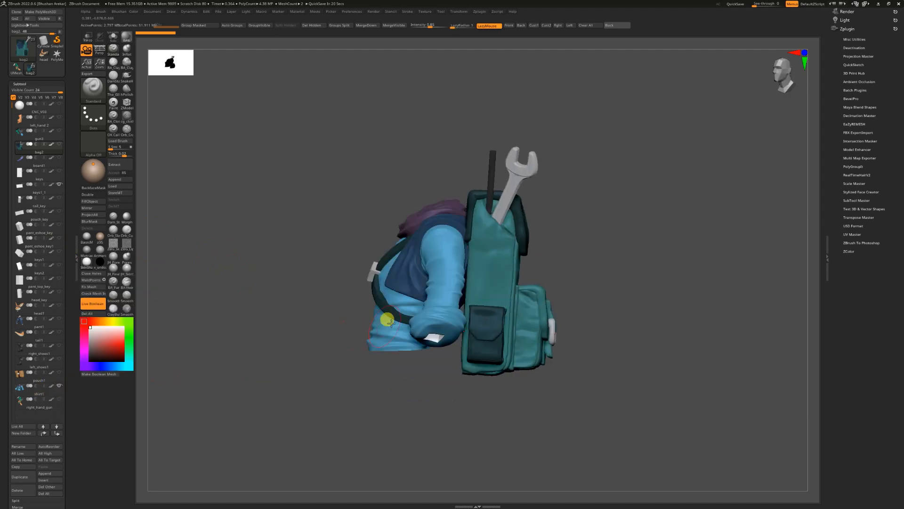
alt+click(391, 323)
key(ctrl+shift+s)
drag(358, 358, 262, 387)
click(22, 144)
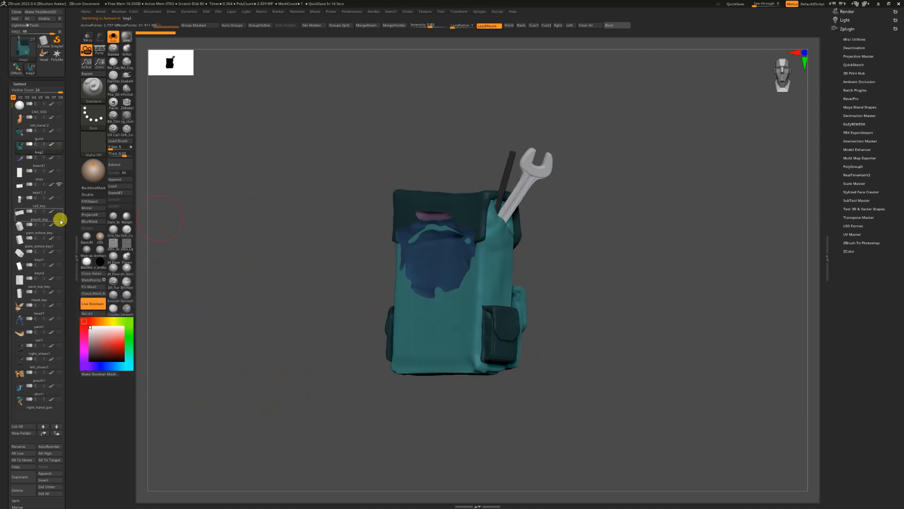
drag(224, 244, 206, 315)
Step: Rename the gun hand's Boolean mesh tool right_hand_gun and append it to the head assembly
click(17, 67)
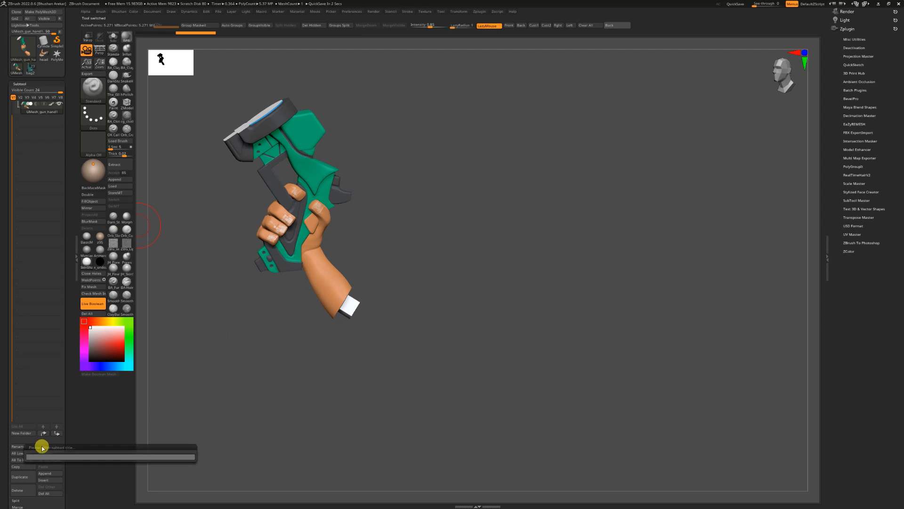
key(Return)
click(43, 58)
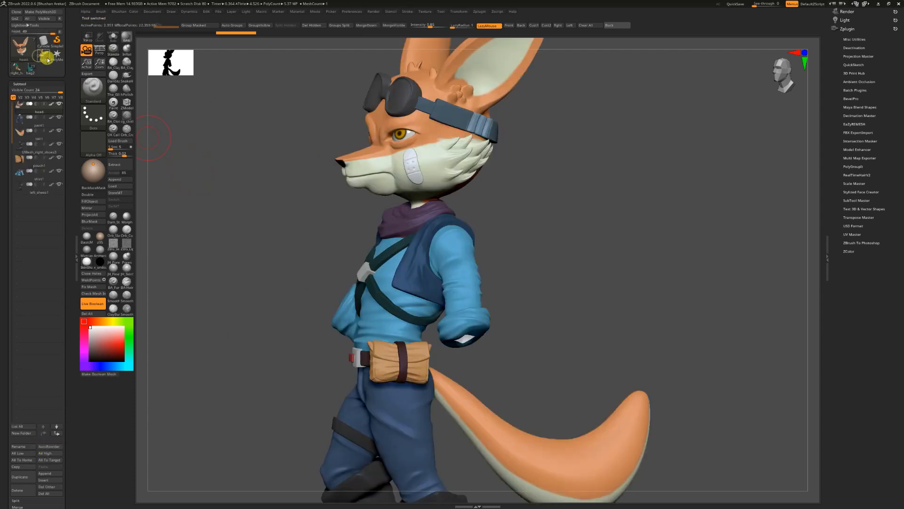
click(289, 196)
click(101, 268)
Step: Make a Boolean mesh of bag2 and its key, named bag, and replace bag2 with it in the working tool
drag(239, 260, 224, 353)
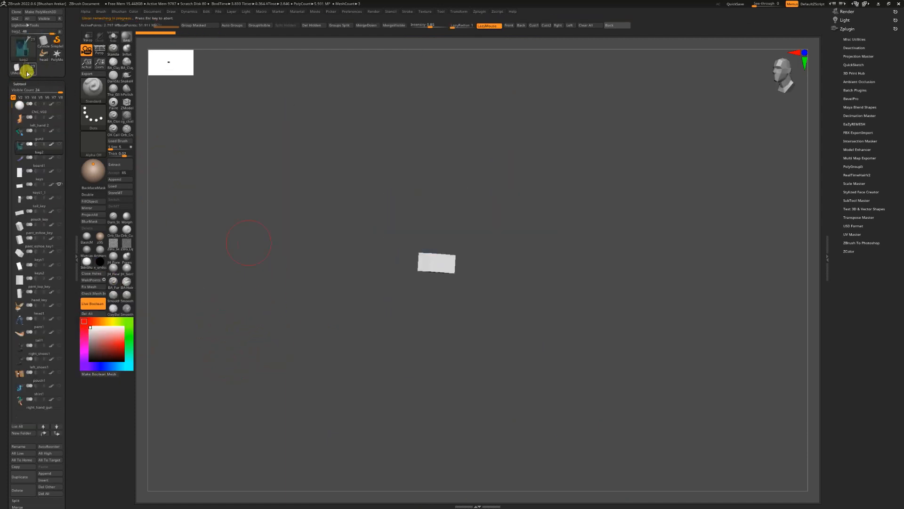
click(30, 70)
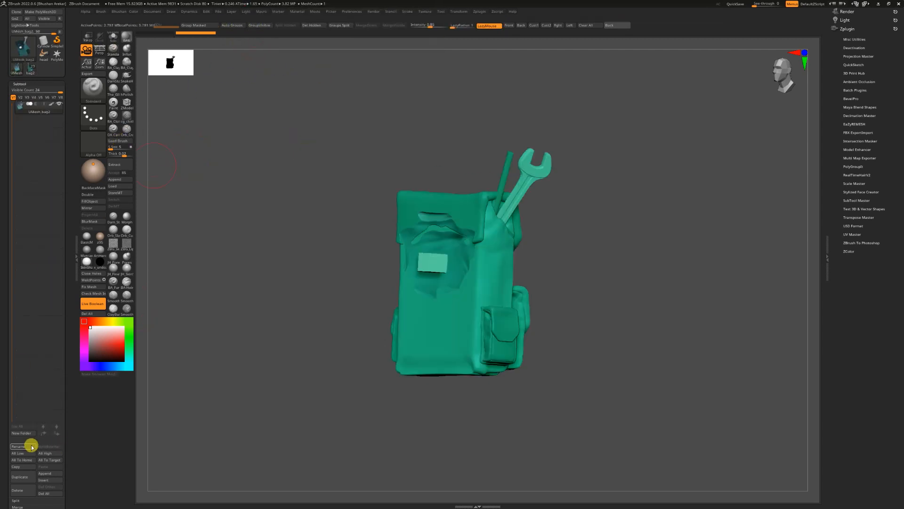
click(31, 70)
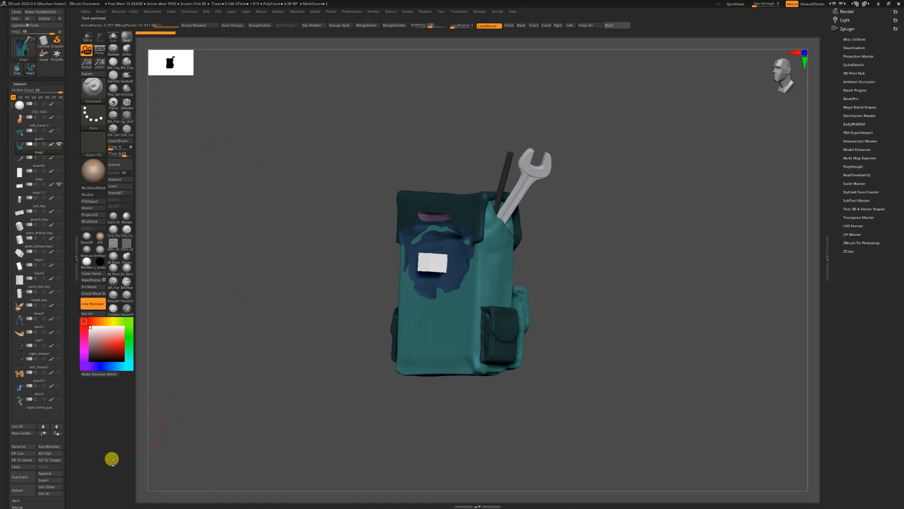
click(117, 189)
click(282, 195)
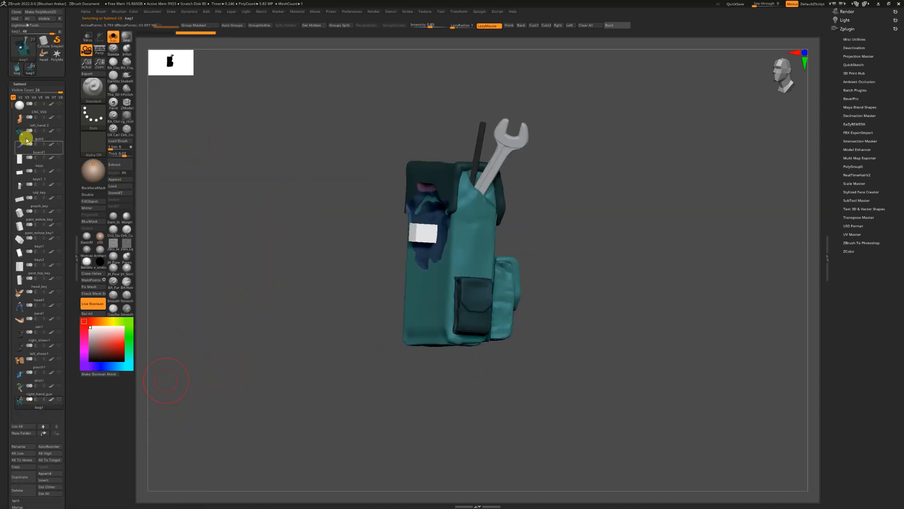
Step: Restore the full display of shirt1 and isolate left_hand 2
click(26, 140)
drag(353, 364, 146, 176)
click(29, 118)
drag(295, 323, 341, 343)
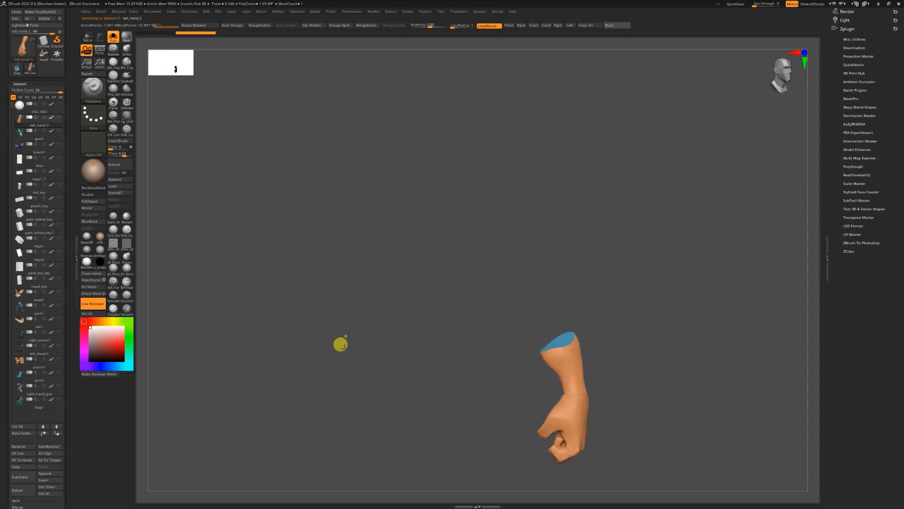
click(59, 265)
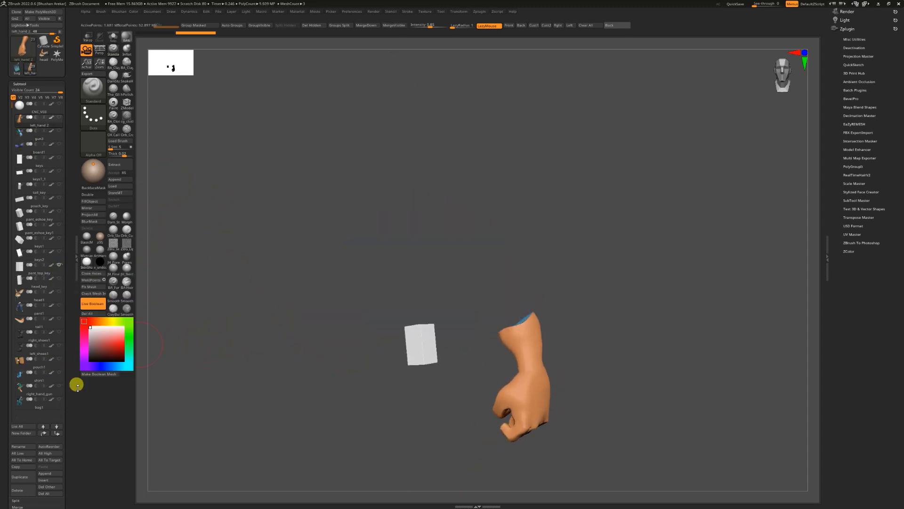
click(39, 375)
click(40, 121)
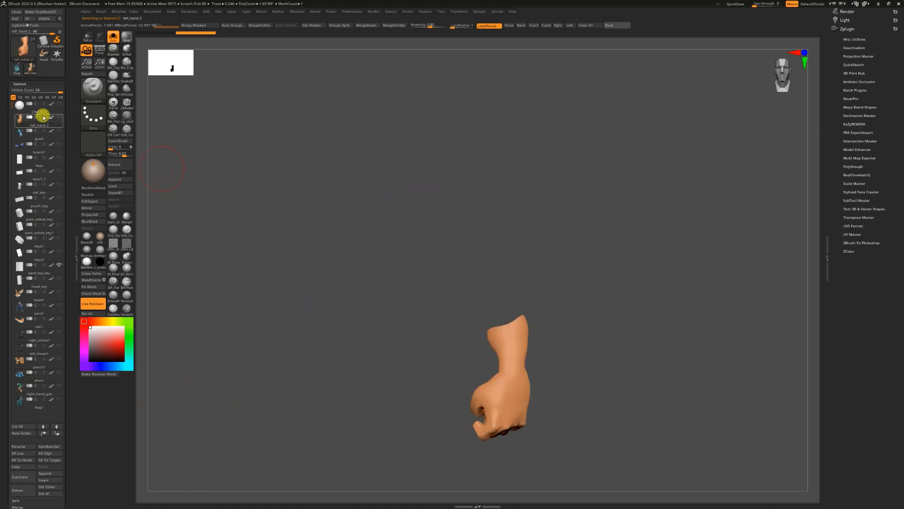
Step: Go through the key subtools' visibility to find the wrist key for left_hand 2, leaving only keys2 shown with it
click(59, 265)
drag(196, 266, 201, 271)
click(59, 279)
click(60, 226)
click(60, 225)
click(60, 198)
click(60, 199)
click(59, 185)
click(60, 172)
click(60, 158)
click(61, 157)
click(60, 279)
drag(198, 265, 236, 273)
click(61, 280)
click(59, 265)
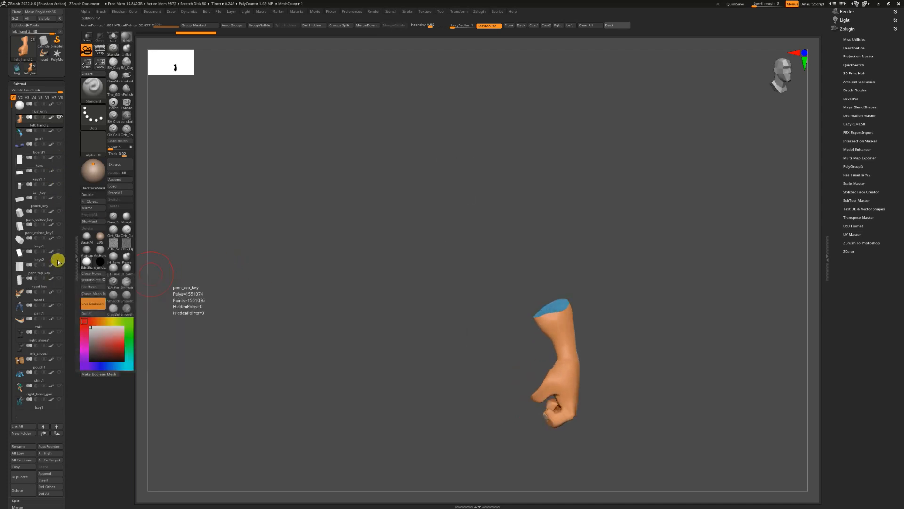
click(58, 252)
Step: Make a Boolean mesh from left_hand 2 and keys2
alt+click(526, 297)
drag(275, 308, 257, 346)
click(29, 124)
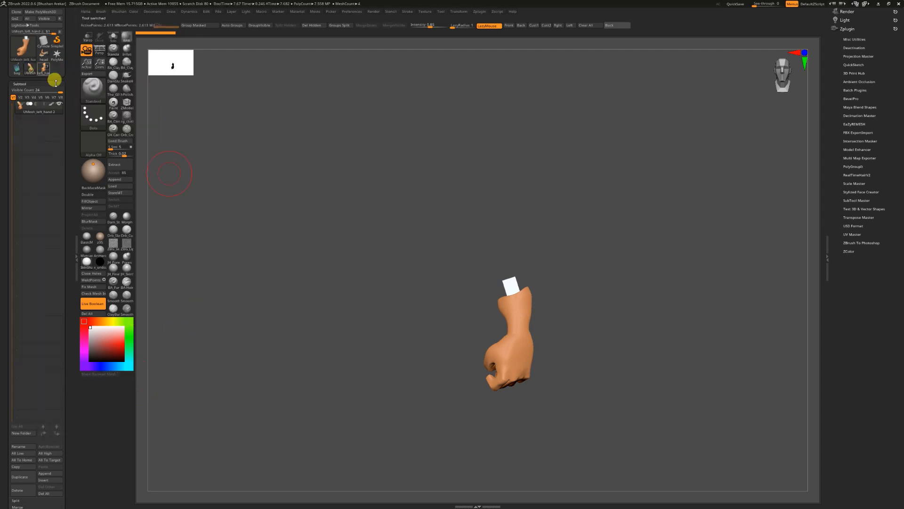
Step: Assign automatic polygroups to the new hand mesh and rename it left_hand
key(shift+f)
click(232, 26)
click(338, 25)
click(321, 42)
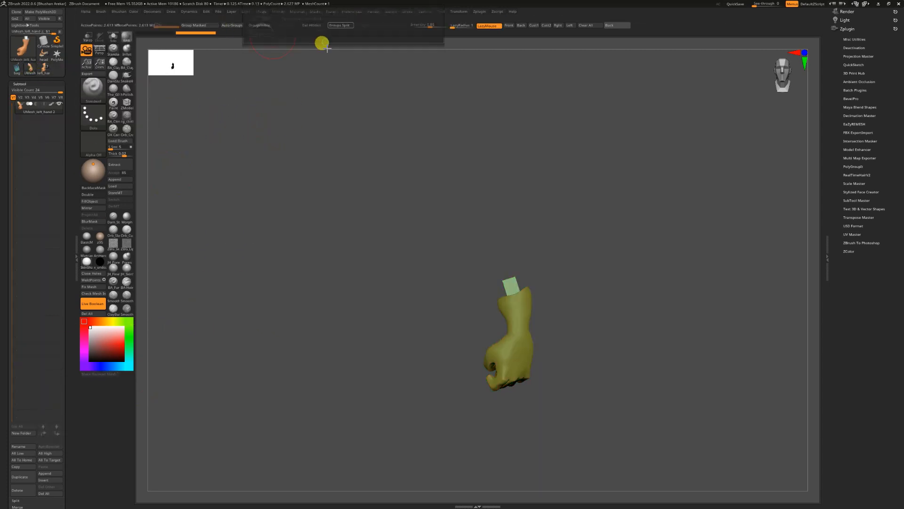
click(28, 446)
text(left)
key(Return)
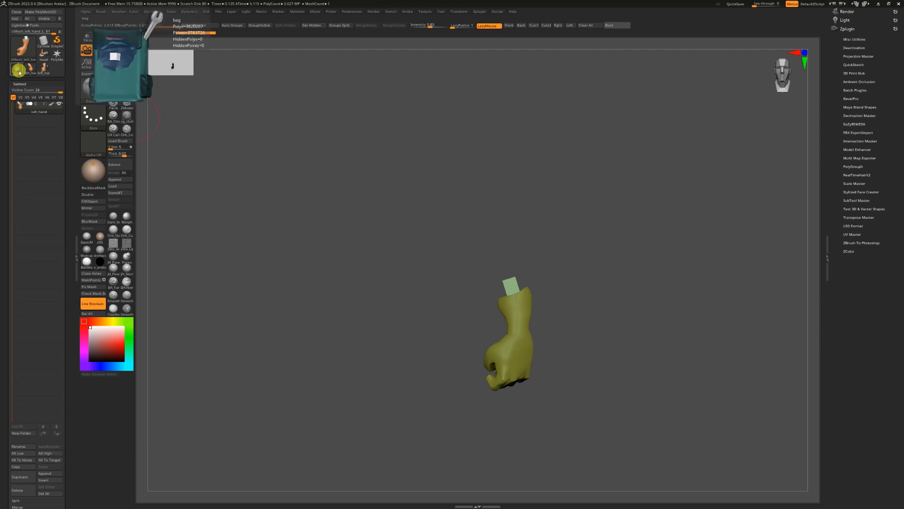
Step: Append the finished bag and left_hand meshes to the head assembly
click(18, 70)
click(44, 55)
click(126, 181)
click(292, 198)
click(123, 180)
click(319, 200)
Step: Delete the separate bag tool
click(18, 69)
click(55, 491)
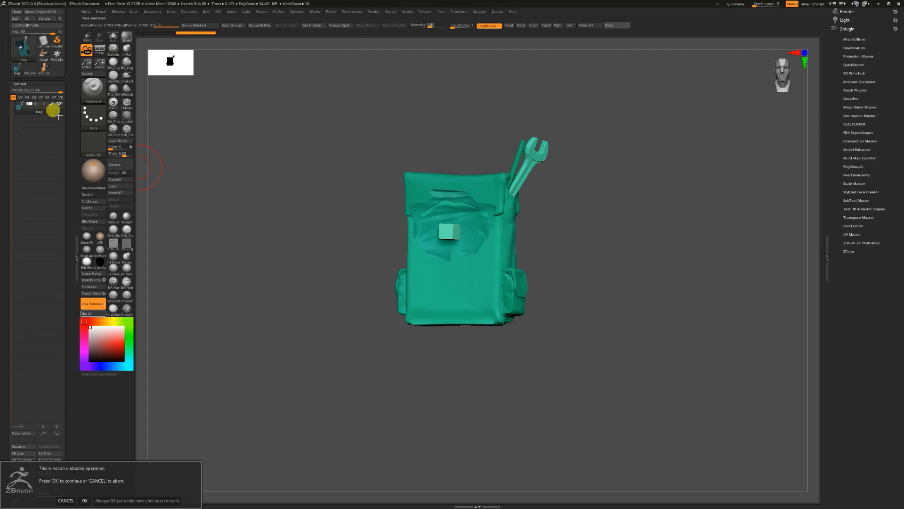
click(84, 500)
Step: Replace left_hand 2 in the working tool with the finished left_hand mesh and hide its wrist key keys2
click(30, 71)
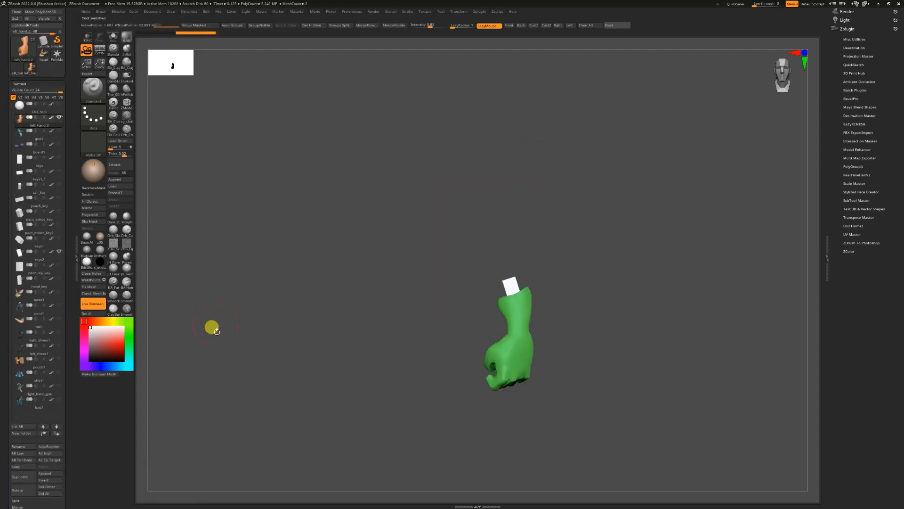
click(27, 492)
click(77, 499)
click(125, 180)
click(293, 199)
click(60, 238)
drag(258, 270, 266, 282)
key(shift+f)
alt+click(504, 323)
Step: Keep the gun's barrel section visible and duplicate the keys block to make a connector for it
click(30, 126)
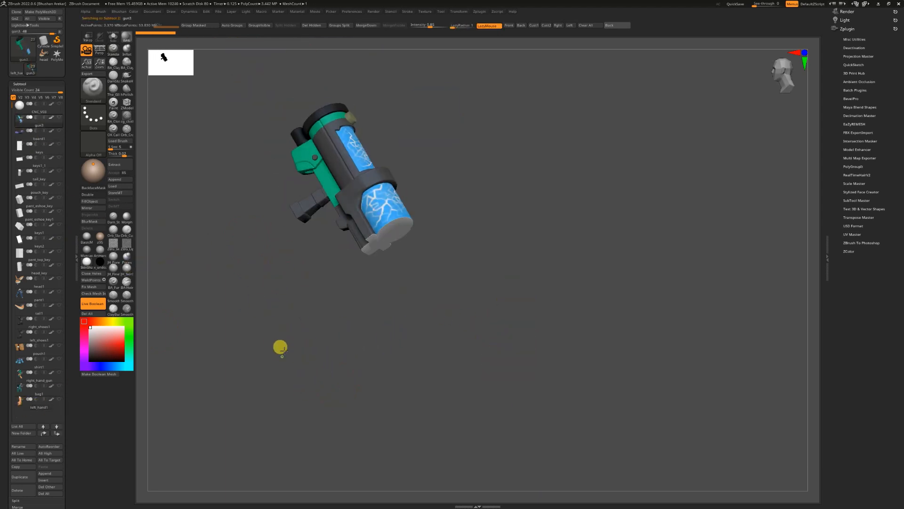
click(59, 372)
click(60, 372)
drag(262, 370, 175, 320)
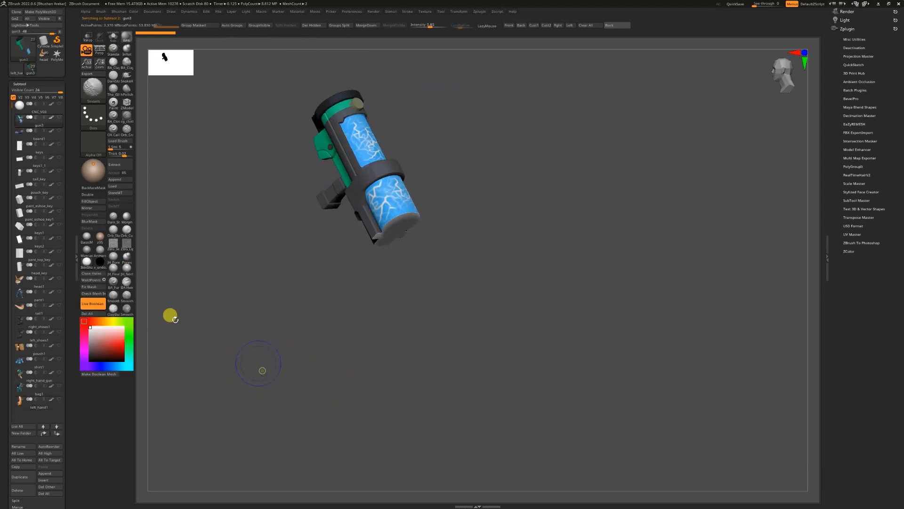
click(24, 153)
click(60, 116)
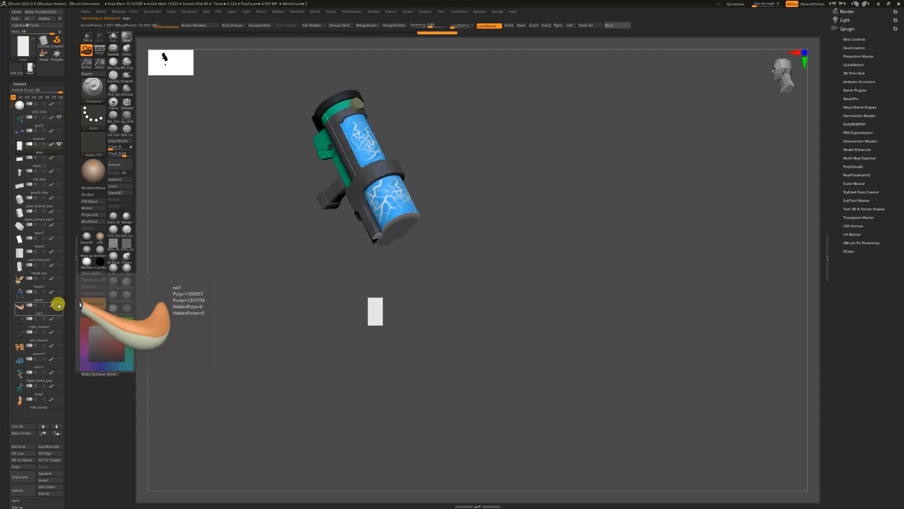
click(19, 476)
Step: Move the duplicated key toward the rear end of the gun barrel with the transform gizmo
key(w)
alt+drag(402, 341, 424, 282)
drag(410, 307, 446, 304)
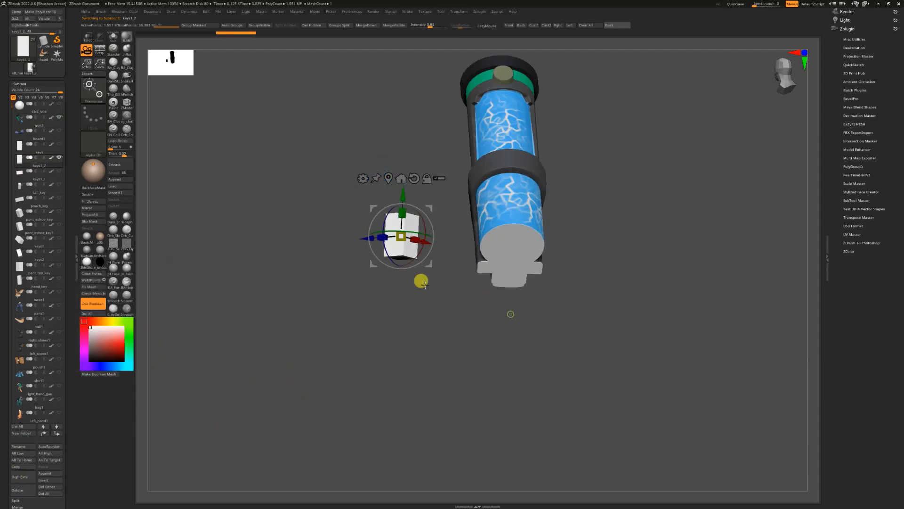
shift+drag(380, 338, 424, 282)
drag(411, 222, 412, 218)
drag(429, 208, 274, 204)
Step: Align the duplicated key with the barrel's rear face in side view and show right_hand_gun to check the joint
shift+drag(391, 294, 349, 299)
alt+drag(388, 311, 399, 296)
drag(452, 281, 475, 300)
drag(490, 267, 637, 343)
drag(430, 274, 533, 316)
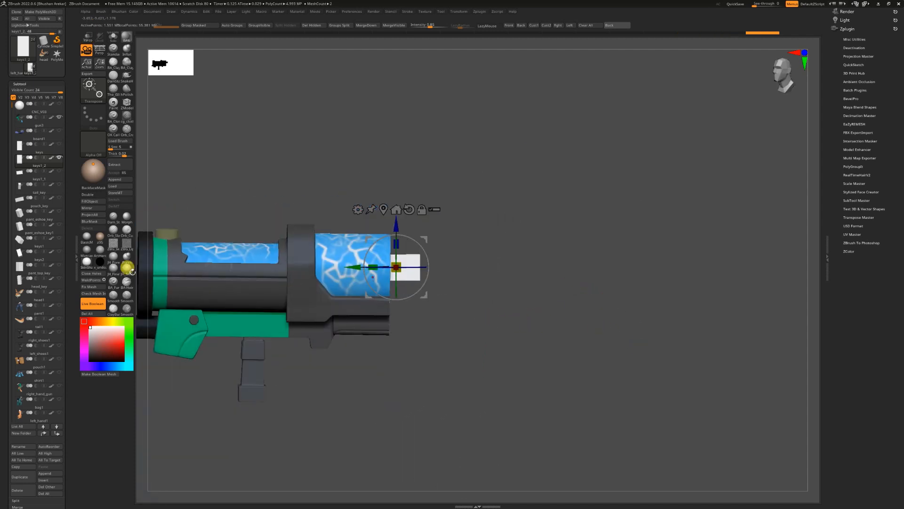
click(59, 385)
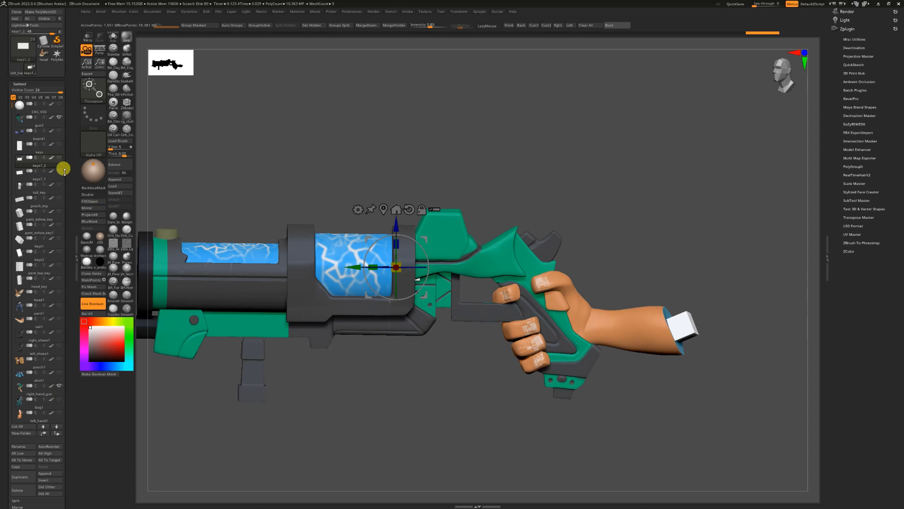
Step: Hide the gun3 barrel and position the keys1_2 block in the front face of right_hand_gun
click(58, 116)
alt+drag(287, 156, 237, 295)
key(shift+t)
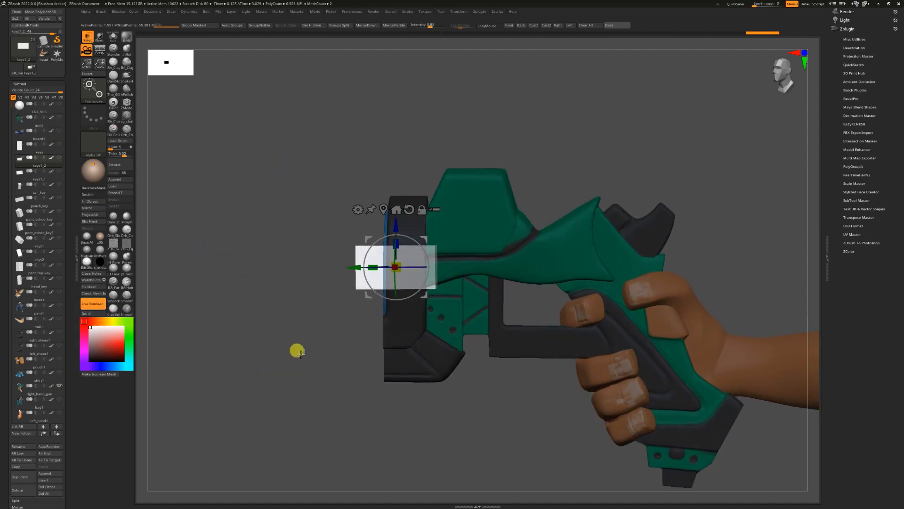
drag(280, 331, 224, 370)
key(shift+t)
mouse_move(598, 299)
mouse_down()
mouse_move(605, 264)
mouse_move(596, 292)
mouse_up()
drag(412, 287, 409, 293)
drag(190, 372, 244, 417)
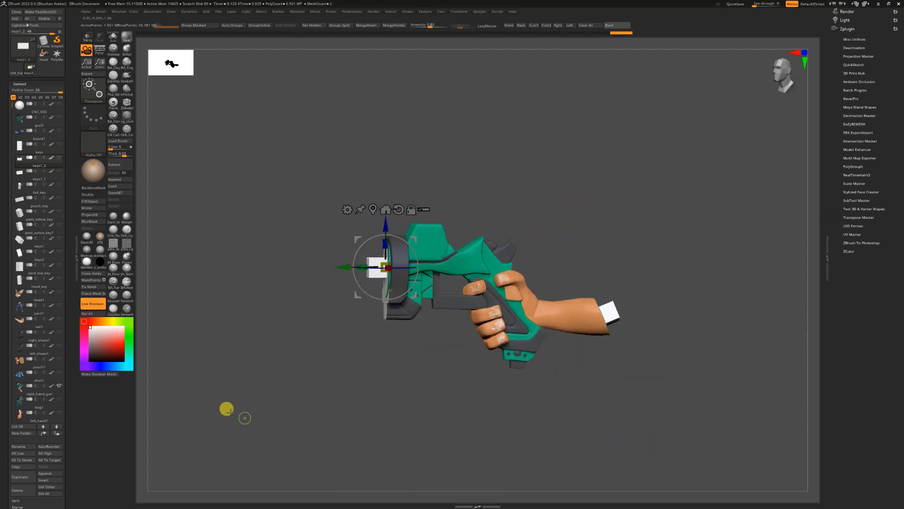
Step: Hide right_hand_gun, show the gun3 barrel, and set keys1_2 to subtract a socket from its rear face
click(58, 386)
click(60, 117)
drag(188, 137, 94, 156)
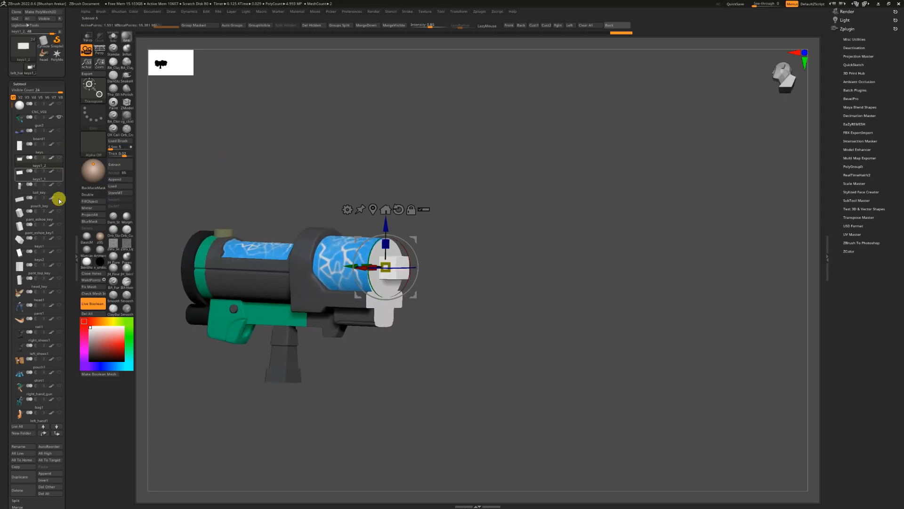
click(37, 157)
click(60, 158)
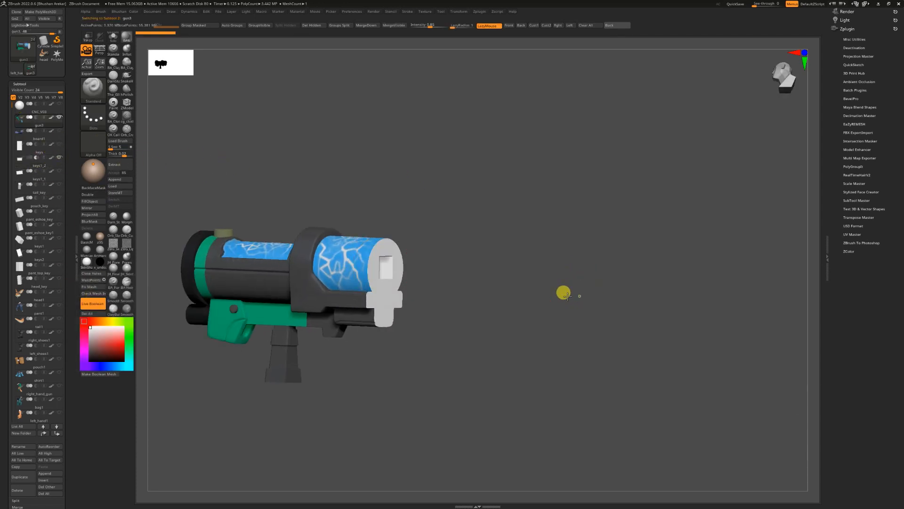
Step: Generate a Boolean mesh of the barrel with its key socket and rename it gun_front
drag(575, 295, 611, 298)
key(w)
click(759, 387)
mouse_move(484, 382)
mouse_down()
mouse_move(392, 353)
mouse_move(209, 370)
mouse_up()
key(q)
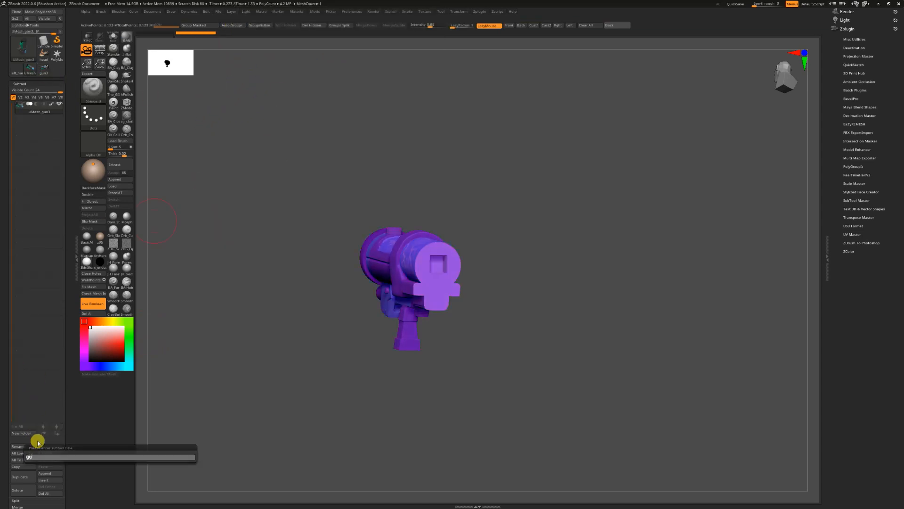
Step: Replace gun3 in the working tool with the finished gun_front mesh
click(44, 68)
drag(259, 160, 203, 330)
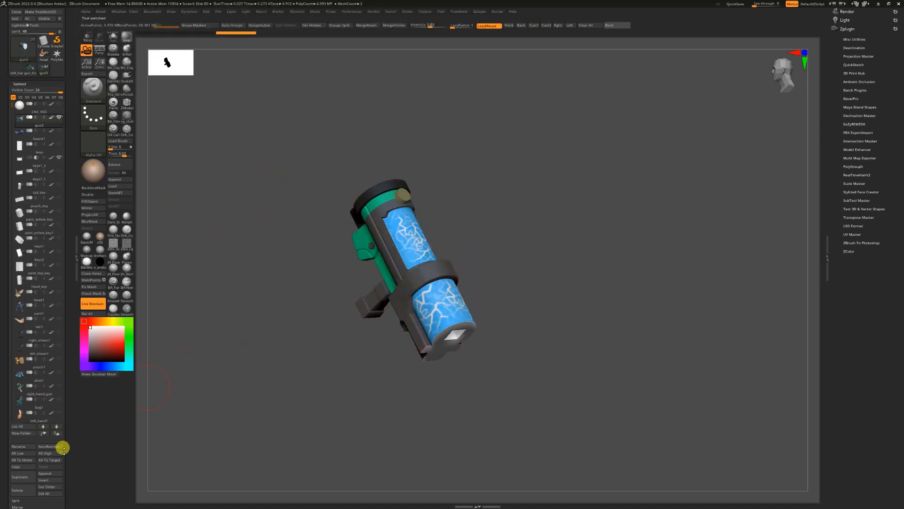
click(23, 490)
click(79, 498)
click(119, 181)
click(325, 200)
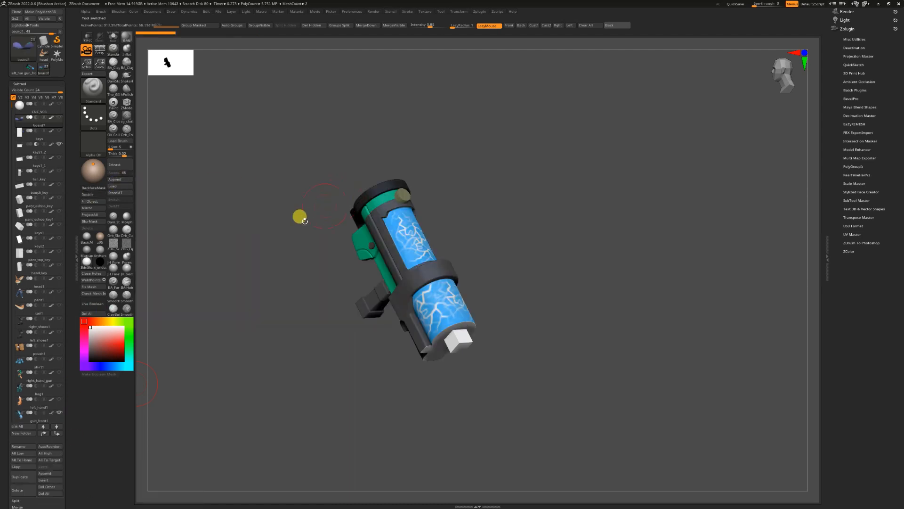
Step: Show right_hand_gun instead of the barrel and move keys1_2 directly below it in the subtool order
alt+drag(325, 200, 297, 160)
click(59, 144)
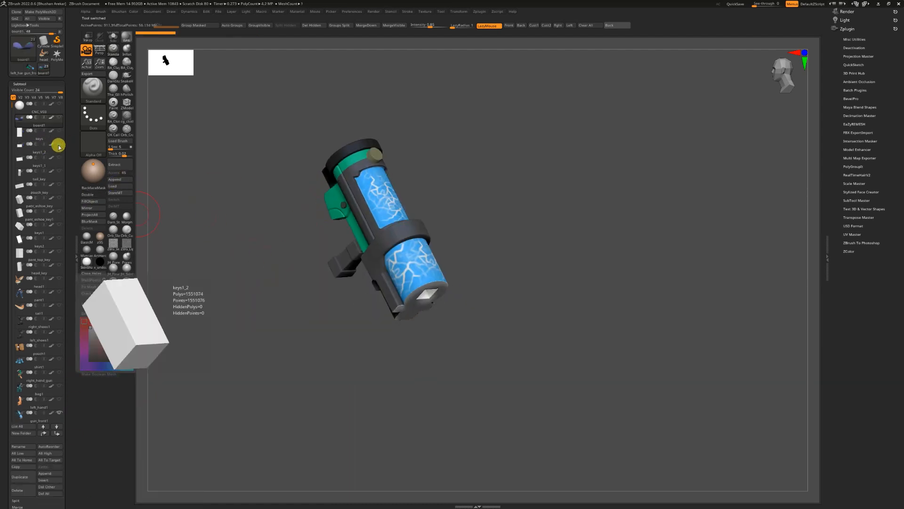
click(59, 144)
alt+drag(234, 312, 233, 286)
click(60, 374)
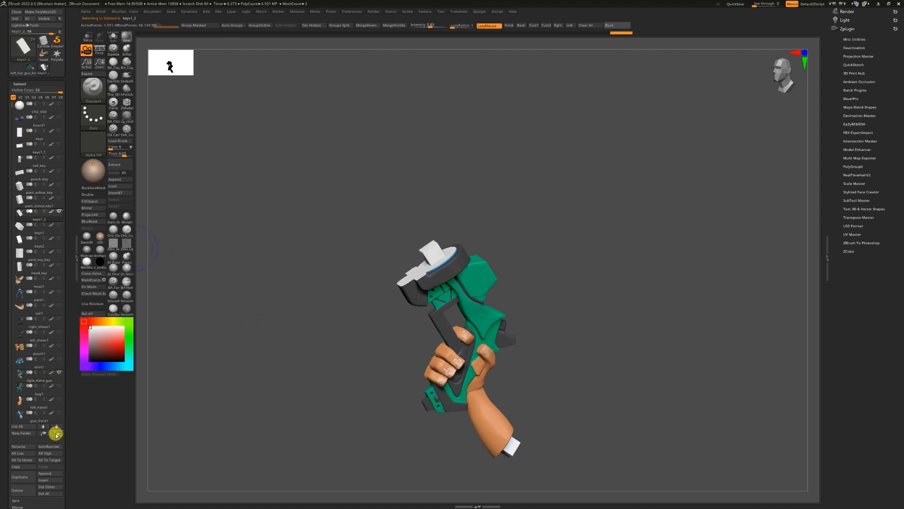
click(22, 369)
drag(258, 272, 283, 258)
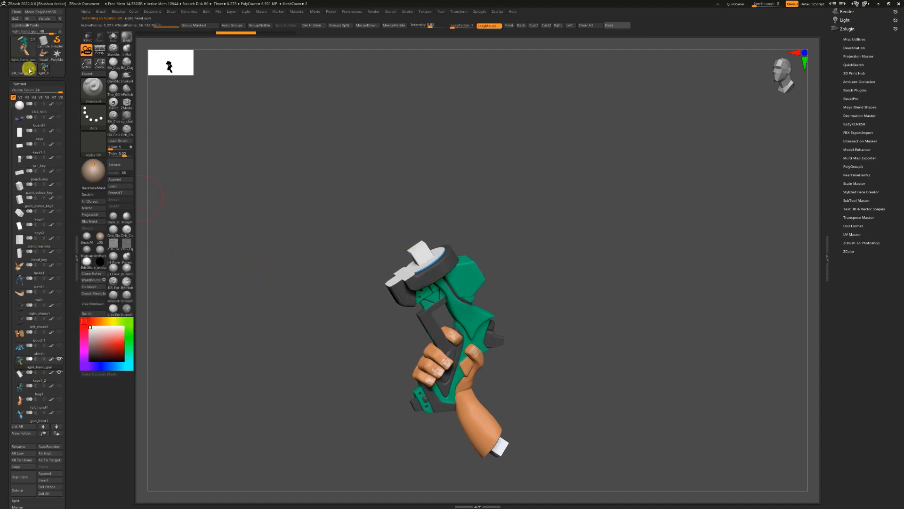
Step: Add gun_front to the fox assembly and delete the leftover left_hand and gun_front tools
click(29, 69)
click(17, 69)
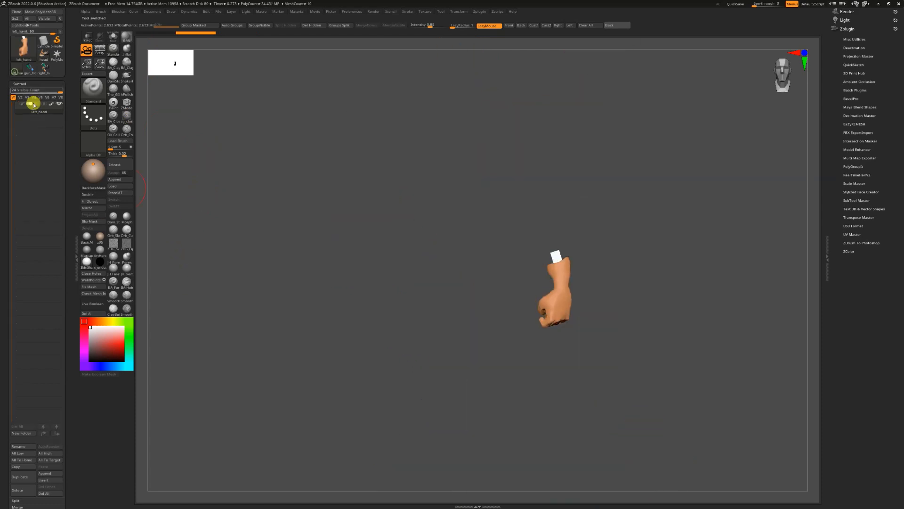
click(50, 493)
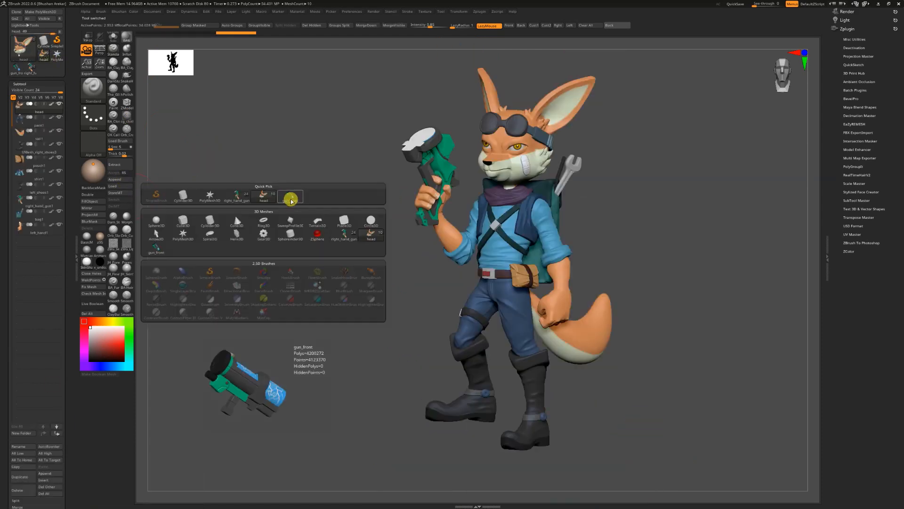
click(290, 193)
click(43, 493)
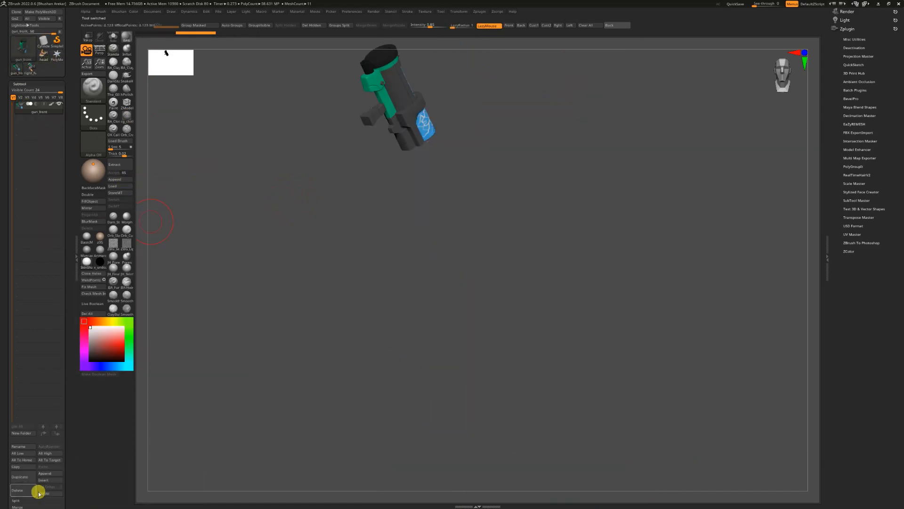
Step: Generate a Boolean mesh of right_hand_gun with its barrel key, regroup its parts, and rename it right_hand_gun
click(19, 69)
drag(283, 355, 146, 337)
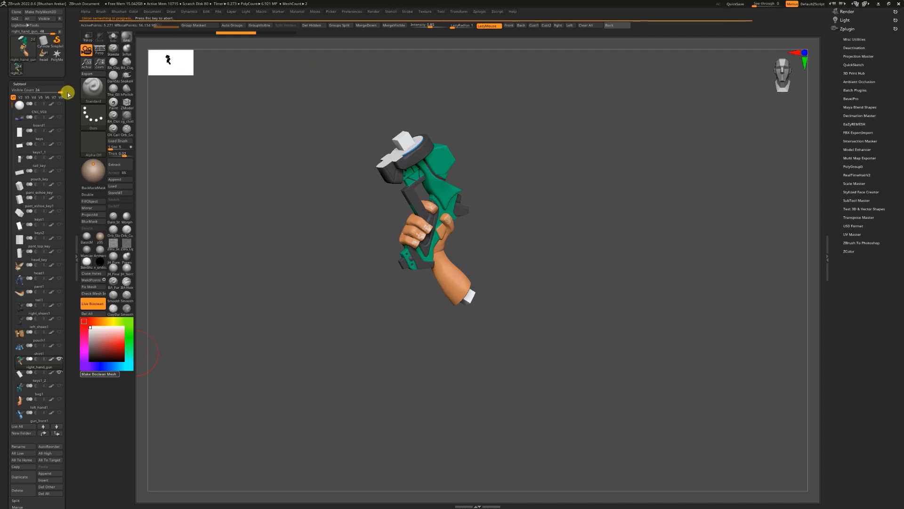
click(232, 25)
click(339, 25)
click(29, 446)
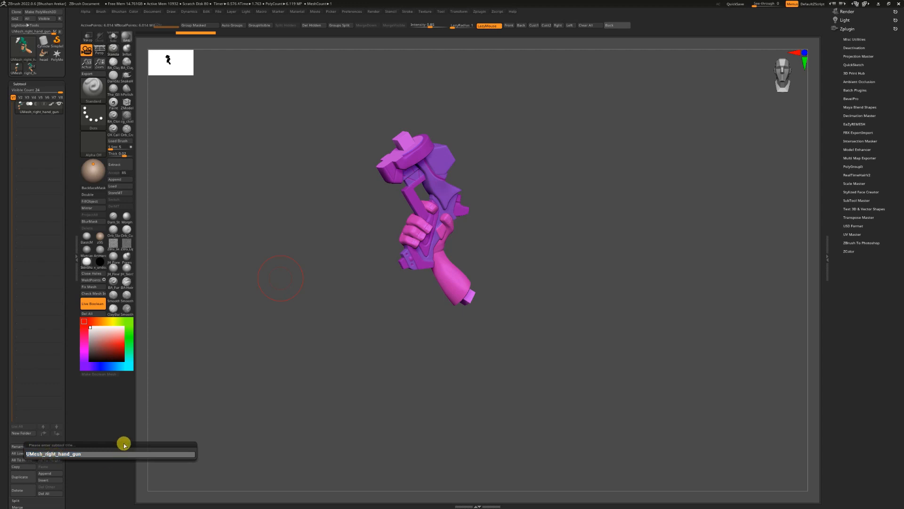
Step: Replace the original right_hand_gun in the working tool with the finished Boolean mesh
click(22, 45)
click(34, 77)
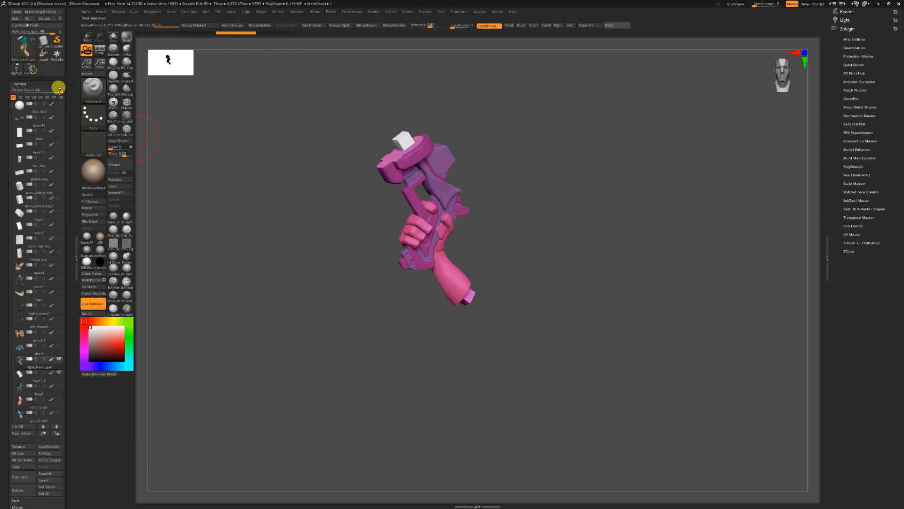
click(24, 492)
click(114, 179)
click(299, 202)
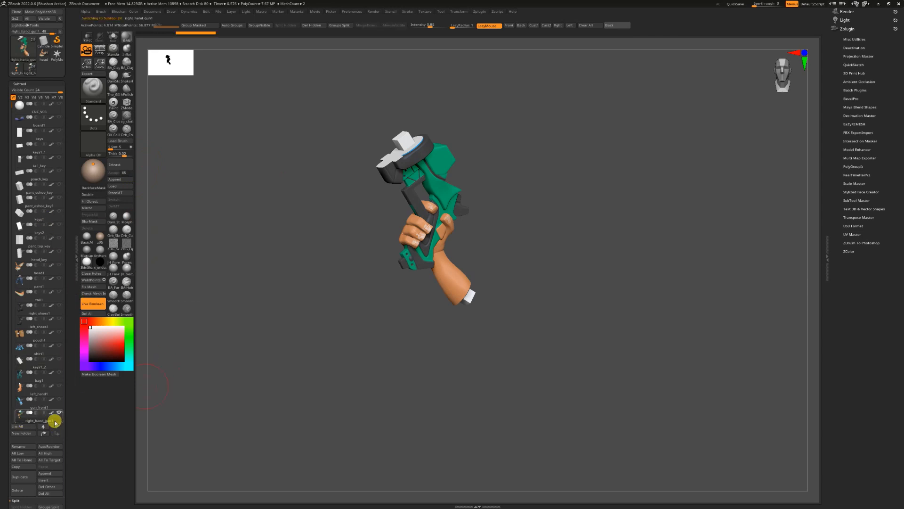
Step: Swap the old right_hand_gun in the fox assembly for the finished mesh and return to the working tool
drag(283, 328, 275, 290)
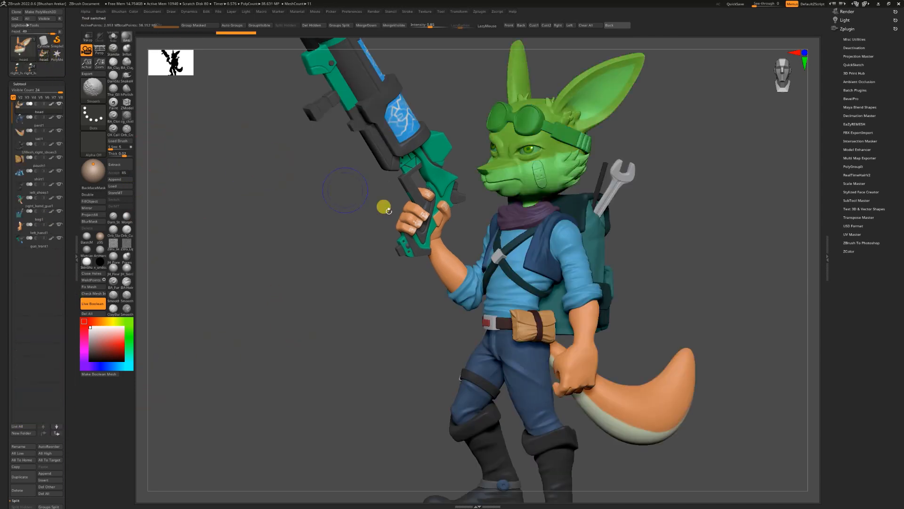
alt+click(388, 210)
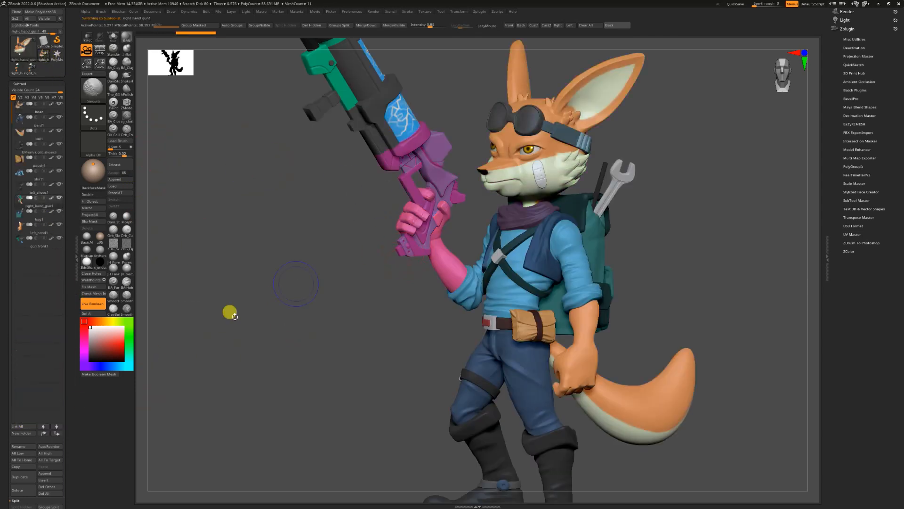
click(39, 198)
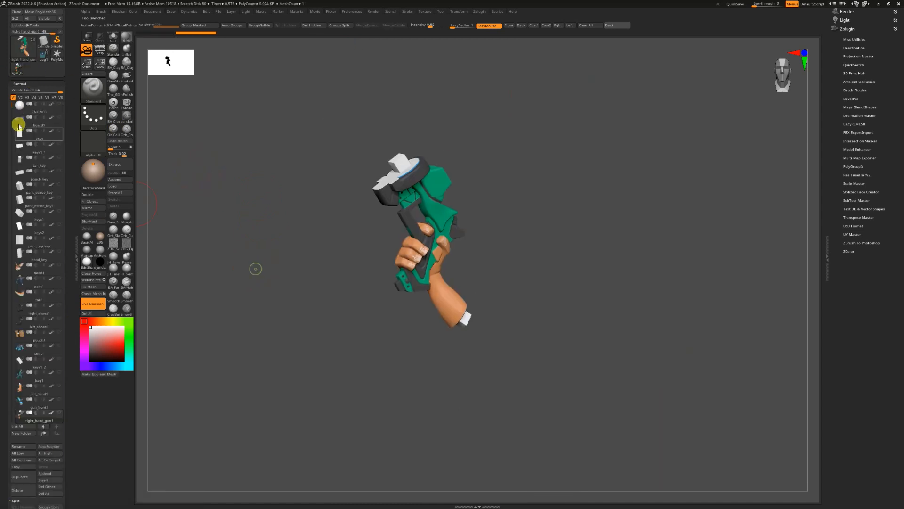
Step: Inspect board1 and the boots to plan where their connecting keys go
click(19, 126)
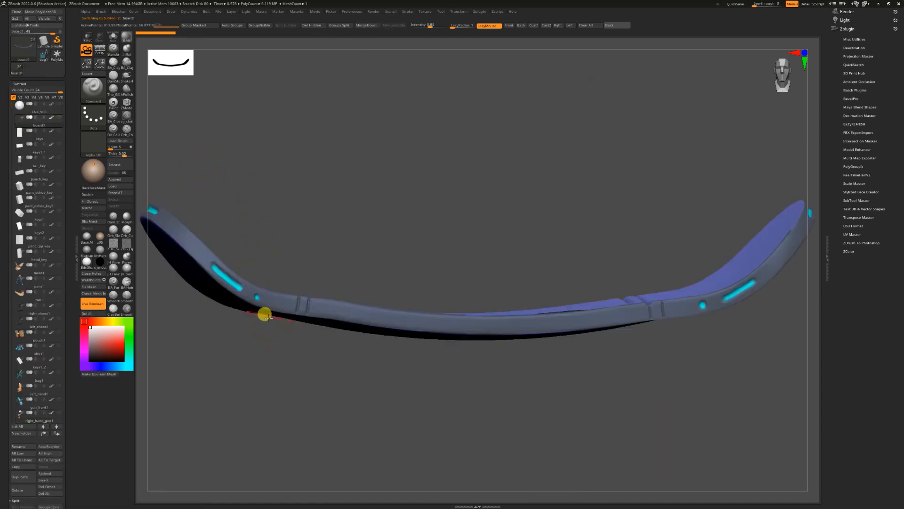
drag(262, 313, 282, 390)
click(59, 319)
drag(184, 306, 219, 356)
Step: Show right_shoes1 and collect the key blocks in a new subtool folder named keys
click(61, 302)
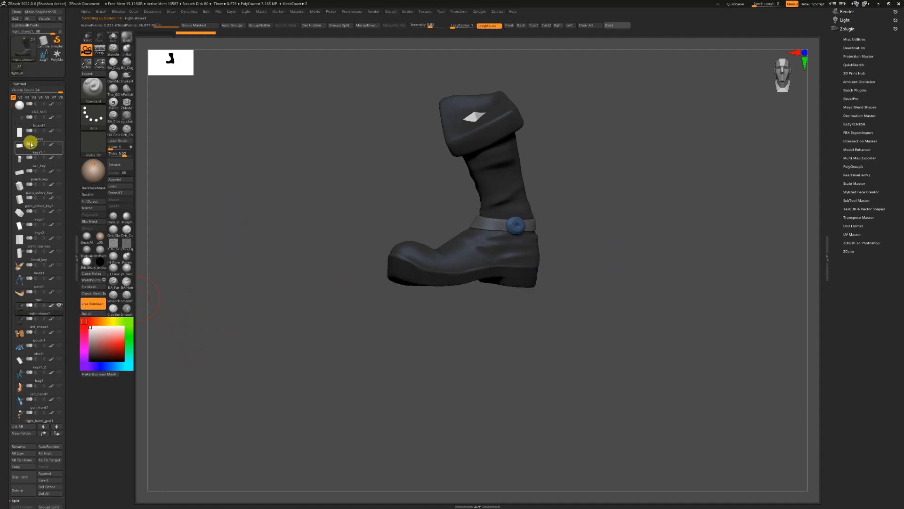
key(Return)
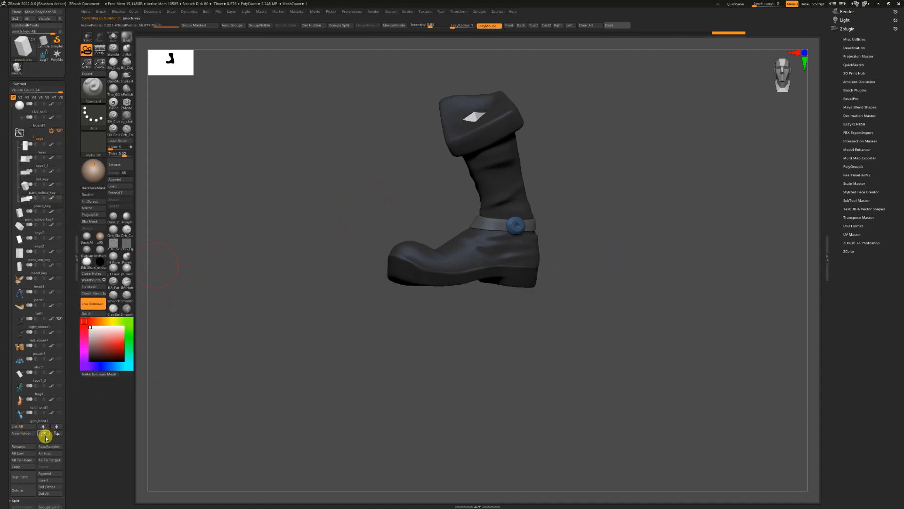
click(38, 150)
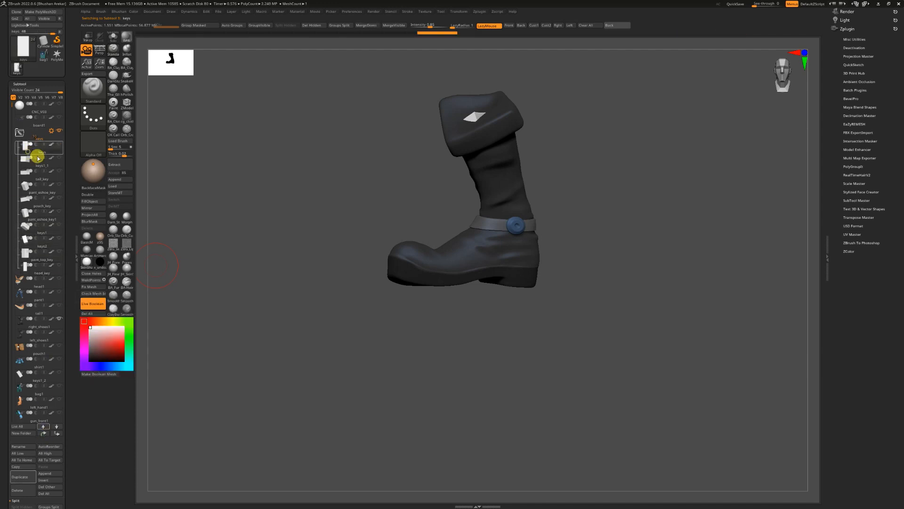
Step: Duplicate the keys block and place the copy under the heel of right_shoes1
click(20, 477)
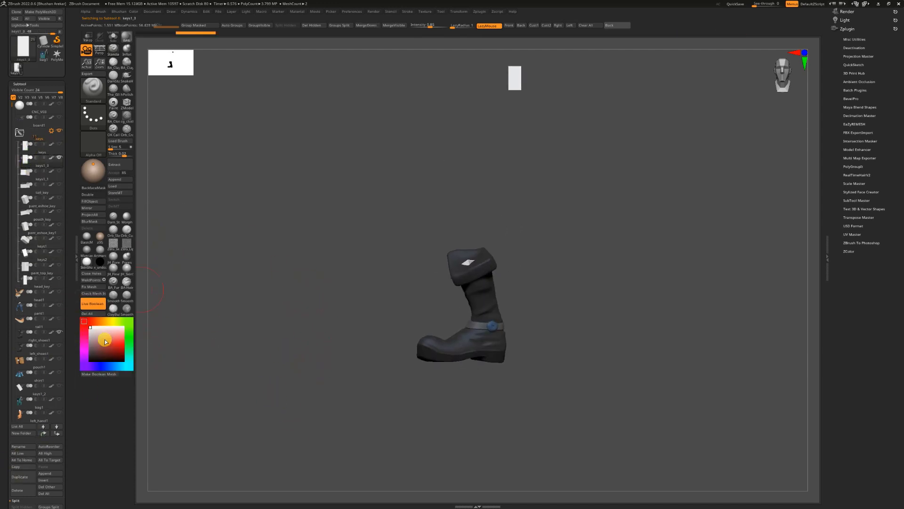
key(w)
drag(495, 285, 490, 311)
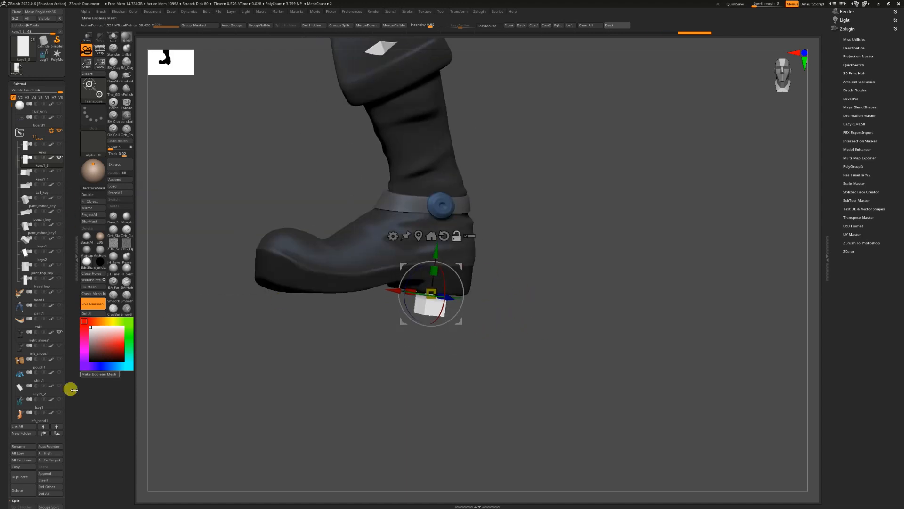
Step: Hide right_shoes1, show board1, and fit the duplicated key into the board's heel recess
click(59, 331)
click(59, 117)
drag(452, 416, 461, 324)
drag(440, 236, 450, 268)
drag(383, 280, 89, 188)
Step: Adjust the key's angle against the boot heel and compare its placement on board1
click(59, 113)
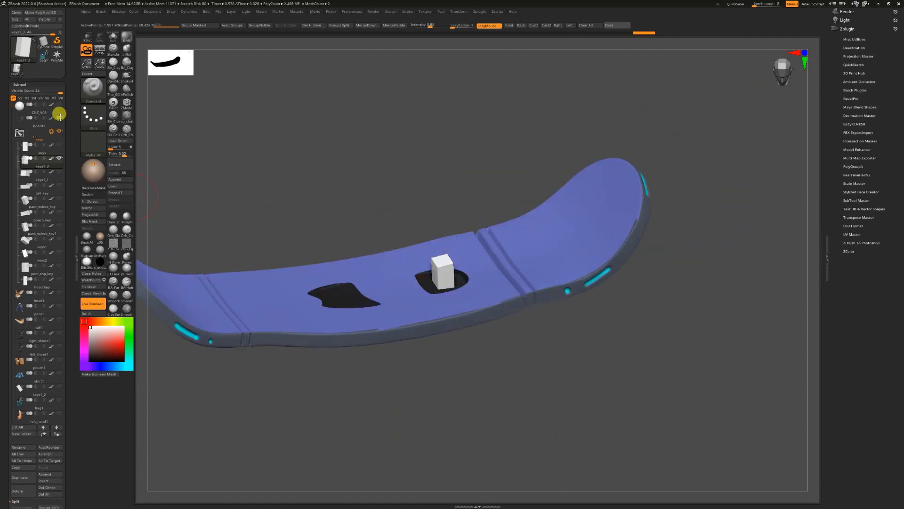
click(58, 333)
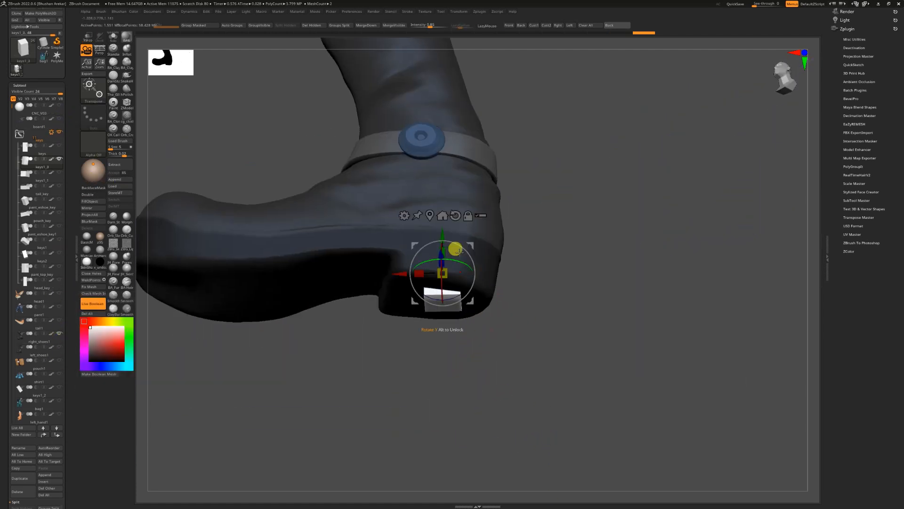
click(59, 333)
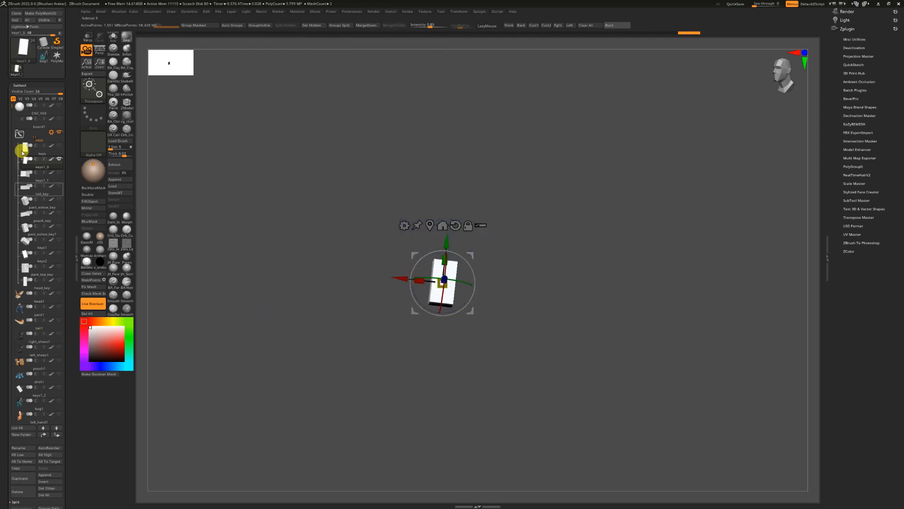
click(59, 118)
mouse_move(465, 266)
mouse_down()
mouse_move(424, 460)
mouse_move(443, 337)
mouse_move(500, 351)
mouse_move(462, 264)
mouse_up()
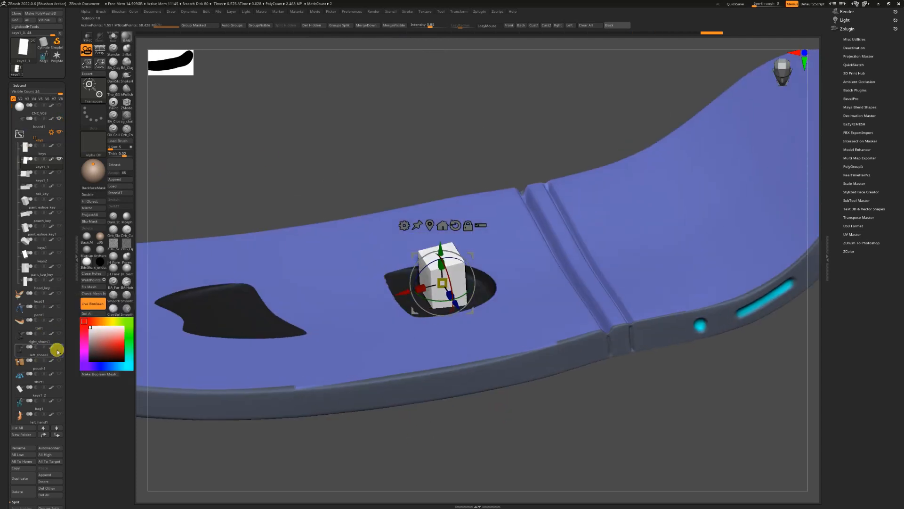
Step: Show right_shoes1 instead of the board and check the key's fit under the heel from below
click(58, 118)
click(58, 333)
drag(315, 393, 451, 318)
alt+drag(591, 264, 589, 236)
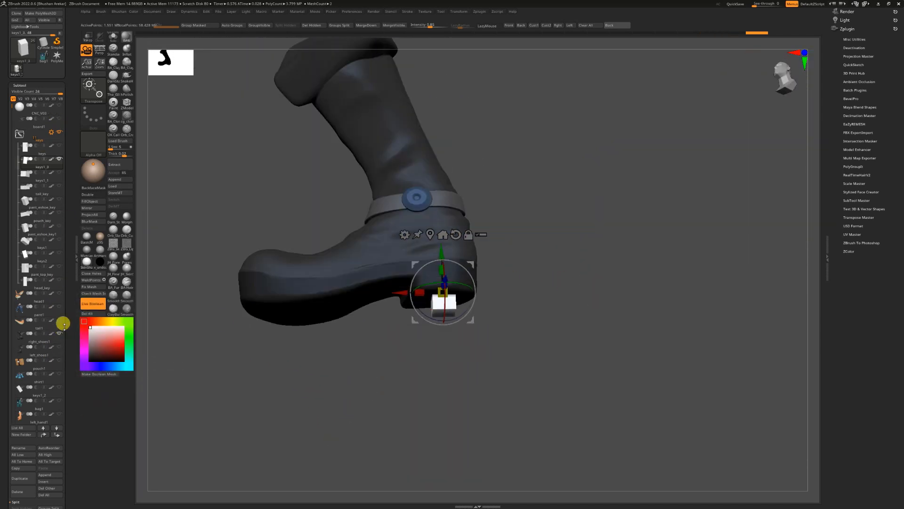
Step: Recheck the heel key on board1 and place a second copy of it under the toe of right_shoes1
click(59, 334)
click(58, 118)
drag(586, 362, 635, 436)
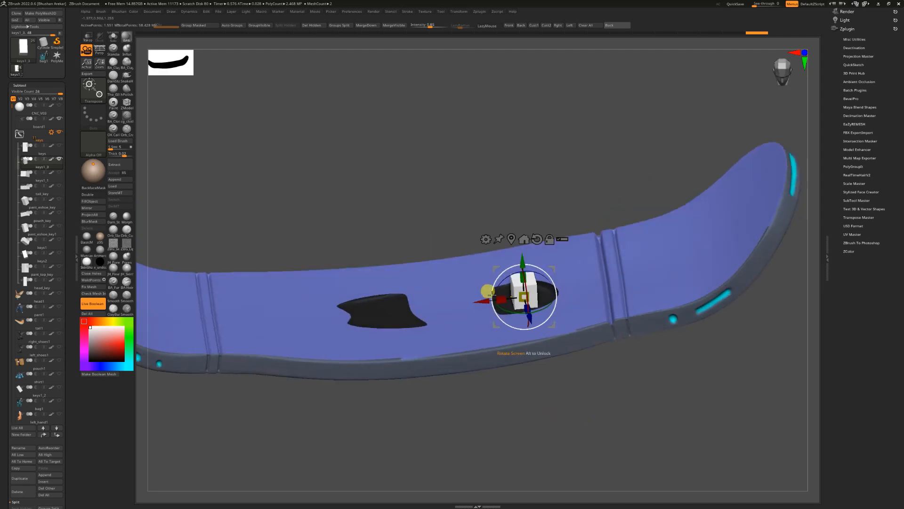
drag(335, 318, 391, 339)
click(59, 118)
click(59, 333)
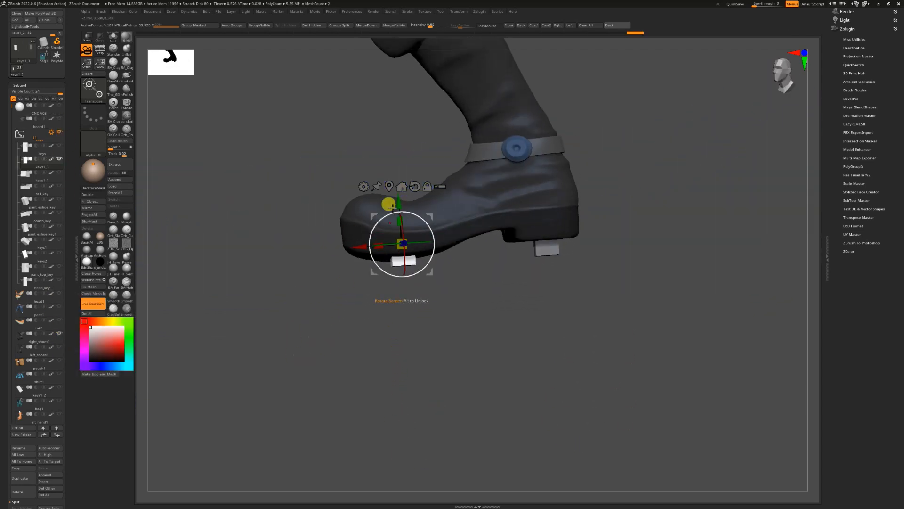
Step: Show both keys in the two recesses of board1 with right_shoes1 hidden and clear the mask from the heel key
click(57, 333)
click(59, 118)
drag(311, 361, 383, 408)
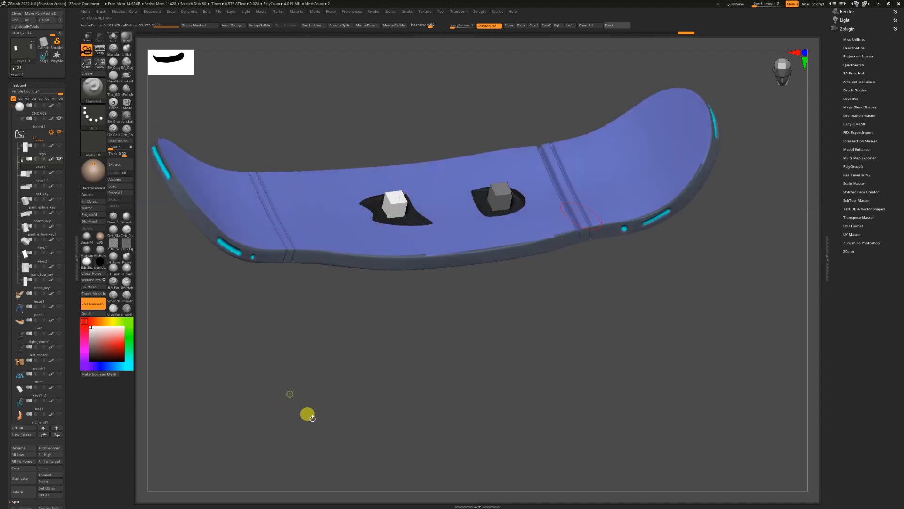
mouse_move(306, 413)
mouse_down()
mouse_move(345, 385)
mouse_move(157, 260)
mouse_up()
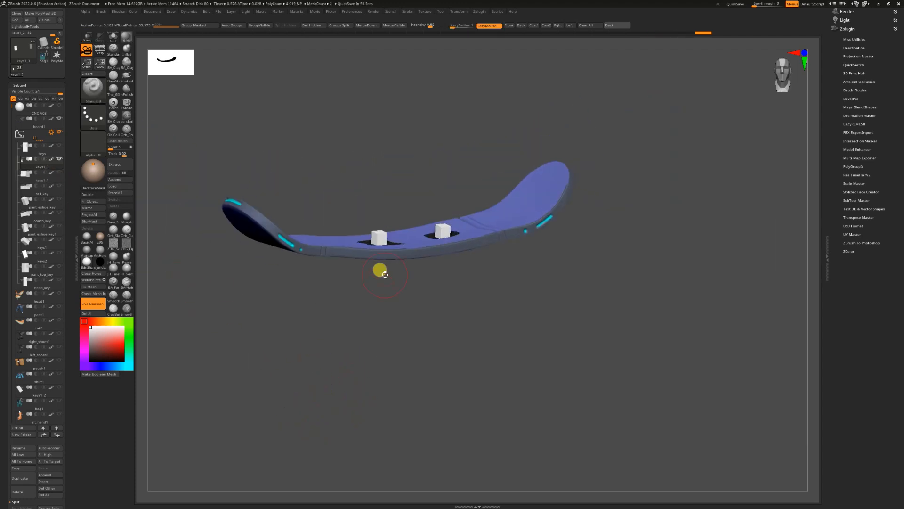
Step: Show right_shoes1 with board1 and compare the boot and key positions in the see-through view
click(29, 125)
alt+drag(231, 369, 207, 332)
click(58, 333)
key(shift+t)
drag(207, 332, 189, 306)
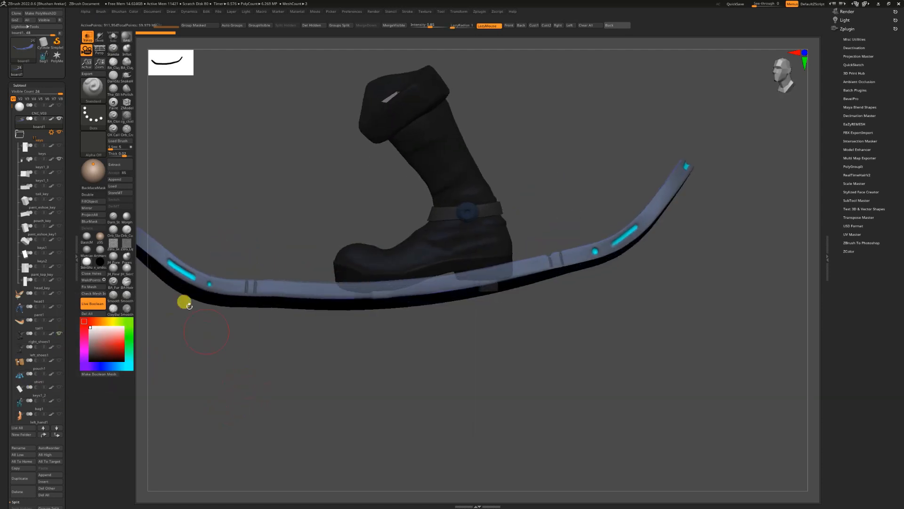
click(23, 340)
key(shift+t)
Step: Select the two keys in keys1_3, mask the toe key and check the heel key's fit between boot and board
alt+drag(285, 422, 257, 419)
key(w)
alt+click(385, 304)
ctrl+drag(441, 392, 285, 206)
key(shift+t)
alt+drag(307, 357, 276, 428)
ctrl+click(333, 325)
key(shift+t)
Step: Hide right_shoes1 and make a Boolean mesh of board1 with its two keys, opening the result as its own tool
drag(275, 428, 241, 399)
click(59, 319)
click(59, 105)
mouse_move(288, 381)
mouse_down()
mouse_move(273, 406)
mouse_move(313, 419)
mouse_move(214, 329)
mouse_up()
key(q)
click(24, 110)
mouse_move(267, 180)
mouse_down()
mouse_move(131, 314)
mouse_move(136, 378)
mouse_up()
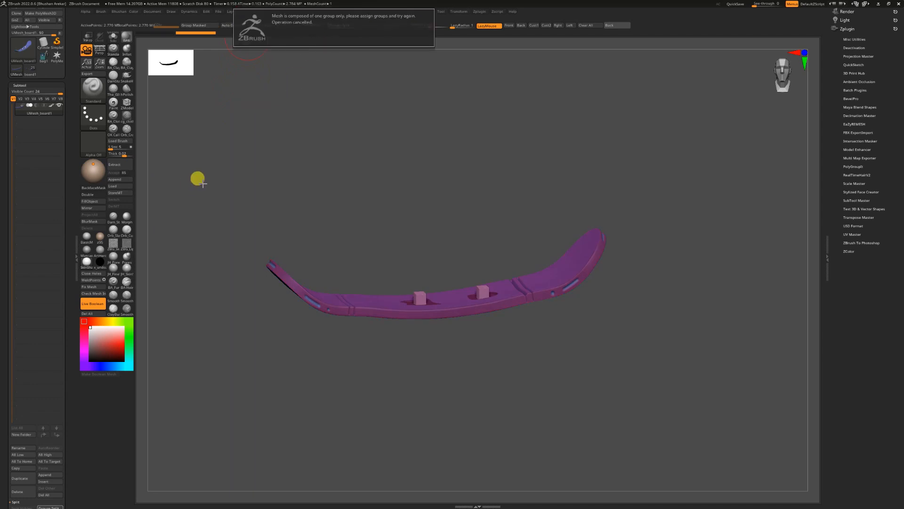
Step: Rename the new board mesh as board1 and replace the original board subtool in the character with it
click(24, 447)
click(29, 70)
ctrl+drag(205, 325, 196, 336)
click(25, 490)
click(36, 497)
click(119, 180)
click(286, 201)
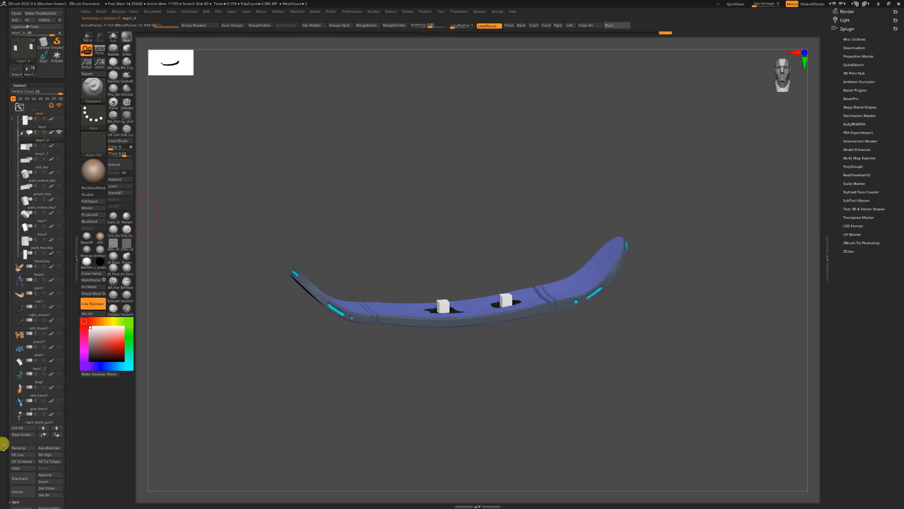
Step: Place keys1_3 directly below right_shoes1, hide board1, set the keys to subtract and make the boot's Boolean mesh
drag(11, 118, 12, 187)
click(59, 360)
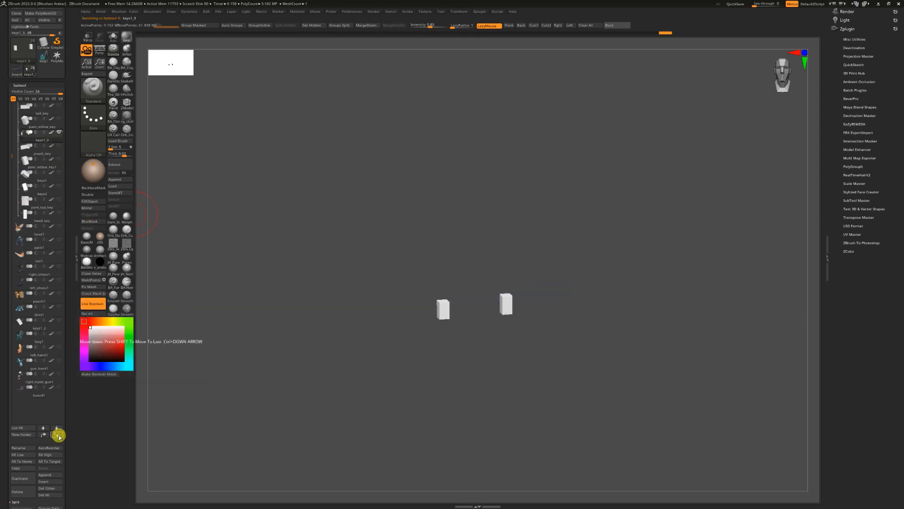
click(59, 253)
drag(257, 290, 251, 356)
click(37, 267)
click(23, 257)
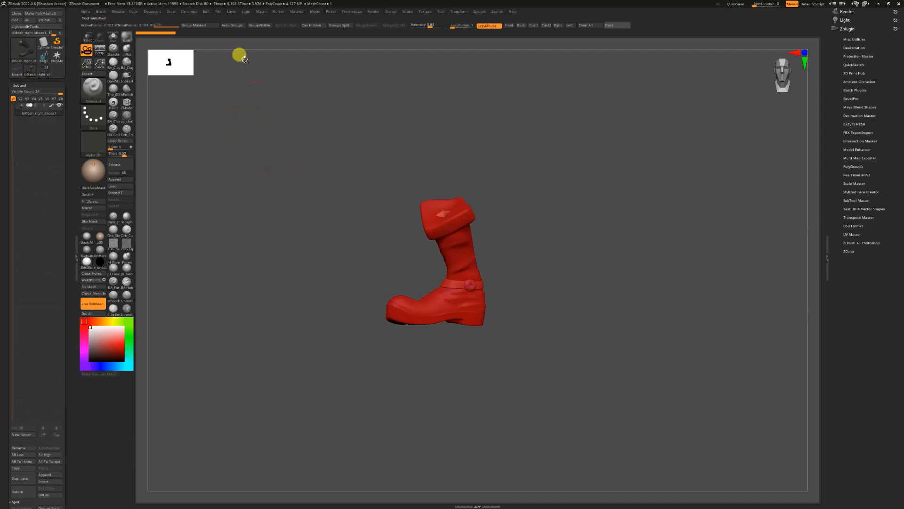
Step: Rename the Boolean boot mesh as right_shoes1 and replace the original right boot in the character with it
click(18, 448)
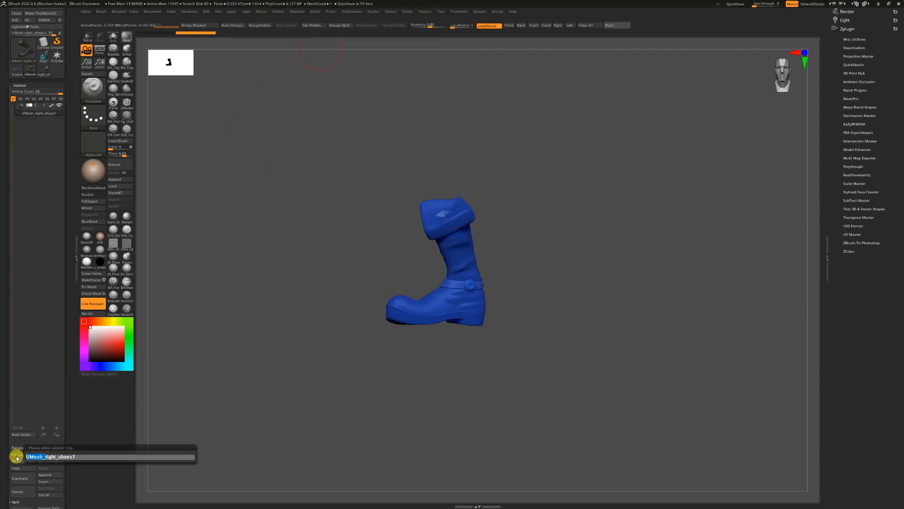
key(BackSpace)
key(Return)
click(44, 71)
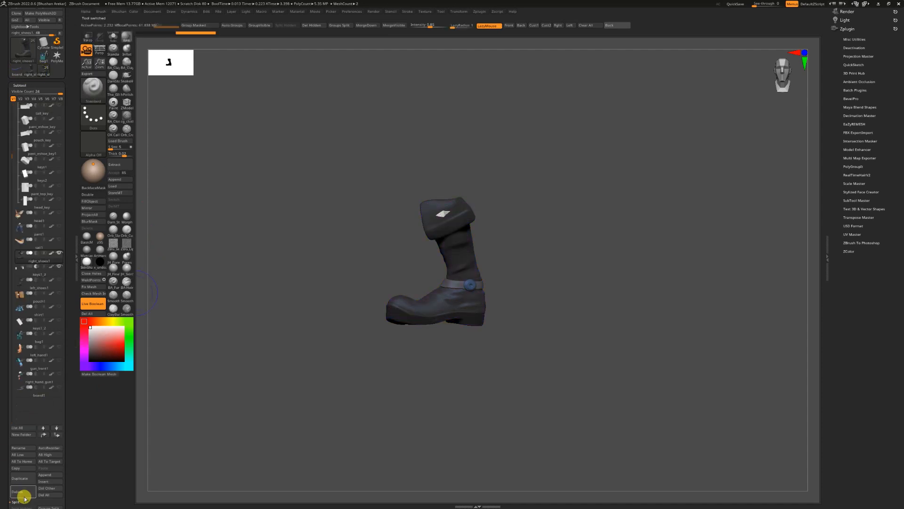
click(24, 497)
click(25, 498)
click(117, 179)
click(313, 206)
Step: Return keys1_3 to the keys folder, collapse it, and show all body parts with the folder and CNC_VOO hidden
click(30, 253)
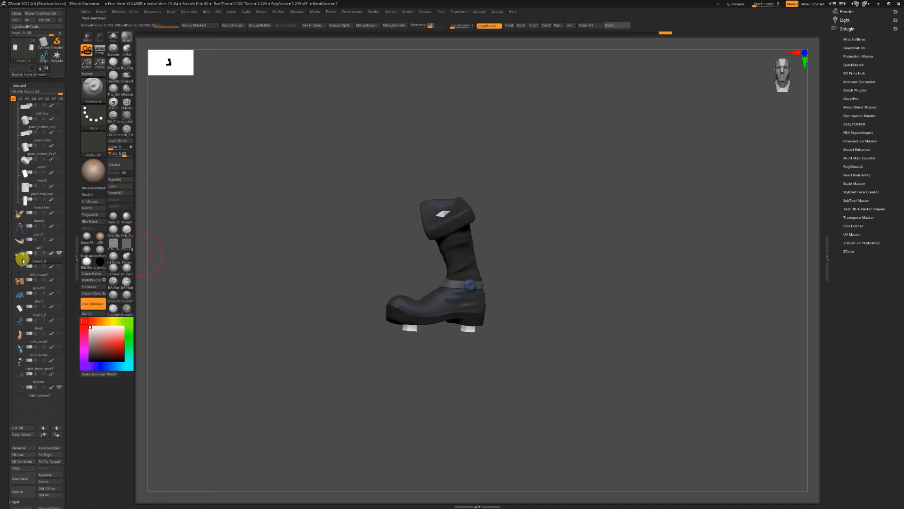
drag(10, 159, 11, 134)
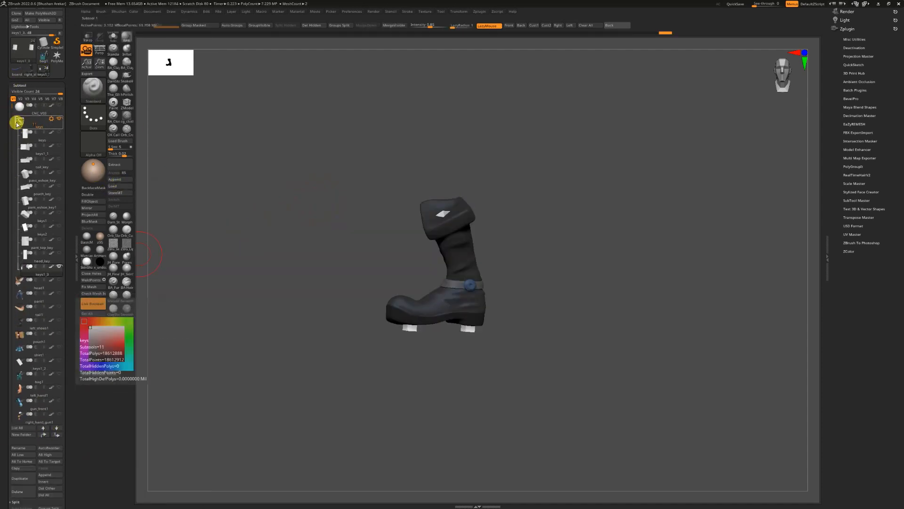
click(19, 122)
shift+click(60, 132)
click(60, 119)
alt+drag(142, 94, 229, 193)
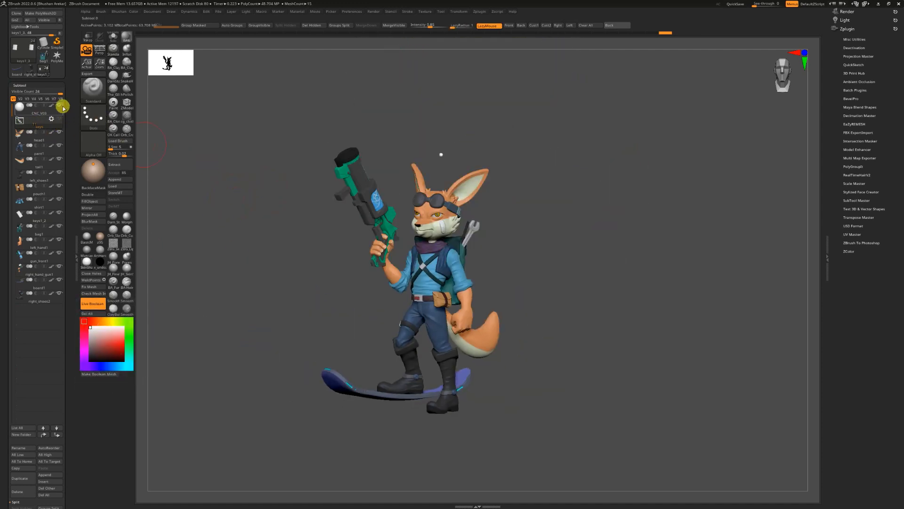
click(59, 105)
Step: Try moving separate parts of the fox, including the tail, and undo each move
alt+drag(224, 256, 204, 227)
alt+drag(573, 216, 574, 234)
key(w)
drag(505, 170, 508, 135)
key(ctrl+z)
alt+click(486, 235)
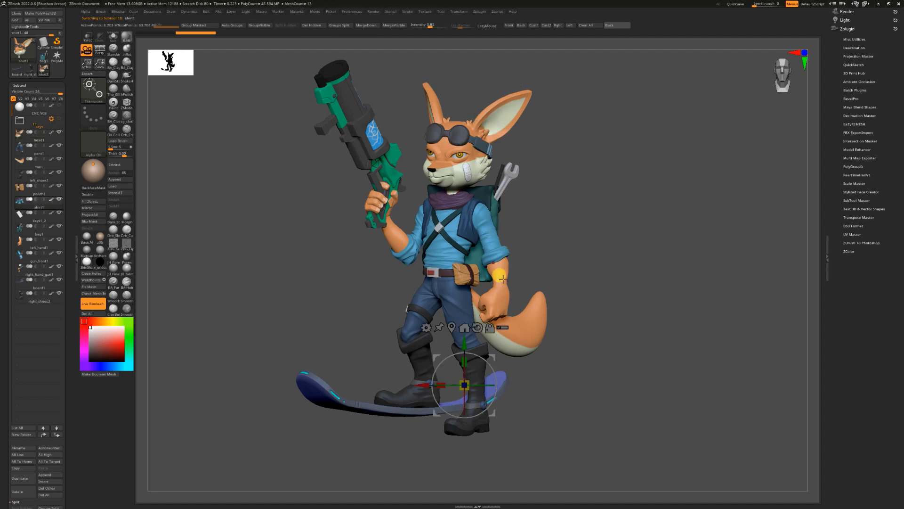
click(451, 327)
drag(292, 283, 198, 282)
alt+click(593, 304)
click(451, 327)
drag(552, 346, 567, 349)
key(ctrl+z)
drag(277, 297, 234, 298)
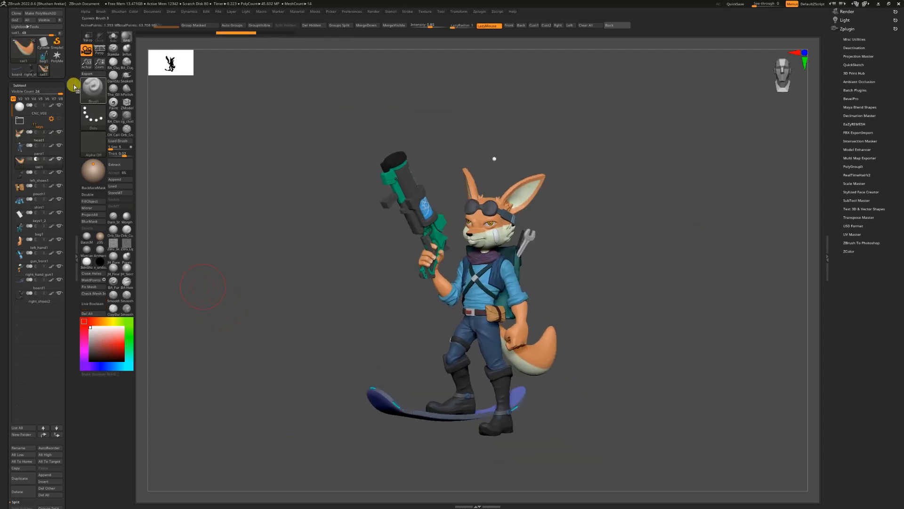
Step: Switch to the collected assembly that holds bag1 and append the keyed board1 to it
click(44, 54)
click(121, 180)
click(293, 198)
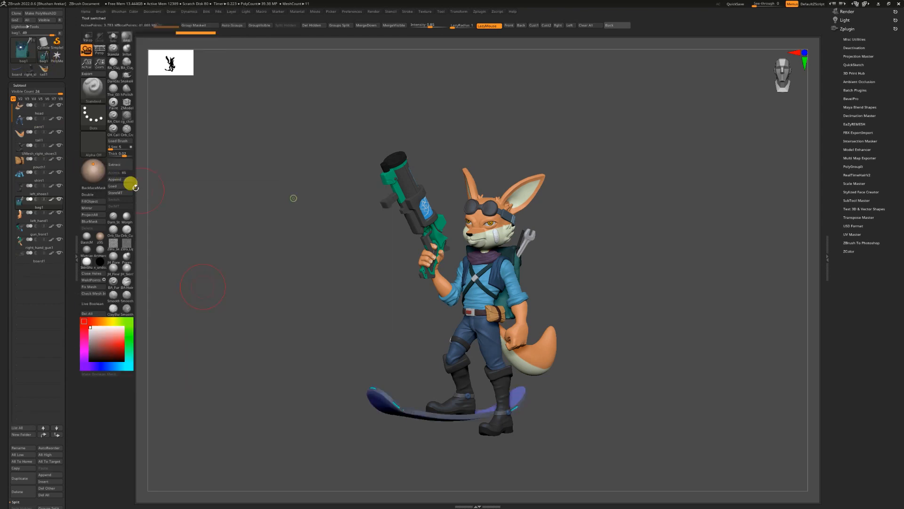
click(120, 179)
click(317, 199)
Step: Isolate and delete the old UMesh right boot in the assembly, append the newly keyed right boot and leave solo view
alt+click(459, 374)
key(alt+shift+s)
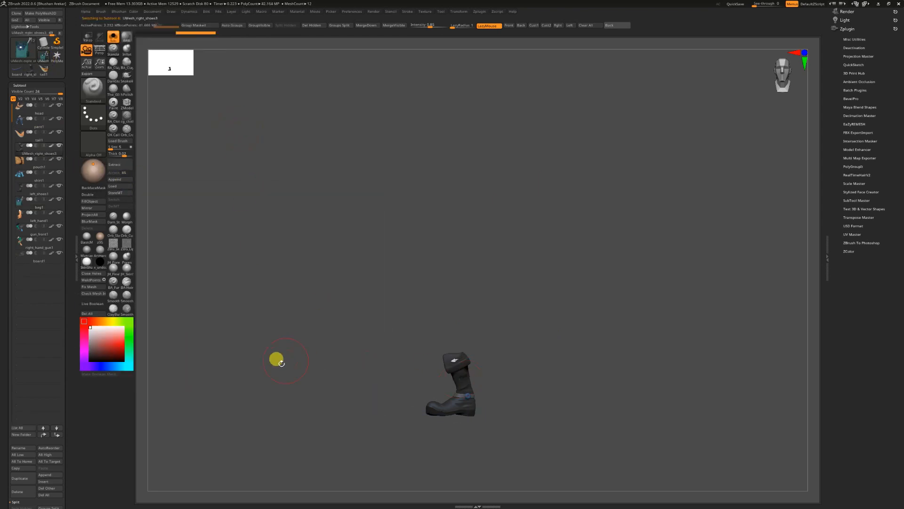
click(14, 490)
click(74, 495)
click(124, 181)
click(319, 198)
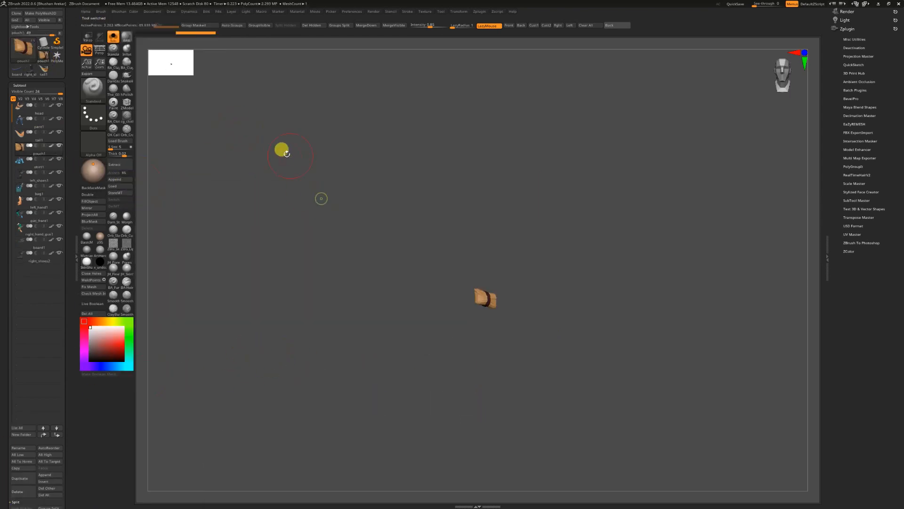
click(113, 37)
Step: Delete the leftover single-part tools of the board and the right boot and return to the full character tool
click(17, 72)
click(50, 494)
click(80, 498)
click(19, 70)
click(46, 495)
click(81, 499)
click(18, 71)
Step: Spread all visible parts into an exploded view to examine their keys and bring them back together
drag(713, 306, 683, 305)
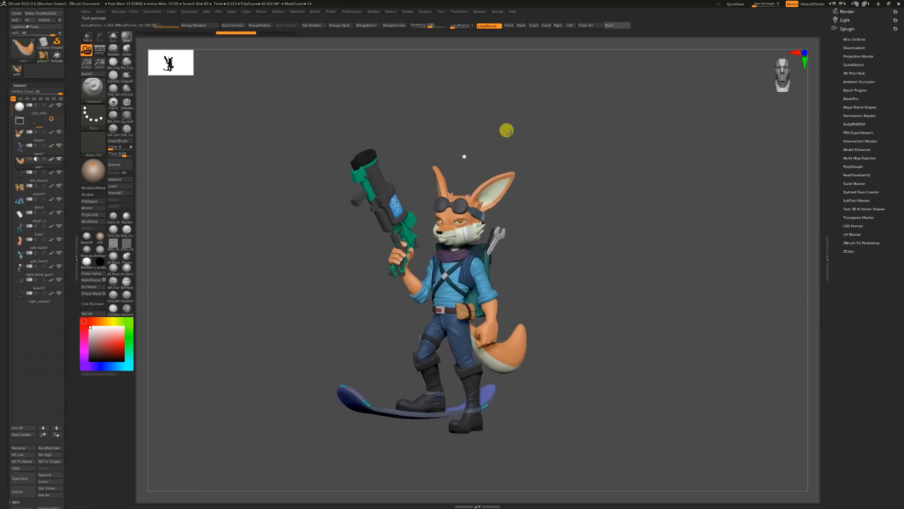
alt+drag(506, 132, 485, 181)
alt+click(485, 182)
mouse_move(582, 216)
alt+mouse_down()
mouse_move(597, 265)
mouse_move(577, 238)
alt+mouse_up()
shift+drag(583, 240, 650, 233)
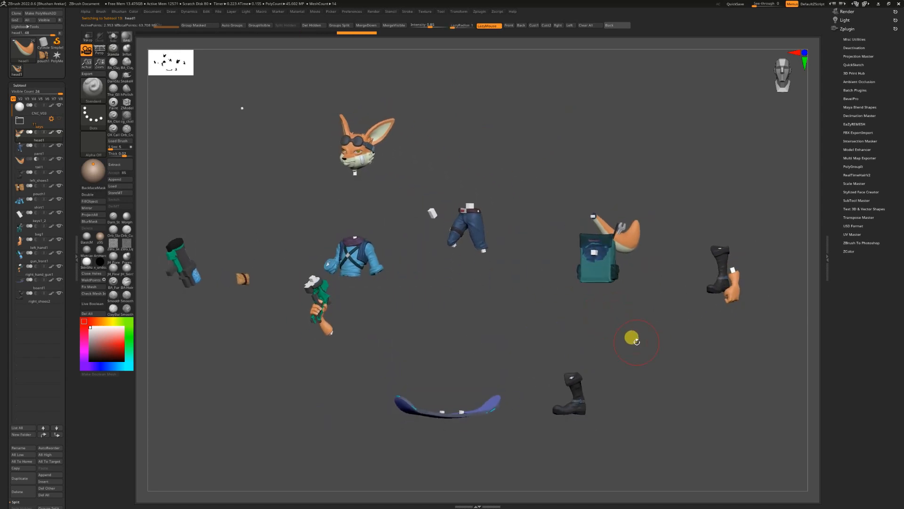
key(shift+grave)
Step: Open the keys folder, delete the stray keys1_2 subtool below shirt1 and collapse the folder again
click(20, 120)
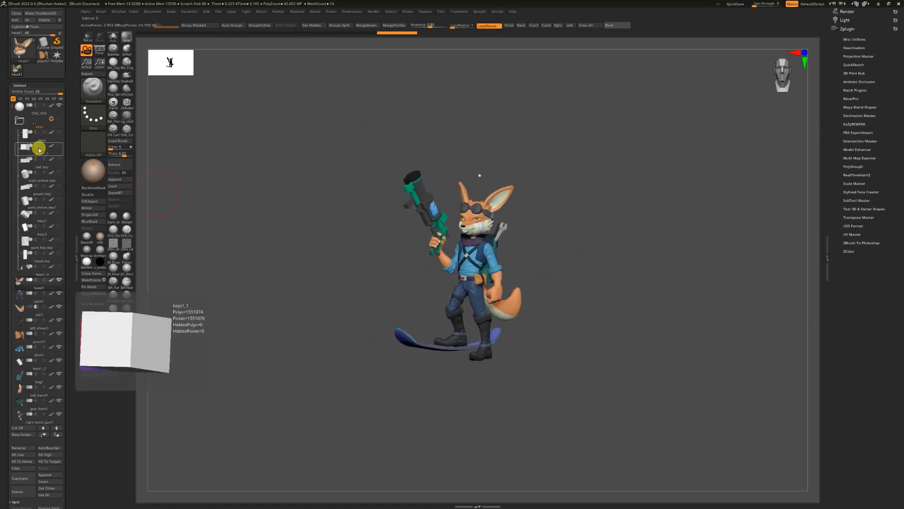
click(39, 363)
click(23, 490)
click(44, 492)
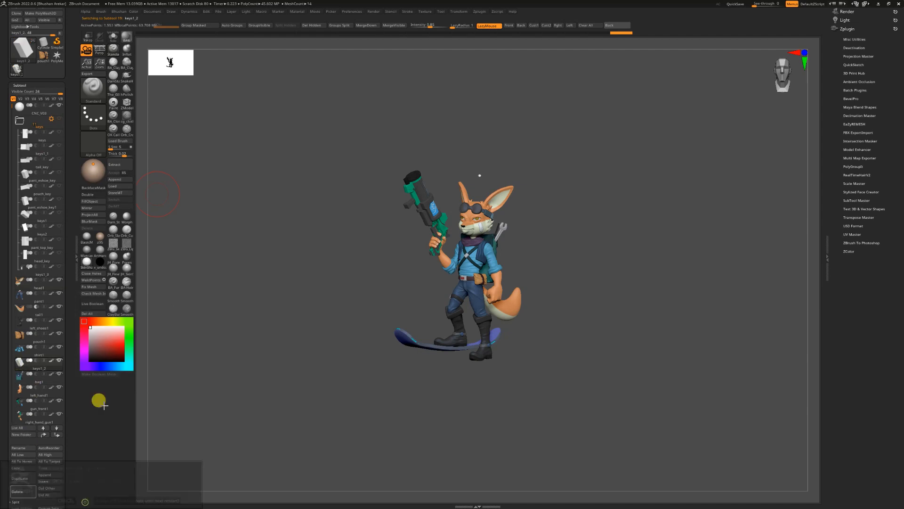
click(20, 121)
Step: Frame the figure, try moving the board away from the boots and undo the move
key(f)
drag(694, 316, 633, 205)
drag(633, 204, 678, 210)
alt+click(354, 384)
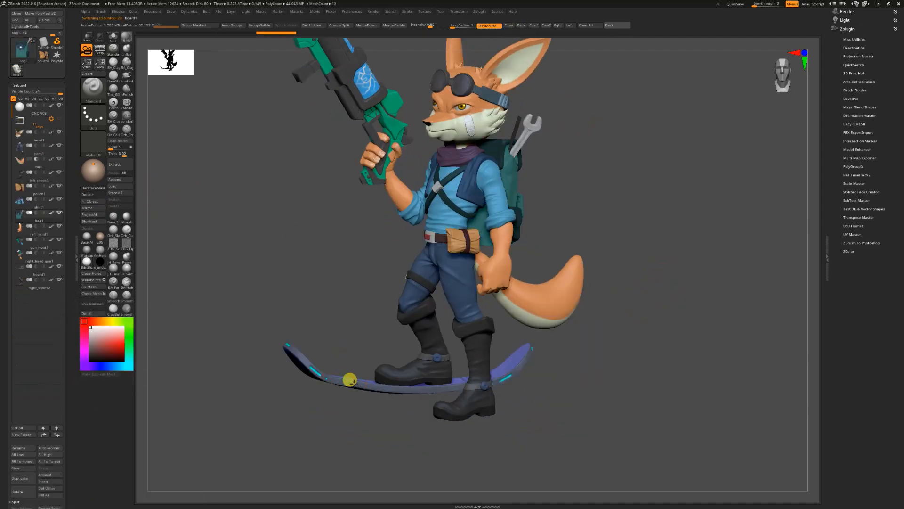
click(457, 306)
drag(407, 332, 401, 368)
key(ctrl+z)
drag(634, 391, 636, 256)
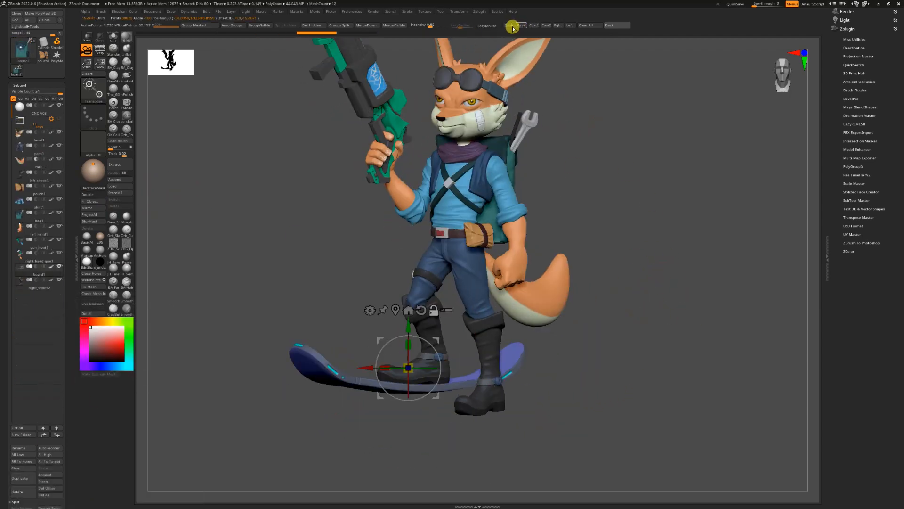
click(512, 26)
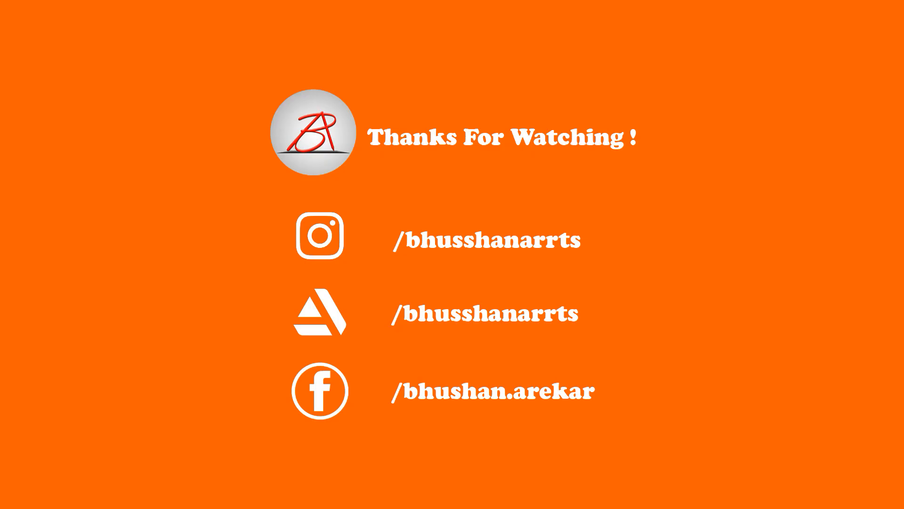